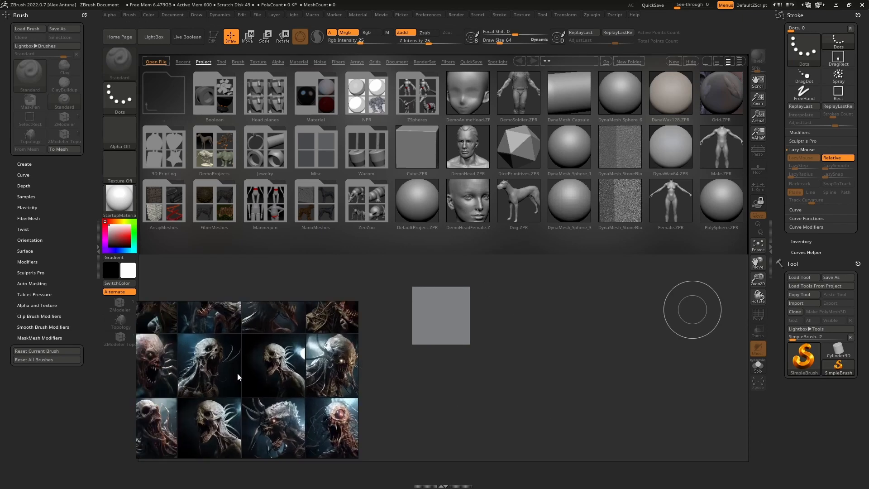
Step: Keep the creature reference board always on top and enlarge its window over the canvas
click(269, 333)
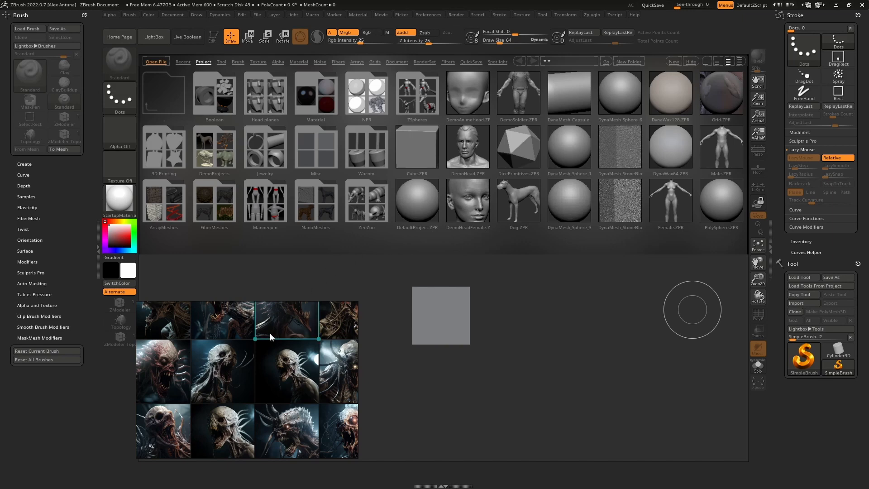
key(ctrl+shift+a)
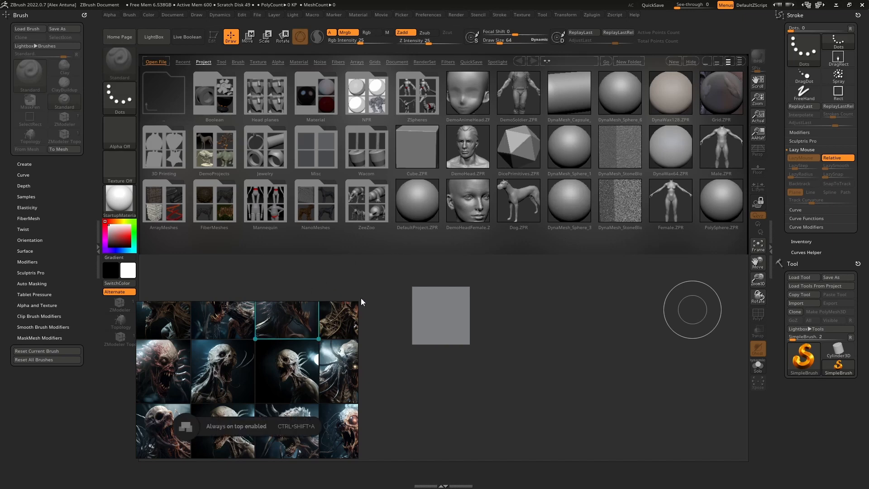
drag(359, 302, 443, 271)
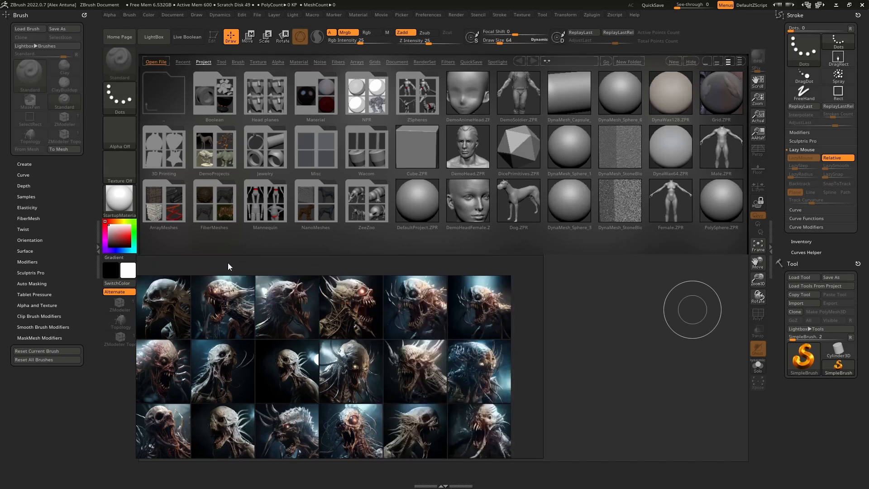
Step: Hide the LightBox browser to clear the canvas behind the creature reference board
scroll(271, 297, up, 3)
scroll(253, 300, up, 2)
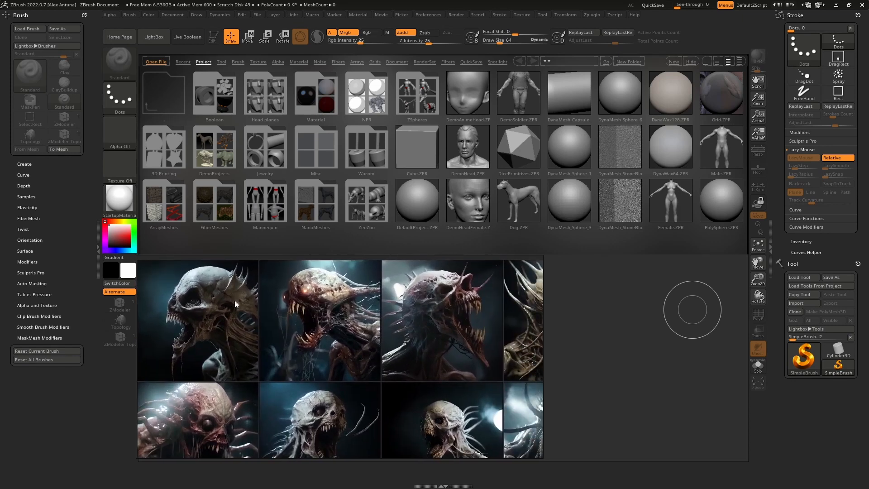
click(161, 41)
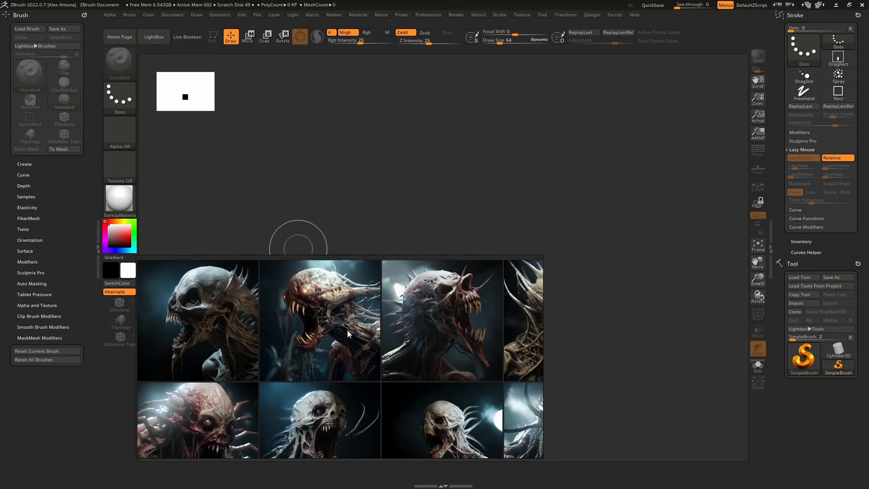
Step: Browse the creature reference board, comparing the skull-like heads in its upper rows
scroll(347, 329, down, 2)
scroll(245, 315, up, 3)
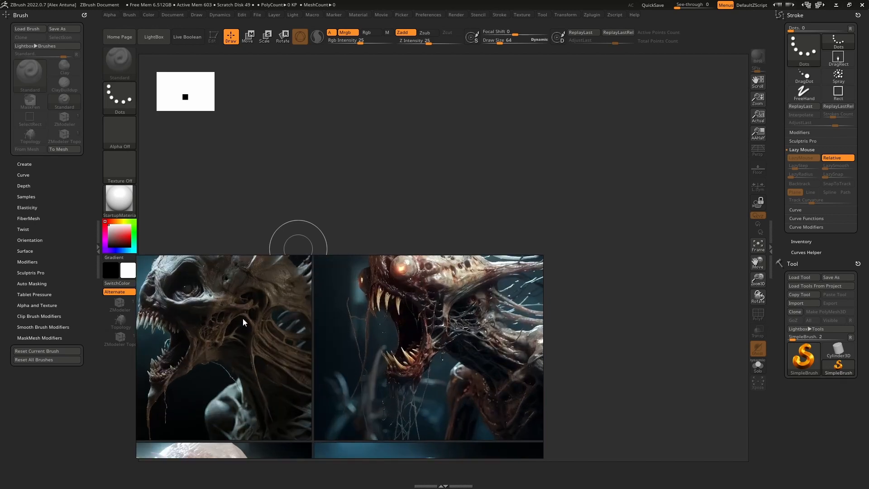
scroll(270, 334, down, 3)
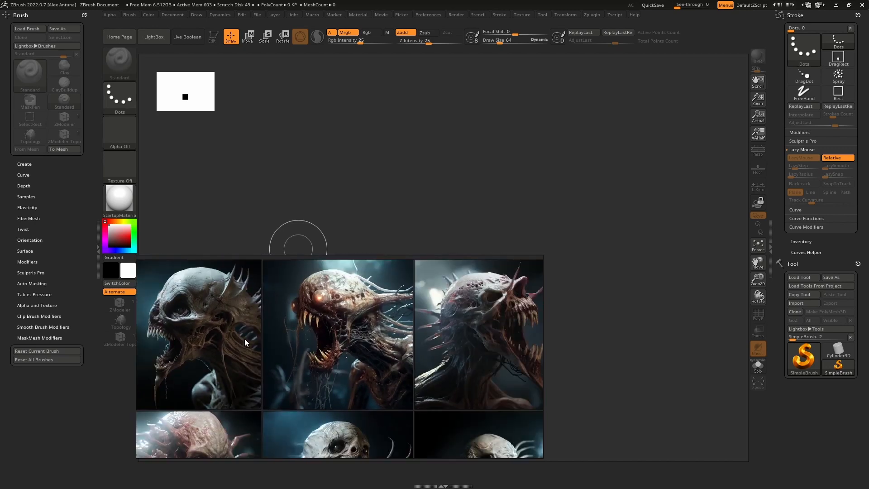
scroll(386, 356, down, 4)
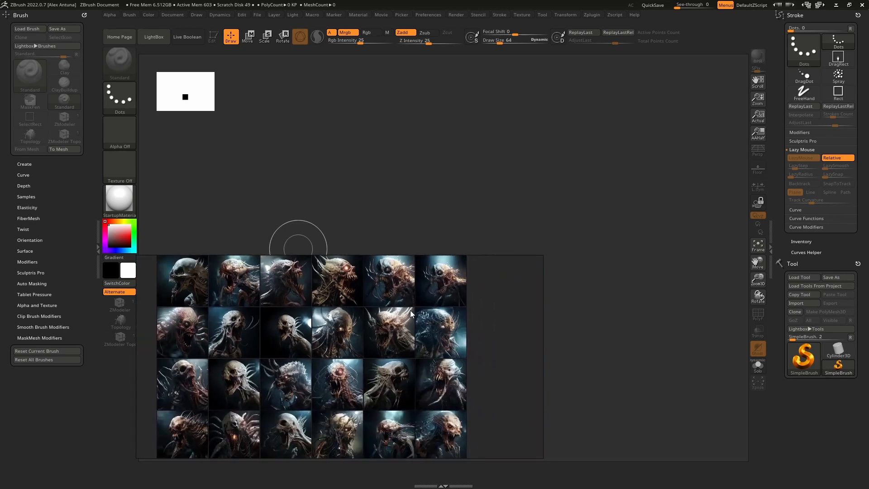
scroll(409, 308, up, 5)
scroll(291, 324, down, 3)
middle_drag(253, 312, 411, 330)
middle_drag(254, 334, 399, 341)
middle_drag(291, 314, 413, 341)
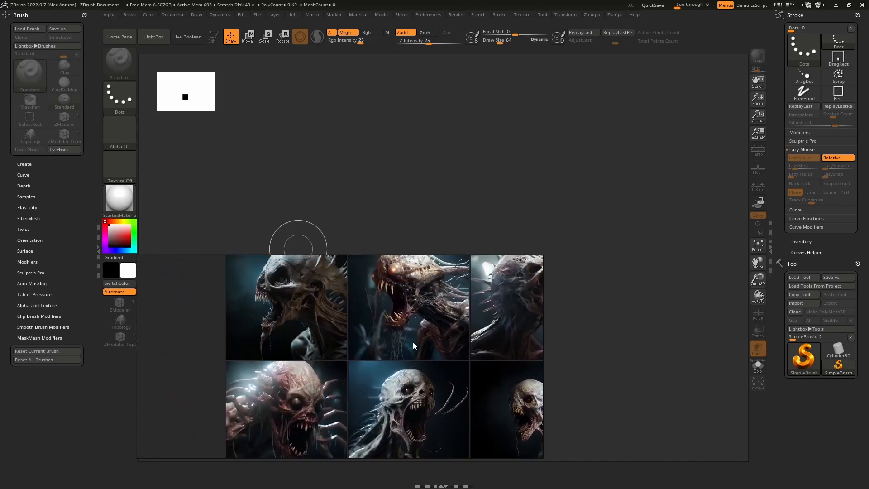
Step: Examine the first skull-profile creature's eye socket, teeth, jaw and stringy neck tissue up close
middle_drag(346, 322, 329, 369)
scroll(247, 339, up, 6)
middle_drag(287, 335, 287, 360)
scroll(287, 360, down, 1)
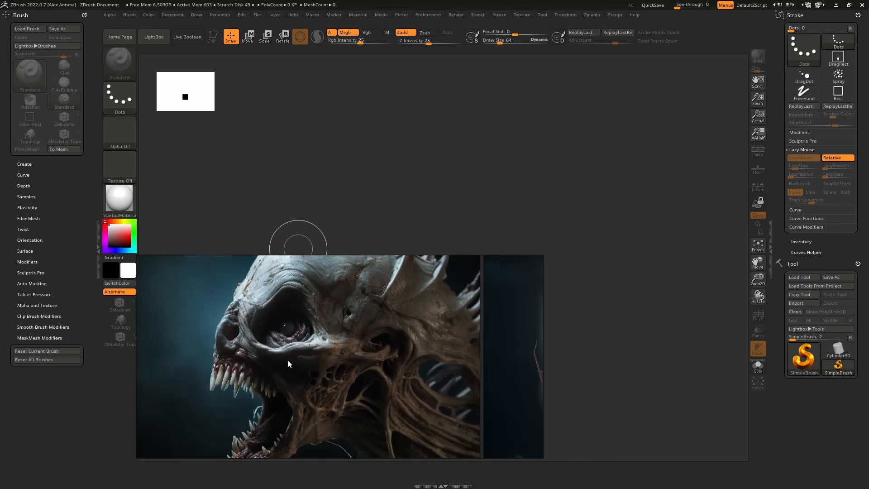
scroll(284, 331, up, 4)
scroll(285, 331, up, 5)
middle_drag(297, 327, 352, 365)
scroll(322, 384, down, 3)
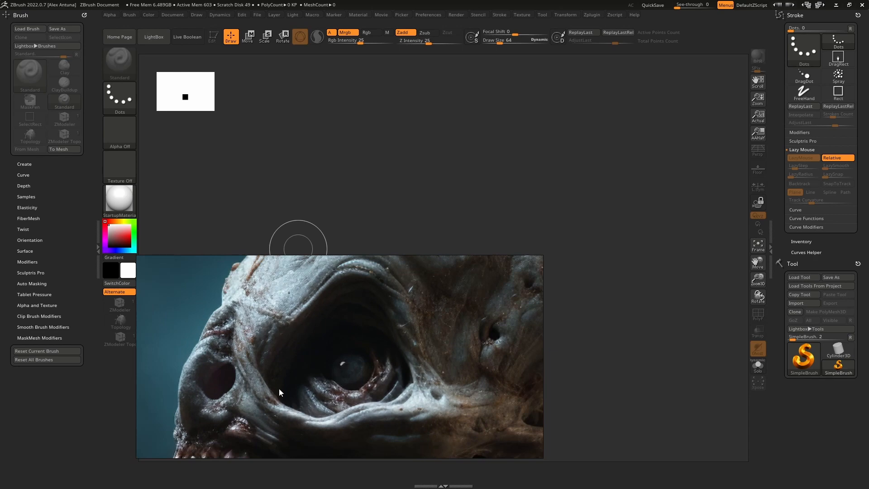
scroll(325, 324, down, 4)
middle_drag(356, 404, 282, 379)
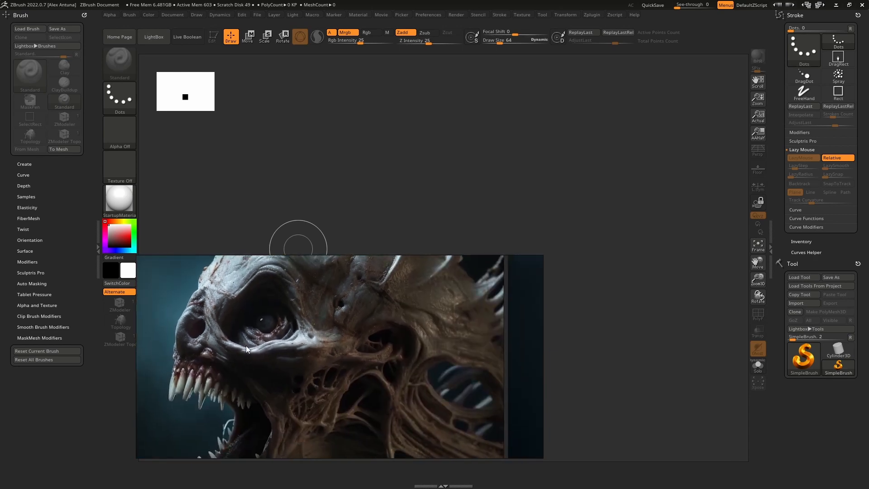
middle_drag(246, 346, 211, 358)
scroll(211, 358, down, 2)
middle_drag(352, 425, 329, 336)
scroll(328, 335, up, 6)
scroll(363, 363, down, 6)
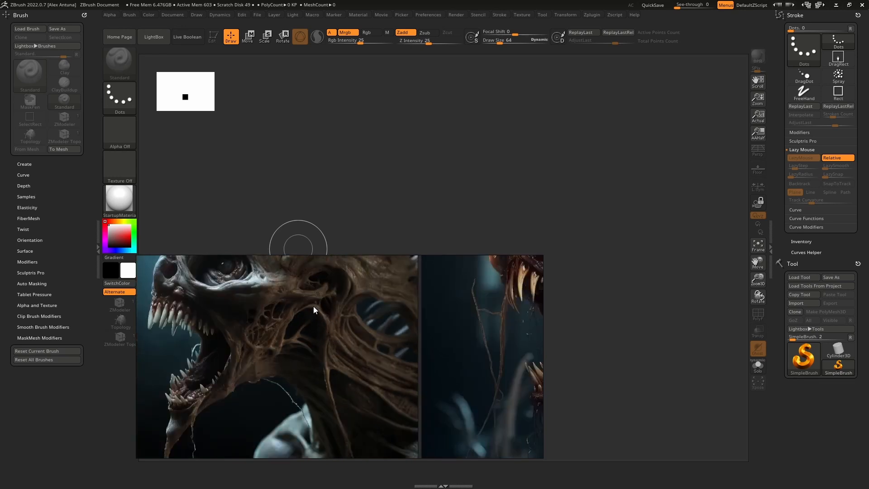
middle_drag(299, 335, 235, 356)
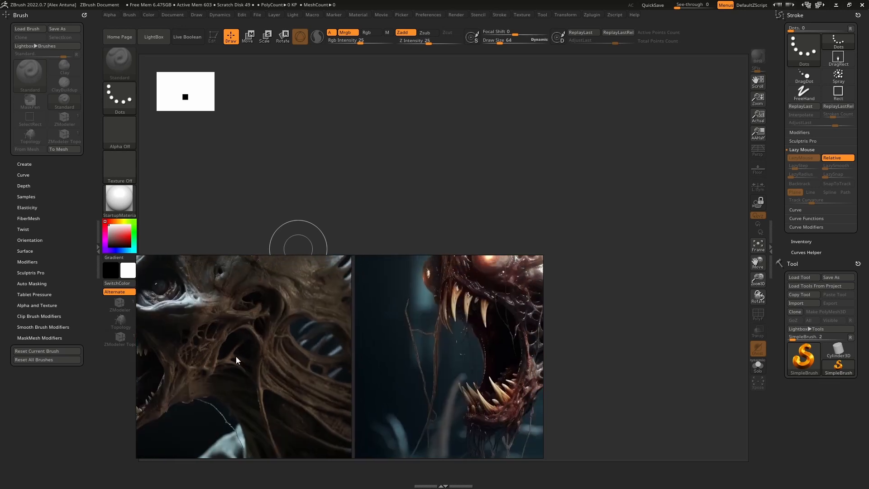
Step: Examine the glowing-eyed creature's teeth, web-like cheek tissue and bulging, pitted skull
scroll(228, 344, down, 2)
middle_drag(466, 340, 378, 335)
scroll(379, 339, up, 4)
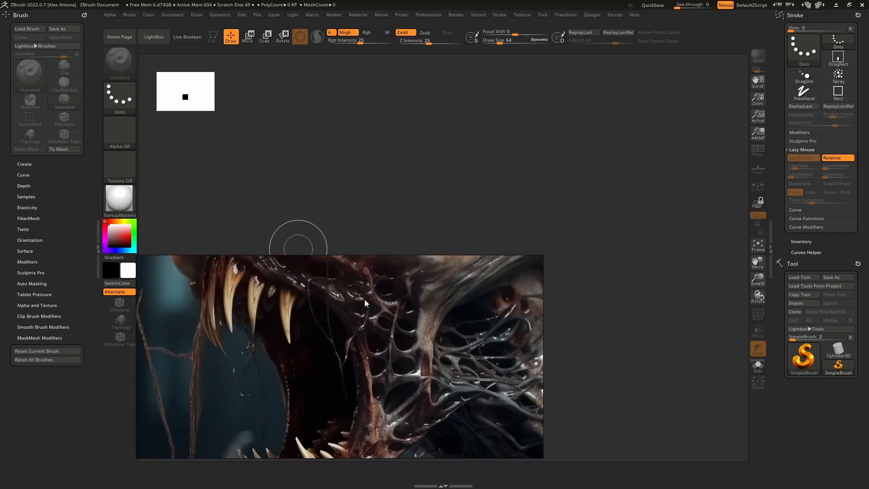
drag(467, 365, 417, 388)
scroll(416, 389, down, 2)
scroll(351, 314, down, 4)
middle_drag(376, 298, 355, 353)
scroll(341, 305, up, 4)
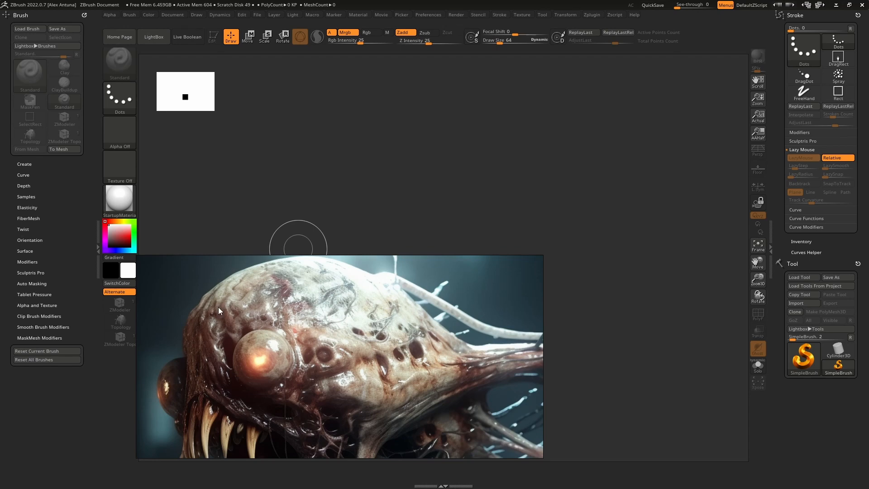
scroll(260, 350, down, 1)
middle_drag(261, 351, 265, 319)
scroll(316, 300, down, 2)
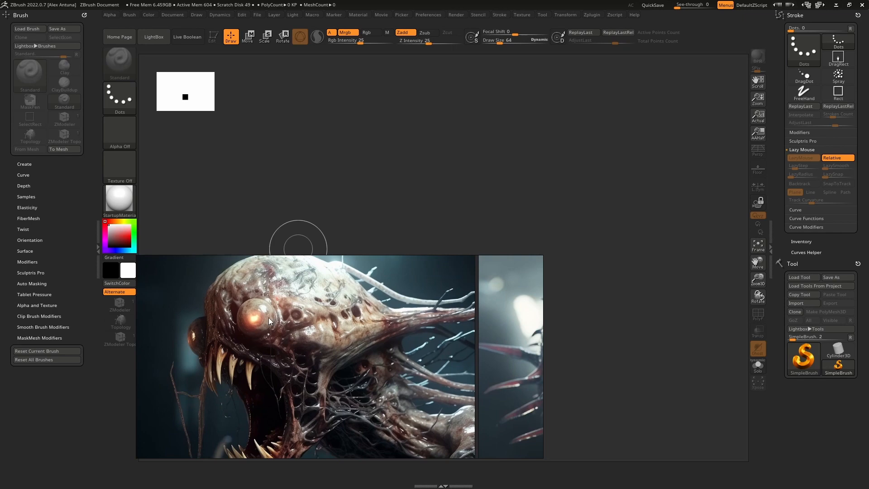
Step: Examine the spiny creature with the upturned snout, focusing on its skull, eye socket and open jaw
middle_drag(395, 322, 669, 323)
middle_drag(186, 321, 244, 329)
scroll(332, 300, down, 3)
middle_drag(312, 267, 314, 444)
scroll(420, 306, up, 5)
middle_drag(421, 306, 384, 295)
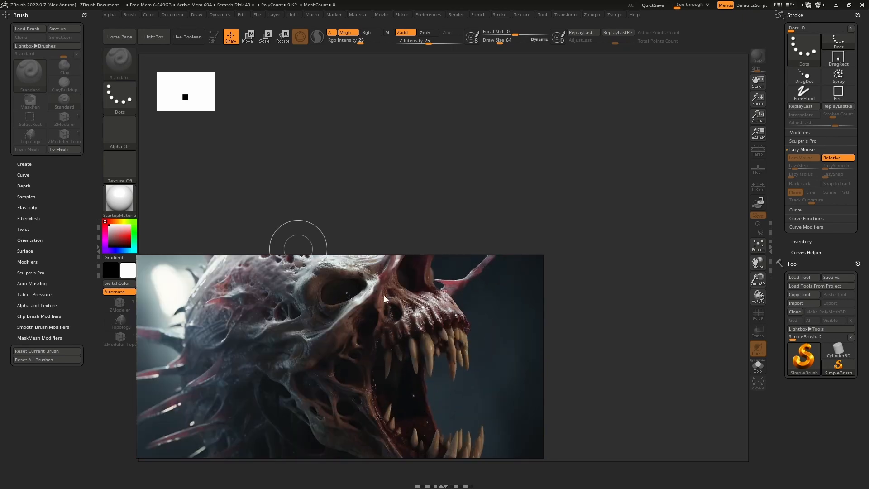
scroll(384, 295, down, 3)
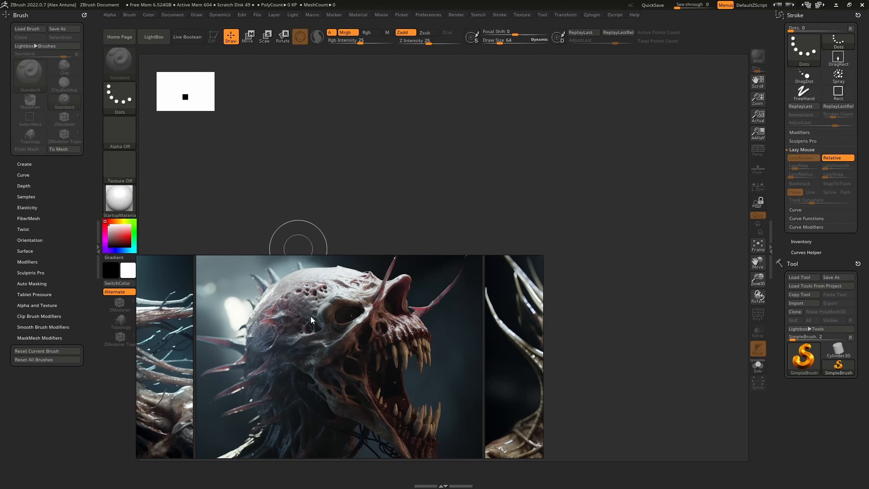
scroll(309, 307, up, 5)
scroll(298, 326, down, 2)
middle_drag(246, 358, 328, 357)
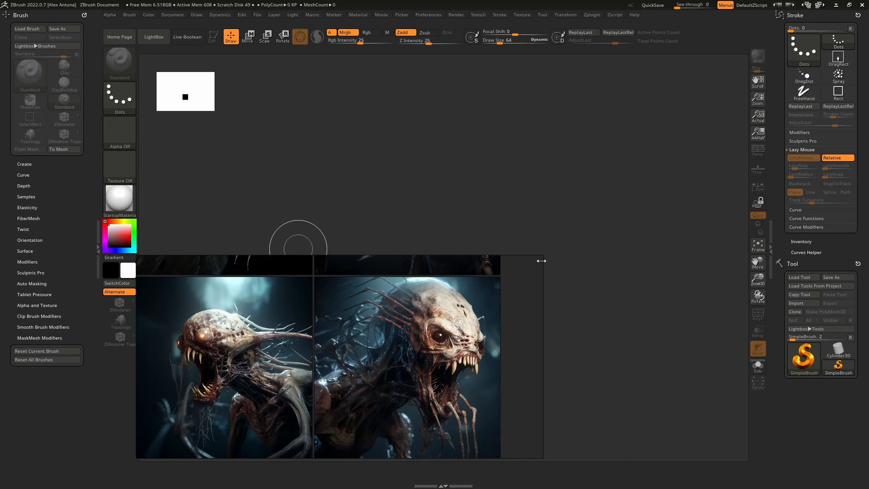
Step: Shrink the reference board window and look at the Texture options
drag(541, 256, 300, 337)
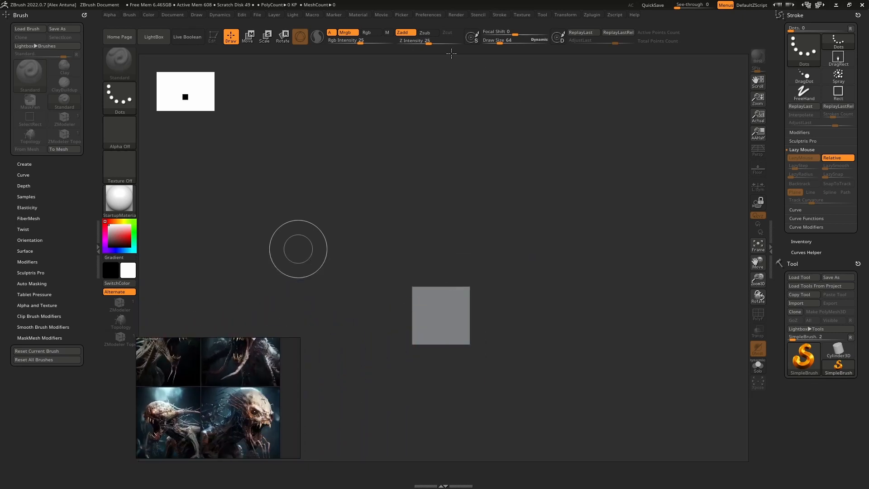
click(521, 15)
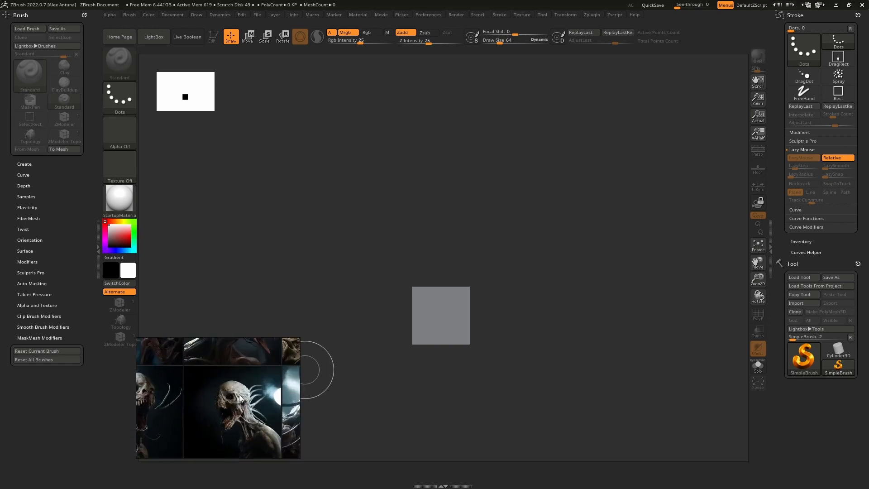
middle_drag(249, 400, 202, 400)
mouse_move(242, 373)
mouse_down()
mouse_move(275, 374)
mouse_move(246, 372)
mouse_up()
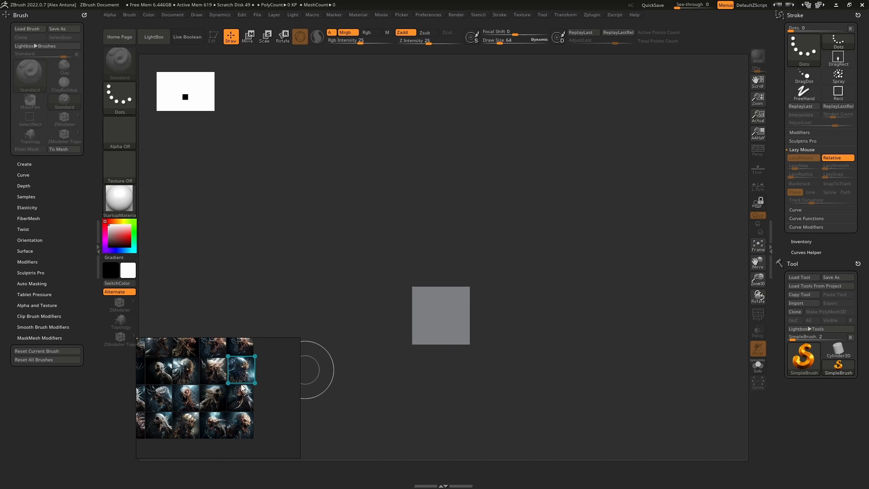
Step: Enlarge the reference board window to make room for sorting the creature images
scroll(240, 403, up, 2)
scroll(251, 423, down, 6)
scroll(238, 417, up, 1)
middle_drag(238, 416, 257, 409)
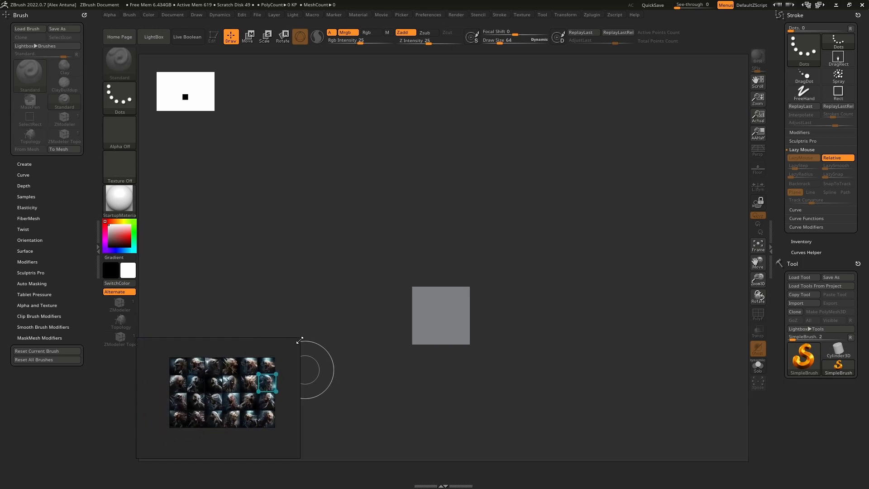
drag(299, 340, 432, 257)
scroll(258, 401, up, 5)
middle_drag(227, 399, 338, 357)
Step: Move the bottom row's last creature image and the top row's skull-profile image below the grid, side by side
drag(368, 400, 171, 443)
middle_drag(187, 368, 292, 379)
scroll(291, 379, down, 2)
drag(273, 294, 316, 438)
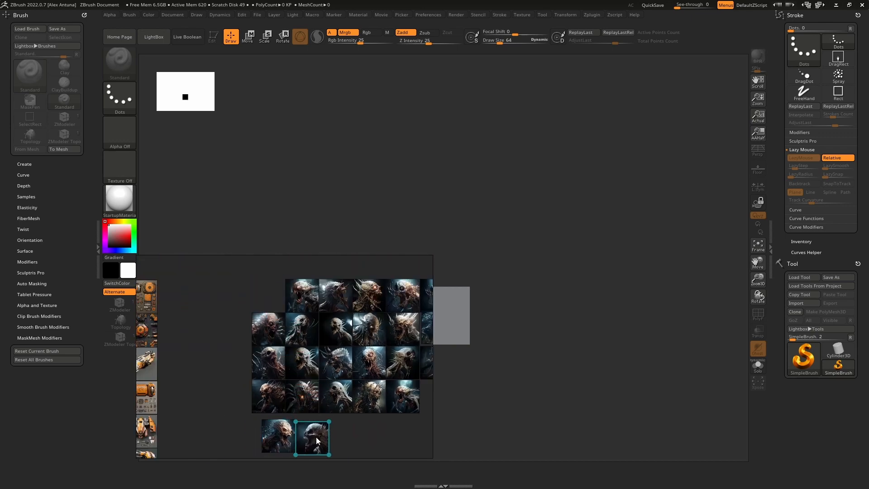
Step: Inspect the glowing-eyed creature in the top row and move its image beside the favourites below the grid
scroll(316, 436, up, 4)
scroll(311, 306, up, 4)
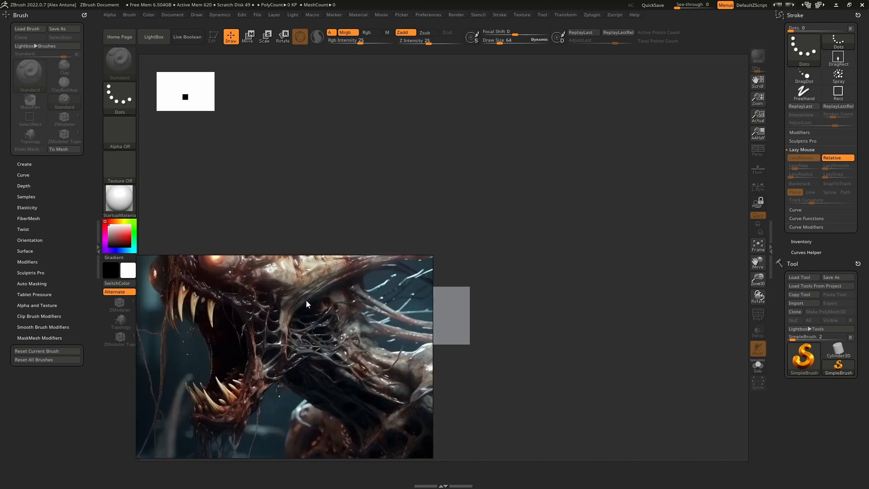
scroll(306, 300, down, 3)
middle_drag(275, 281, 205, 312)
scroll(209, 310, up, 2)
scroll(245, 322, down, 4)
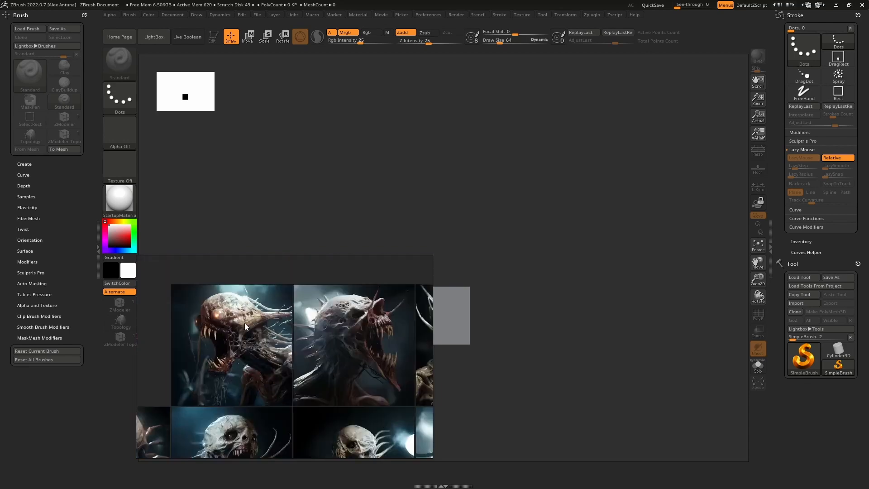
scroll(244, 322, down, 5)
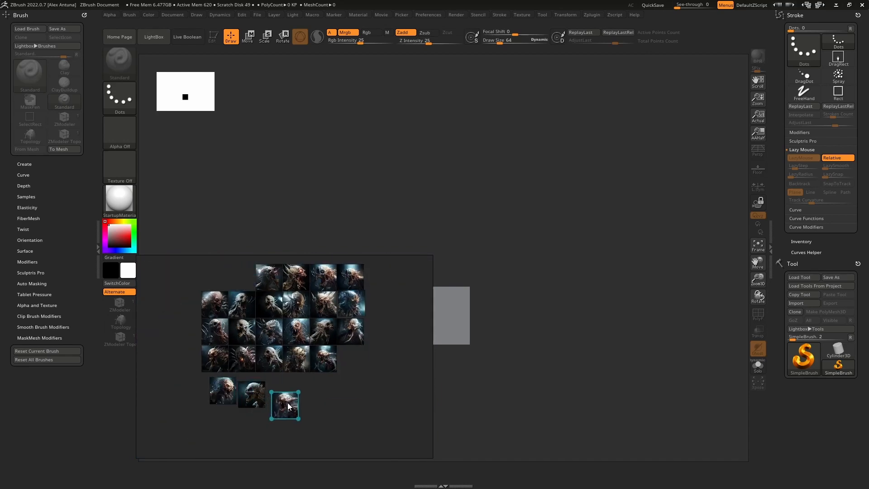
Step: Compare the creatures at the grid's far end and move the pale horned one beside the favourites below
scroll(288, 405, up, 6)
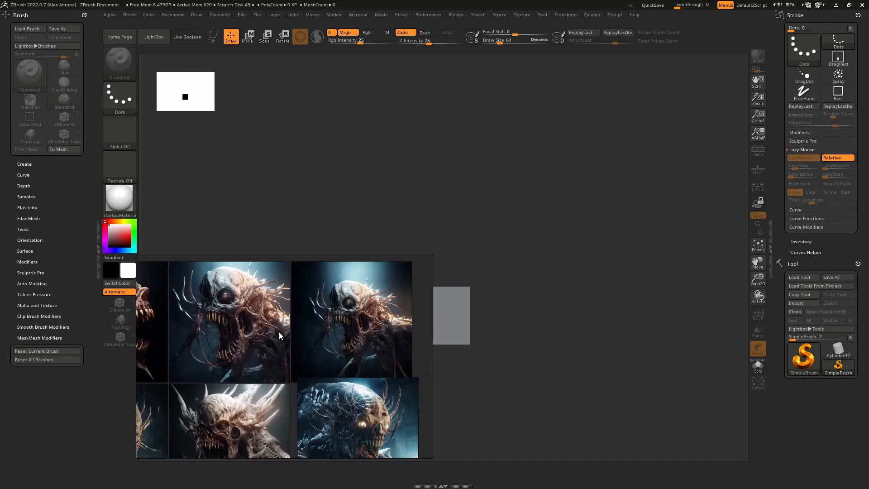
scroll(305, 311, up, 3)
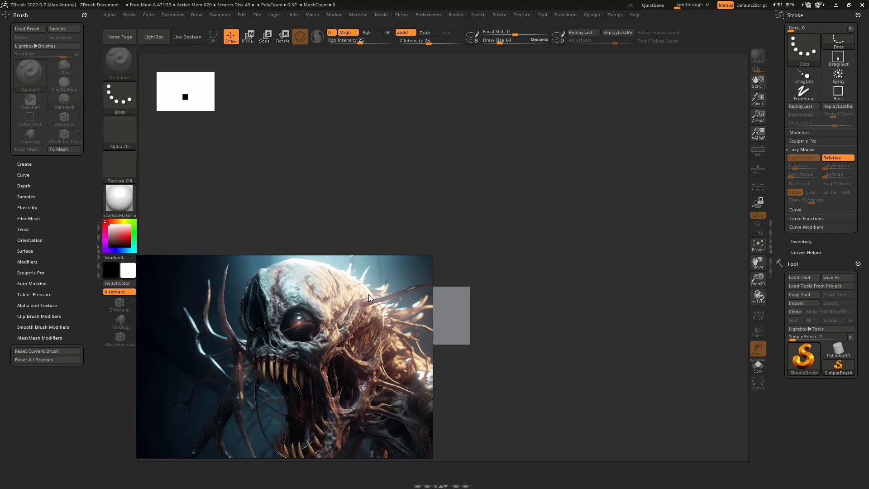
scroll(368, 295, down, 4)
scroll(287, 321, up, 5)
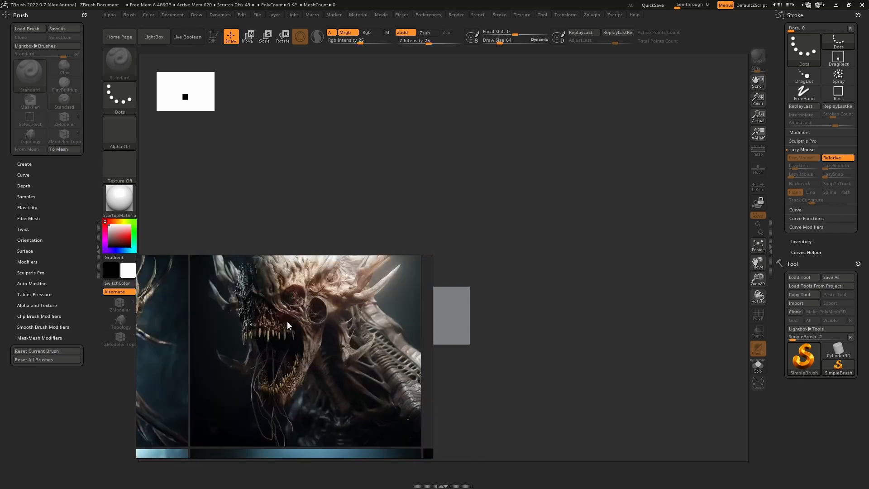
scroll(286, 321, down, 5)
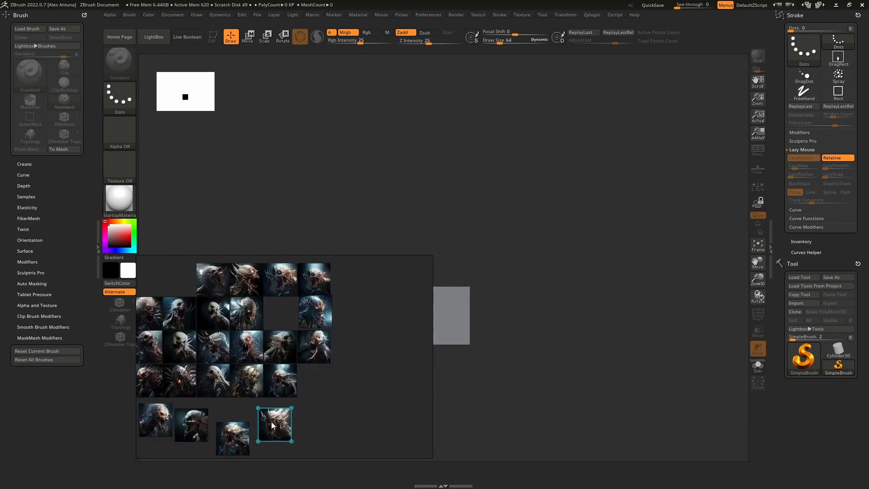
Step: Move the small skull-headed creature on a black background from the second row to the favourites below the grid
scroll(239, 321, up, 3)
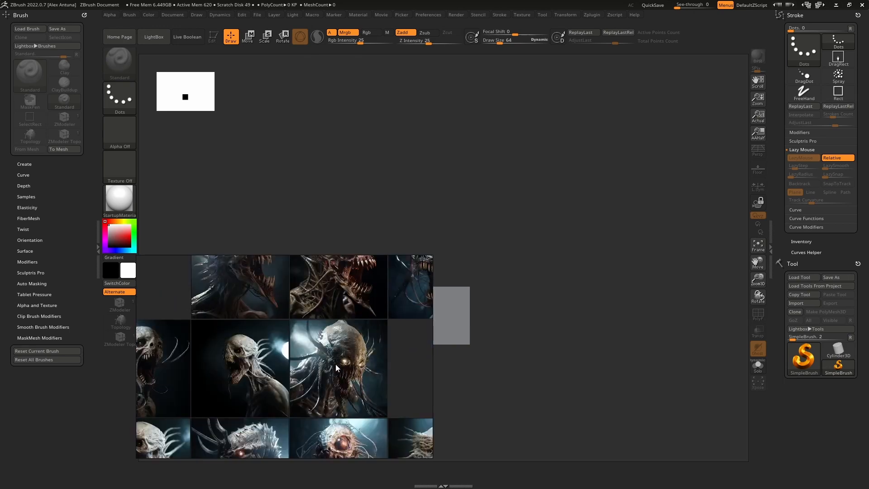
scroll(336, 363, up, 3)
scroll(299, 349, up, 2)
scroll(294, 348, down, 8)
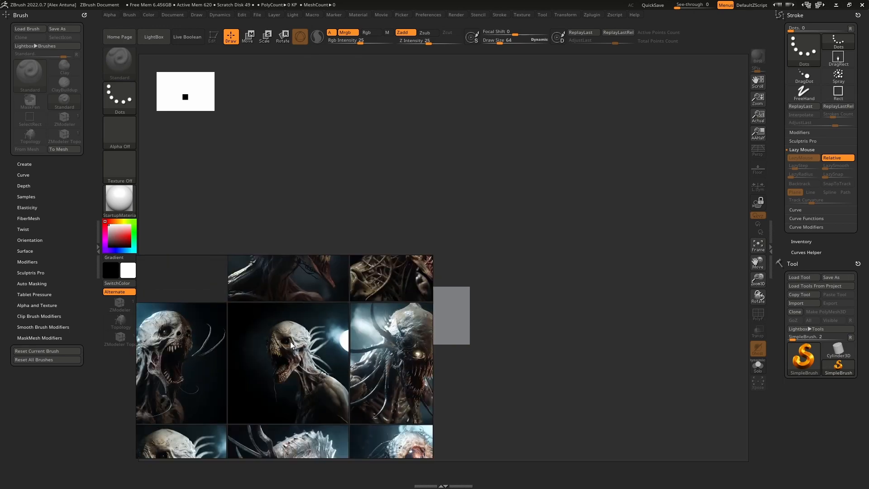
scroll(257, 262, up, 2)
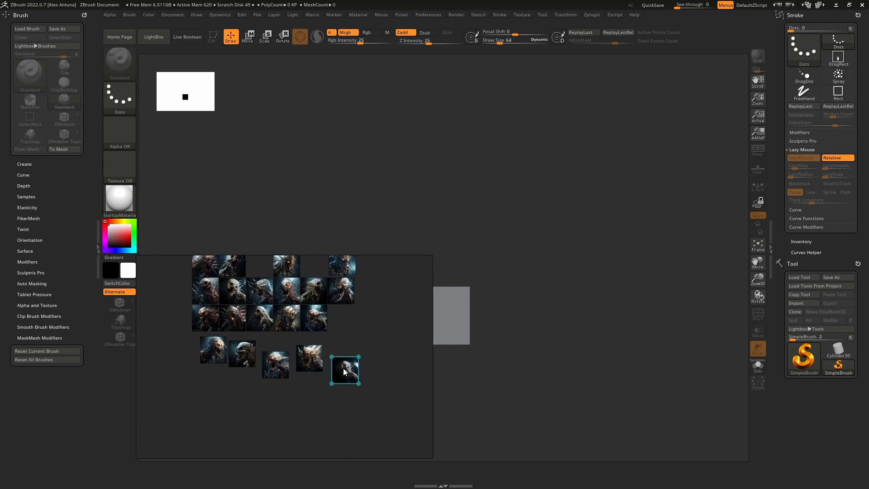
Step: Inspect the black-background skull creature up close and move the other pale skull-like creature from the second row to the favourites
scroll(267, 267, up, 5)
scroll(358, 331, down, 2)
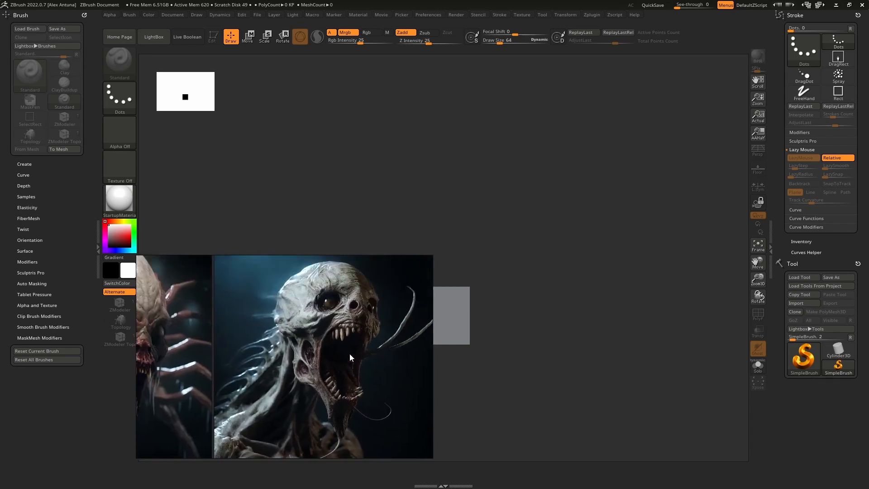
scroll(339, 323, down, 4)
scroll(256, 271, down, 1)
click(251, 267)
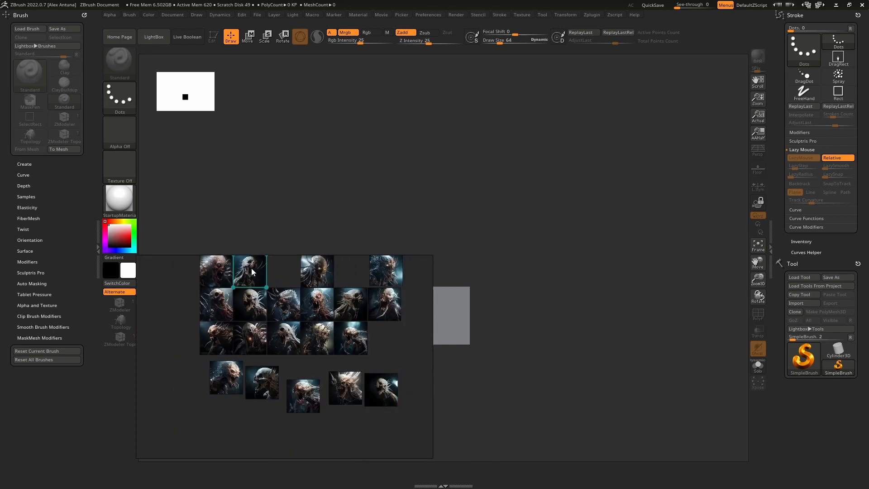
Step: Try to pack the creature images into a compact grid within the full reference board
drag(430, 363, 213, 431)
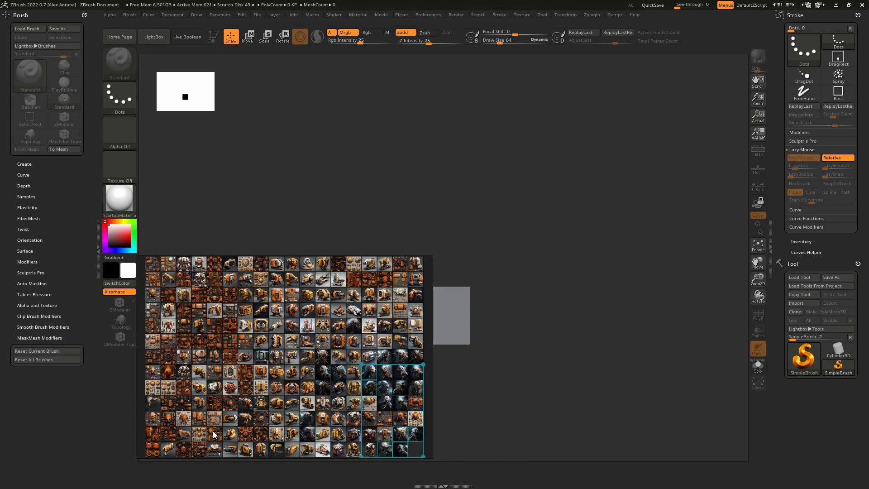
middle_drag(335, 419, 211, 369)
scroll(217, 353, down, 2)
scroll(246, 343, up, 1)
drag(252, 338, 288, 336)
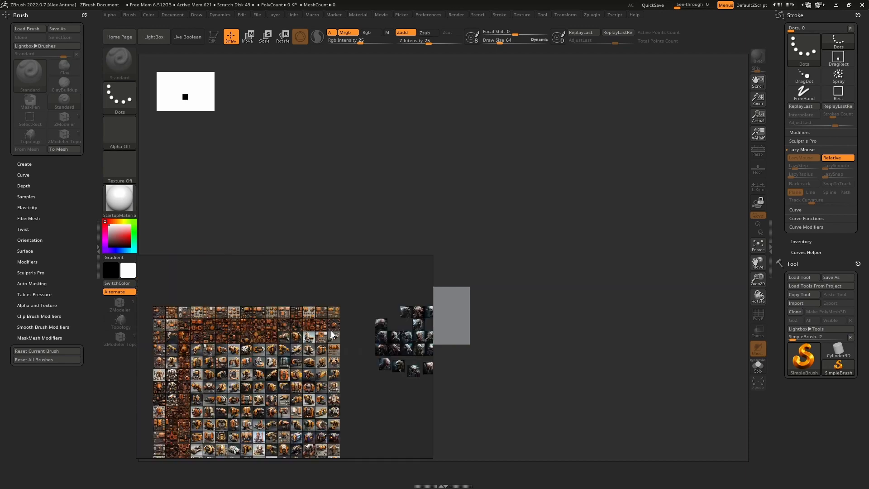
Step: Select the whole creature group, including the favourites below it, and pack the images into one compact grid
middle_drag(366, 340, 314, 325)
scroll(265, 329, up, 1)
scroll(227, 355, up, 2)
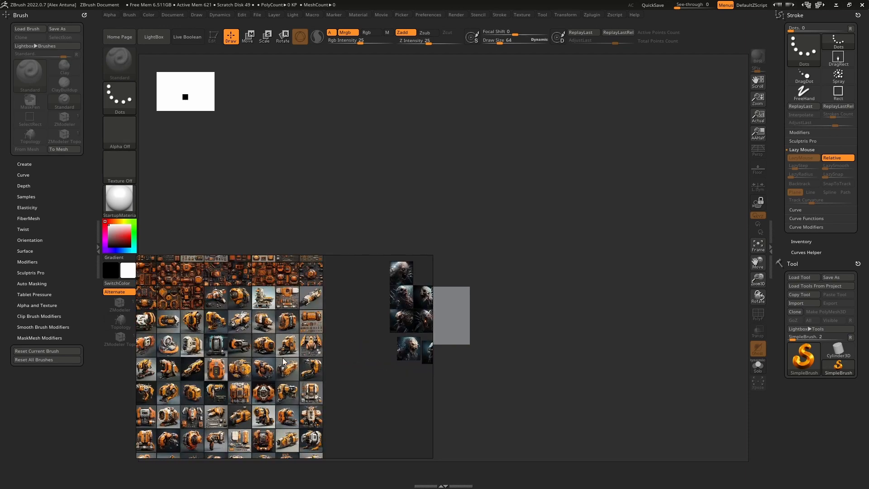
middle_drag(292, 356, 173, 382)
scroll(344, 338, up, 2)
middle_drag(343, 338, 162, 370)
scroll(226, 350, down, 2)
middle_drag(269, 345, 362, 327)
drag(400, 273, 194, 435)
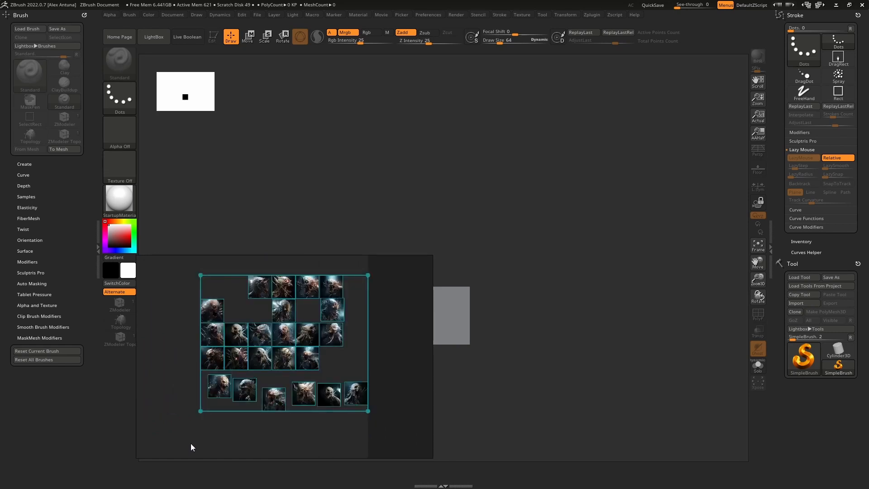
key(ctrl+p)
Step: Look over the packed creature grid enlarged and move the reference board away from the middle of the canvas
scroll(244, 321, up, 5)
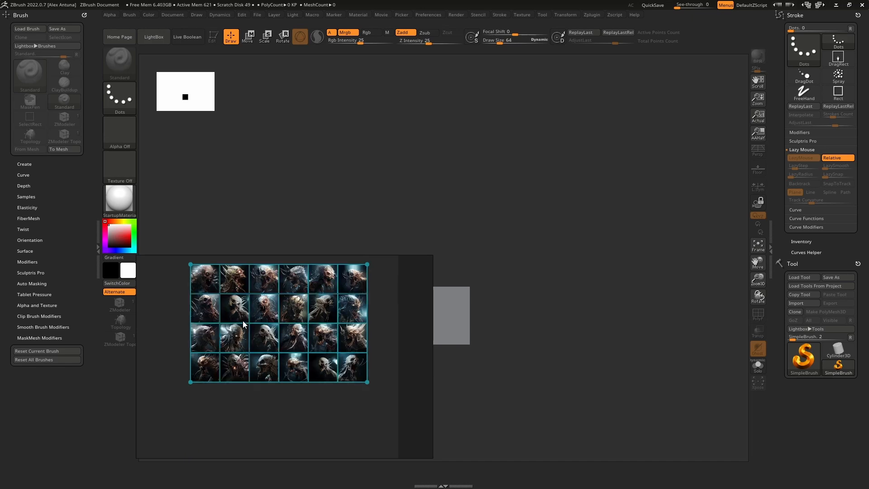
scroll(357, 325, down, 5)
scroll(338, 281, up, 5)
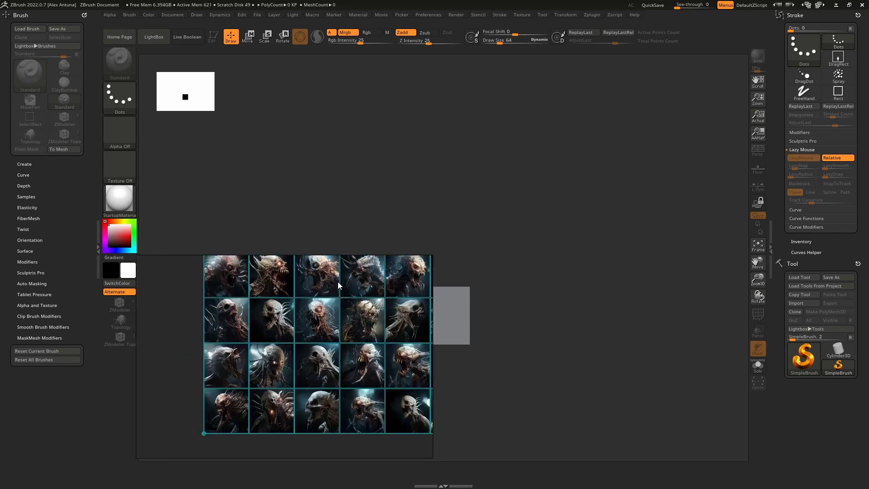
middle_drag(259, 269, 272, 326)
scroll(271, 325, down, 4)
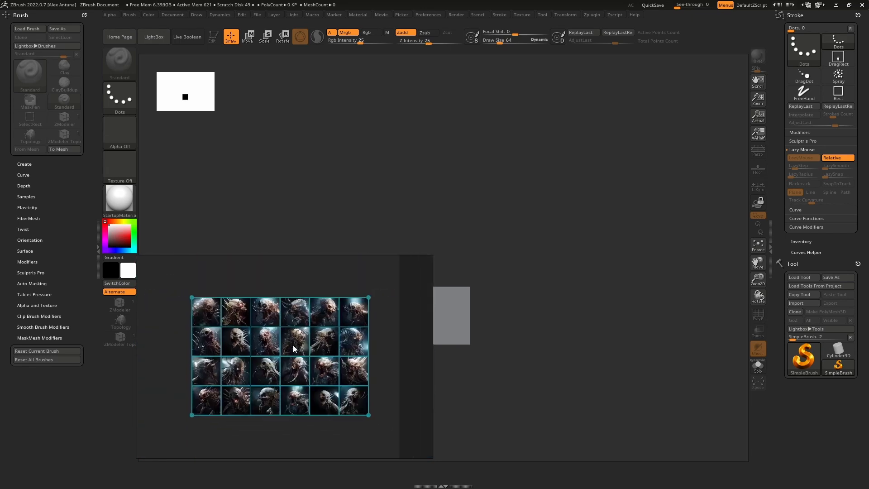
scroll(317, 354, up, 3)
drag(306, 317, 177, 339)
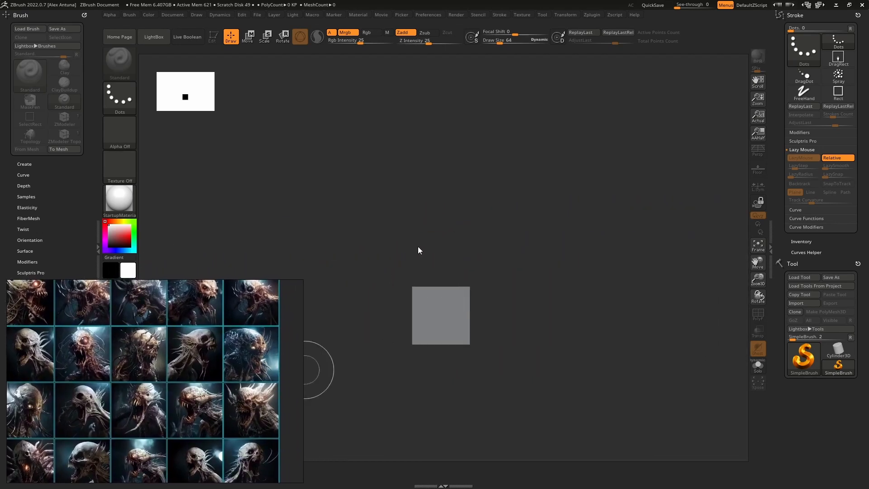
Step: Choose the ZSphere tool, clear the canvas and draw one large ZSphere in the middle
click(805, 358)
mouse_move(455, 346)
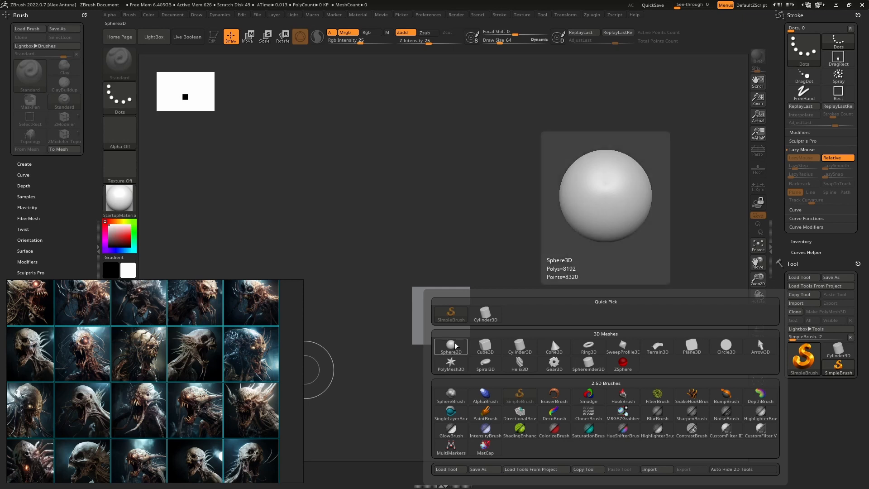
click(622, 362)
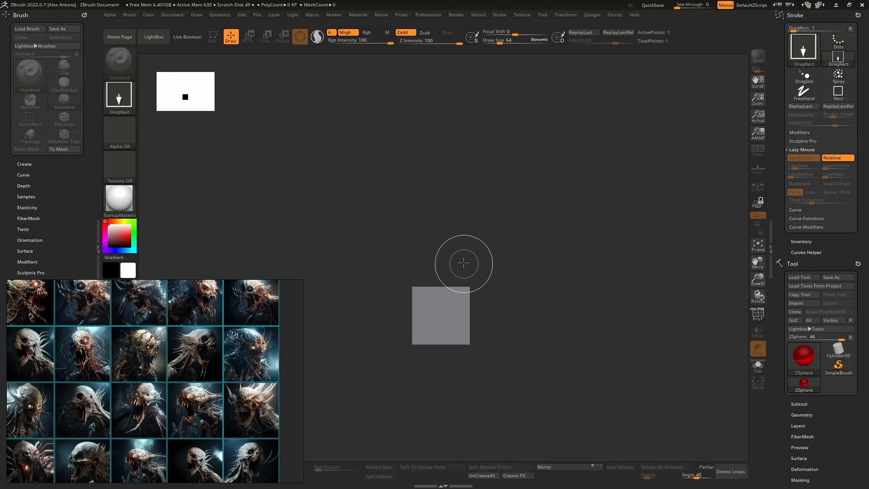
key(ctrl)
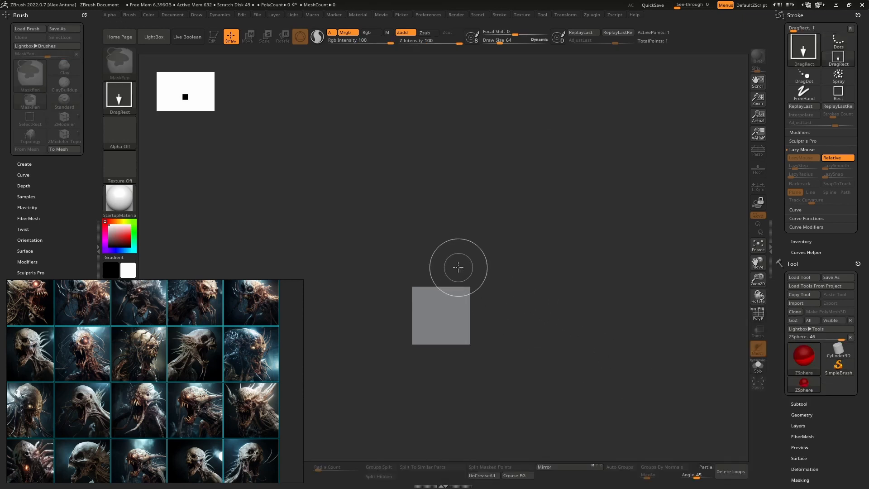
key(ctrl+n)
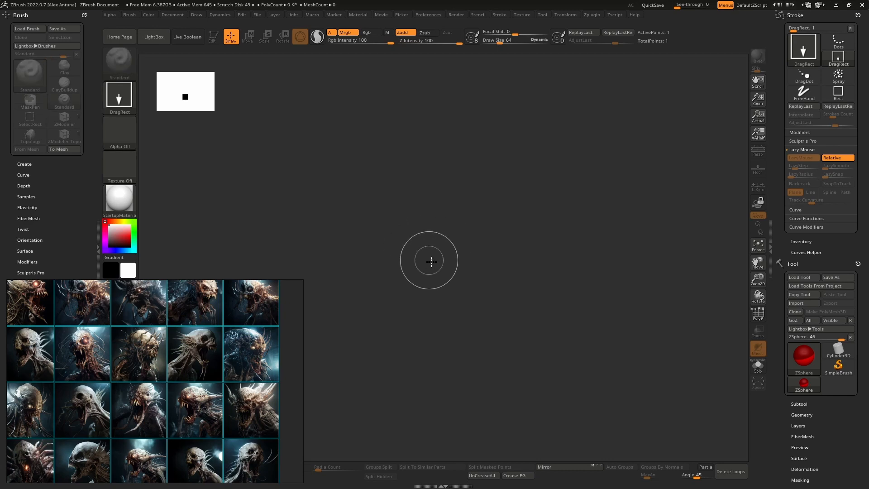
mouse_move(432, 261)
mouse_down()
mouse_move(450, 427)
mouse_move(447, 419)
mouse_up()
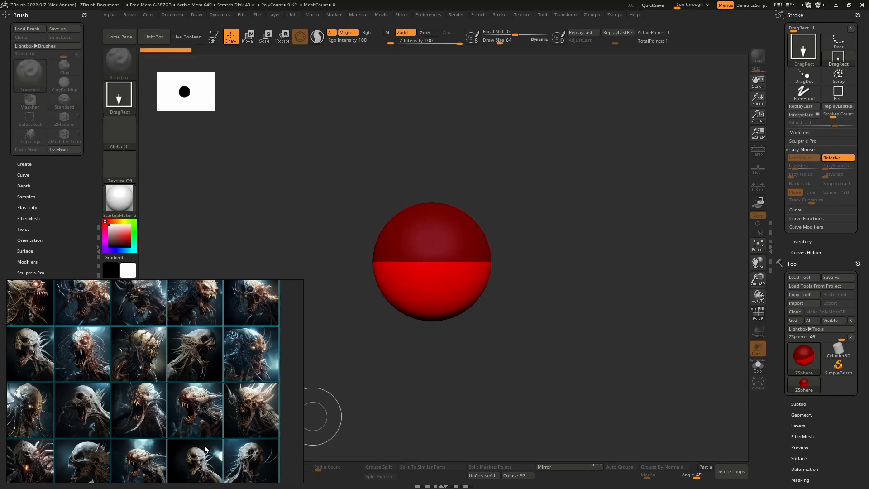
Step: Compare the creatures in the reference grid and enlarge the pale, bald-skulled one with the open fanged mouth
scroll(209, 460, up, 1)
scroll(167, 428, up, 1)
middle_drag(164, 427, 267, 342)
middle_drag(134, 404, 262, 393)
middle_drag(231, 351, 219, 427)
middle_drag(217, 363, 204, 447)
scroll(189, 362, down, 1)
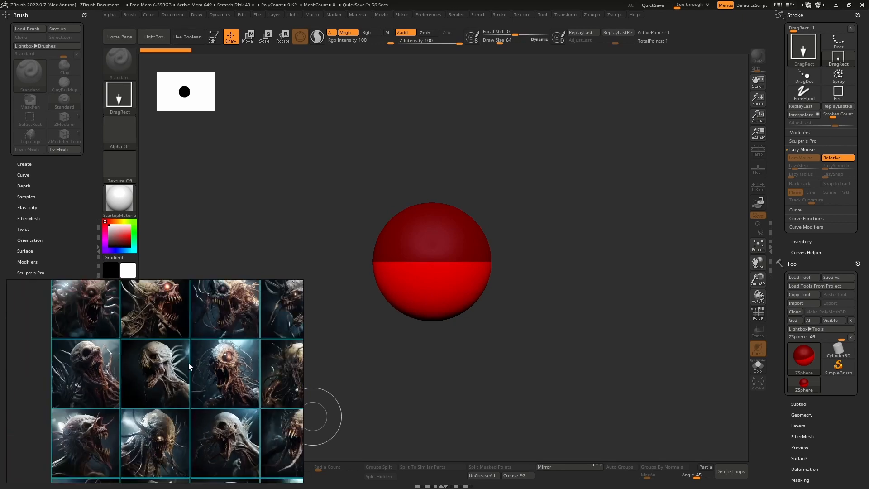
mouse_move(205, 346)
middle_down()
mouse_move(167, 398)
mouse_move(112, 356)
middle_up()
middle_drag(181, 356, 133, 367)
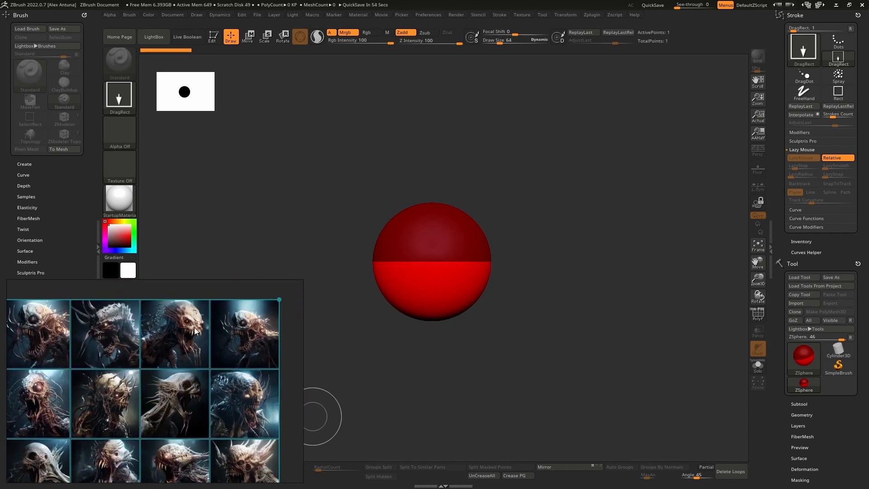
scroll(194, 328, up, 3)
middle_drag(193, 327, 197, 352)
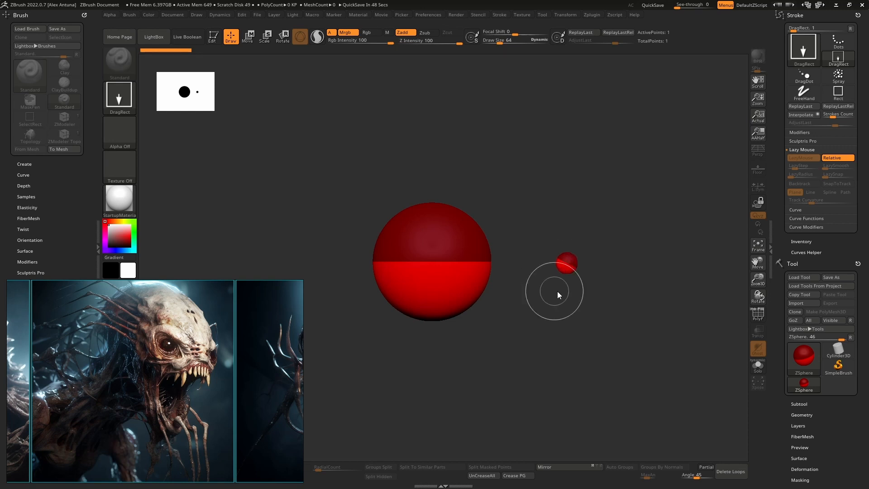
Step: Clear the drawn spheres from the canvas, then draw a single smaller ZSphere and make it editable
key(ctrl+z)
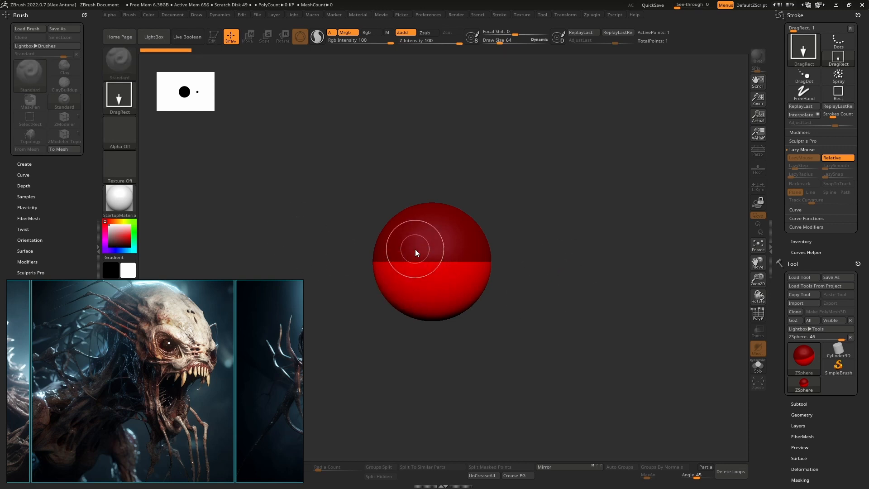
key(ctrl+n)
mouse_move(438, 221)
mouse_down()
mouse_move(449, 270)
mouse_move(484, 287)
mouse_up()
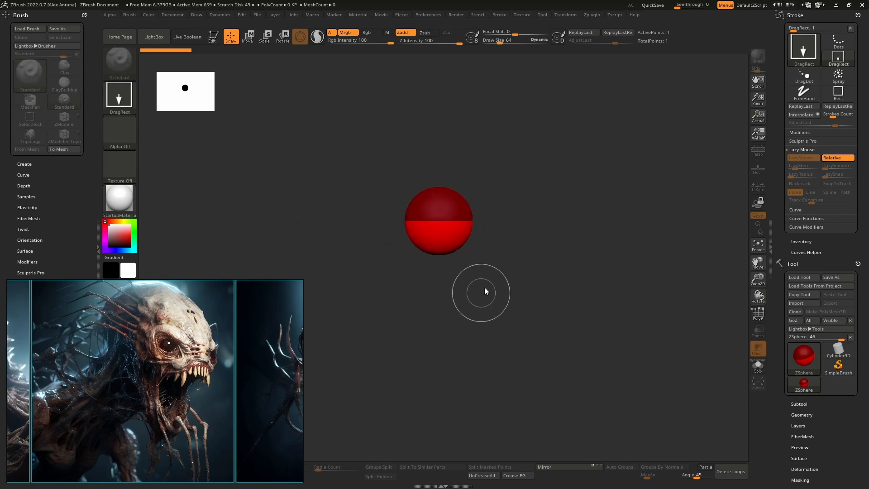
key(t)
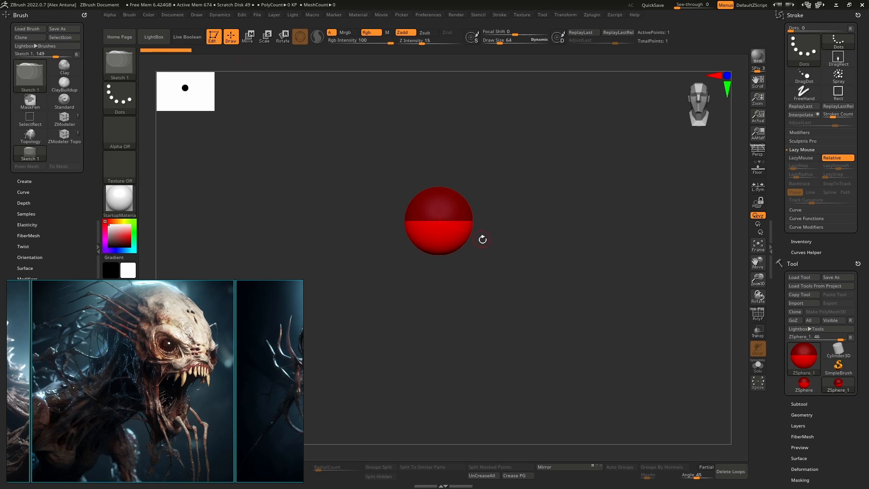
Step: Add a second ZSphere of about the same size above and behind the root ZSphere
ctrl+right_drag(455, 198, 425, 361)
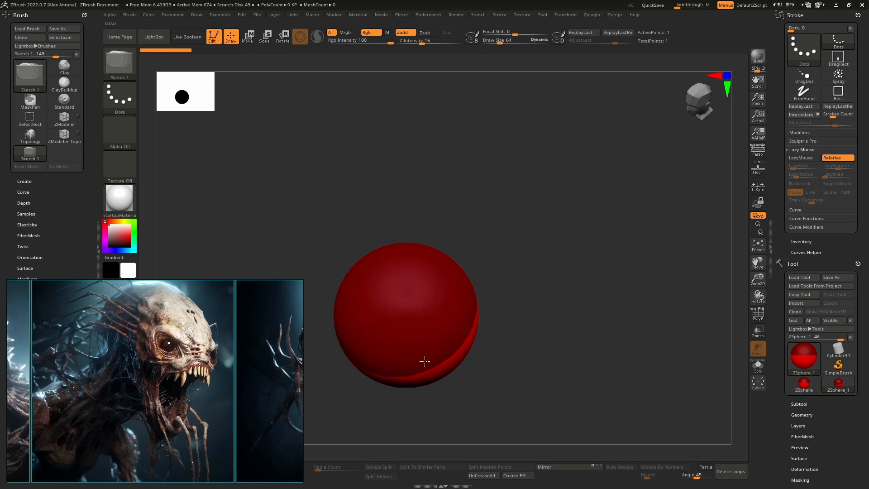
shift+right_drag(410, 246, 425, 256)
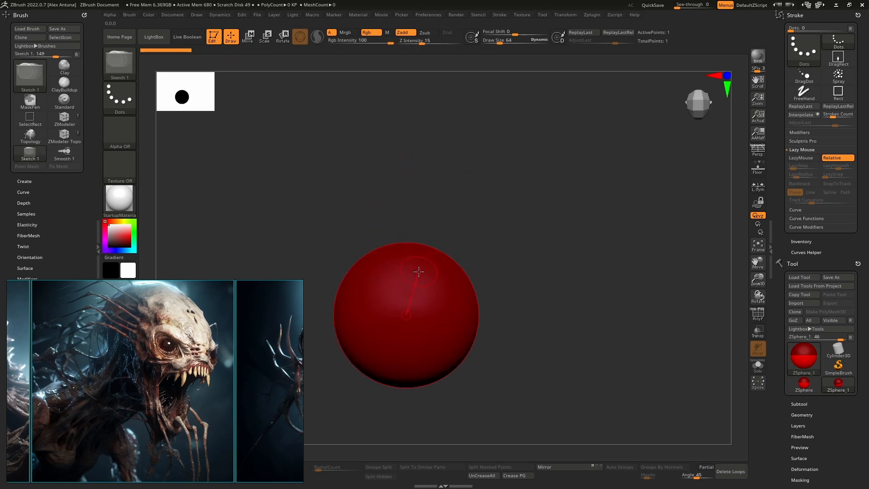
drag(406, 252, 412, 224)
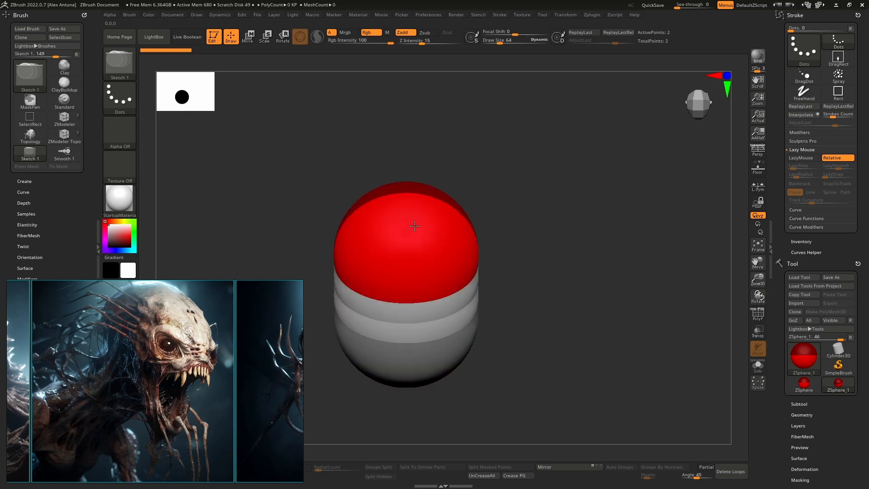
right_drag(422, 236, 449, 248)
right_click(448, 258)
drag(448, 266, 425, 266)
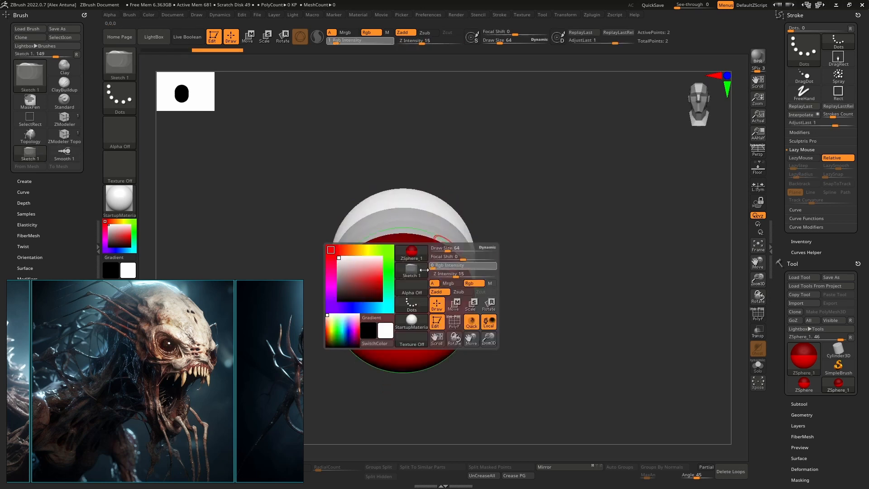
right_drag(452, 249, 372, 86)
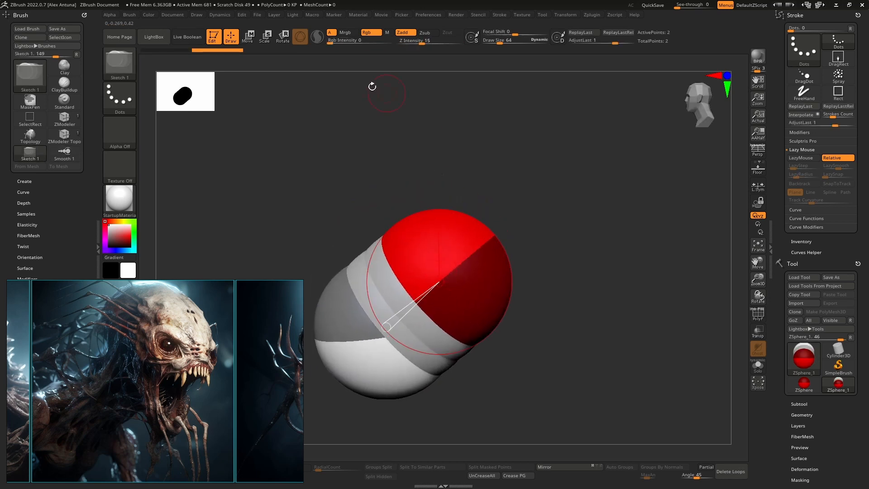
Step: Try to scale the rear ZSphere down slightly
key(e)
drag(438, 284, 454, 262)
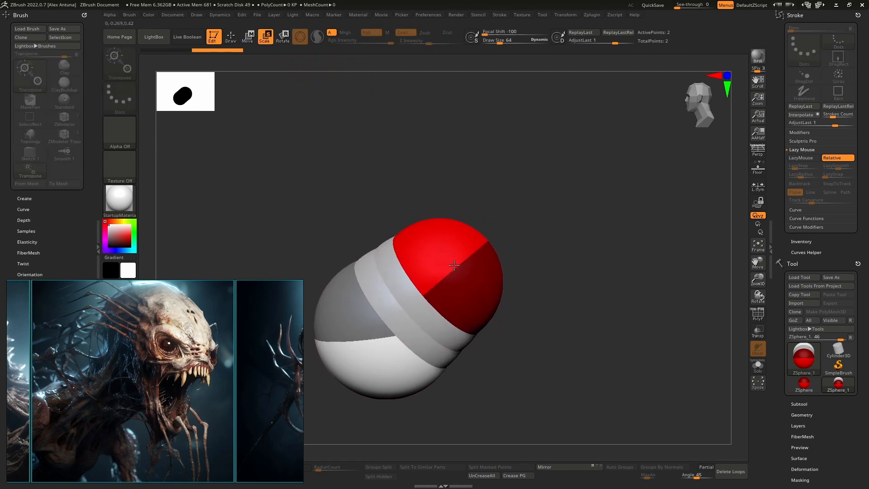
right_drag(451, 276, 469, 260)
key(ctrl+z)
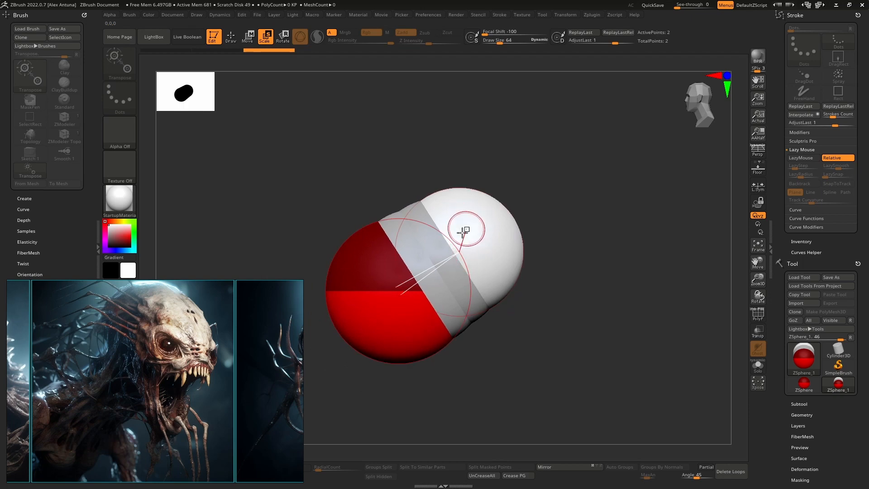
Step: Move the rear ZSphere farther back and slightly lower relative to the root ZSphere
key(w)
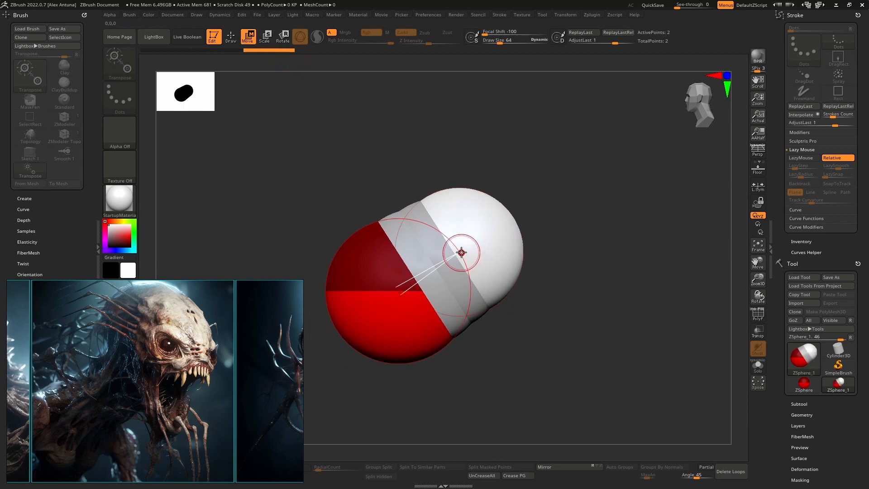
mouse_move(461, 252)
mouse_down()
mouse_move(489, 265)
mouse_move(473, 262)
mouse_up()
click(401, 277)
Step: Add a smaller ZSphere to the underside of the root ZSphere and move it slightly downward and forward
right_drag(404, 279, 456, 266)
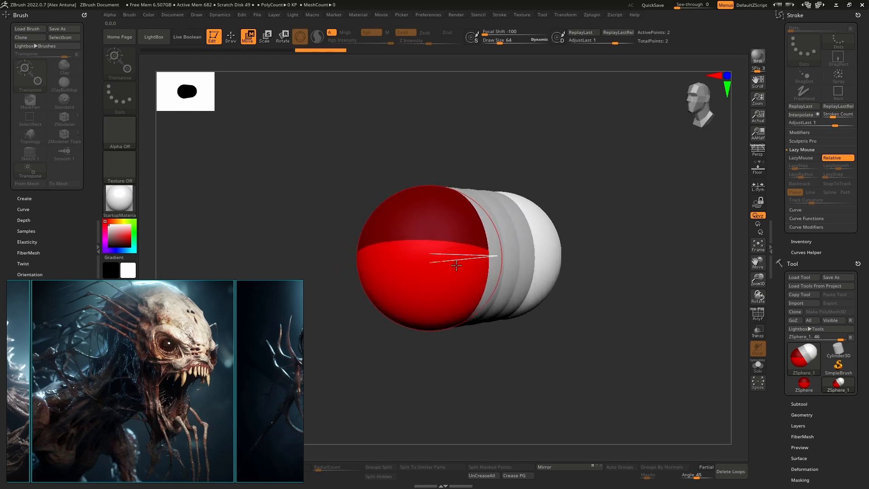
right_drag(420, 329, 420, 294)
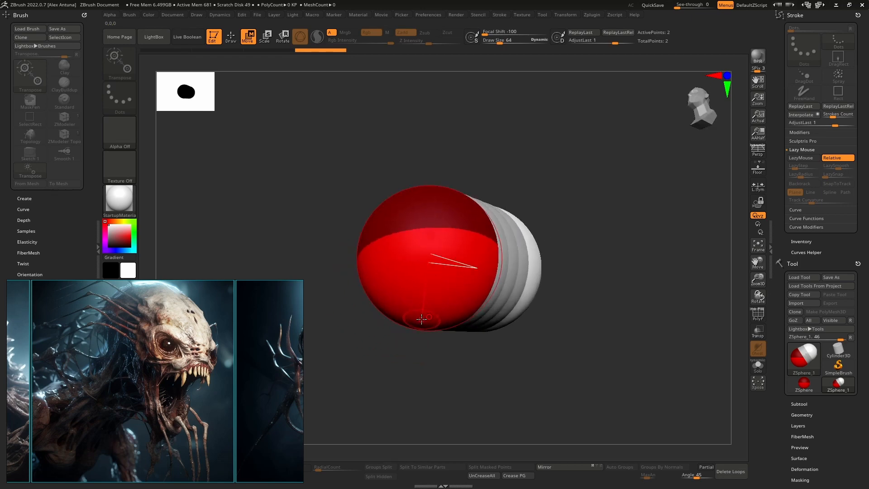
key(q)
mouse_move(423, 316)
mouse_down()
mouse_move(426, 347)
mouse_move(441, 360)
mouse_up()
right_drag(440, 360, 392, 358)
key(w)
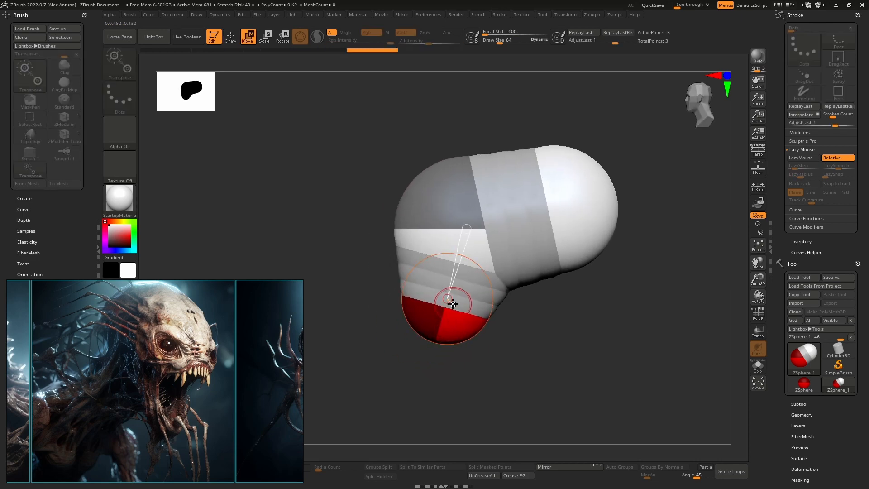
drag(450, 299, 476, 312)
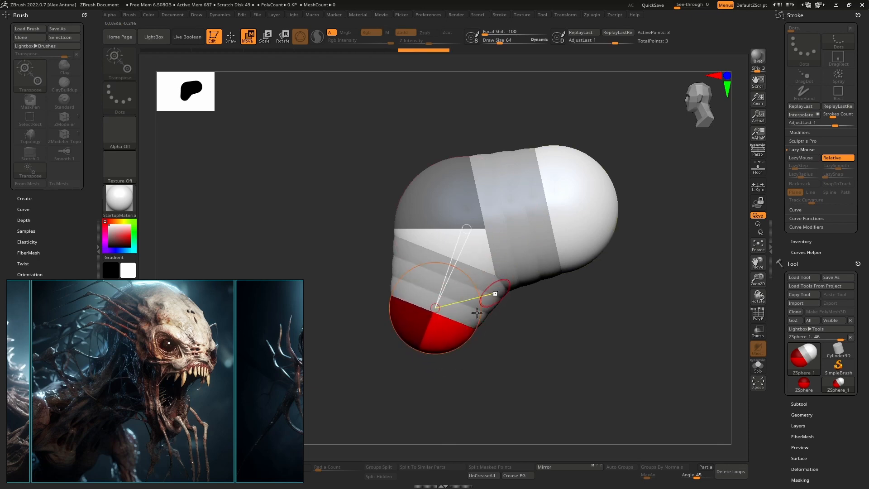
drag(399, 252, 434, 276)
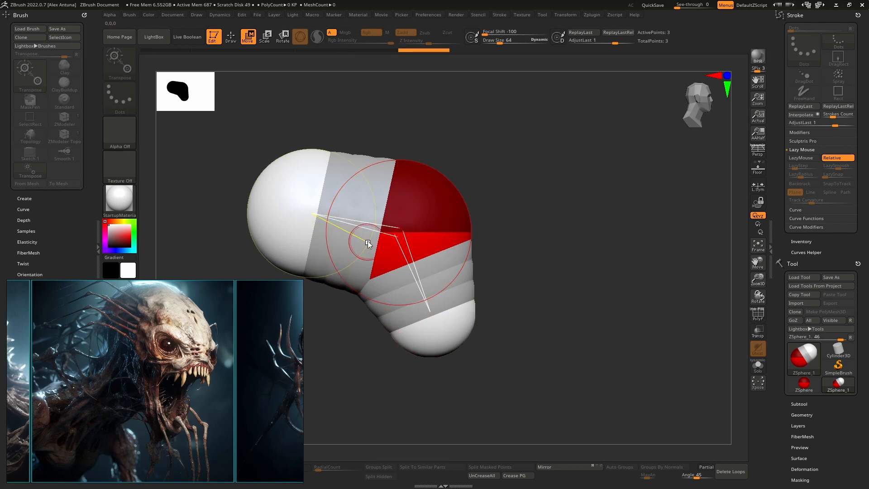
drag(361, 311, 435, 223)
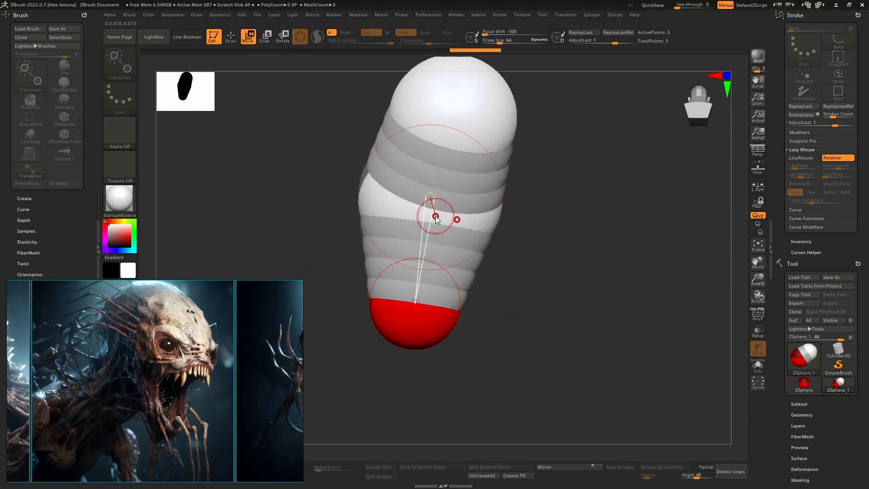
shift+right_drag(446, 221, 440, 190)
click(439, 190)
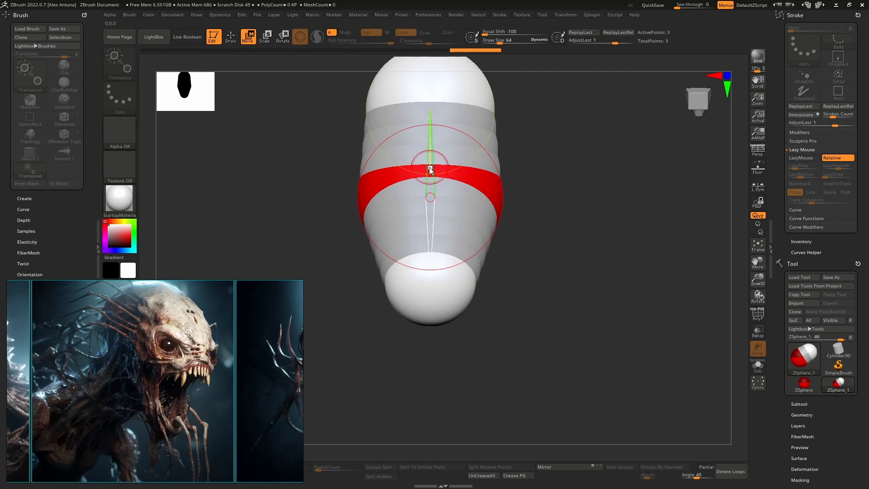
key(q)
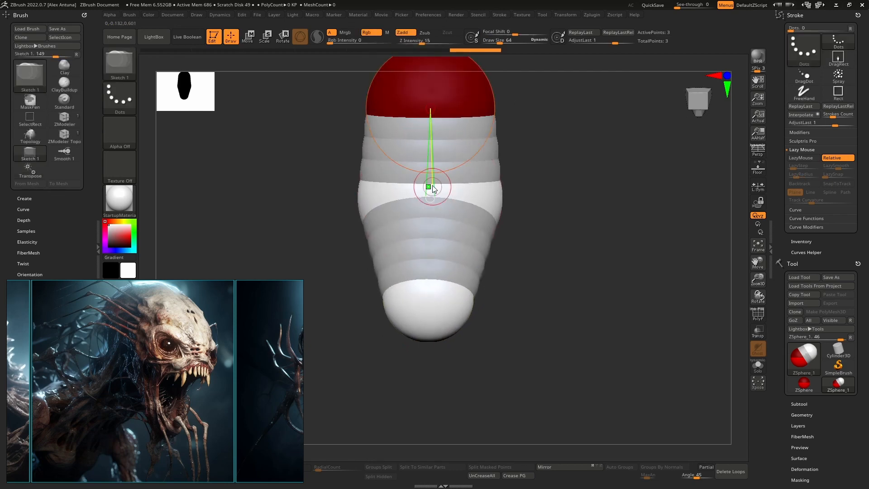
click(431, 171)
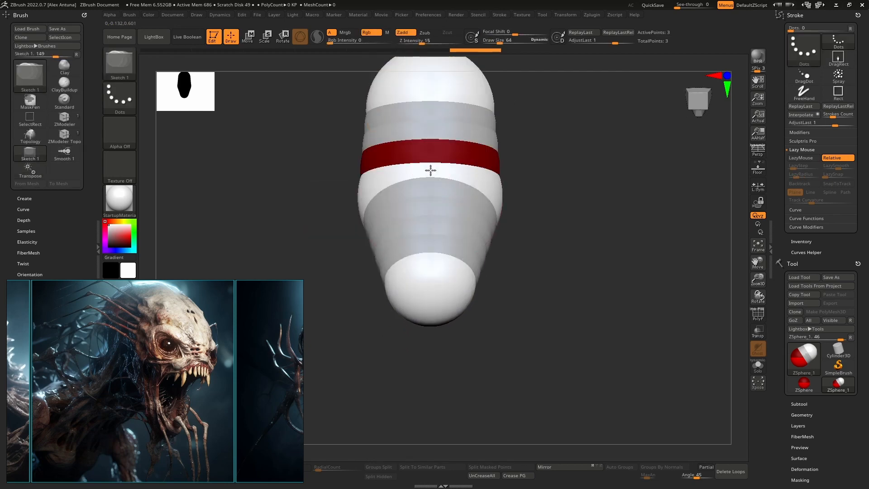
key(ctrl+z)
key(ctrl+z)
key(ctrl+z)
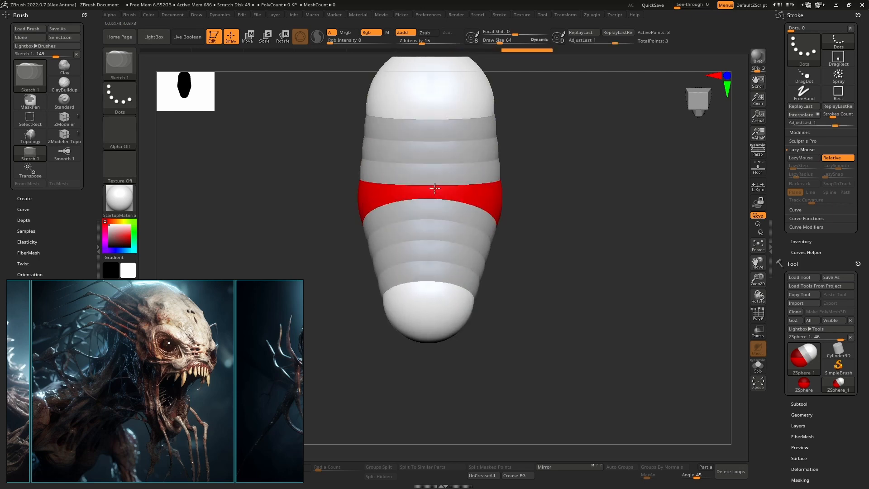
Step: Add a ZSphere to the underside of the root ZSphere and move it down and slightly back to start the neck
drag(428, 200, 440, 161)
alt+click(436, 199)
right_drag(440, 161, 400, 244)
key(w)
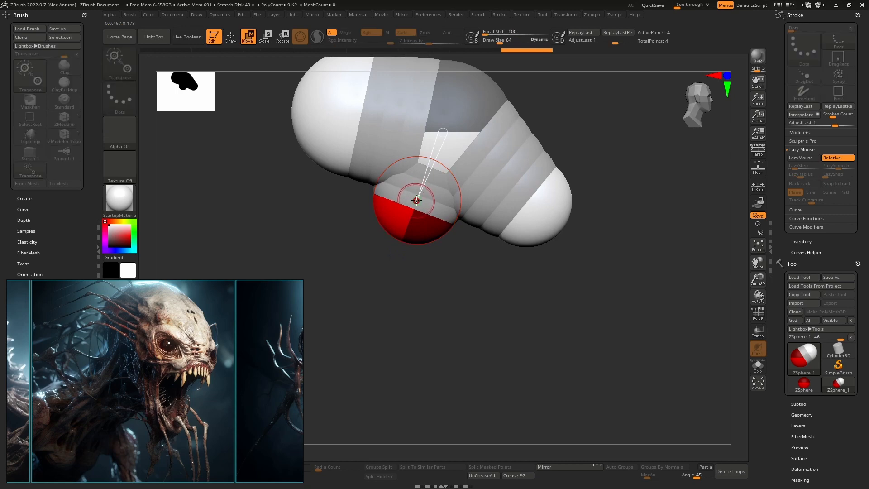
mouse_move(415, 198)
mouse_down()
mouse_move(416, 211)
mouse_move(402, 214)
mouse_up()
mouse_move(399, 251)
right_down()
mouse_move(418, 247)
mouse_move(411, 218)
mouse_move(400, 234)
right_up()
Step: Add a smaller ZSphere to the underside of the neck ZSphere and move it down and back to lengthen the neck
key(q)
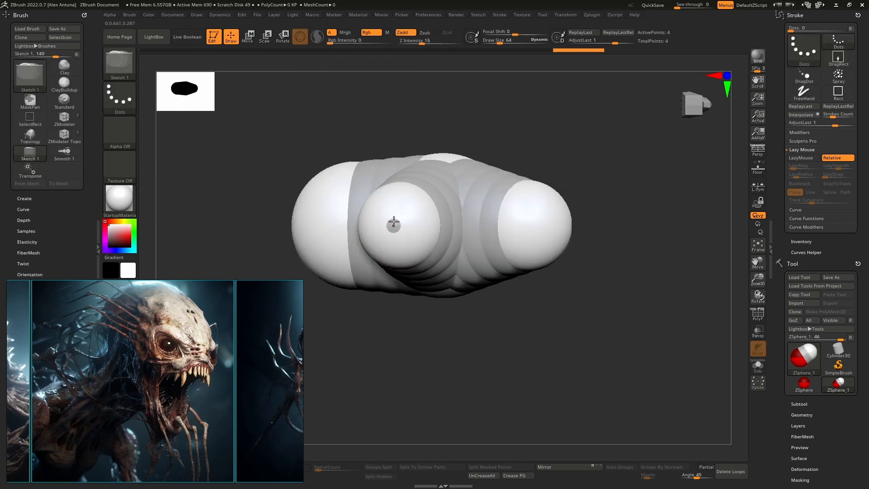
shift+right_drag(401, 196, 414, 297)
key(w)
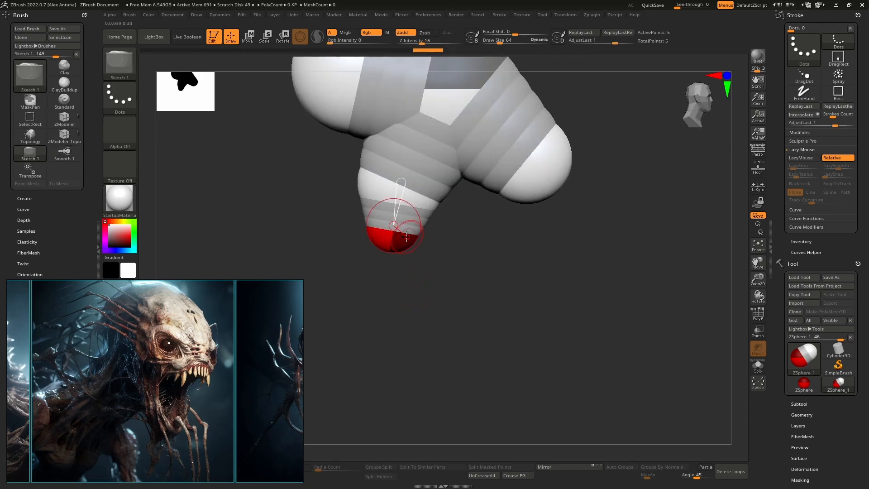
drag(397, 219, 377, 236)
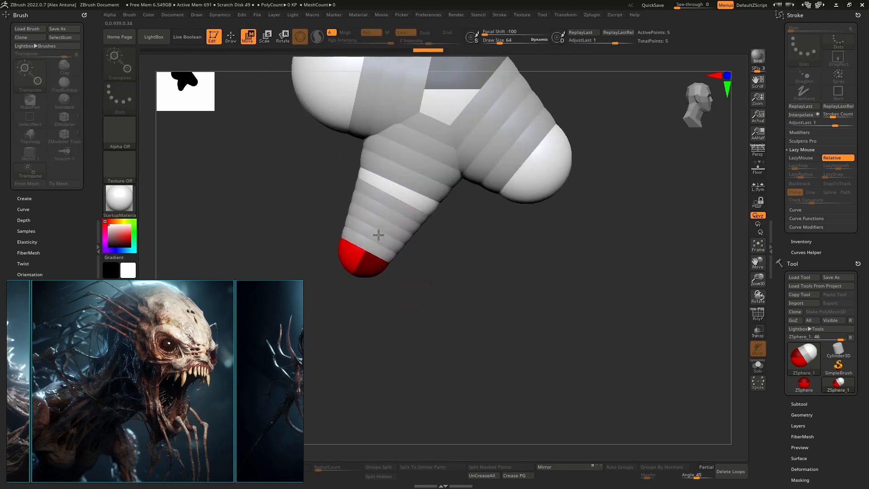
Step: Add a mirrored pair of ZSpheres to the sides of the neck base and move them outward as shoulders
key(q)
mouse_move(367, 245)
right_down()
mouse_move(438, 250)
mouse_move(418, 258)
right_up()
key(w)
drag(418, 258, 365, 252)
Step: Add a ZSphere beneath the neck base and move it downward between the shoulders to form the chest
key(q)
mouse_move(468, 299)
right_down()
mouse_move(470, 267)
mouse_move(470, 295)
mouse_move(453, 297)
mouse_move(466, 282)
right_up()
click(460, 290)
right_click(467, 280)
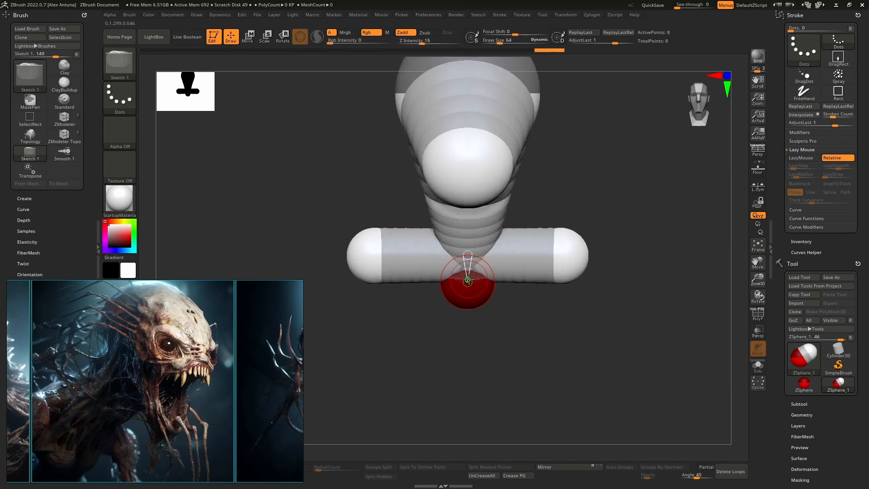
key(w)
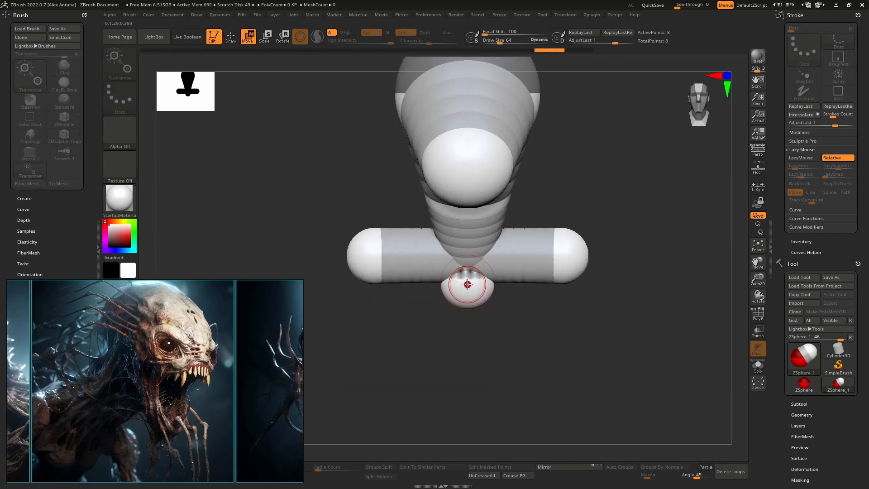
drag(467, 285, 468, 249)
Step: Scale up the neck base and mirrored shoulder ZSpheres and move the shoulders lower than the neck base
click(264, 38)
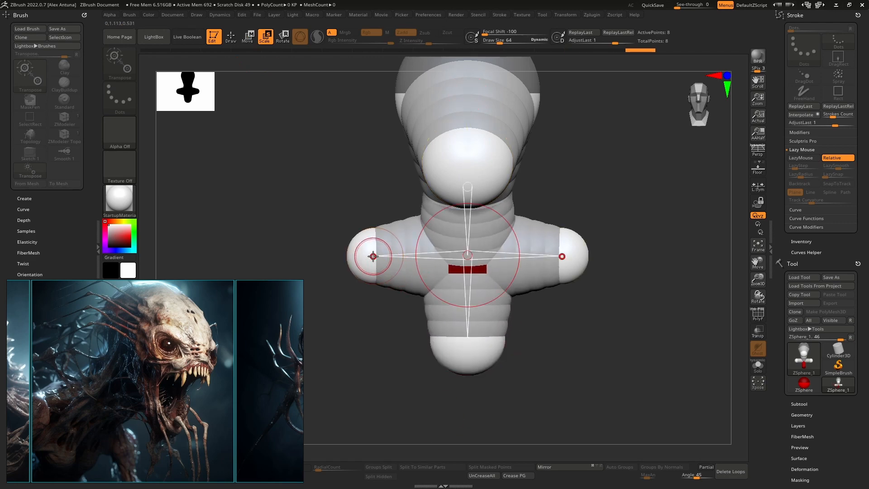
drag(373, 257, 374, 183)
click(248, 38)
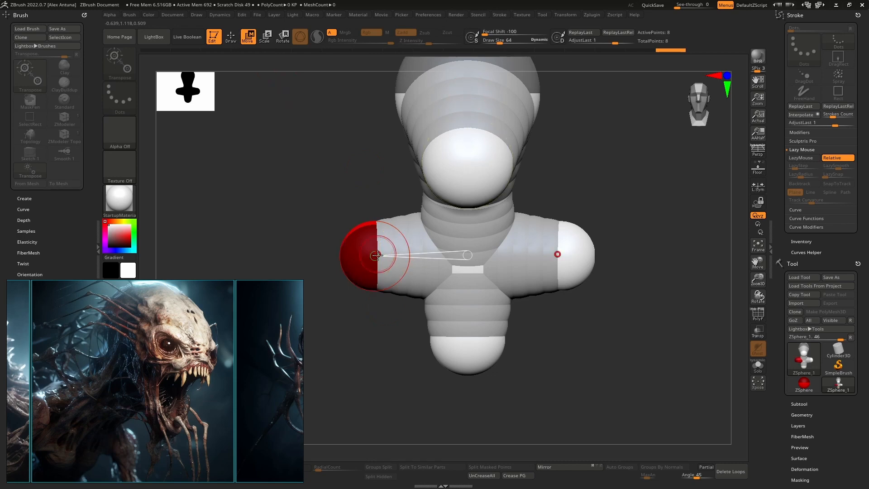
drag(376, 253, 368, 293)
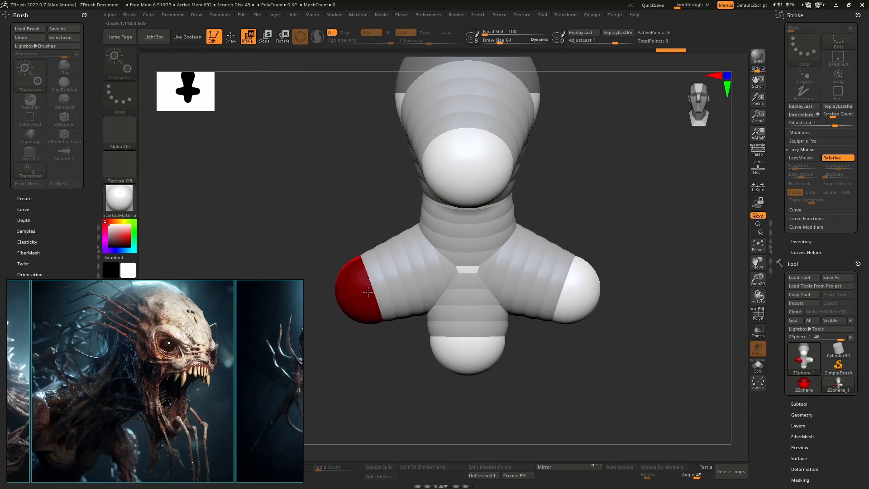
right_drag(376, 292, 450, 229)
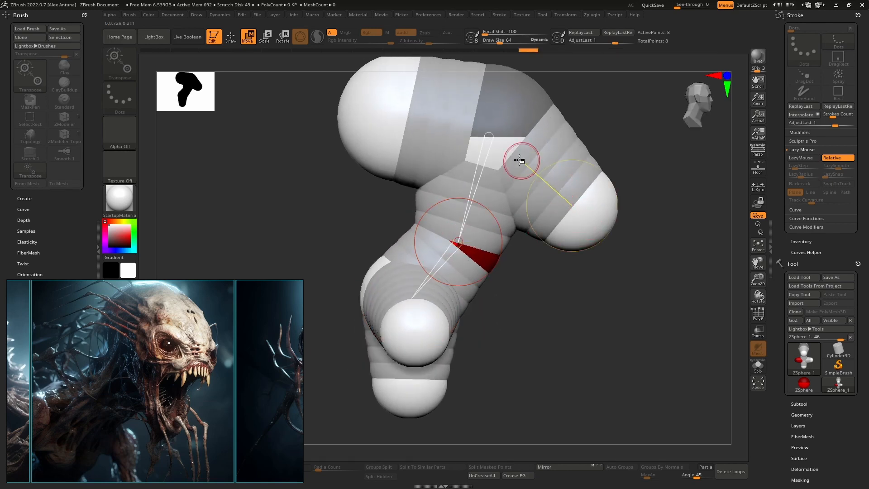
Step: Rotate the neck chain slightly backward relative to the head
click(289, 39)
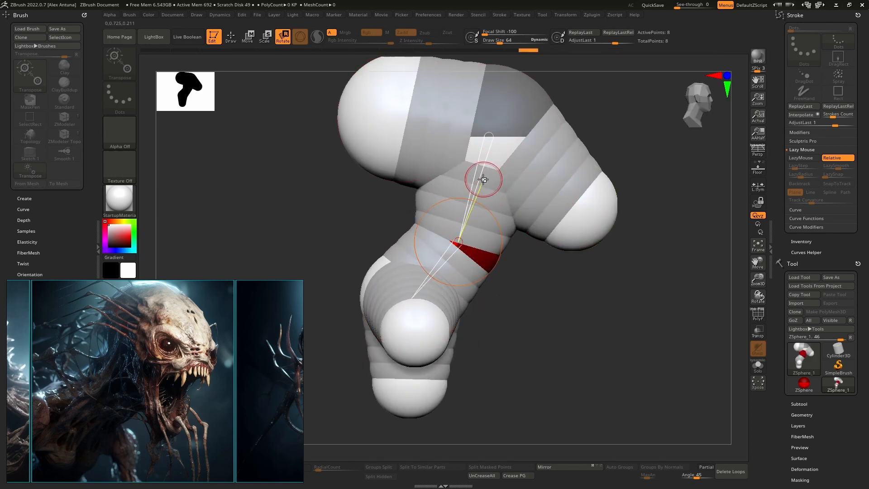
drag(484, 179, 487, 150)
click(501, 119)
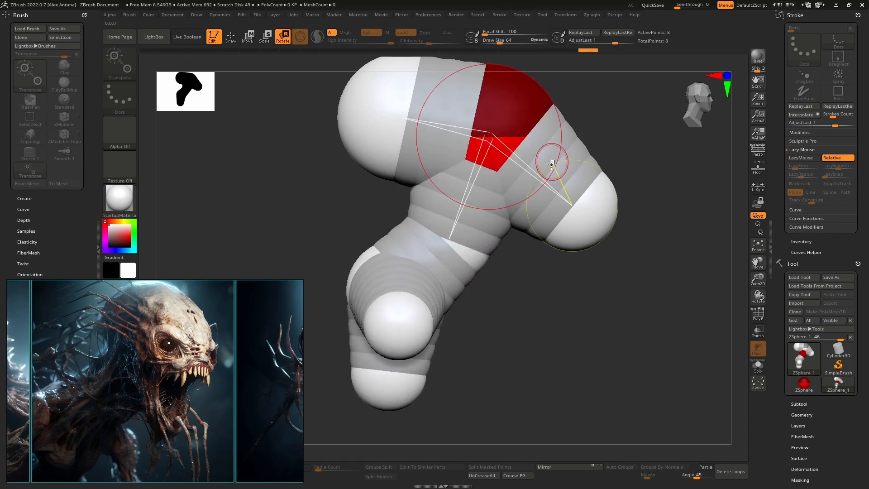
right_drag(543, 229, 489, 193)
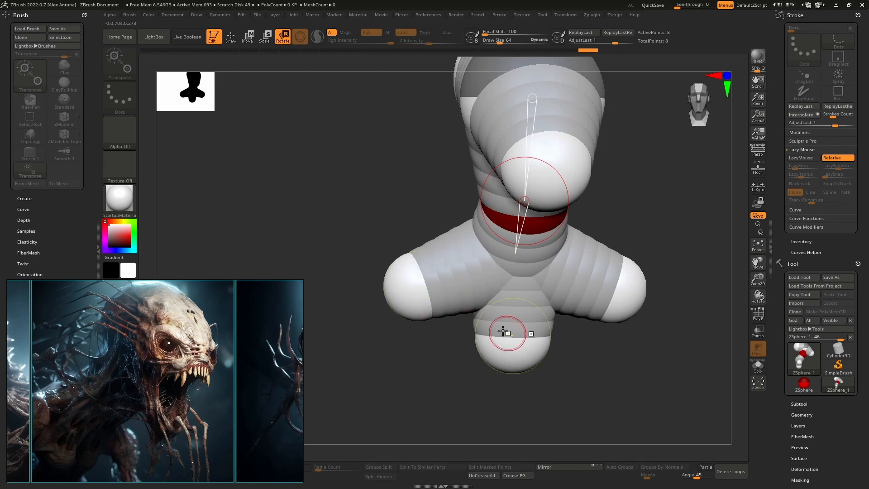
Step: Scale up the chest ZSphere below the neck base until it is larger than the shoulder ZSpheres
drag(503, 332, 496, 409)
click(265, 36)
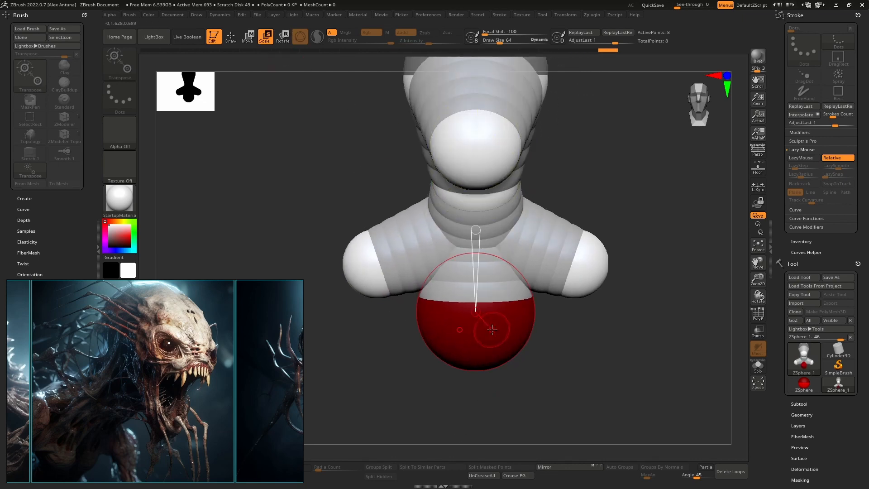
right_drag(447, 308, 476, 311)
Step: Add a mirrored pair of ZSpheres to the shoulders and move them down and outward to form the arms
key(q)
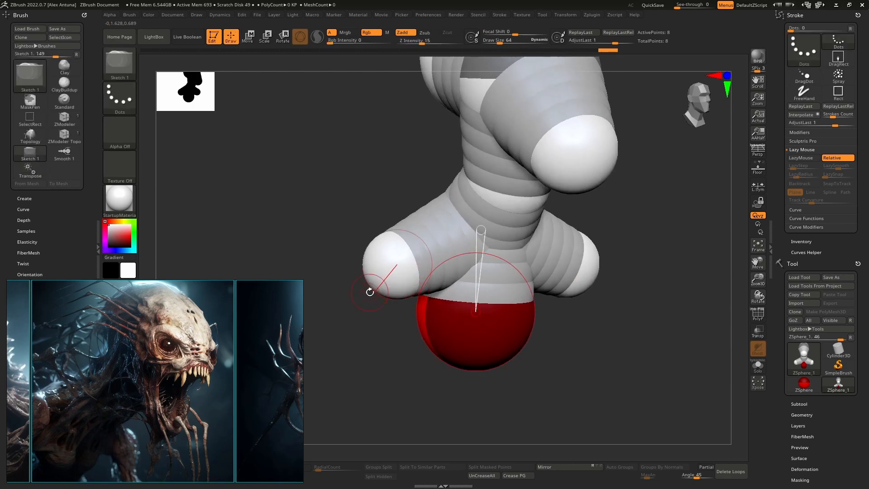
right_drag(370, 291, 394, 276)
drag(384, 294, 381, 312)
shift+right_drag(381, 322, 379, 340)
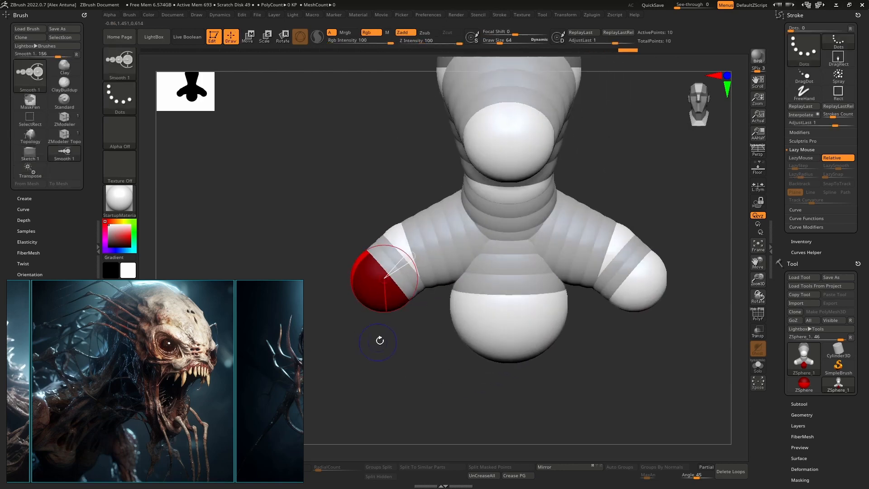
drag(383, 283, 366, 359)
key(w)
key(q)
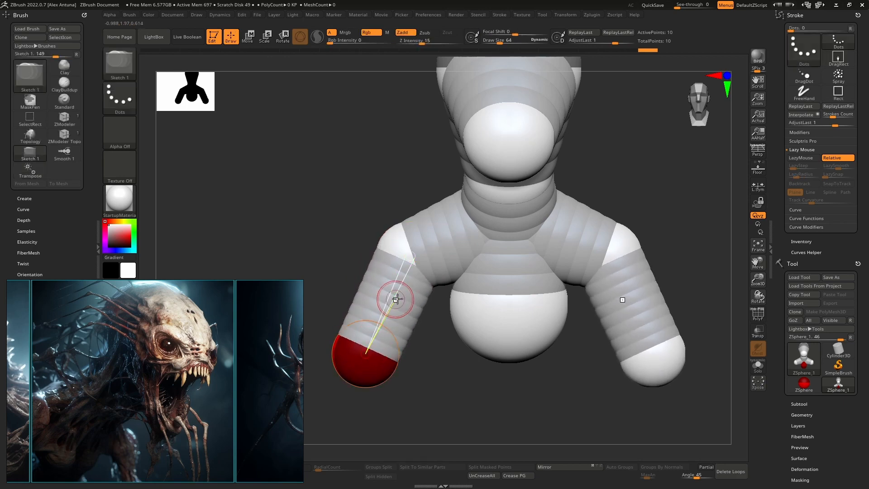
Step: Scale down the shoulder and arm-end ZSpheres and slightly enlarge the chest ZSphere
key(w)
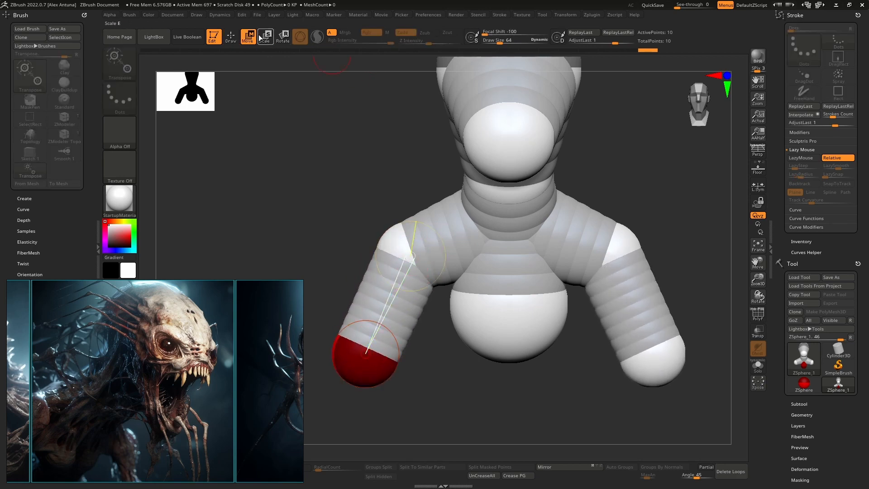
click(262, 37)
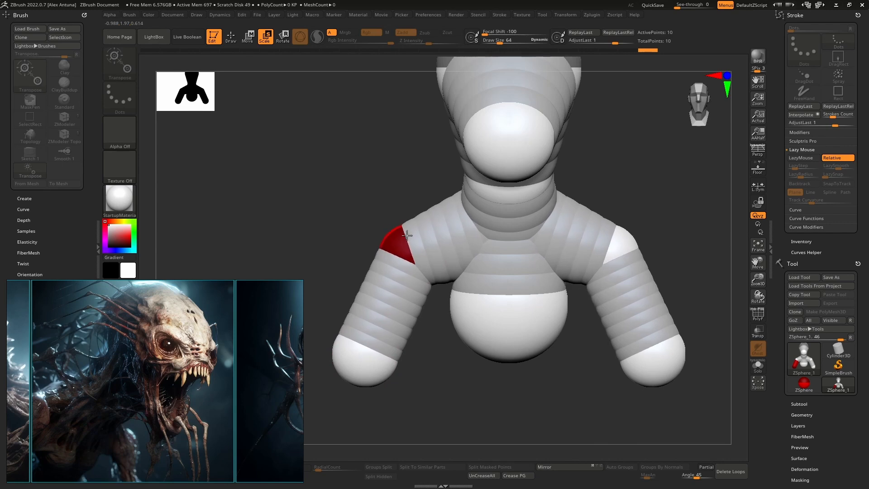
drag(407, 235, 413, 188)
drag(359, 357, 405, 260)
mouse_move(511, 320)
mouse_down()
mouse_move(514, 305)
mouse_move(511, 328)
mouse_up()
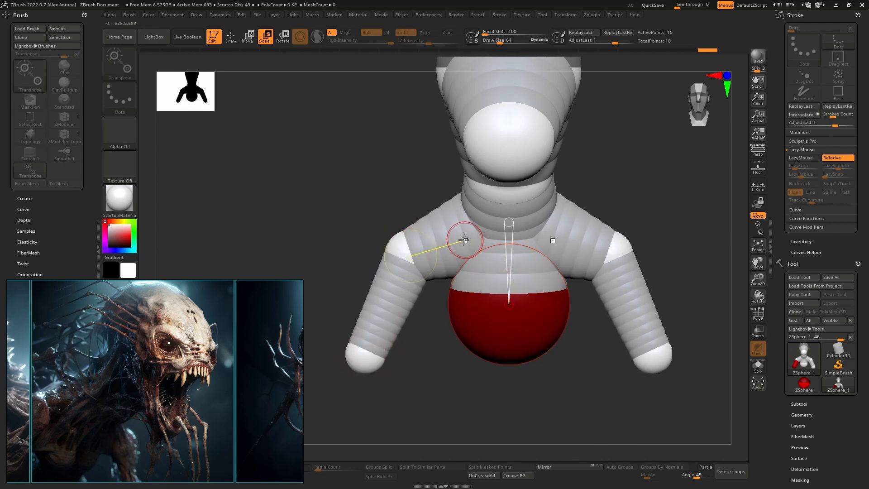
Step: Review the ZSphere blockout from a three-quarter view and browse the creature references, enlarging the pale open-mouthed head in profile
mouse_move(463, 240)
right_down()
mouse_move(530, 255)
mouse_move(495, 253)
mouse_move(438, 277)
mouse_move(458, 277)
right_up()
key(q)
mouse_move(444, 223)
right_down()
mouse_move(467, 253)
mouse_move(427, 241)
right_up()
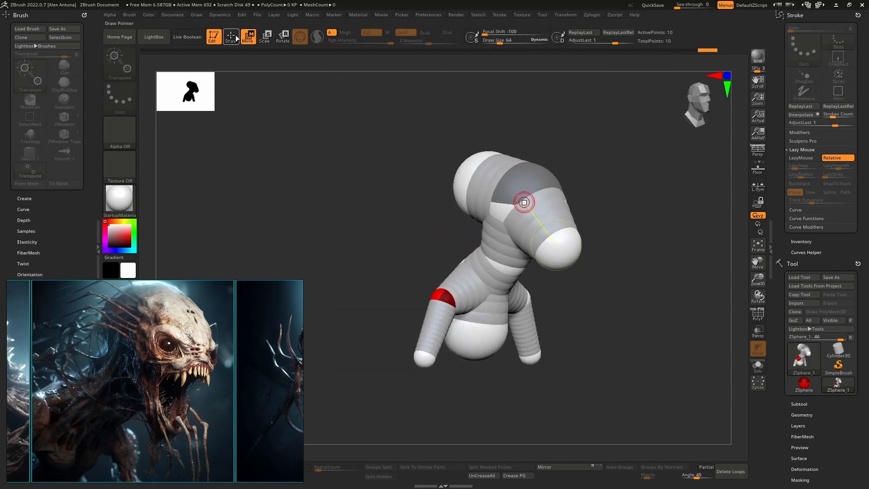
ctrl+right_drag(471, 229, 462, 201)
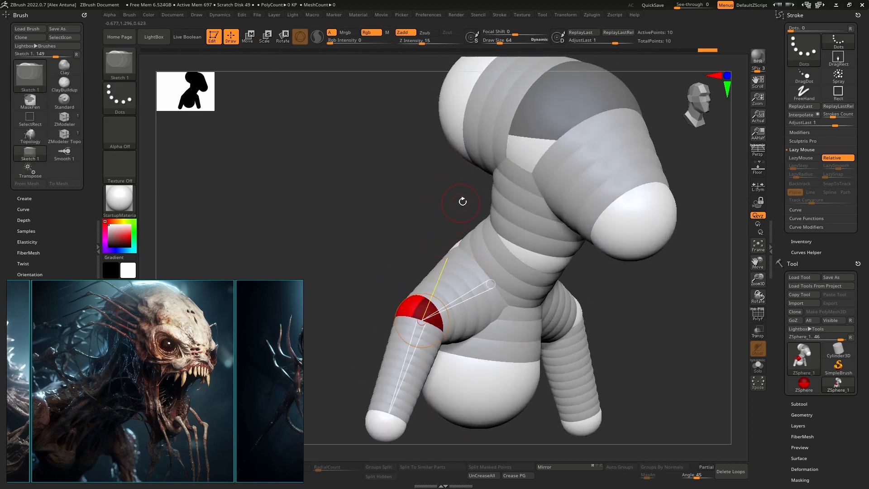
middle_drag(198, 389, 232, 384)
scroll(127, 389, down, 2)
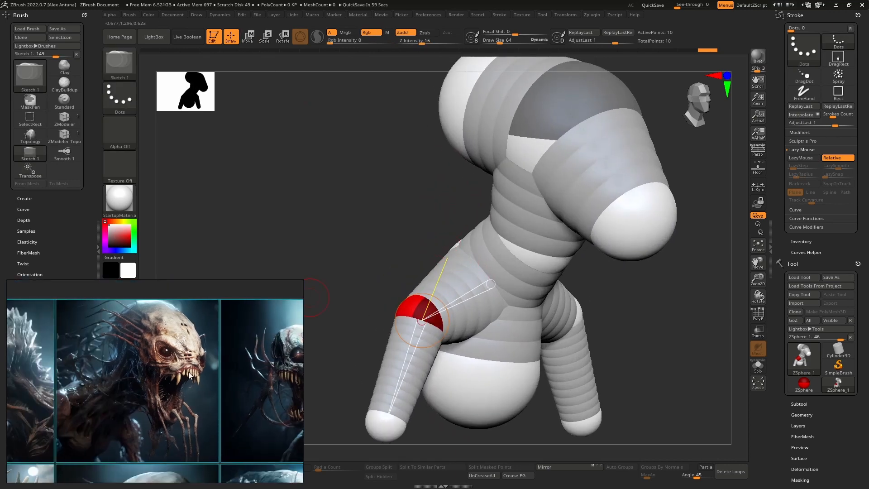
scroll(240, 380, down, 3)
middle_drag(102, 378, 179, 373)
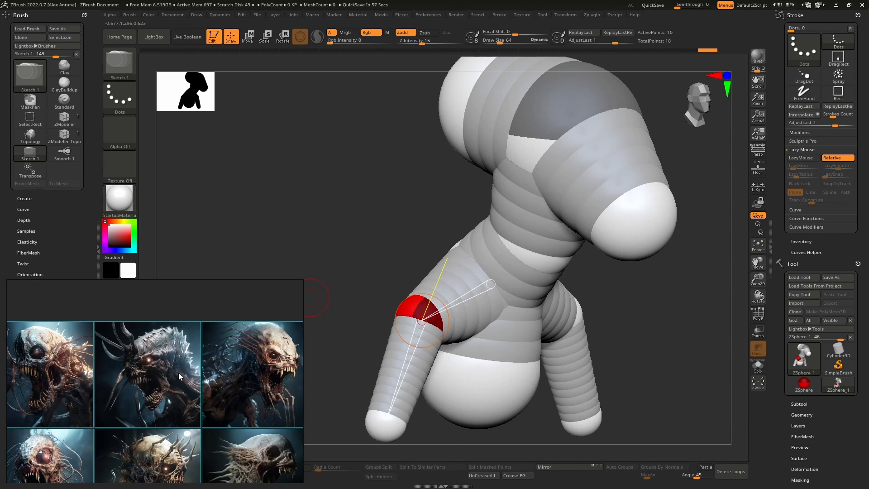
click(139, 357)
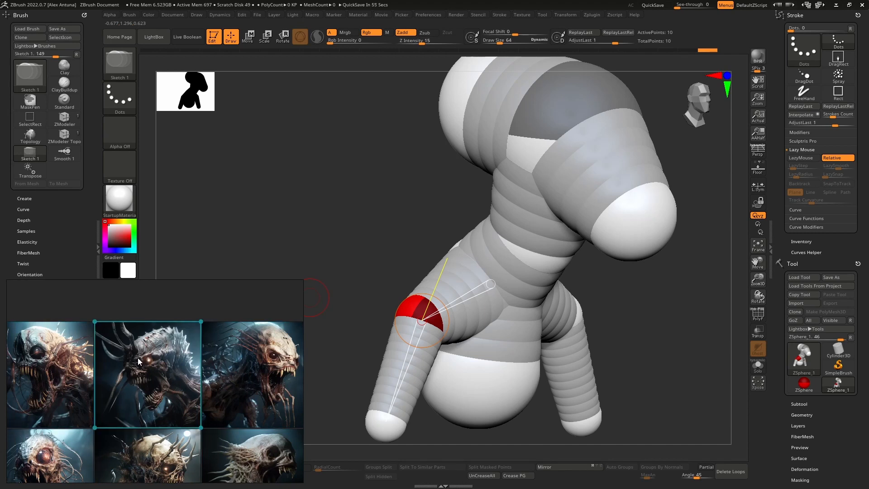
mouse_move(138, 358)
ctrl+shift+mouse_down()
mouse_move(163, 360)
mouse_move(144, 362)
ctrl+shift+mouse_up()
mouse_move(135, 357)
ctrl+alt+mouse_down()
mouse_move(145, 357)
mouse_move(134, 360)
ctrl+alt+mouse_up()
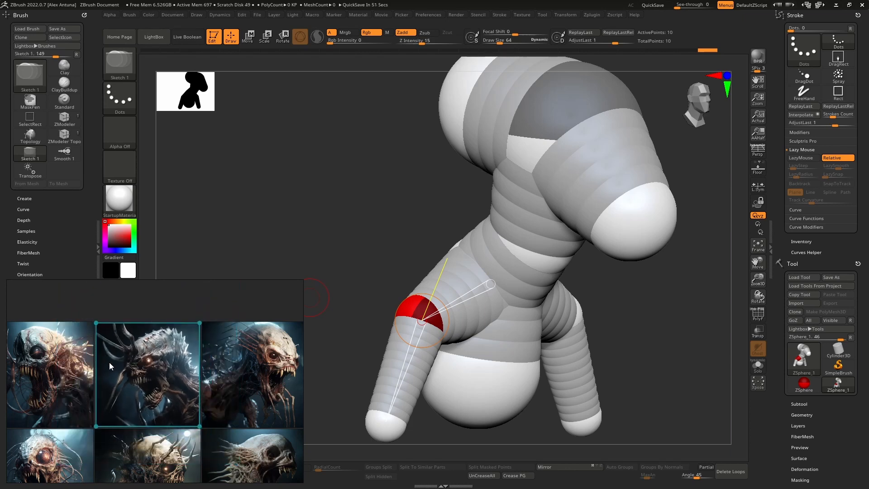
middle_drag(109, 363, 209, 345)
scroll(237, 394, down, 1)
middle_drag(236, 394, 215, 352)
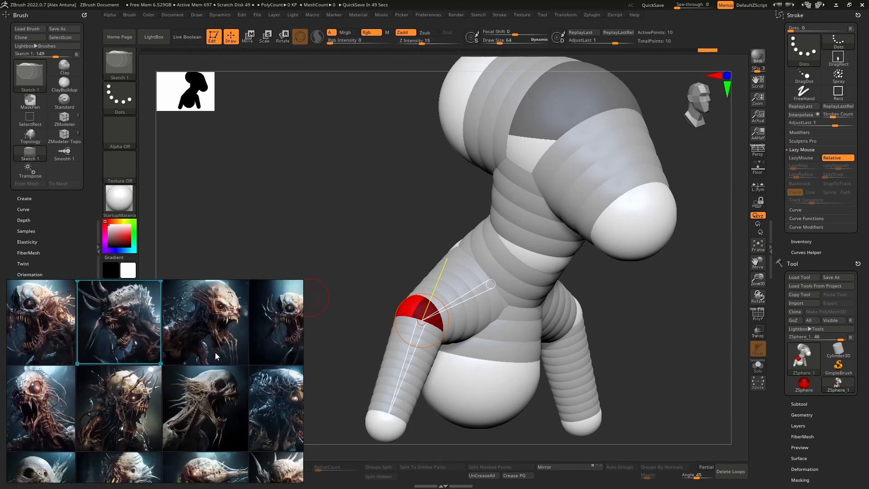
scroll(223, 396, up, 4)
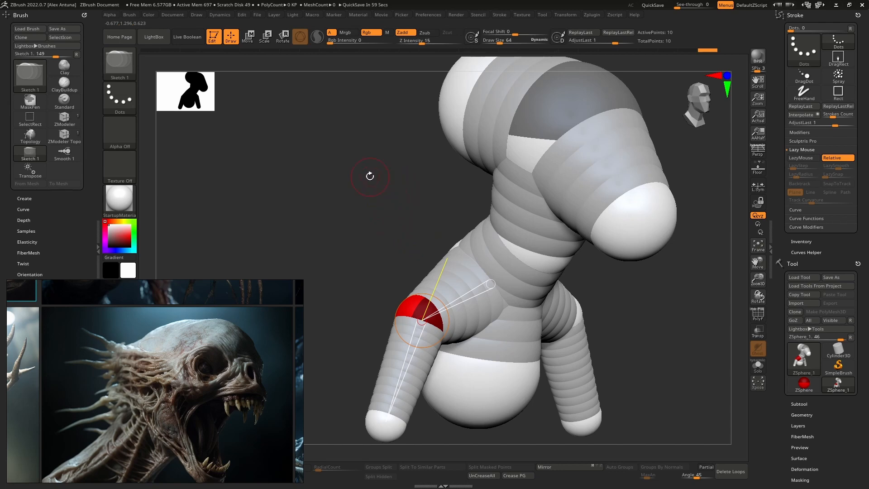
Step: Move the front ZSphere of the head back and downward, closer to the root ZSphere, in side view
drag(370, 175, 400, 189)
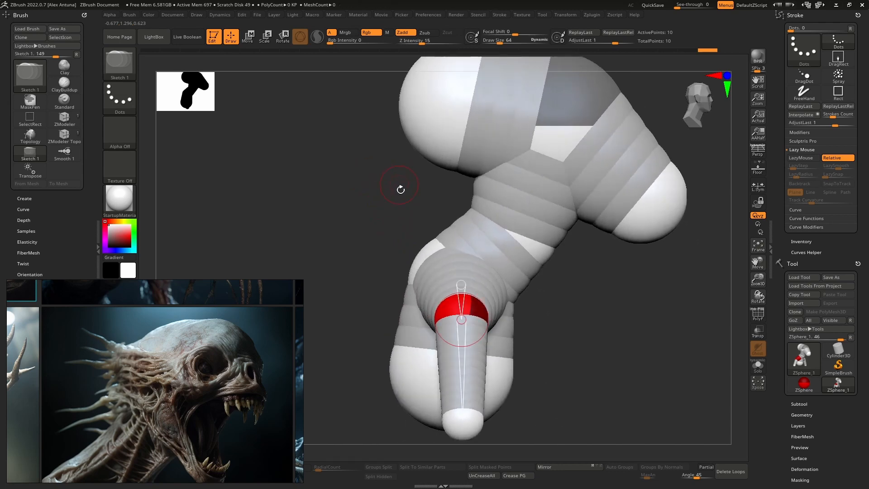
key(w)
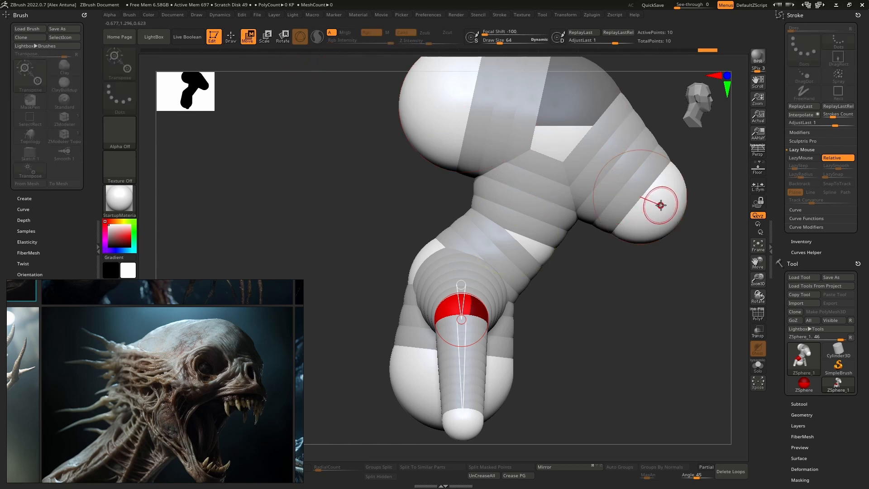
mouse_move(655, 199)
mouse_down()
mouse_move(588, 197)
mouse_move(642, 202)
mouse_up()
mouse_move(642, 202)
right_down()
mouse_move(597, 215)
mouse_move(613, 215)
mouse_move(610, 200)
mouse_move(549, 217)
mouse_move(561, 194)
right_up()
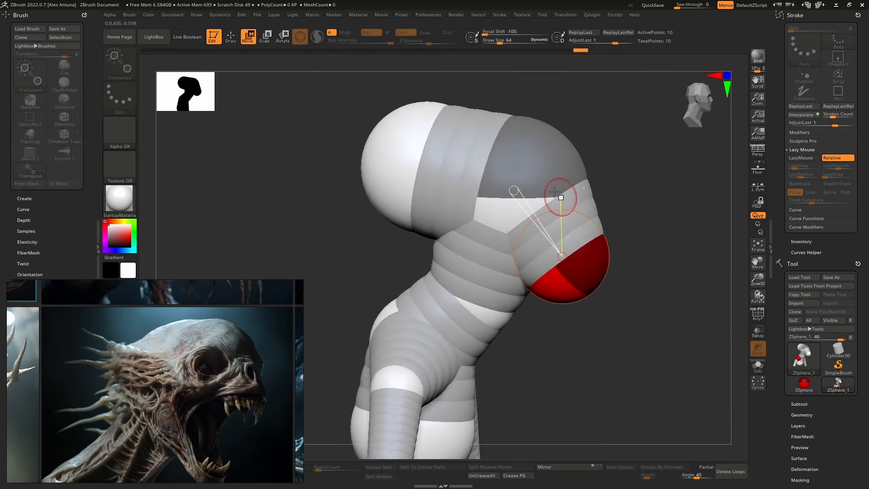
Step: Move the middle neck ZSphere slightly up and backward to refine the neck's curve in side view
mouse_move(473, 277)
shift+right_down()
mouse_move(466, 253)
mouse_move(465, 267)
shift+right_up()
drag(468, 294, 460, 283)
right_drag(503, 279, 462, 288)
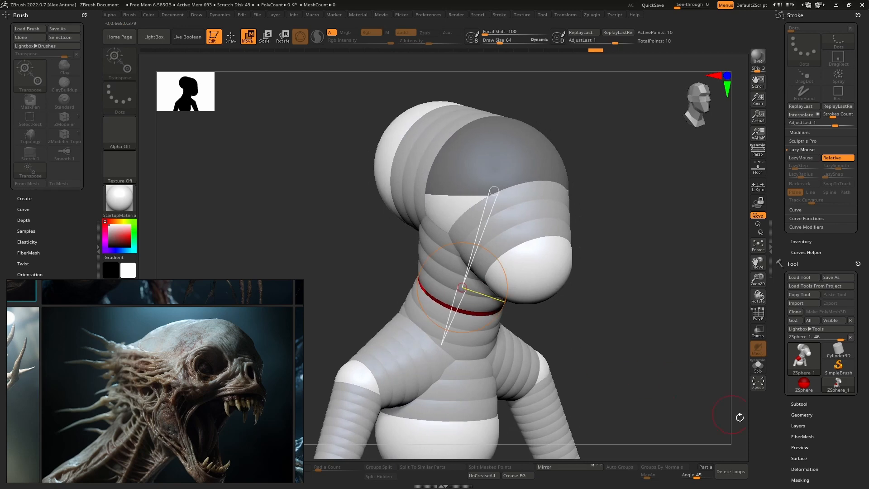
Step: Preview the adaptive skin of the ZSphere model and display its polygroups and wireframe with PolyFrame
drag(777, 450, 785, 379)
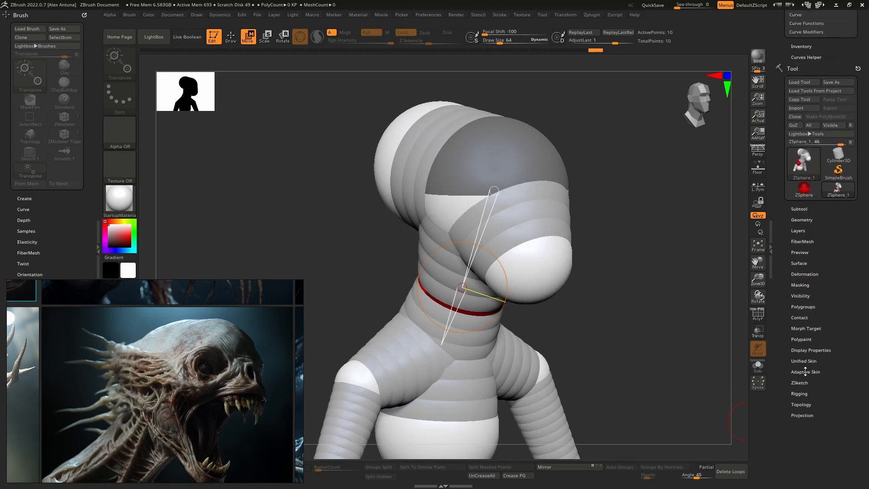
click(805, 371)
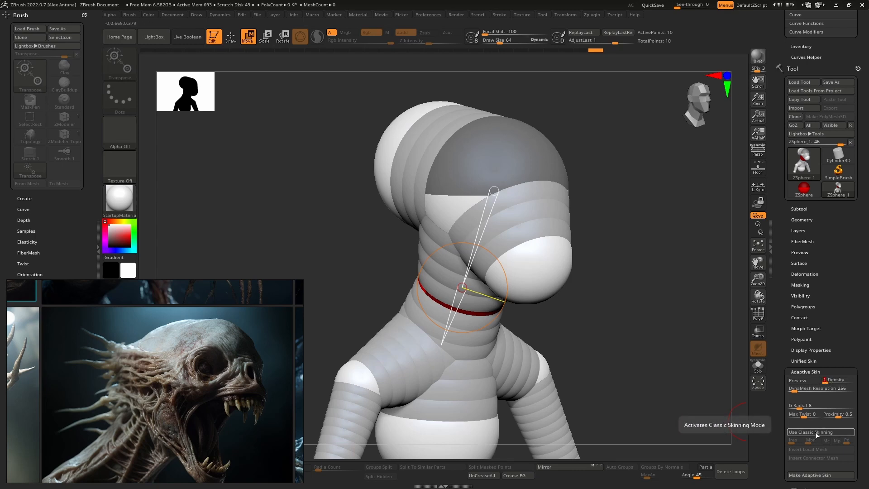
click(806, 381)
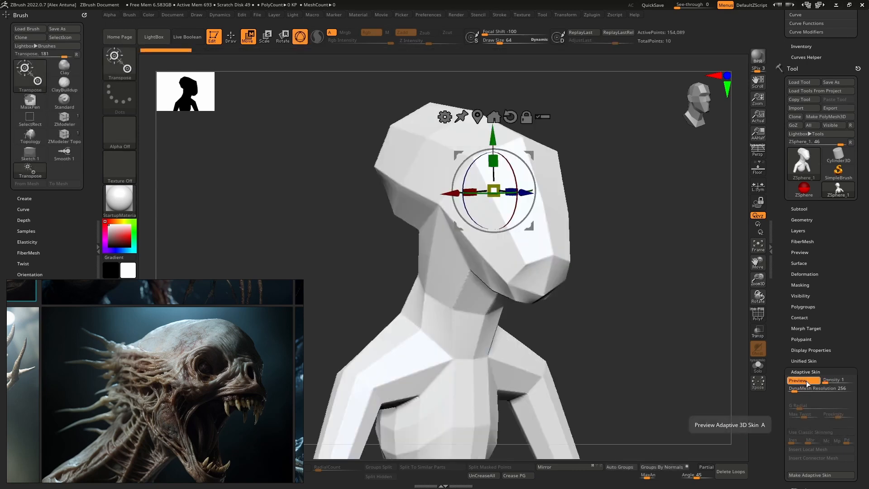
click(757, 314)
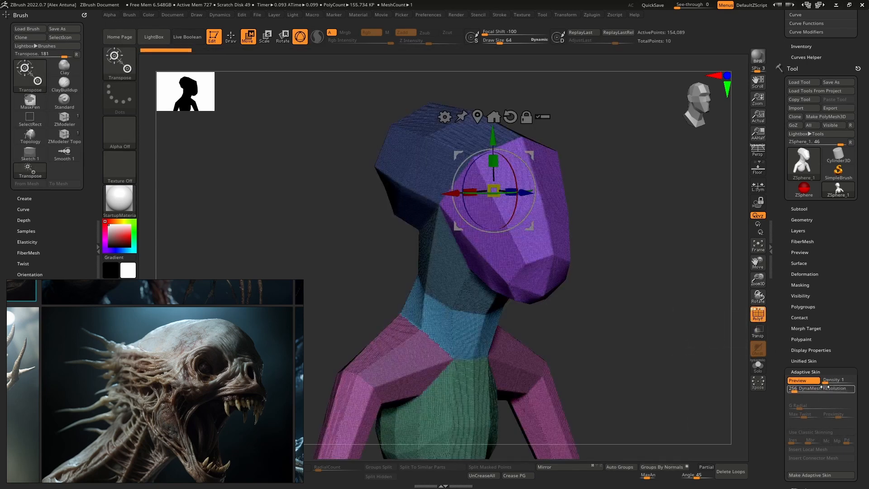
Step: Set the adaptive skin's DynaMesh Resolution to 0 and Density to 2, check the low-poly preview and return to the ZSpheres
click(799, 381)
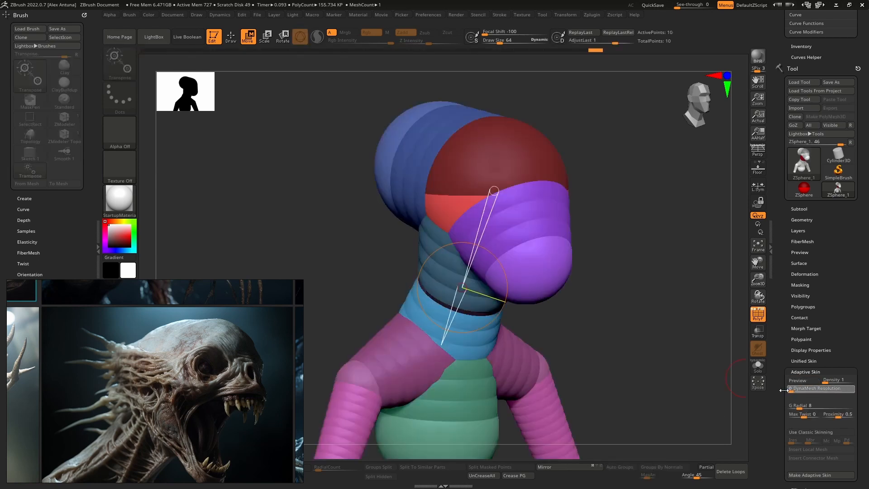
click(803, 381)
drag(672, 337, 700, 343)
click(828, 381)
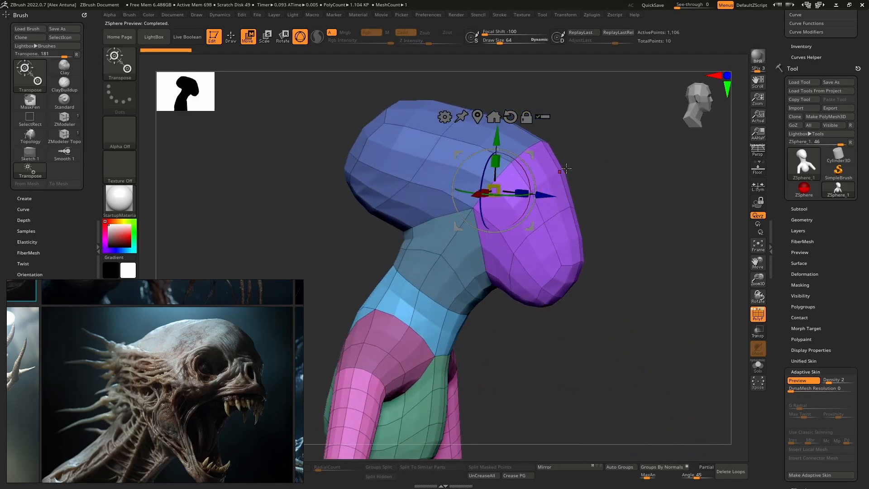
click(803, 382)
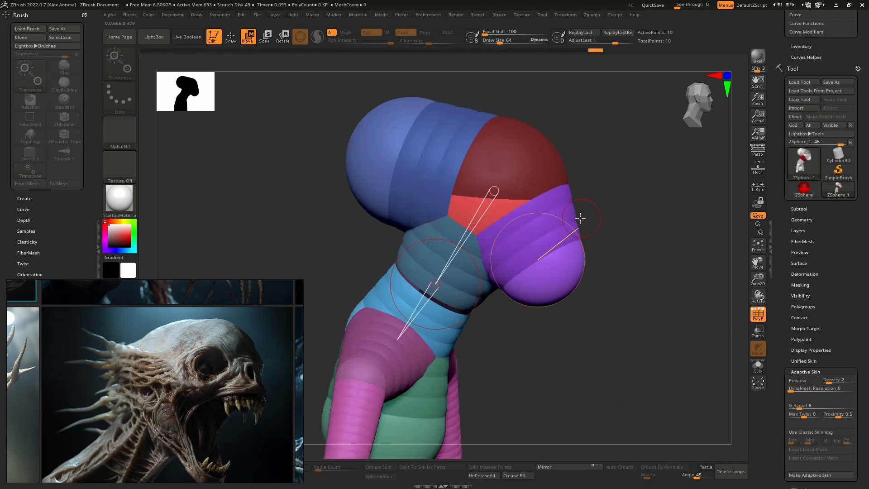
key(a)
Step: Move the head's root ZSphere forward, place the front ZSphere beneath it and adjust the neck to follow
drag(497, 193, 515, 192)
drag(554, 281, 559, 287)
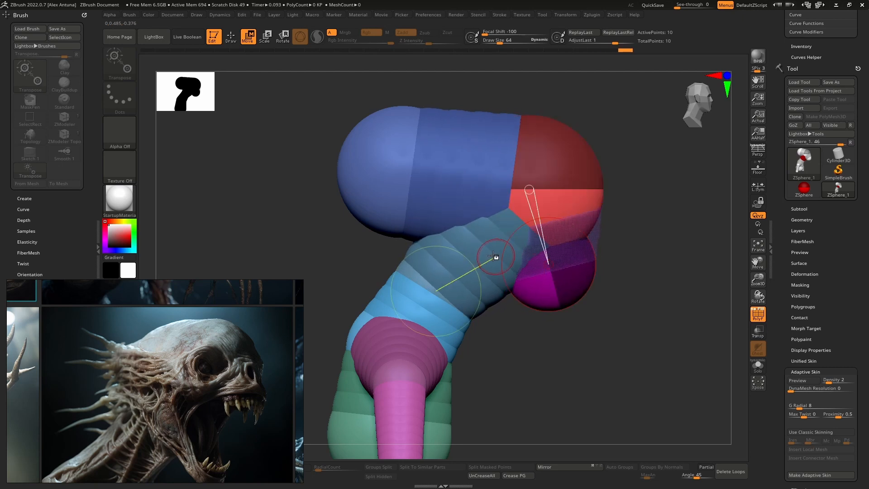
drag(482, 257, 487, 261)
drag(621, 294, 511, 274)
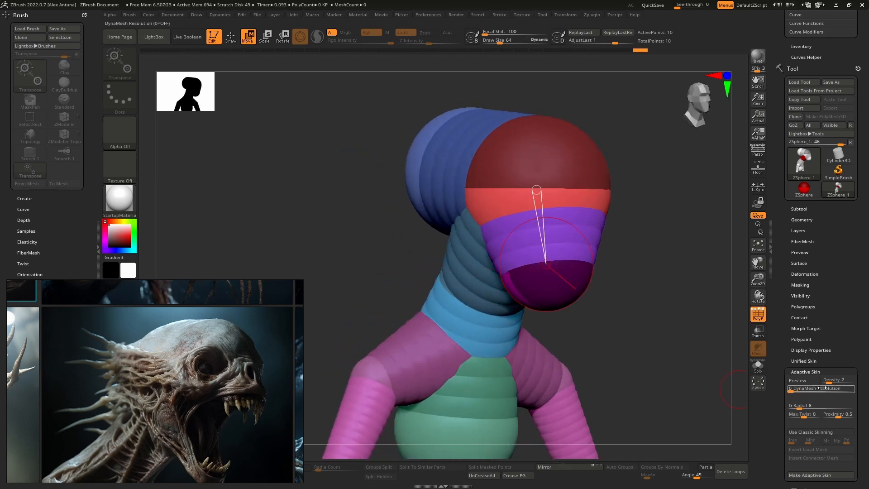
Step: Preview the adaptive skin to examine the head's profile and topology, then return to the ZSpheres
key(a)
drag(541, 327, 598, 309)
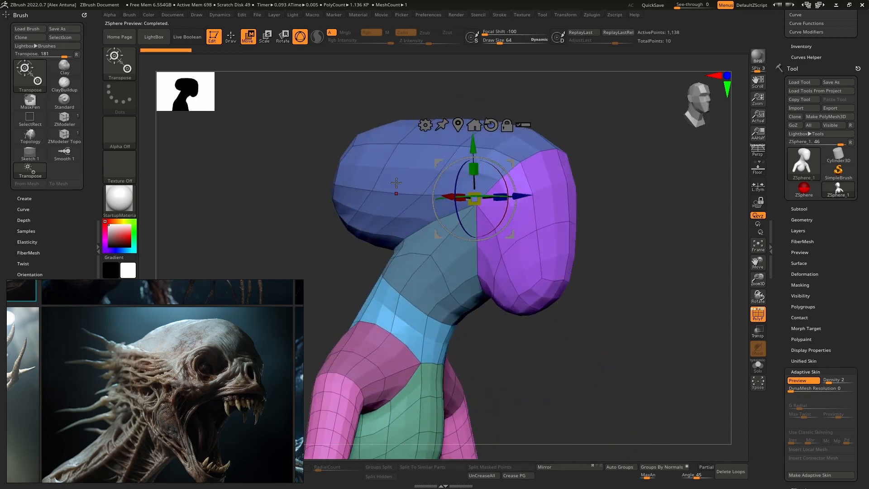
drag(397, 168, 376, 187)
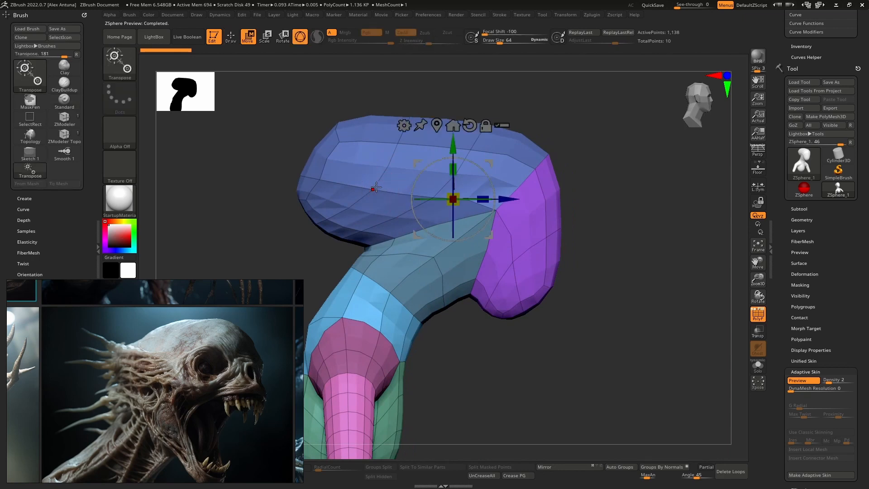
click(807, 382)
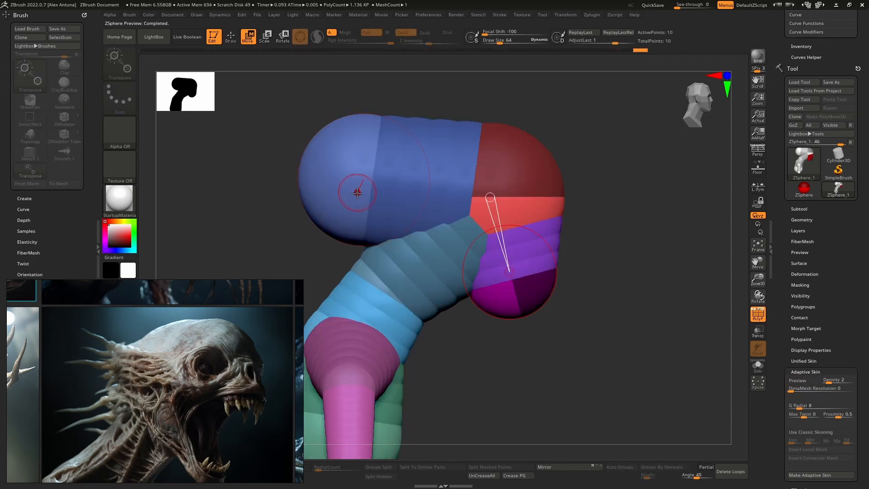
Step: Scale down the ZSphere at the back of the head and bring it slightly closer to the skull
mouse_move(340, 174)
mouse_down()
mouse_move(357, 176)
mouse_move(347, 169)
mouse_move(380, 158)
mouse_move(388, 144)
mouse_up()
key(e)
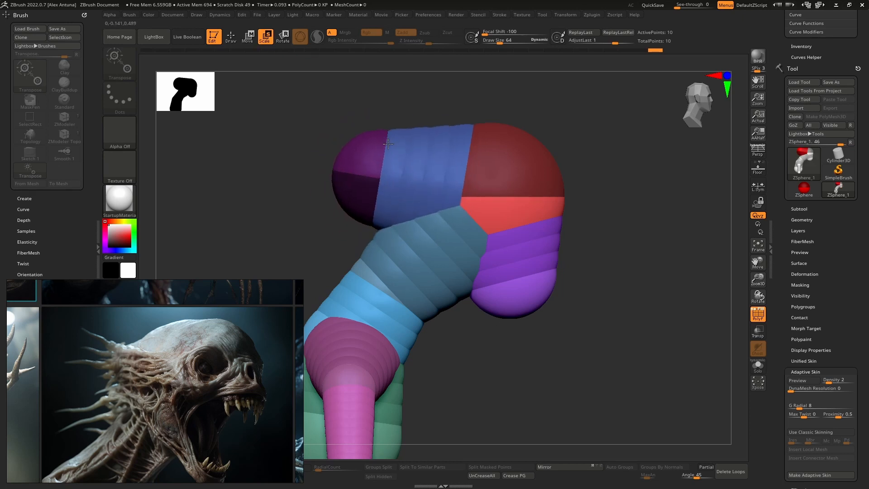
mouse_move(446, 176)
right_down()
mouse_move(390, 205)
mouse_move(501, 199)
mouse_move(485, 247)
mouse_move(461, 182)
right_up()
Step: Move the mirrored shoulder ZSpheres outward and slightly up in front view to widen the shoulders
right_drag(452, 249, 498, 289)
shift+right_drag(419, 298, 457, 259)
mouse_move(455, 260)
mouse_down()
mouse_move(430, 272)
mouse_move(375, 138)
mouse_up()
click(252, 40)
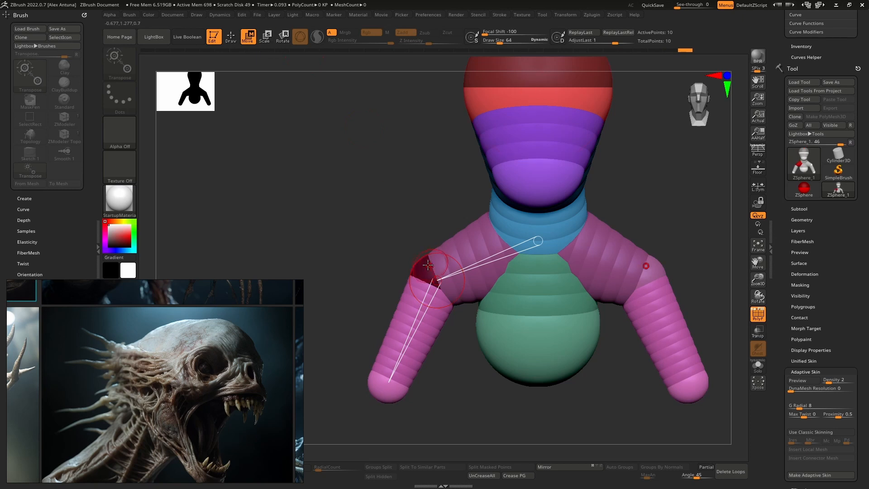
drag(422, 266, 419, 262)
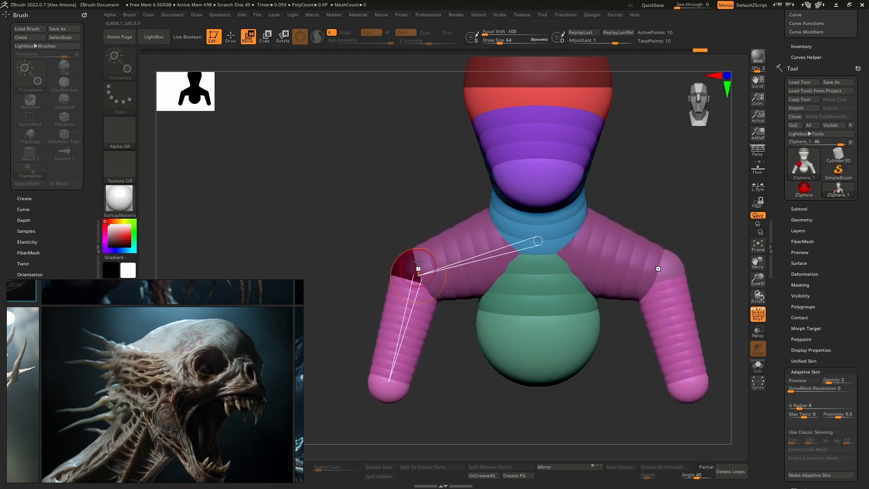
Step: Insert a mirrored pair of ZSpheres between the upper chest and the shoulder ends and raise them
click(231, 38)
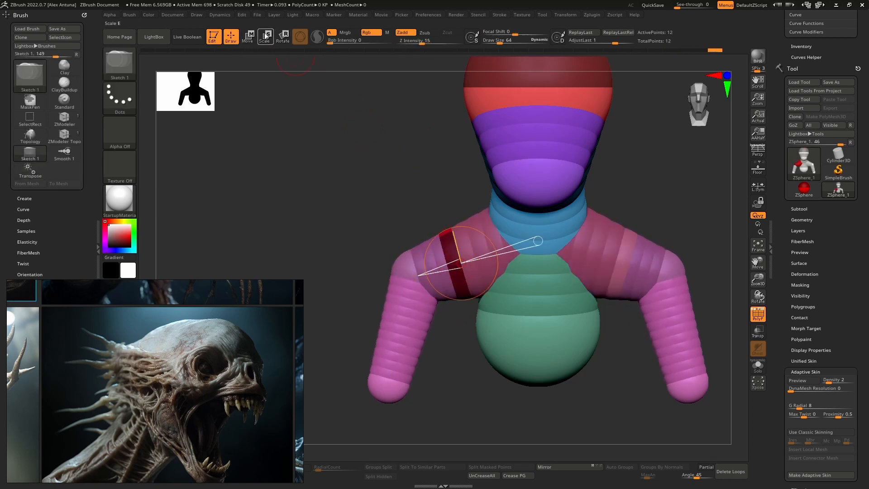
key(w)
drag(463, 260, 453, 249)
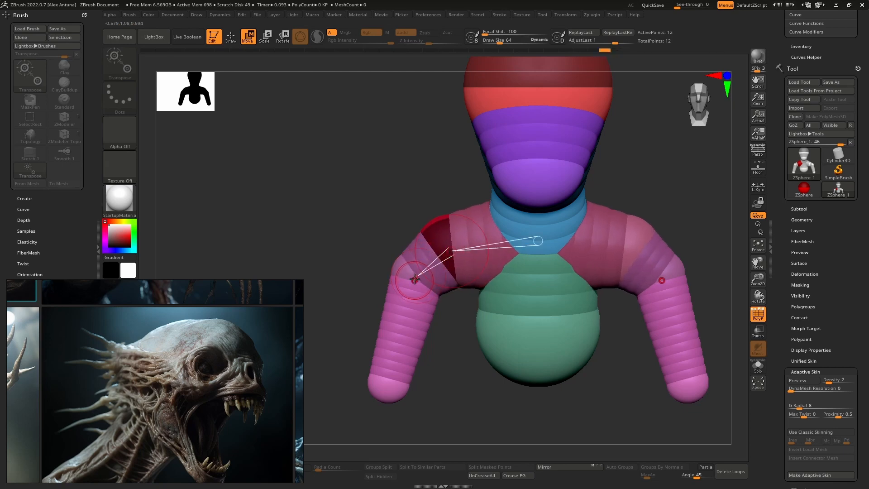
Step: Lower the elbow ZSpheres, pull the arm ends down and outward, and spread the shoulders to lengthen the arms
drag(415, 279, 429, 295)
drag(358, 276, 427, 289)
right_drag(425, 386, 459, 300)
drag(459, 300, 484, 395)
right_drag(498, 348, 443, 316)
alt+right_drag(508, 265, 385, 281)
drag(375, 287, 363, 277)
shift+right_drag(415, 286, 441, 280)
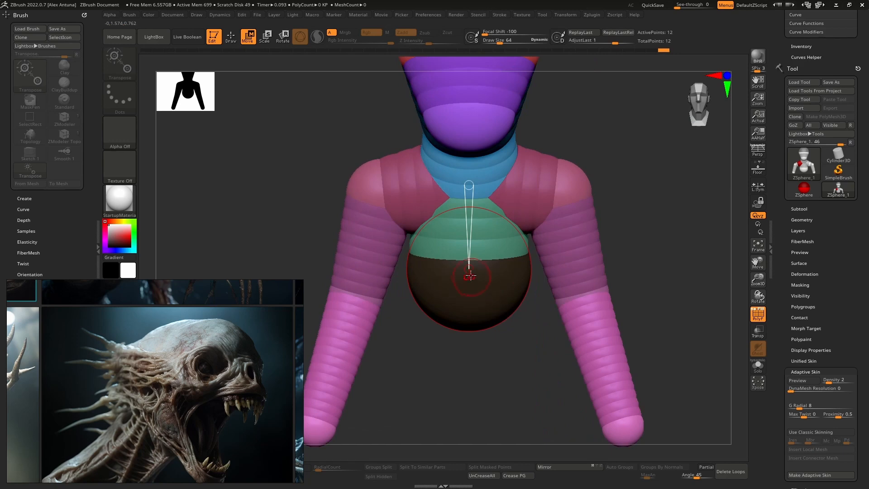
Step: Move the bottom torso ZSphere straight down to lengthen the torso and insert a ZSphere midway above it
drag(471, 276, 469, 349)
key(q)
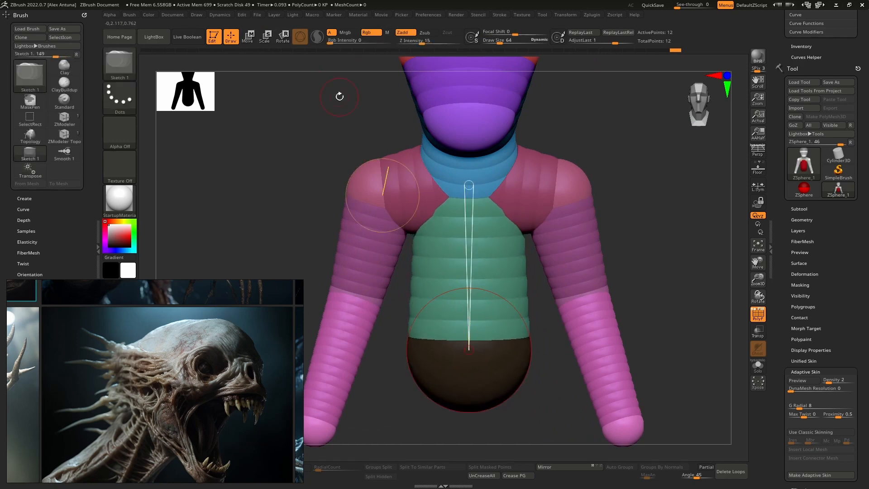
click(469, 259)
right_drag(472, 258, 475, 286)
Step: Fine-tune the scale of the mid-torso ZSphere and scale down the bottom torso ZSphere to taper the waist
click(263, 38)
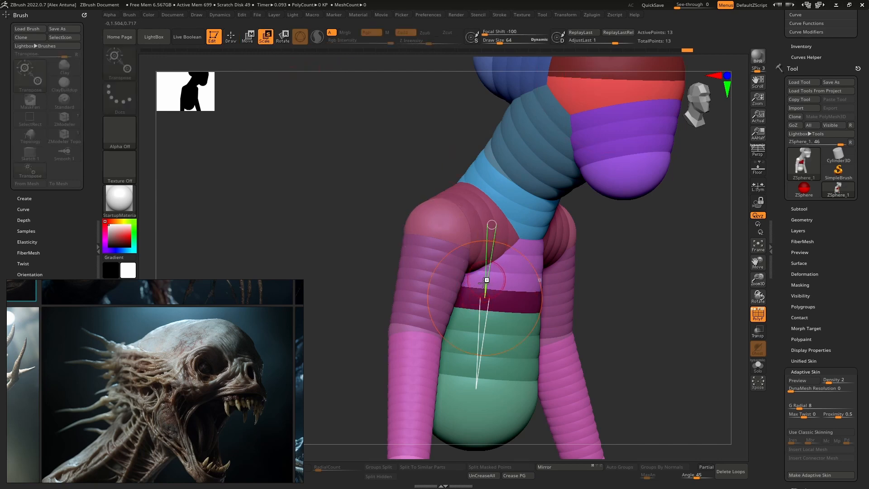
mouse_move(488, 294)
mouse_down()
mouse_move(490, 285)
mouse_move(491, 294)
mouse_up()
drag(477, 406, 495, 384)
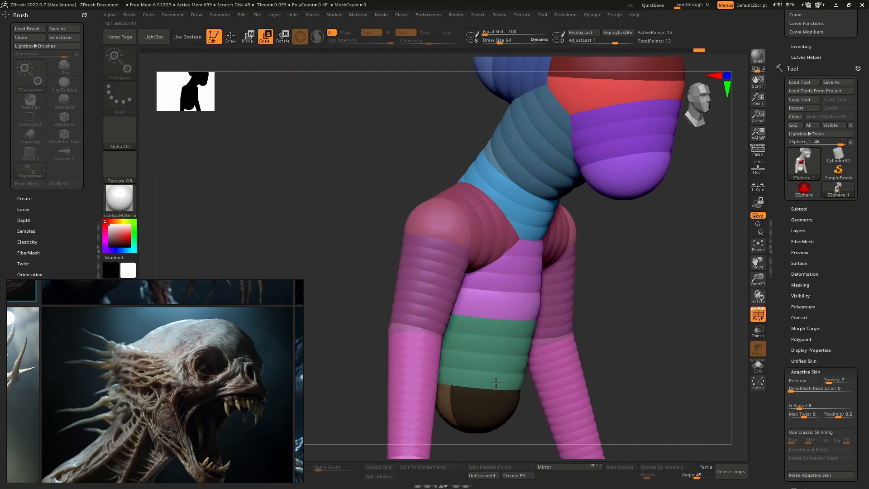
Step: Preview the adaptive skin of the whole figure with its longer torso and arms in a near-front view
right_drag(516, 330, 494, 289)
alt+right_drag(500, 266, 489, 294)
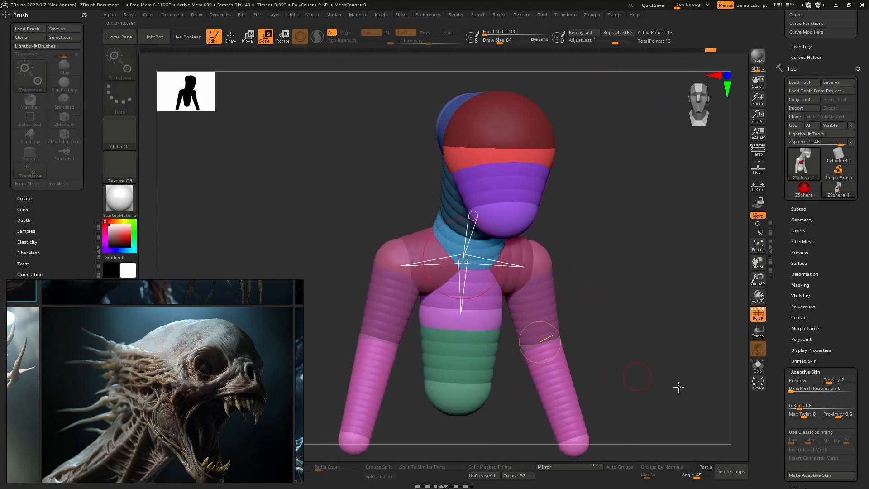
click(803, 383)
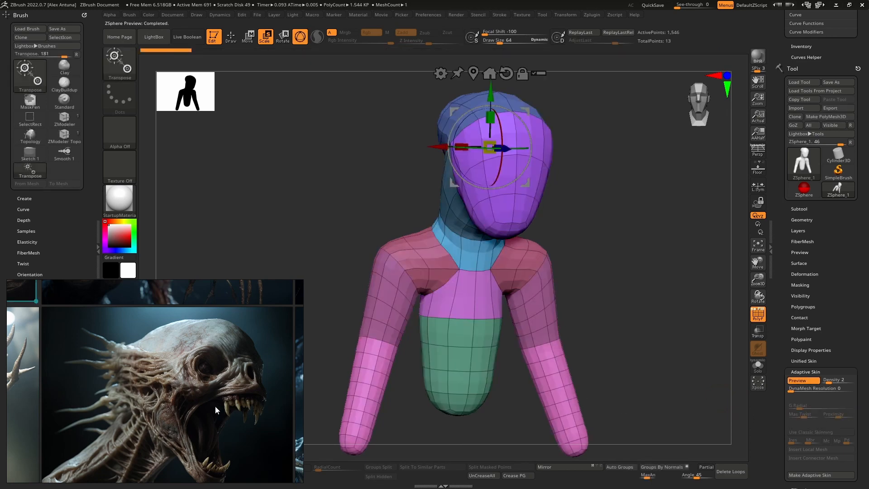
Step: Browse the creature reference board and examine the skull-faced creature with the glowing open mouth up close
scroll(177, 365, down, 5)
middle_drag(169, 395, 170, 371)
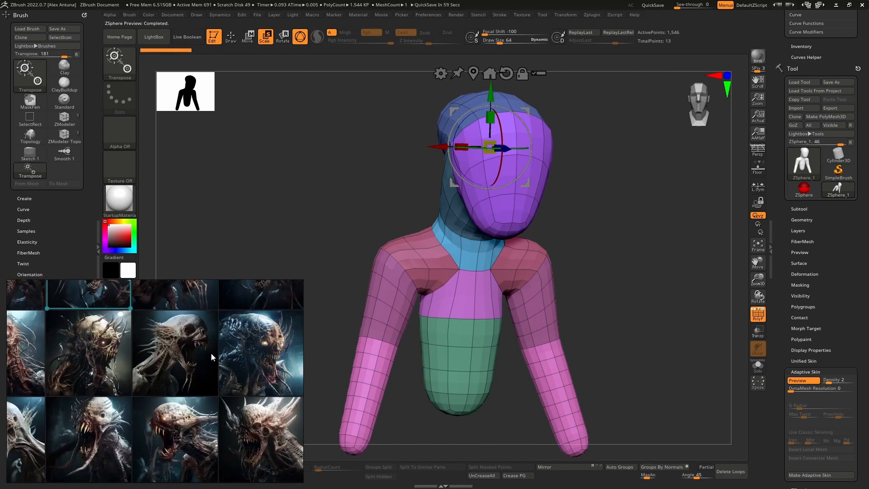
scroll(148, 441, up, 4)
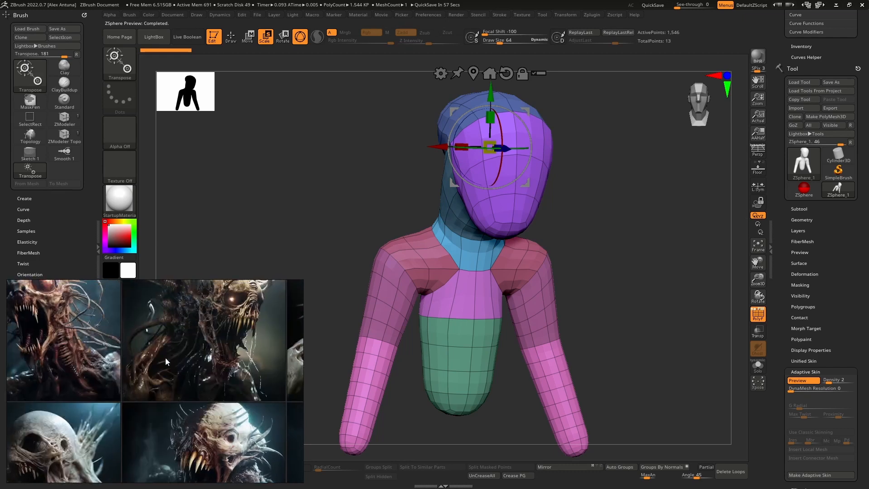
middle_drag(166, 358, 209, 337)
scroll(164, 379, up, 3)
scroll(193, 405, down, 2)
scroll(188, 378, down, 3)
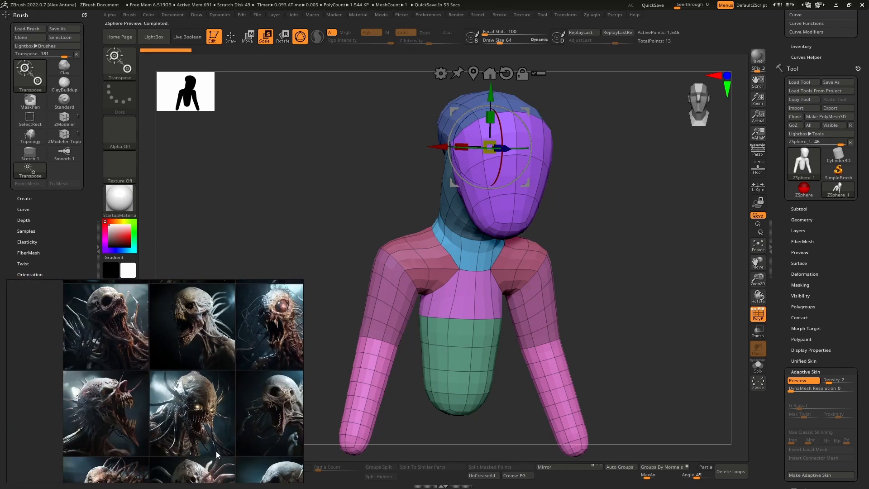
middle_drag(216, 451, 189, 393)
scroll(73, 399, up, 4)
middle_drag(203, 471, 166, 327)
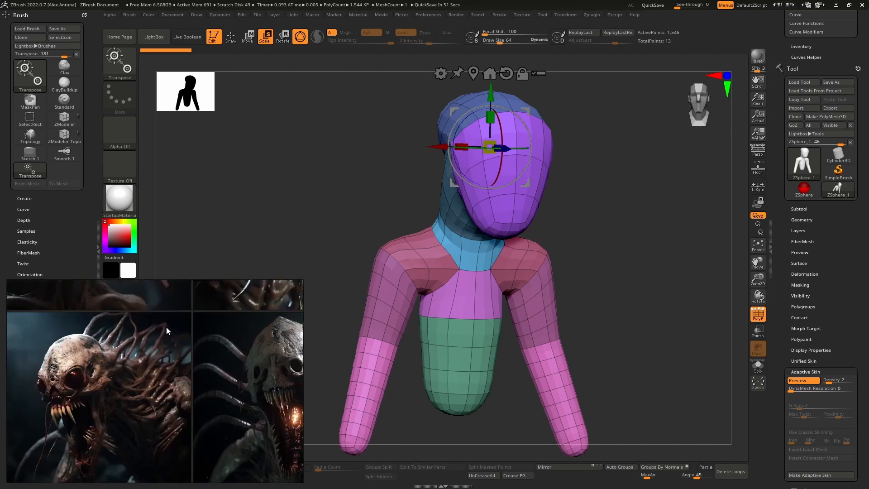
middle_drag(186, 419, 176, 371)
middle_drag(262, 388, 144, 404)
scroll(176, 363, up, 3)
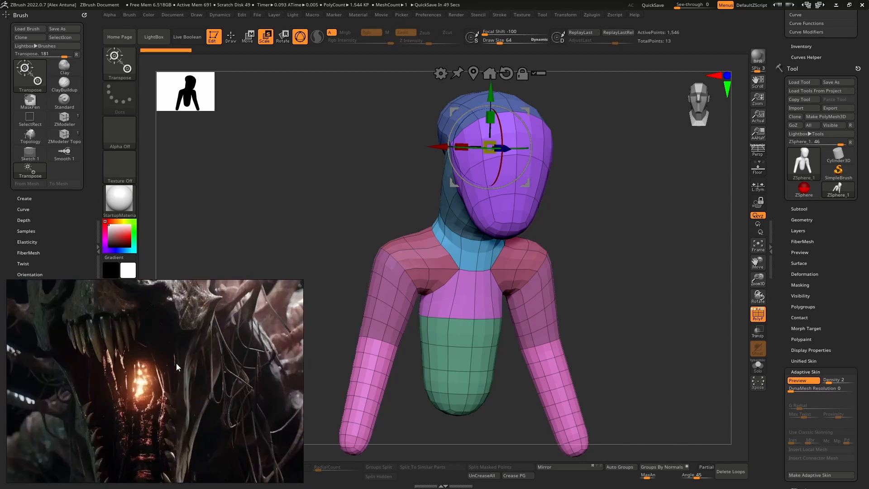
middle_drag(176, 364, 239, 392)
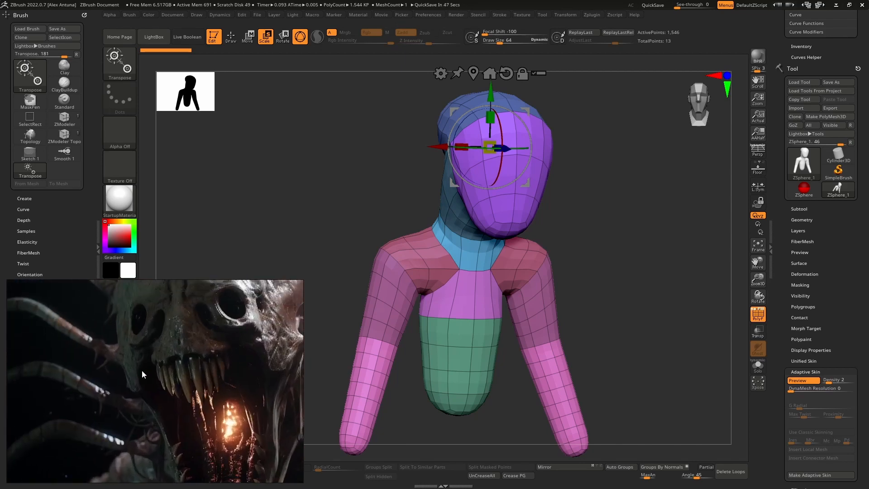
scroll(192, 391, down, 4)
middle_drag(206, 408, 167, 365)
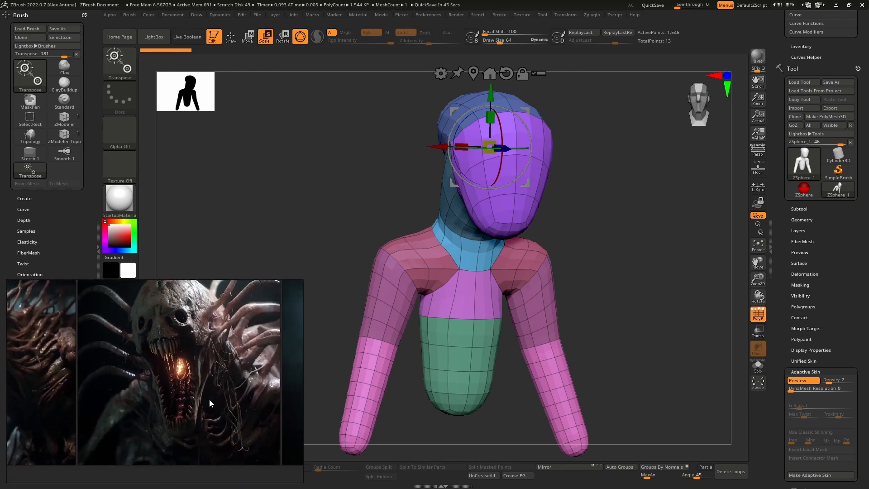
Step: Examine the pale open-jawed skull creature in profile and the fanged creature with glowing eyes in the references
middle_drag(289, 395, 122, 394)
scroll(216, 352, up, 2)
middle_drag(215, 352, 183, 381)
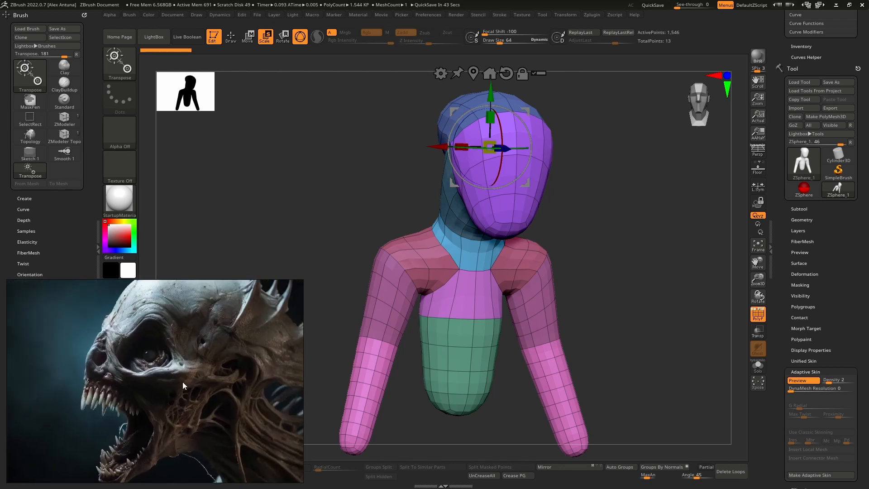
scroll(183, 381, down, 1)
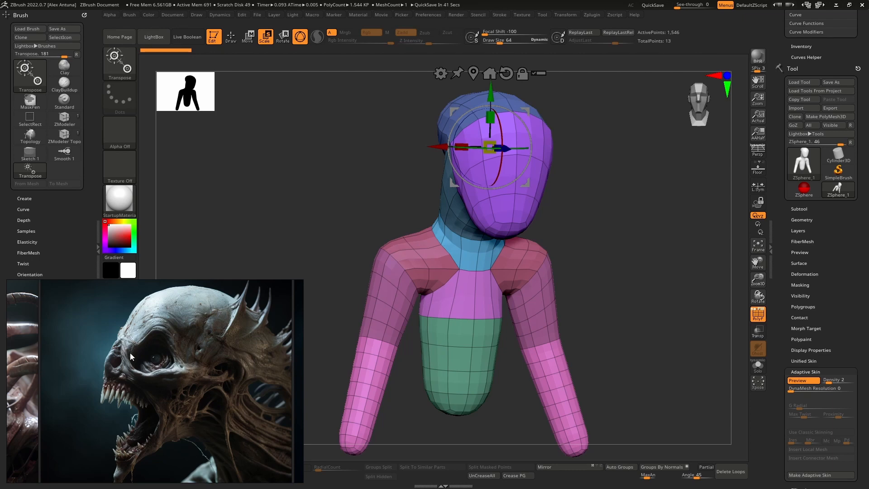
middle_drag(175, 362, 115, 348)
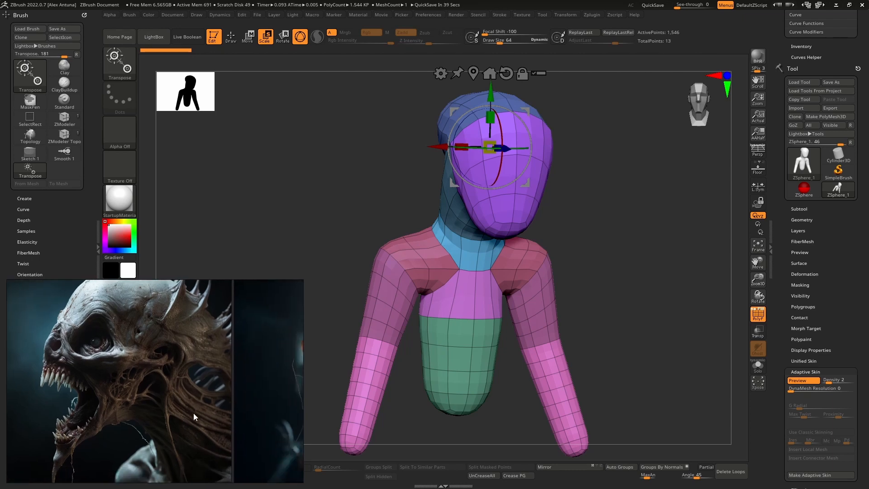
middle_drag(199, 417, 162, 414)
scroll(205, 393, up, 5)
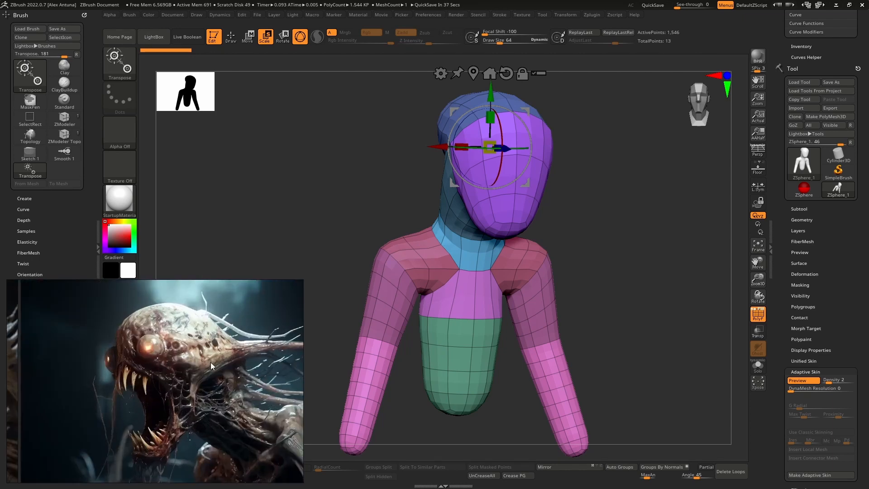
Step: Examine the fanged skull creatures up close in the references, comparing their heads, jaws and eye sockets across the board
scroll(210, 362, down, 4)
scroll(210, 379, up, 5)
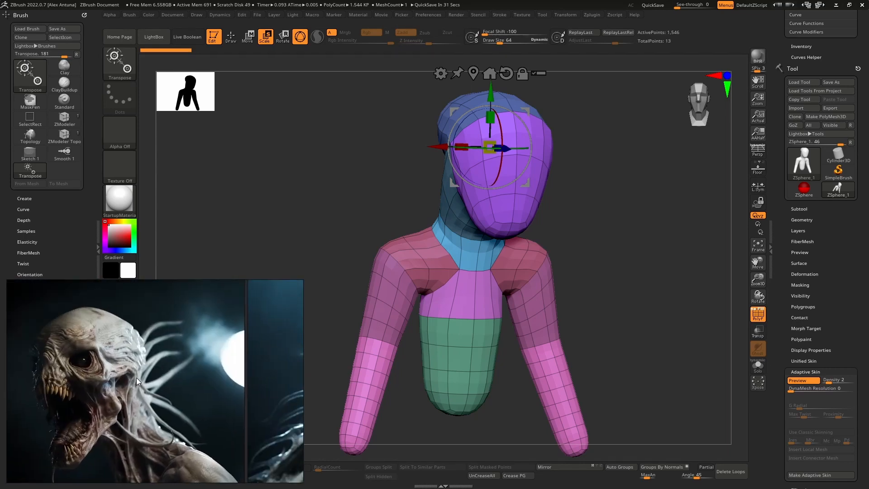
scroll(137, 378, down, 4)
scroll(234, 391, up, 5)
scroll(248, 395, down, 4)
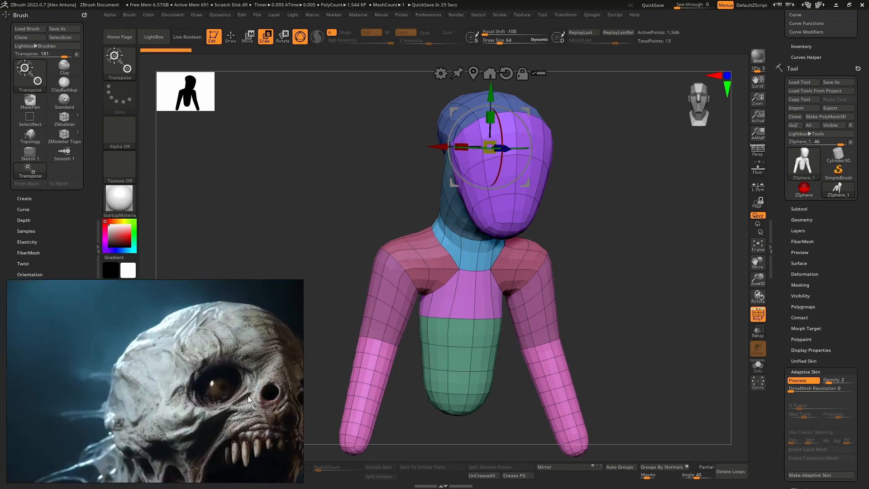
scroll(219, 384, down, 1)
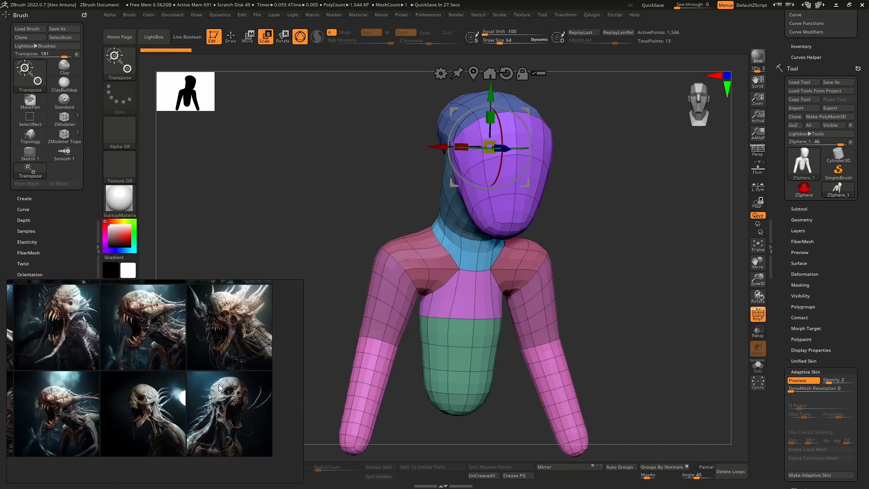
Step: Generate an adaptive skin mesh from the ZSphere figure and quick-save the project
click(801, 475)
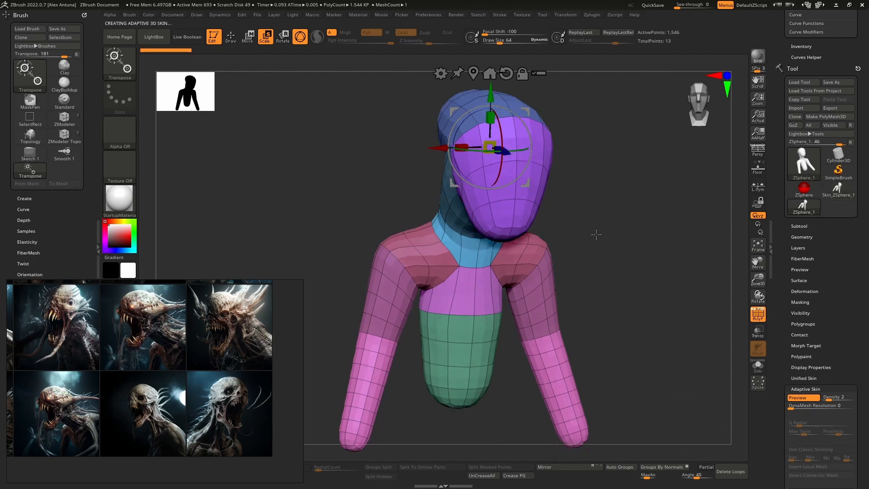
mouse_move(596, 234)
shift+mouse_down()
mouse_move(595, 212)
mouse_move(599, 229)
shift+mouse_up()
key(q)
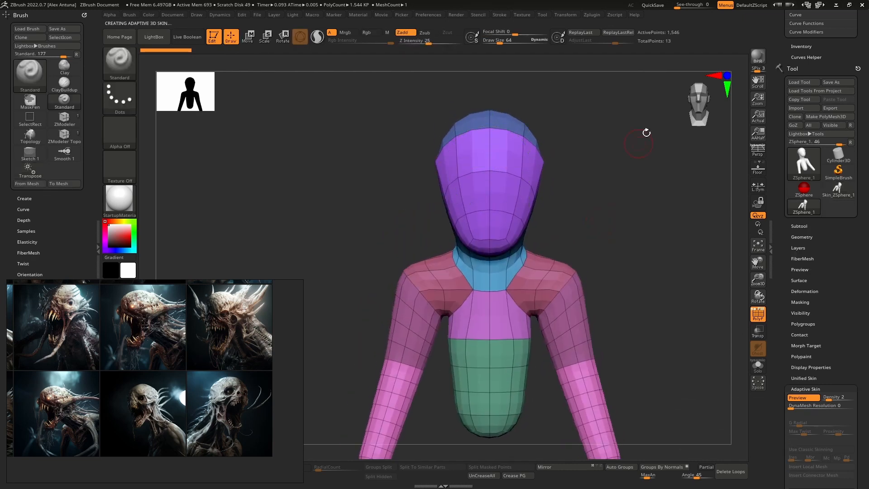
click(650, 5)
drag(350, 204, 377, 198)
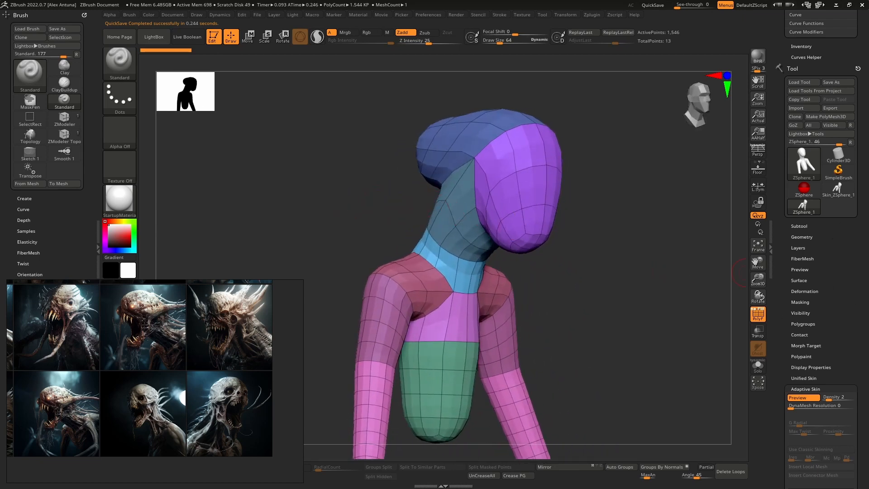
Step: Turn off the adaptive skin preview on the ZSphere figure and reset the list of recently used tools
click(804, 398)
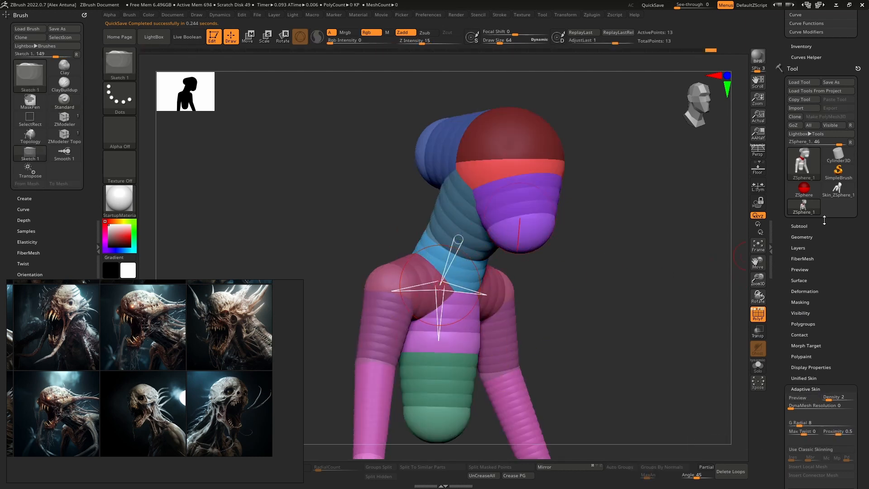
scroll(778, 385, down, 5)
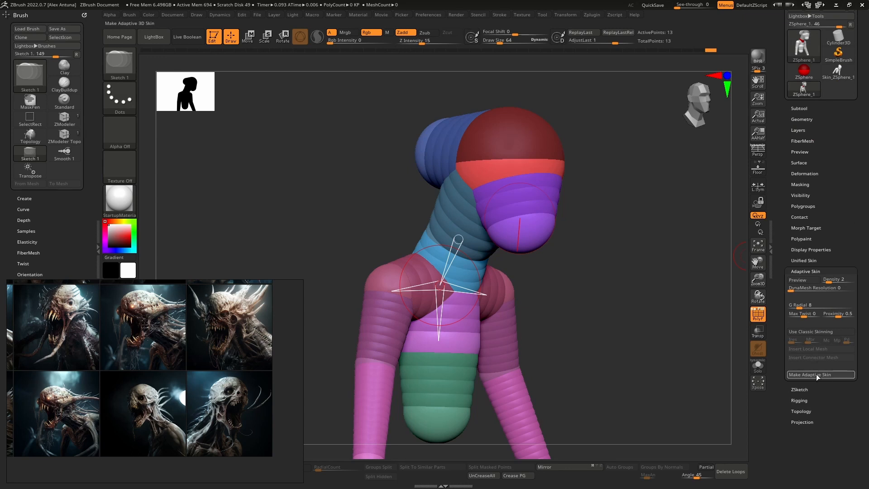
scroll(780, 315, up, 7)
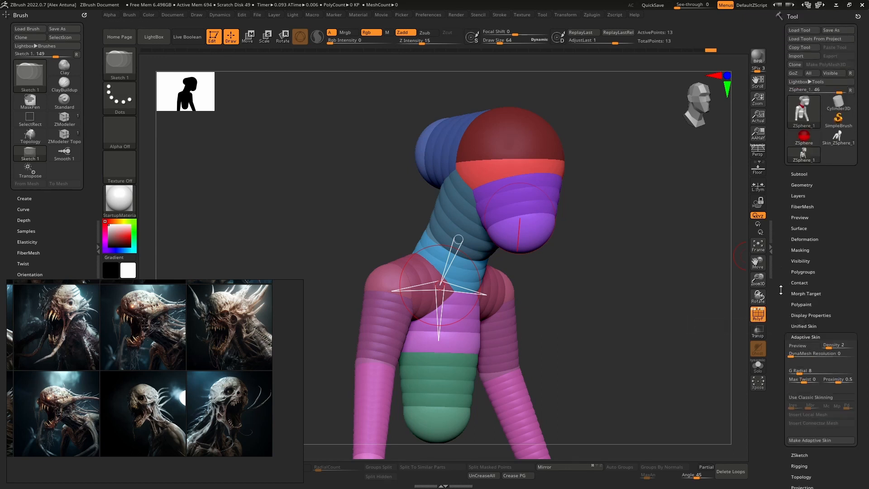
mouse_move(837, 236)
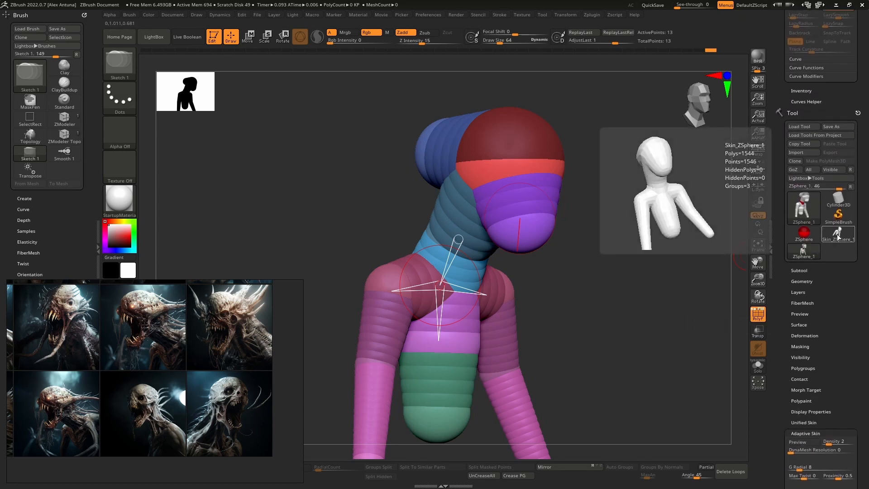
click(803, 257)
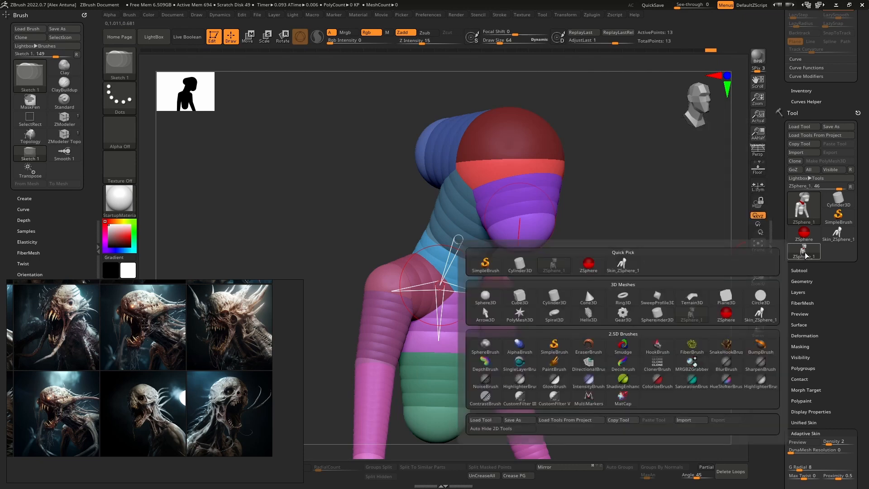
click(851, 188)
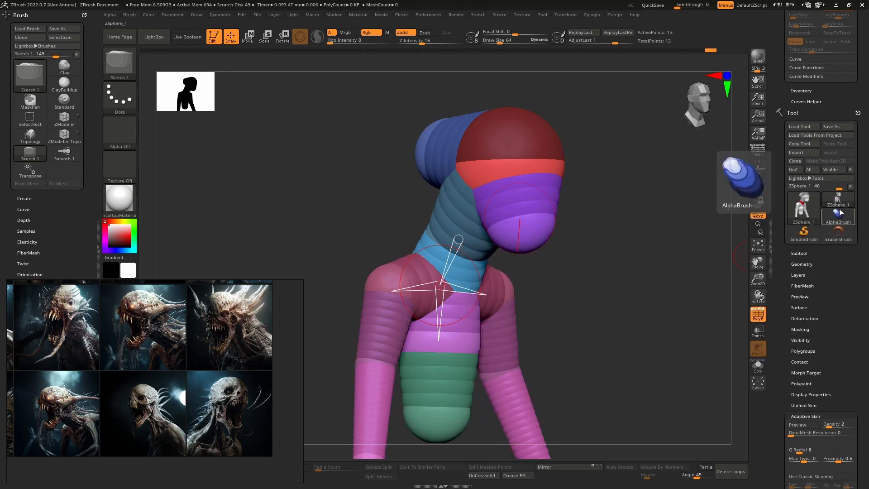
Step: Generate a fresh adaptive skin from the ZSphere figure with the preview off and switch to the resulting mesh tool
drag(780, 403, 782, 243)
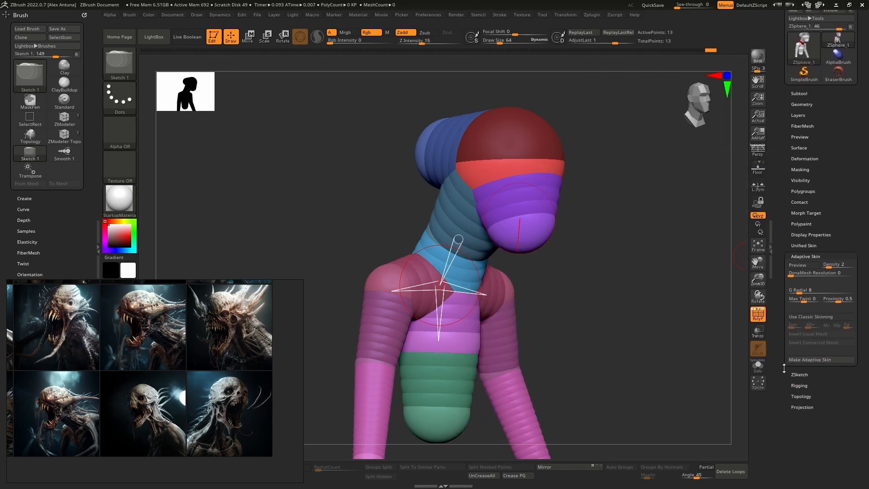
click(812, 361)
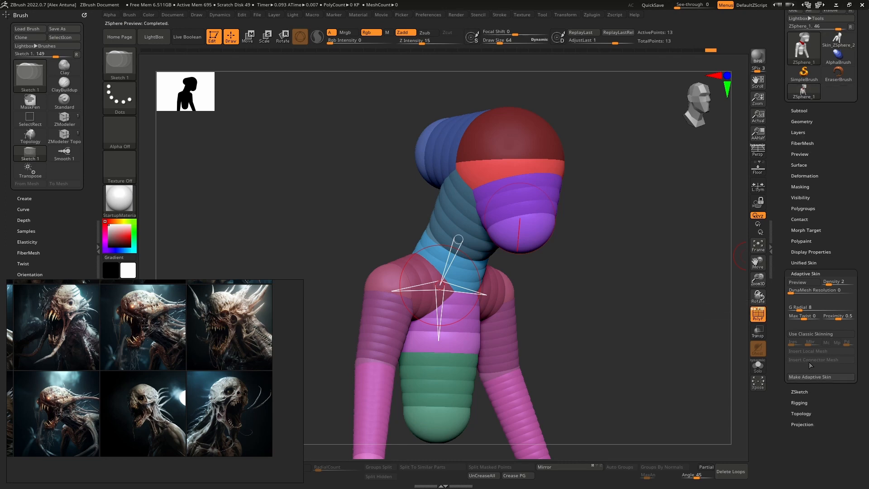
click(843, 48)
mouse_move(620, 278)
mouse_down()
mouse_move(642, 277)
mouse_move(613, 274)
mouse_up()
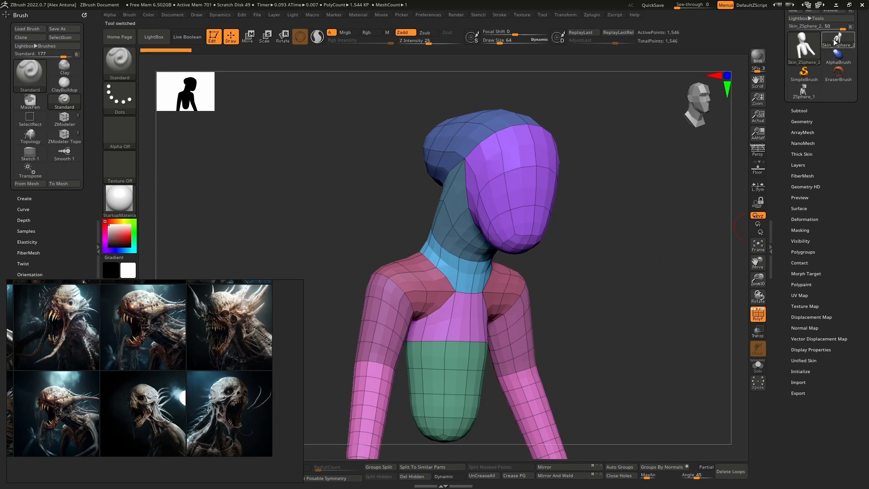
Step: Return to the ZSphere_1 tool, append Skin_ZSphere_2 to it as a subtool and make the appended mesh active
mouse_move(838, 42)
click(803, 91)
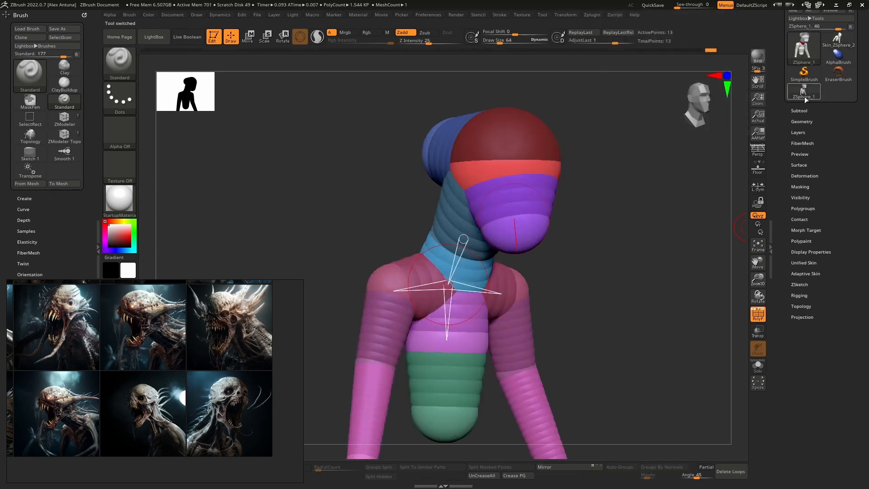
click(800, 111)
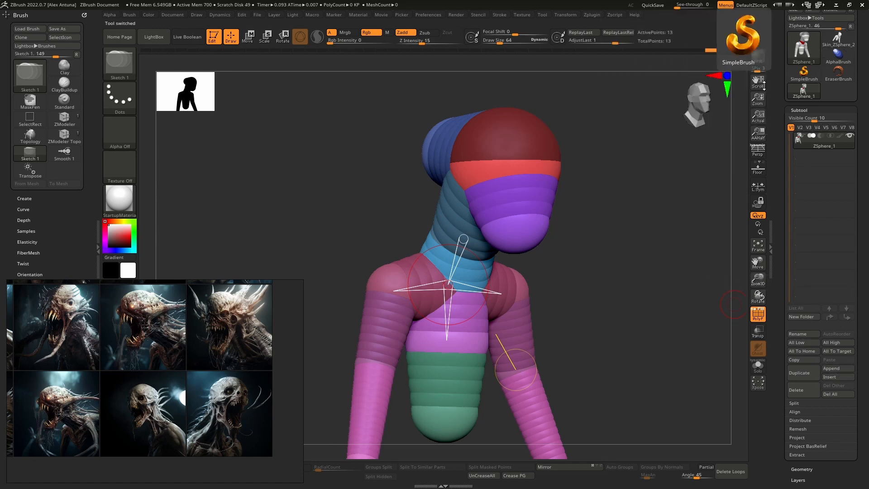
click(840, 369)
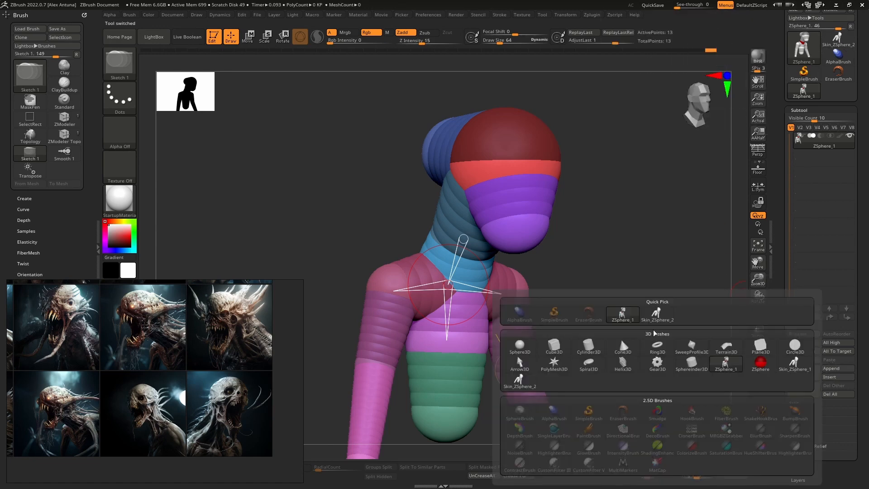
mouse_move(663, 318)
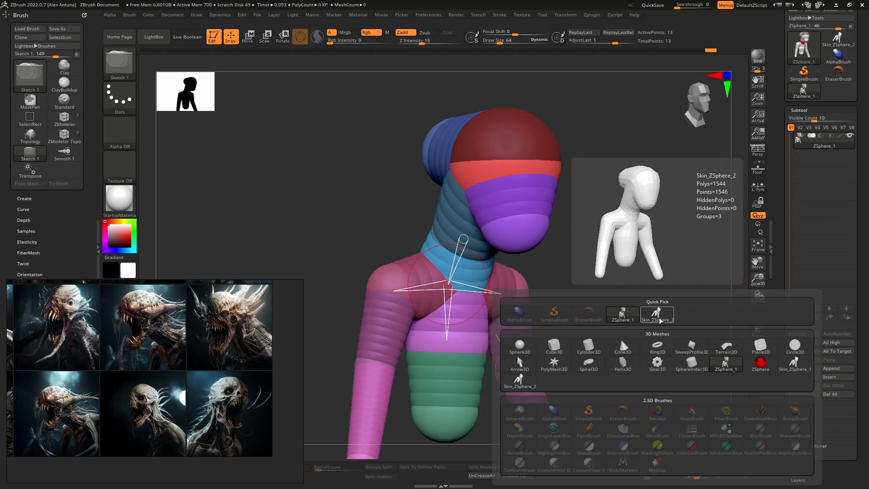
click(661, 320)
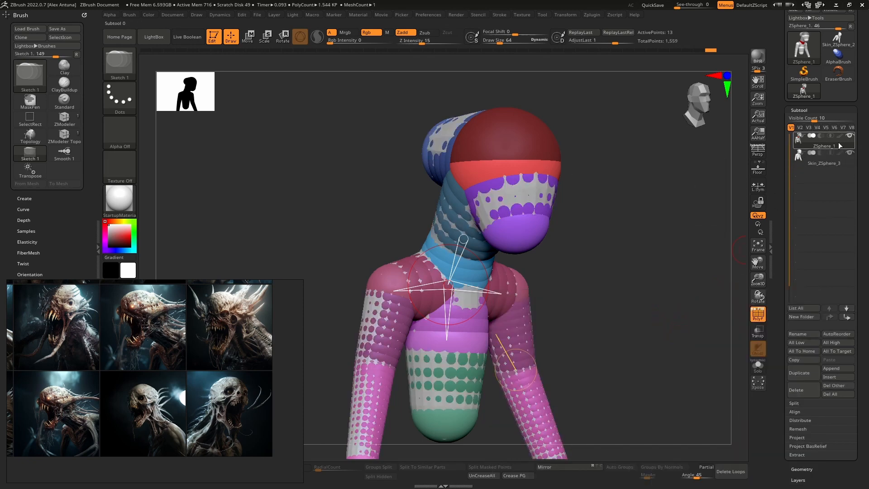
click(817, 166)
mouse_move(613, 299)
shift+mouse_down()
mouse_move(584, 299)
mouse_move(601, 300)
shift+mouse_up()
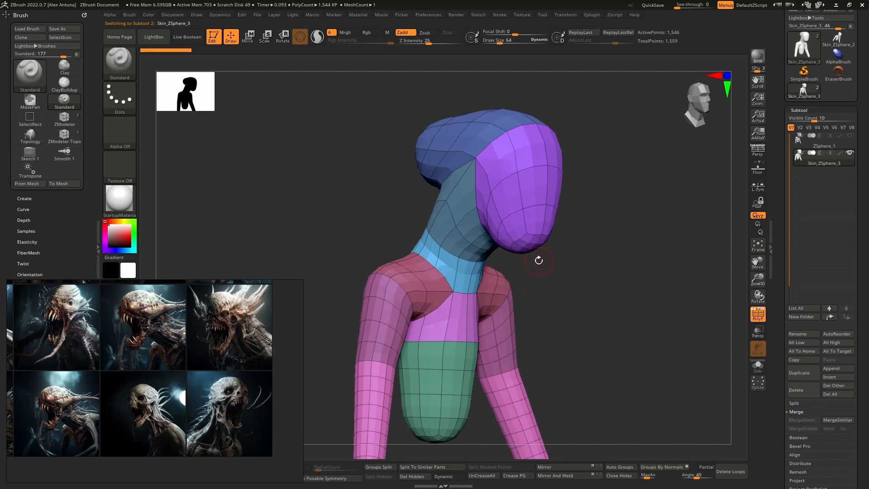
Step: Delete the lower subdivision level of the appended skin mesh
right_drag(539, 260, 519, 274)
mouse_move(519, 273)
right_down()
mouse_move(493, 262)
mouse_move(505, 264)
right_up()
right_click(504, 264)
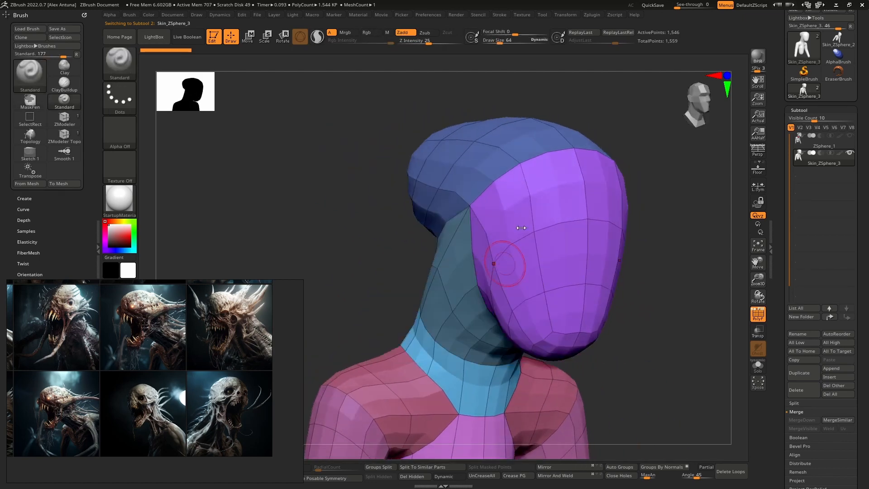
drag(780, 443, 786, 384)
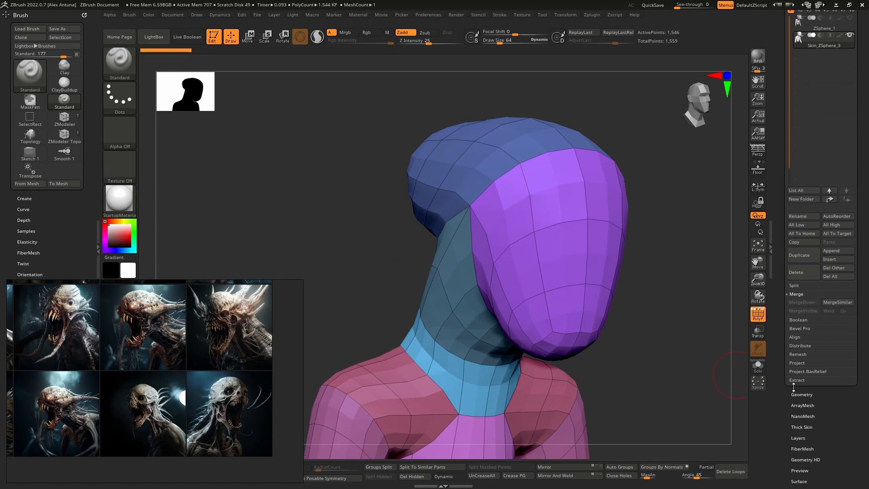
click(804, 394)
drag(777, 68, 778, 209)
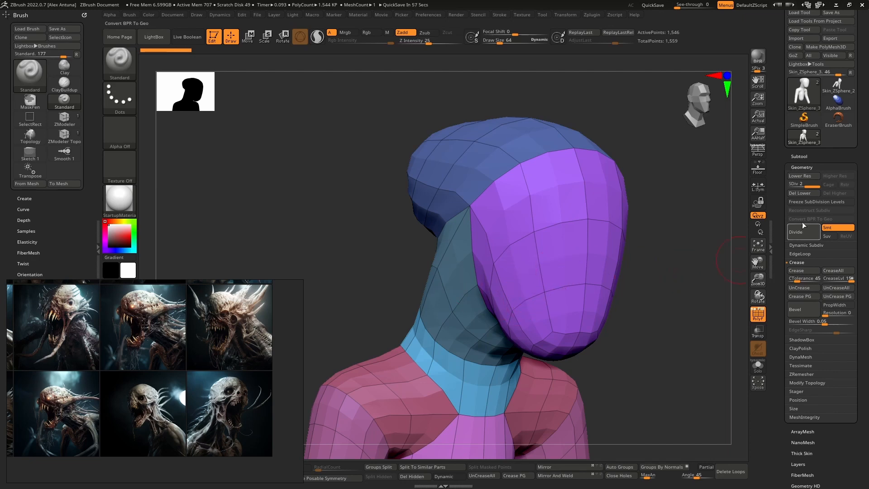
click(802, 194)
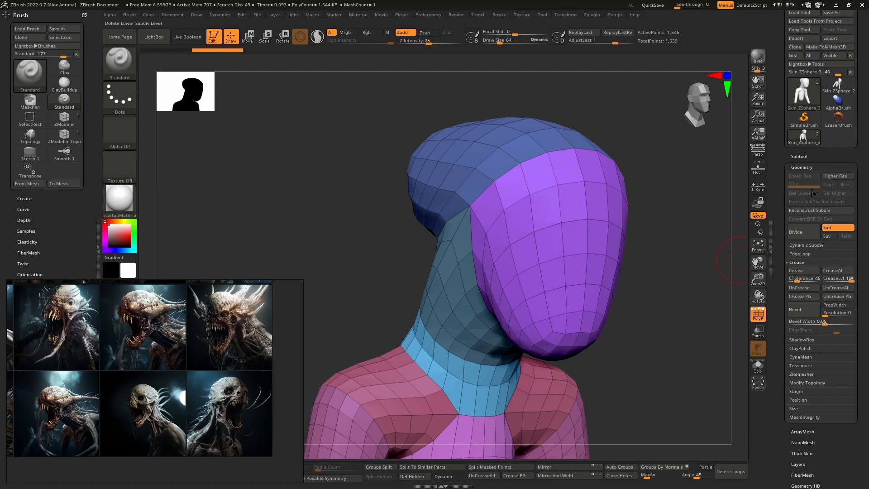
drag(363, 255, 375, 264)
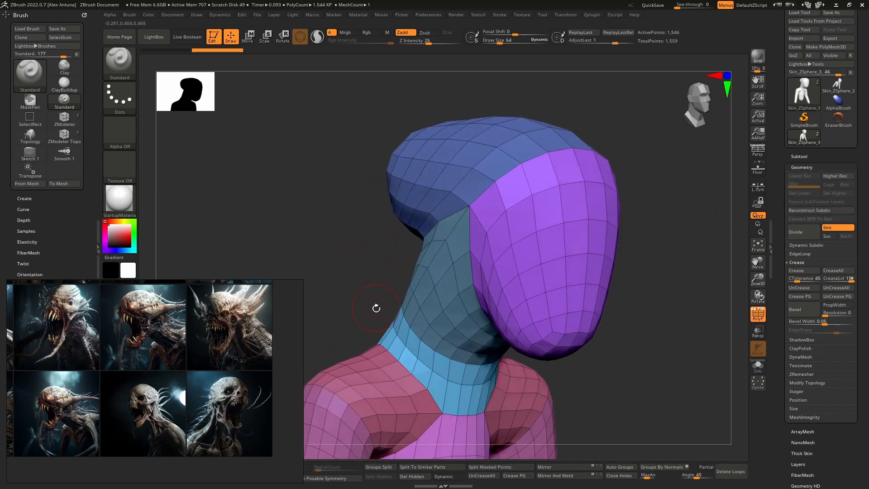
drag(376, 309, 389, 302)
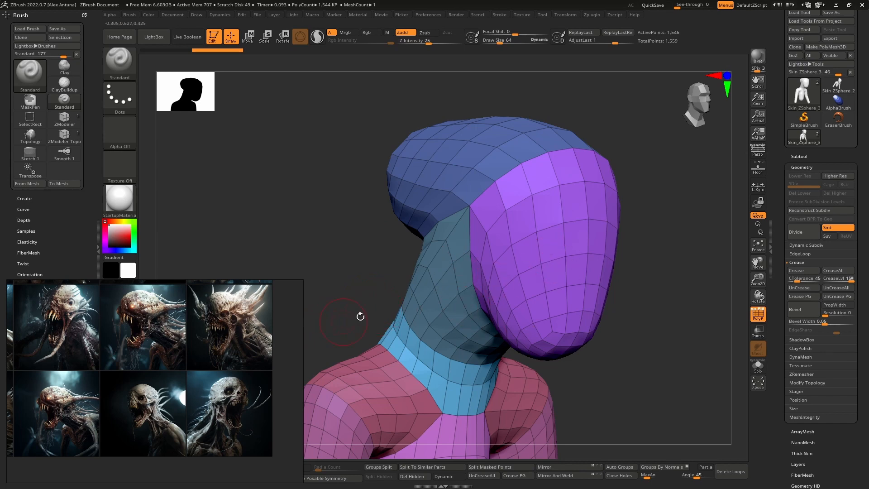
Step: Browse the reference board and bring up the pale-headed creature with the open fanged mouth and hanging tendrils up close
scroll(164, 356, down, 3)
middle_drag(126, 336, 178, 395)
middle_drag(127, 303, 164, 363)
middle_drag(113, 357, 194, 346)
scroll(174, 315, down, 2)
middle_drag(258, 327, 189, 336)
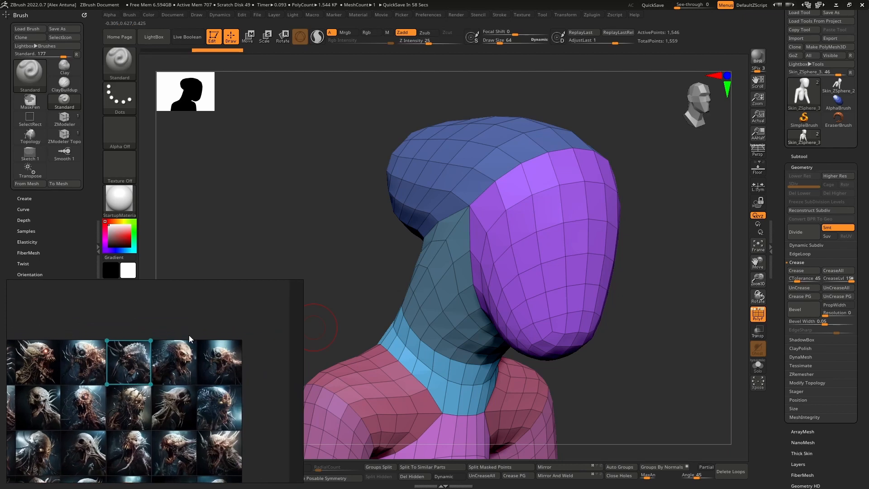
drag(182, 367, 137, 317)
scroll(137, 316, up, 5)
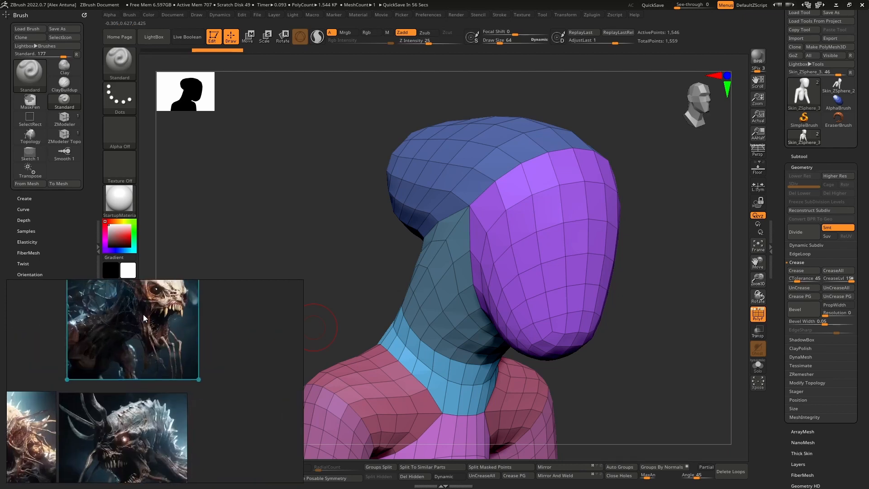
mouse_move(213, 358)
middle_down()
mouse_move(204, 348)
mouse_move(204, 365)
middle_up()
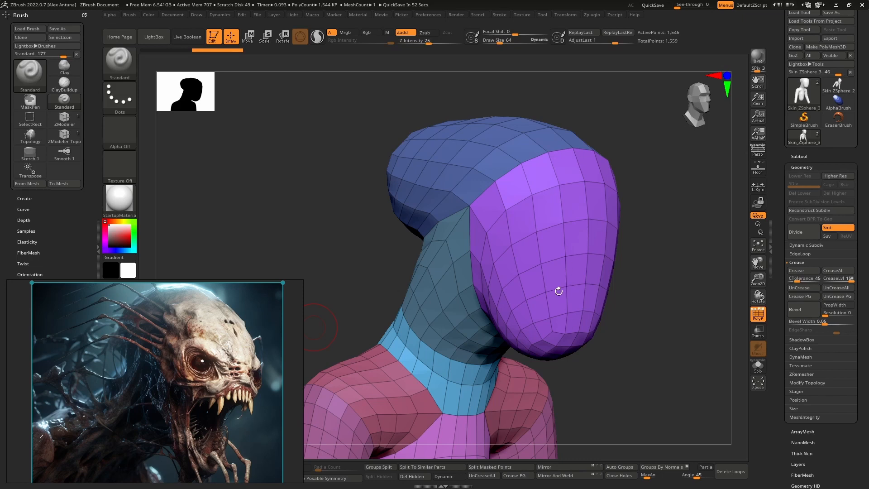
Step: Turn off the polyframe display on the bust mesh
click(765, 315)
alt+right_drag(550, 286, 552, 231)
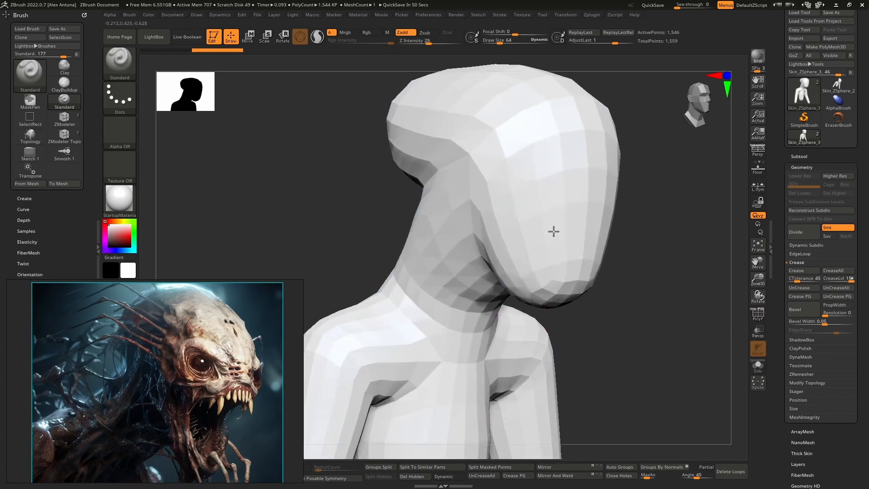
right_drag(491, 274, 475, 262)
Step: Sculpt a stroke down the side of the neck behind the jaw with the ClayBuildup brush at draw size 80
key(b)
key(c)
key(b)
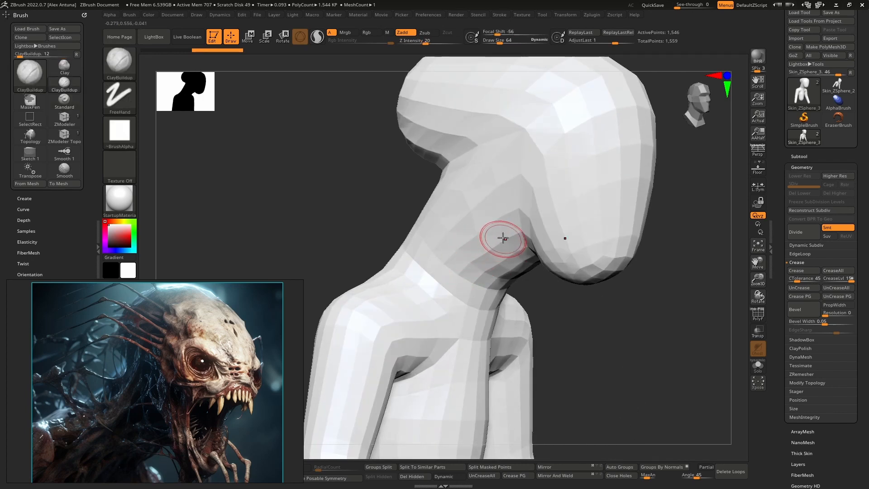
key(bracketright)
key(bracketright)
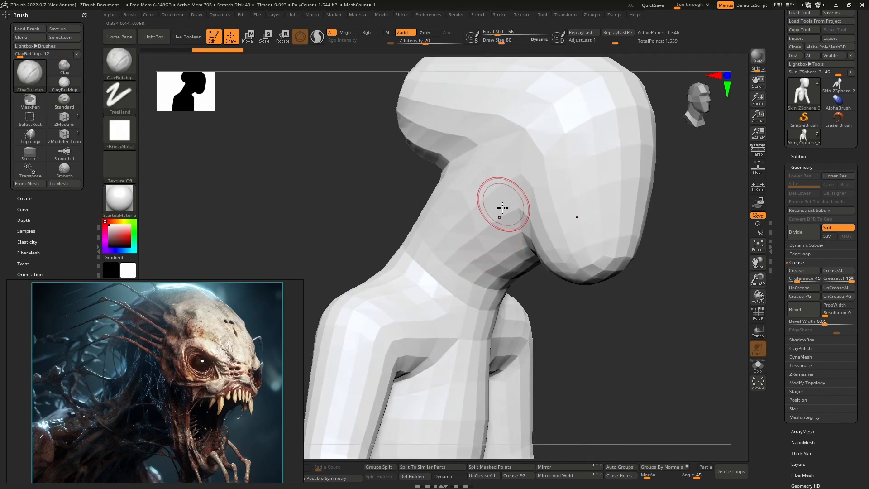
drag(506, 193, 451, 252)
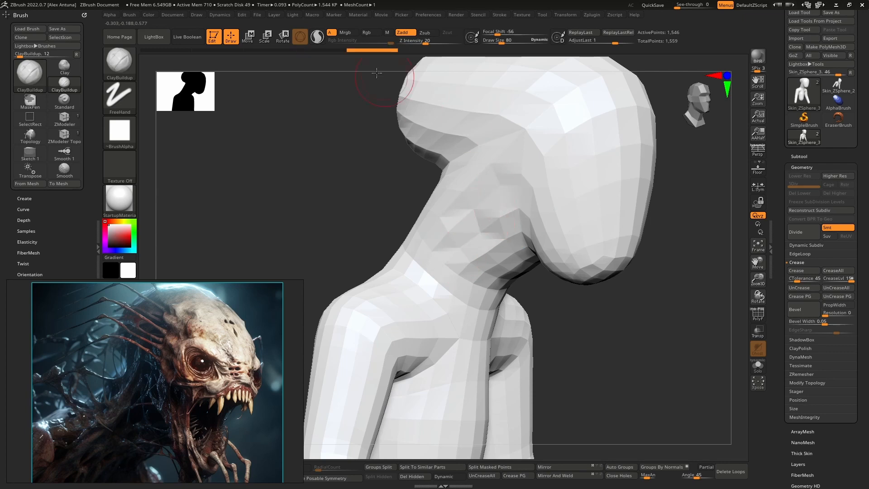
Step: Turn on Sculptris Pro and build up the side and front of the neck below the jaw with ClayBuildup at draw size 88
click(315, 38)
mouse_move(481, 202)
mouse_down()
mouse_move(498, 201)
mouse_move(500, 227)
mouse_move(511, 214)
mouse_move(483, 264)
mouse_up()
mouse_move(498, 217)
mouse_down()
mouse_move(450, 252)
mouse_move(475, 196)
mouse_move(491, 194)
mouse_move(443, 233)
mouse_move(484, 196)
mouse_move(503, 196)
mouse_move(526, 244)
mouse_up()
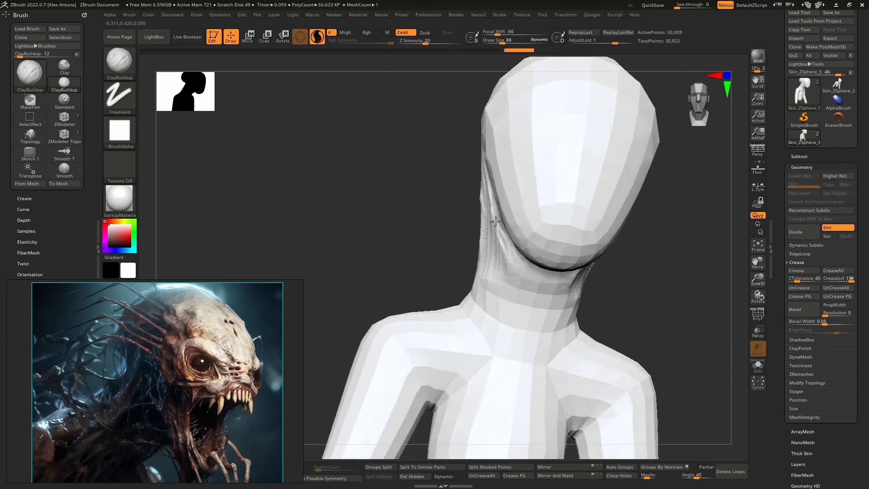
mouse_move(516, 311)
mouse_down()
mouse_move(535, 300)
mouse_move(504, 325)
mouse_move(555, 292)
mouse_up()
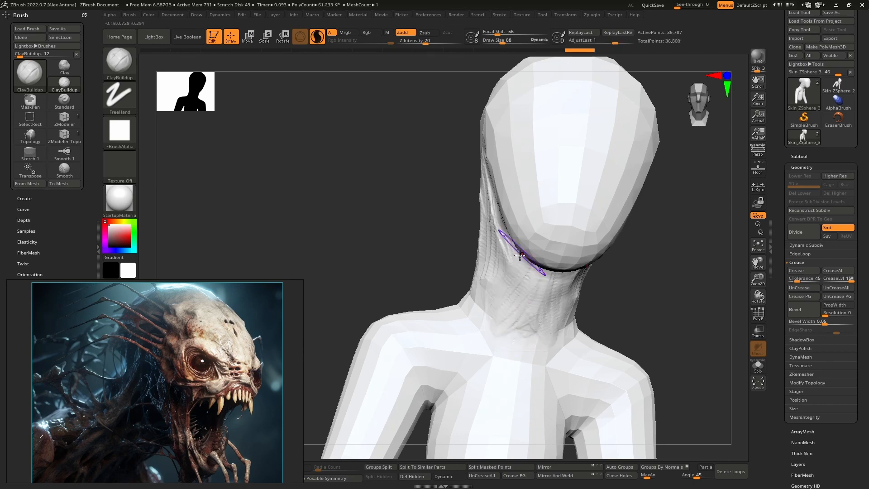
Step: Smooth the neck strokes, the jaw and face, and the faceted back of the head
right_drag(522, 254, 559, 260)
mouse_move(510, 277)
shift+mouse_down()
mouse_move(525, 322)
mouse_move(497, 280)
shift+mouse_up()
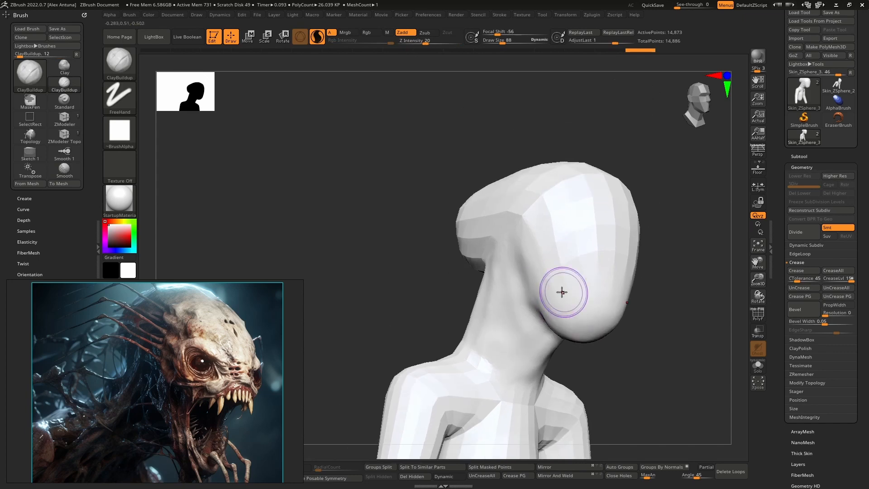
shift+drag(585, 281, 589, 220)
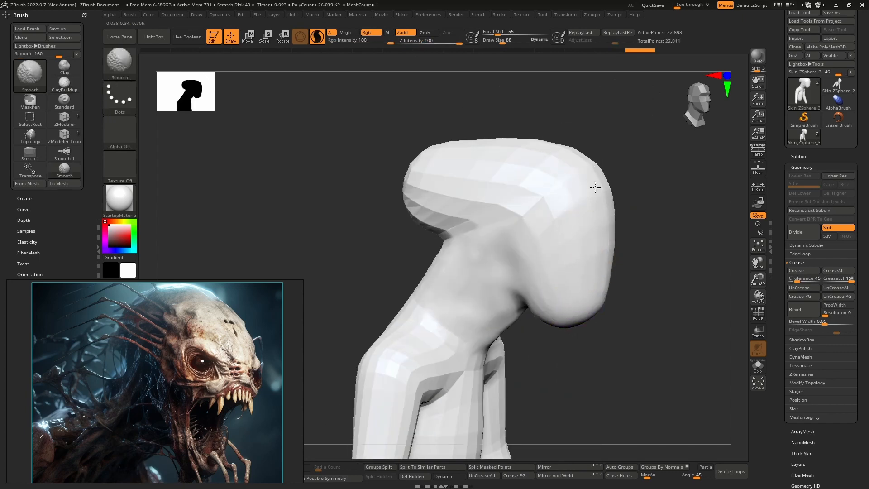
shift+drag(483, 240, 434, 206)
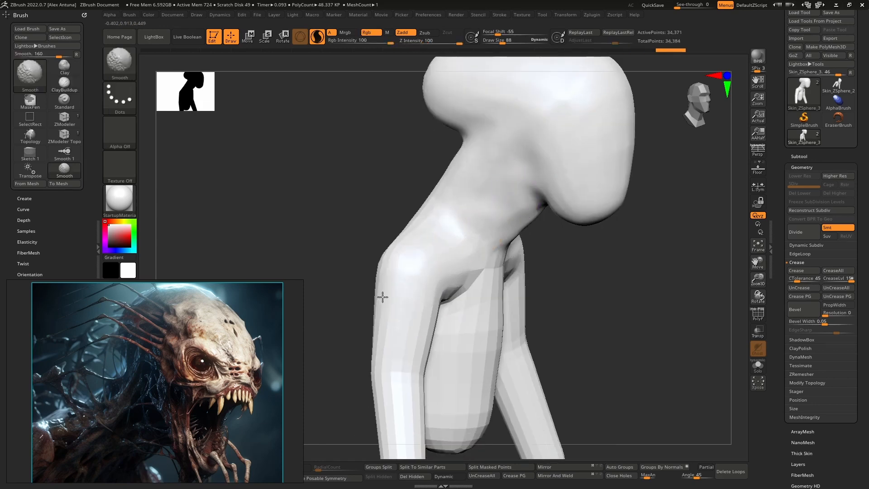
Step: Smooth the faceted shoulders, arms, torso and upper back into rounded forms
shift+drag(382, 297, 382, 317)
right_drag(444, 287, 435, 220)
shift+drag(448, 271, 493, 256)
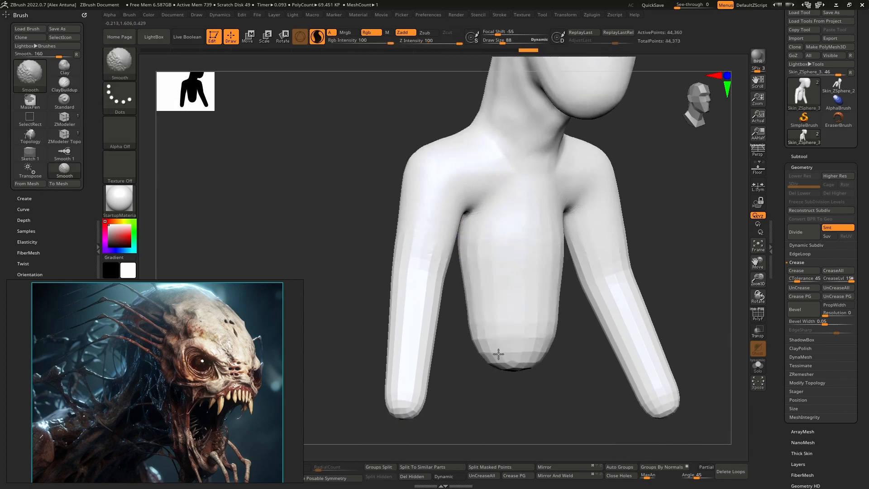
shift+drag(499, 354, 512, 343)
mouse_move(438, 239)
shift+mouse_down()
mouse_move(399, 389)
mouse_move(405, 410)
shift+mouse_up()
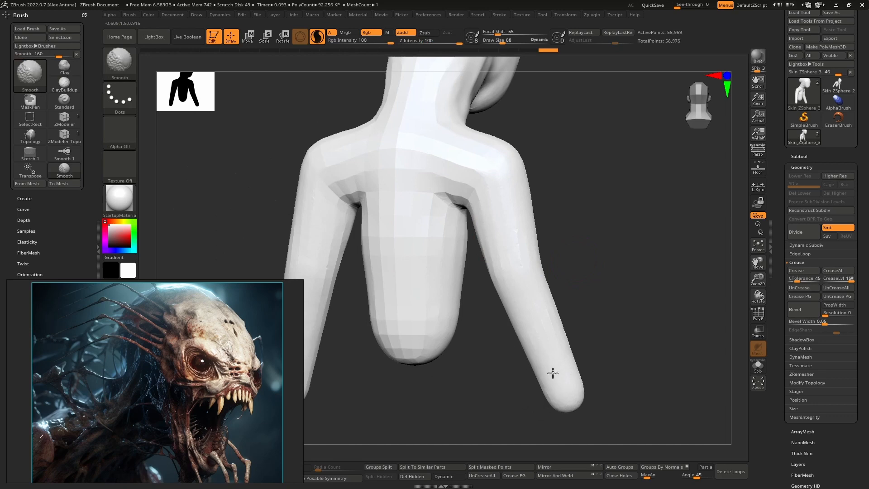
shift+drag(489, 184, 417, 150)
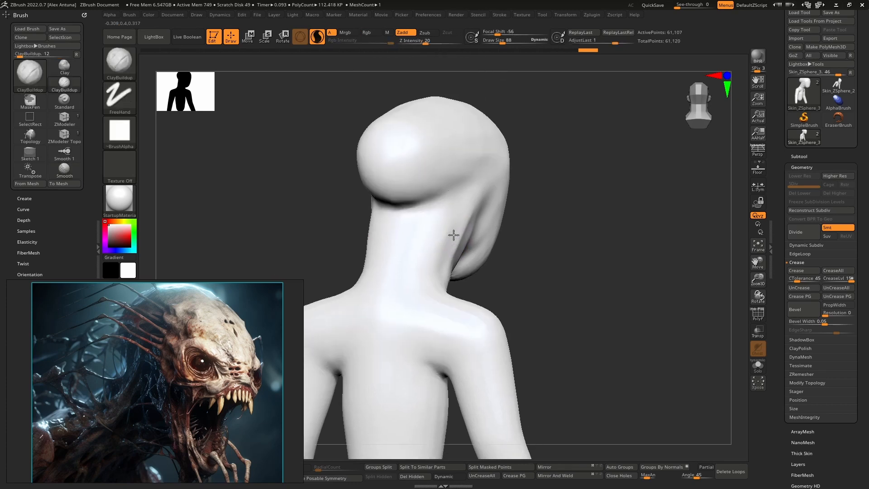
Step: Pull up the shoulder slopes beside the neck with the Move brush at draw size about 289
mouse_move(446, 229)
mouse_down()
mouse_move(388, 217)
mouse_move(432, 267)
mouse_up()
mouse_move(432, 266)
right_down()
mouse_move(462, 241)
mouse_move(472, 274)
mouse_move(507, 272)
mouse_move(442, 278)
mouse_move(456, 247)
right_up()
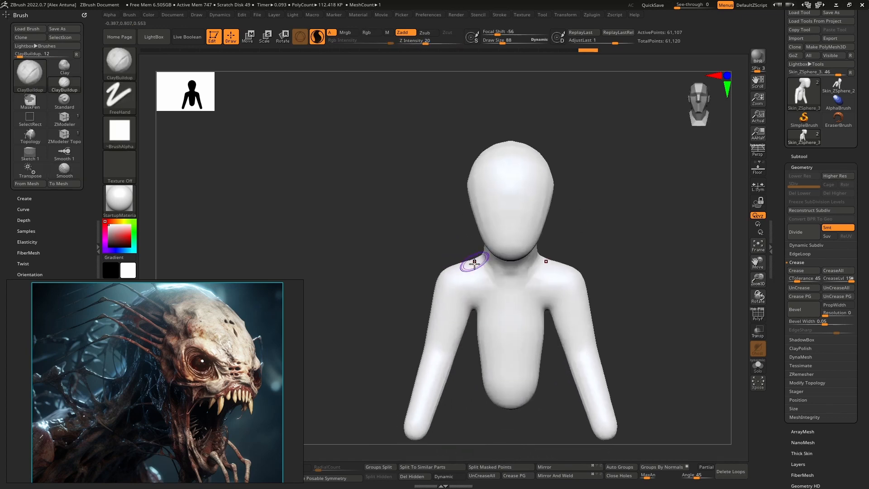
key(s)
mouse_move(462, 268)
mouse_down()
mouse_move(470, 277)
mouse_move(449, 272)
mouse_up()
key(b)
key(m)
key(v)
key(space)
mouse_move(447, 271)
right_down()
mouse_move(466, 276)
mouse_move(477, 258)
right_up()
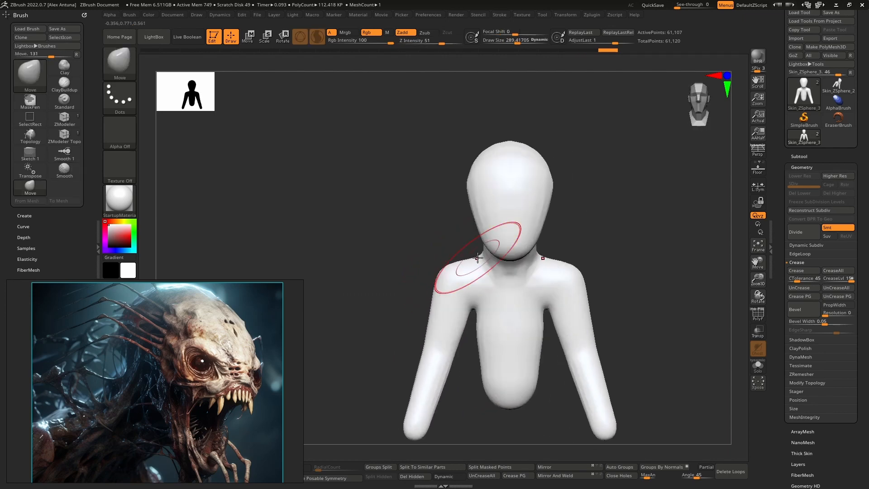
drag(477, 257, 478, 246)
Step: Reshape the shoulders and upper torso from the side with the Move brush and undo the last adjustment
mouse_move(475, 236)
right_down()
mouse_move(486, 263)
mouse_move(463, 243)
mouse_move(462, 254)
mouse_move(400, 233)
right_up()
drag(391, 274, 376, 299)
alt+right_drag(392, 312, 411, 237)
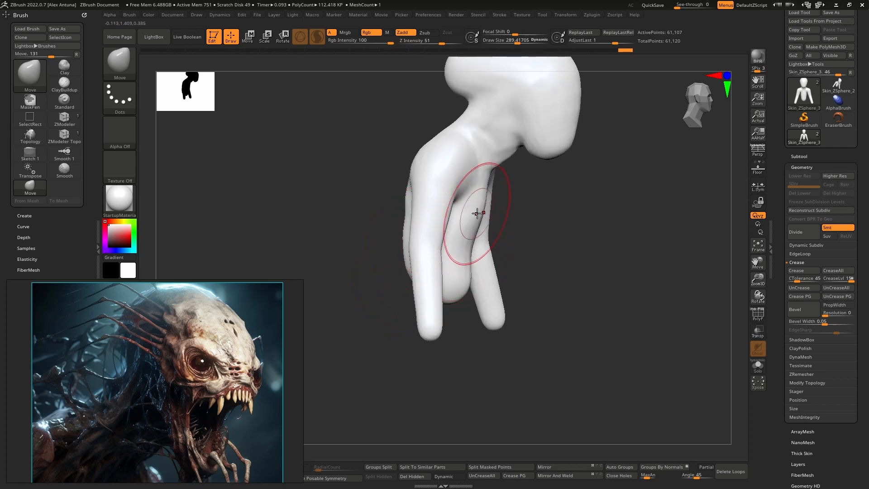
mouse_move(493, 189)
right_down()
mouse_move(453, 215)
mouse_move(485, 171)
right_up()
key(ctrl+z)
Step: Smooth the chest, shoulders and base of the neck
mouse_move(484, 235)
shift+mouse_down()
mouse_move(482, 272)
mouse_move(494, 247)
shift+mouse_up()
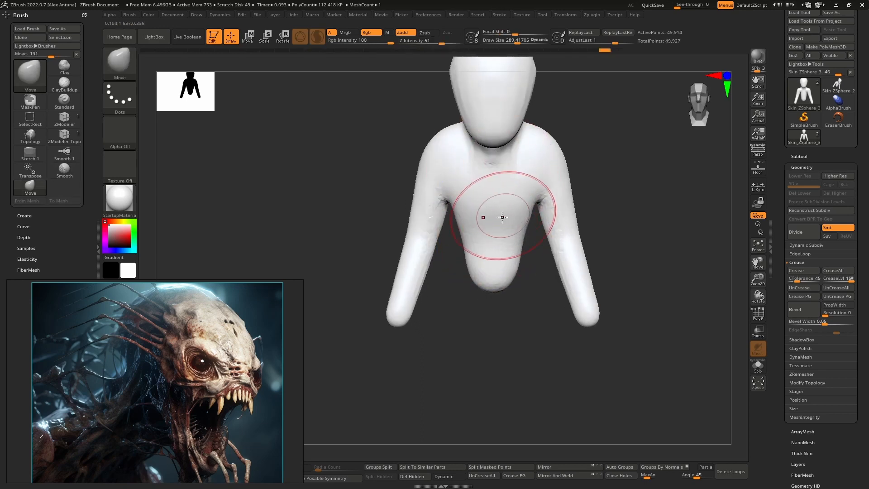
alt+right_drag(487, 186, 471, 239)
mouse_move(472, 226)
shift+mouse_down()
mouse_move(472, 159)
mouse_move(462, 195)
shift+mouse_up()
mouse_move(440, 242)
right_down()
mouse_move(464, 245)
mouse_move(454, 233)
mouse_move(464, 232)
right_up()
mouse_move(445, 194)
shift+mouse_down()
mouse_move(518, 153)
mouse_move(473, 134)
mouse_move(473, 188)
mouse_move(480, 167)
shift+mouse_up()
mouse_move(464, 129)
alt+right_down()
mouse_move(463, 254)
mouse_move(452, 240)
alt+right_up()
Step: Sculpt along the skull base from the back of the head toward the jaw with the Standard brush at draw size about 163
key(b)
key(s)
key(t)
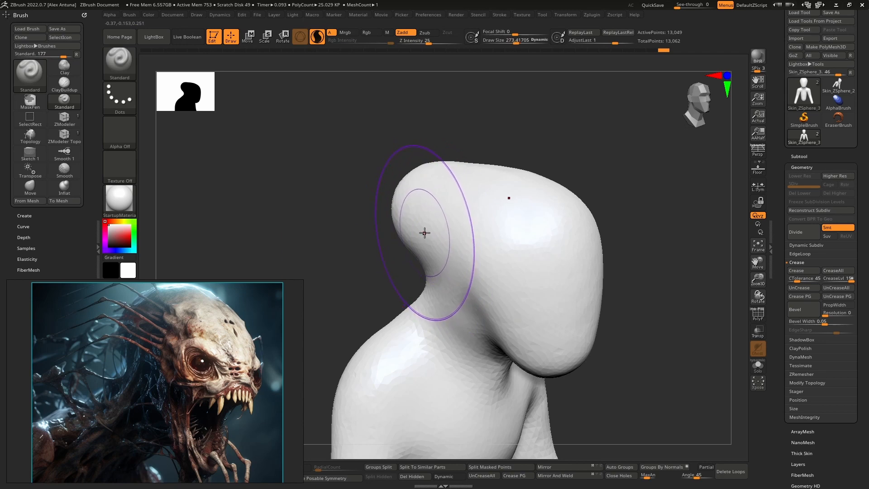
key(space)
drag(424, 233, 413, 226)
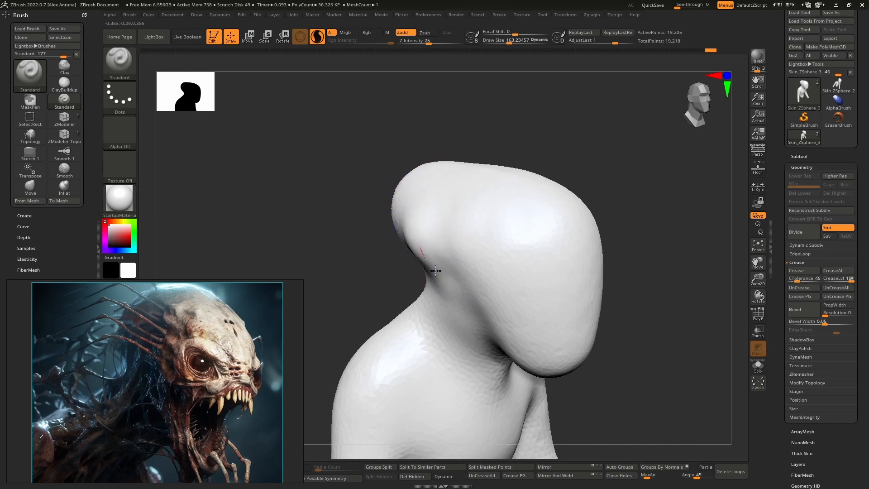
mouse_move(435, 270)
mouse_down()
mouse_move(457, 271)
mouse_move(457, 252)
mouse_move(422, 244)
mouse_move(495, 309)
mouse_up()
Step: Smooth the side and back of the head and the top of the skull
mouse_move(462, 236)
shift+mouse_down()
mouse_move(475, 294)
mouse_move(457, 294)
mouse_move(541, 272)
shift+mouse_up()
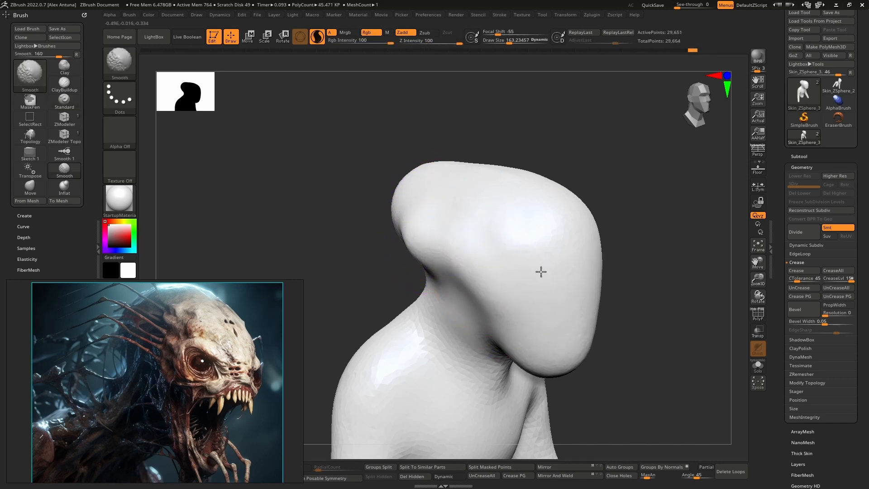
shift+drag(411, 224, 413, 226)
right_drag(414, 227, 455, 231)
mouse_move(359, 243)
mouse_down()
mouse_move(392, 240)
mouse_move(376, 185)
mouse_move(346, 203)
mouse_up()
mouse_move(388, 228)
shift+mouse_down()
mouse_move(391, 247)
mouse_move(332, 230)
mouse_move(395, 254)
mouse_move(330, 277)
shift+mouse_up()
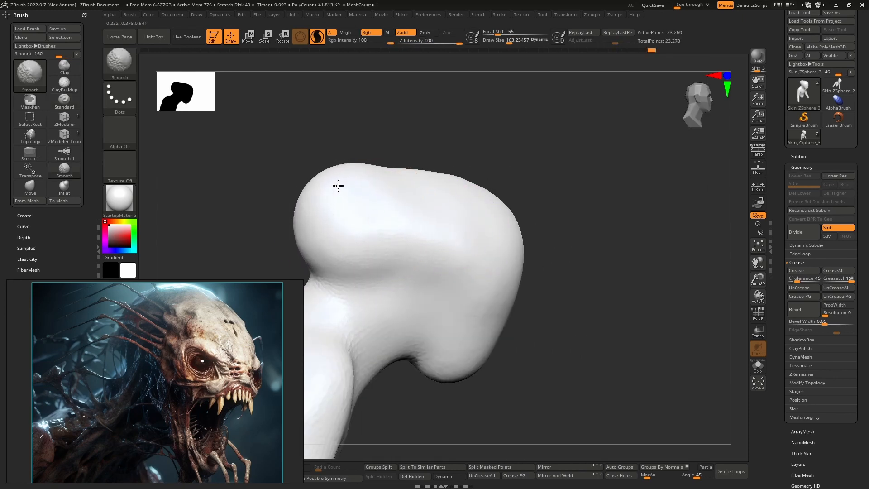
shift+drag(455, 173, 456, 182)
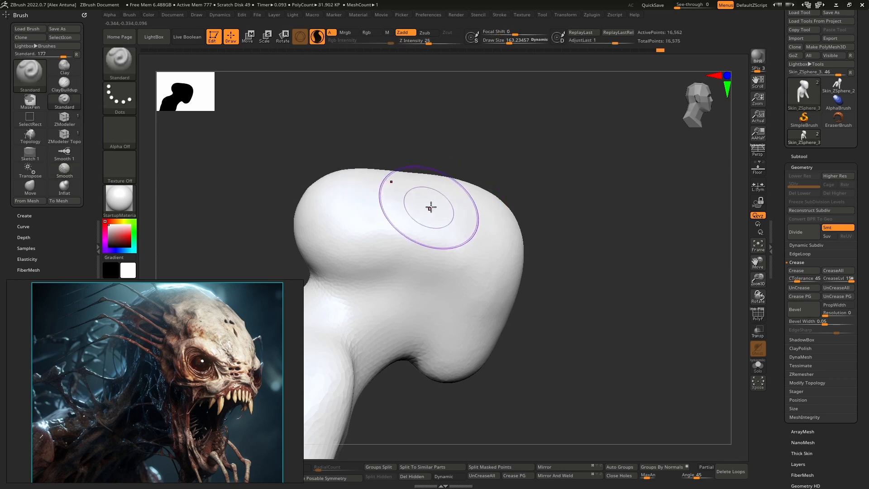
Step: Raise the top of the skull into a rounded dome with the Move brush at draw size about 331
mouse_move(430, 208)
right_down()
mouse_move(413, 190)
mouse_move(448, 221)
right_up()
key(b)
key(m)
key(v)
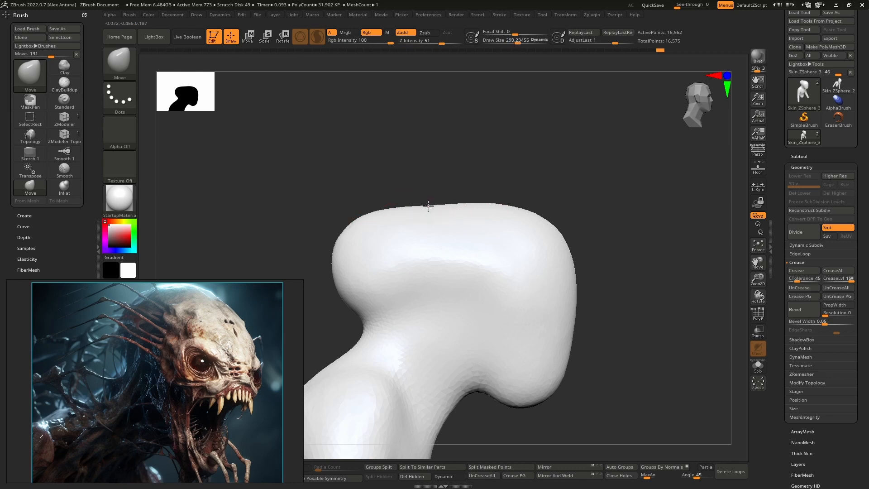
key(bracketright)
drag(429, 207, 431, 186)
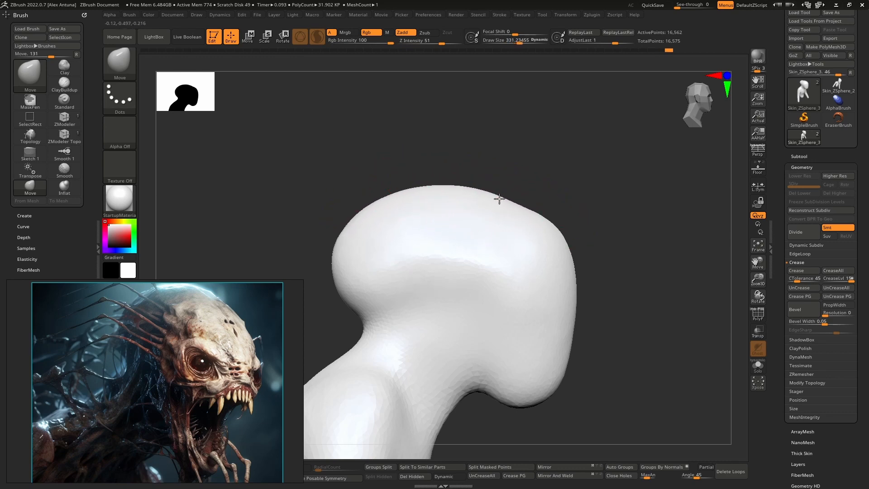
mouse_move(368, 272)
mouse_down()
mouse_move(384, 287)
mouse_move(353, 285)
mouse_move(399, 262)
mouse_move(415, 300)
mouse_up()
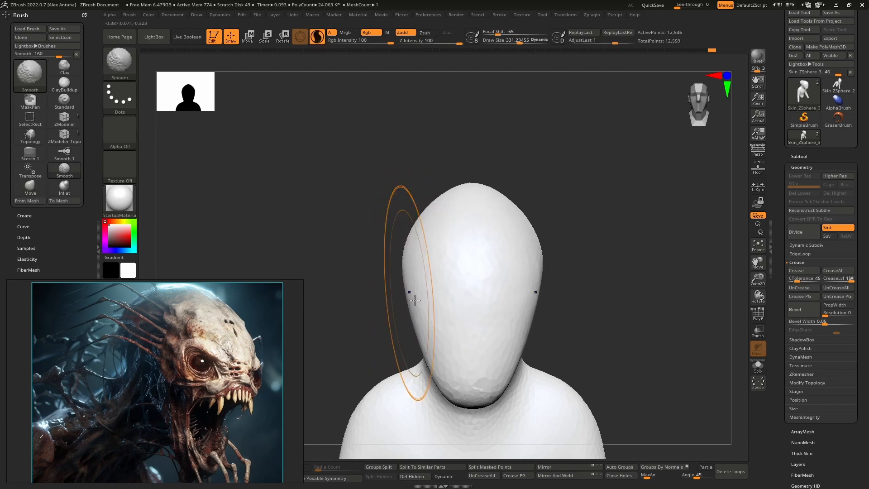
right_drag(415, 300, 437, 275)
alt+right_drag(414, 303, 460, 262)
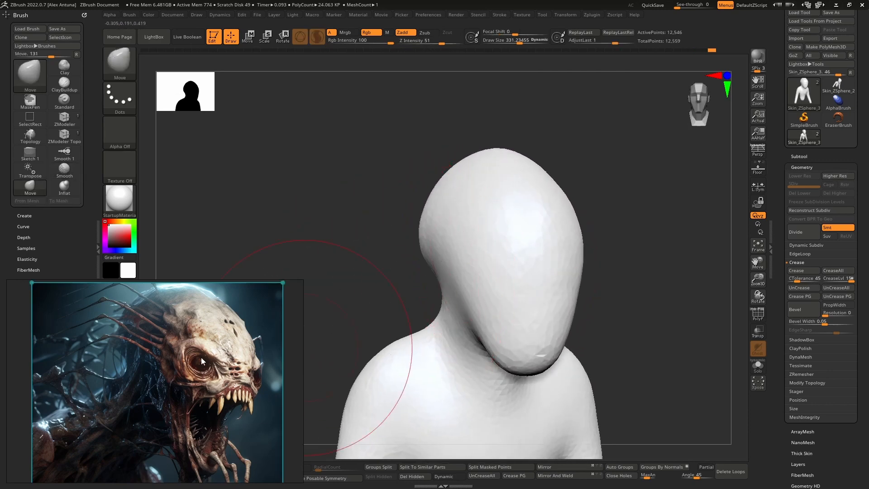
Step: Sculpt the rims around both eye areas with ClayBuildup at draw size about 104
key(space)
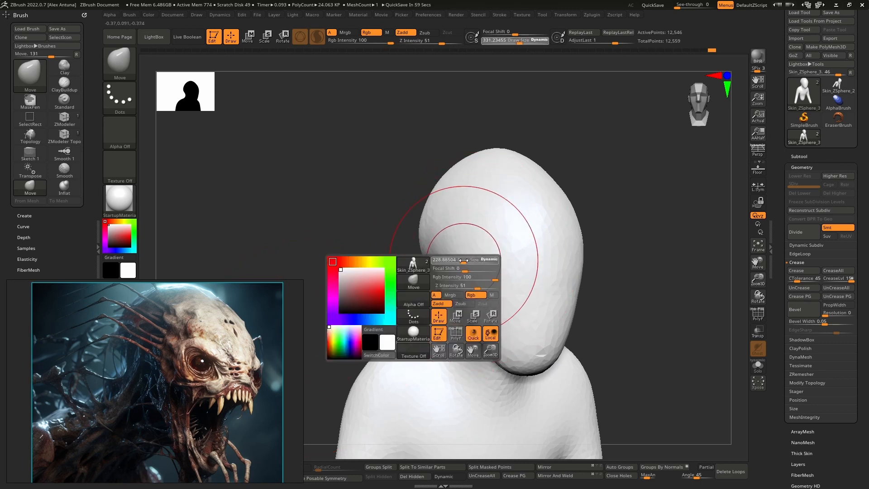
drag(453, 261, 458, 261)
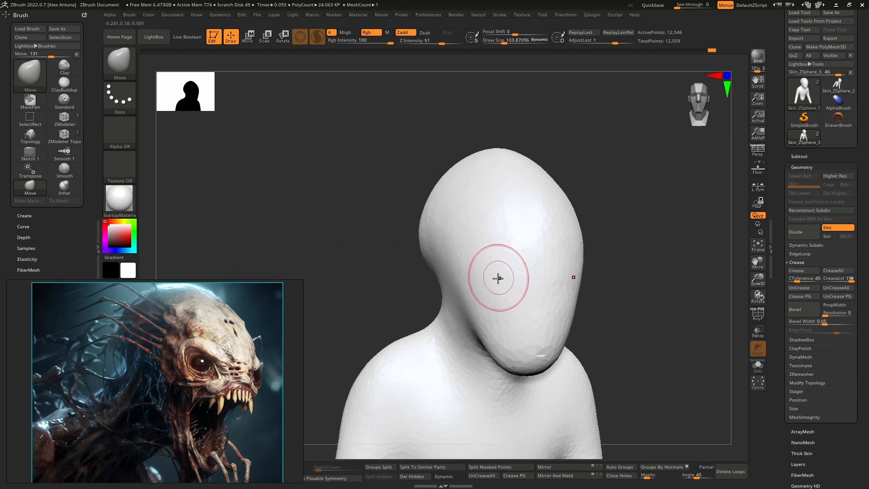
key(b)
key(c)
key(b)
mouse_move(466, 253)
mouse_down()
mouse_move(504, 282)
mouse_move(496, 287)
mouse_move(503, 293)
mouse_up()
mouse_move(461, 267)
right_down()
mouse_move(508, 258)
mouse_move(462, 260)
mouse_move(476, 238)
right_up()
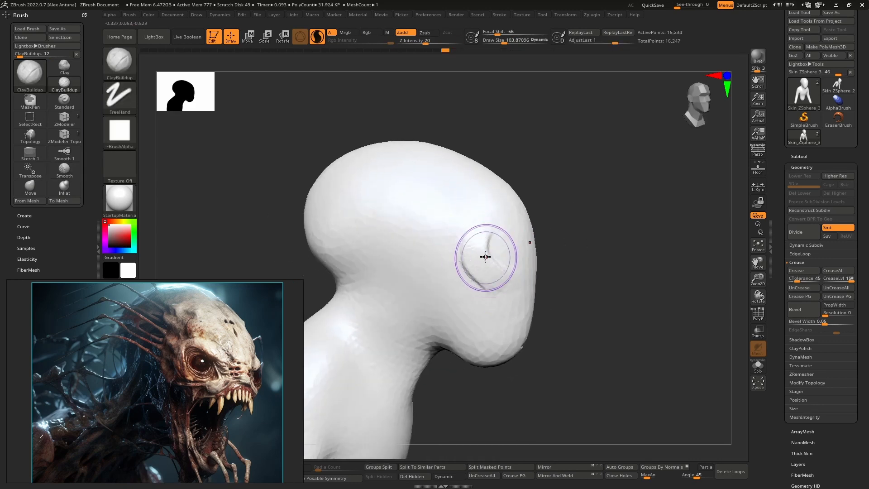
drag(509, 287, 514, 290)
Step: Build the brow, hollow eye sockets and skin folds across the nose bridge with ClayBuildup at draw size about 68
right_drag(512, 275, 457, 259)
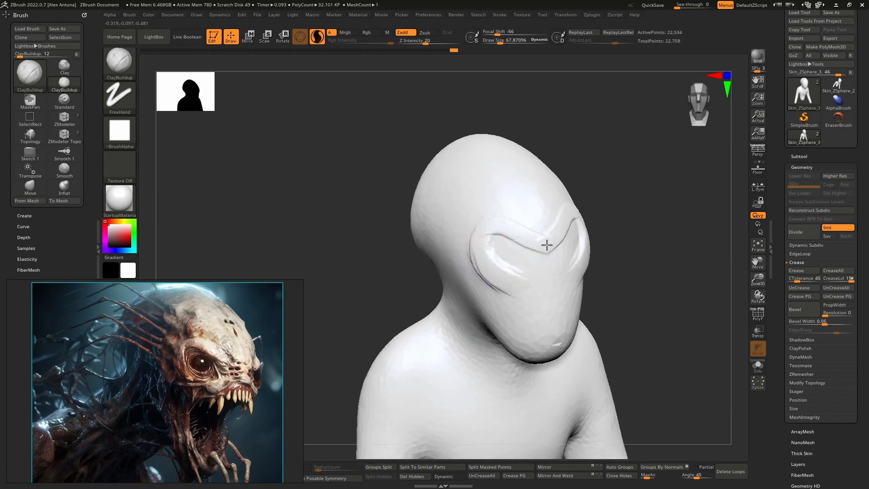
mouse_move(508, 233)
mouse_down()
mouse_move(491, 231)
mouse_move(485, 277)
mouse_move(543, 282)
mouse_up()
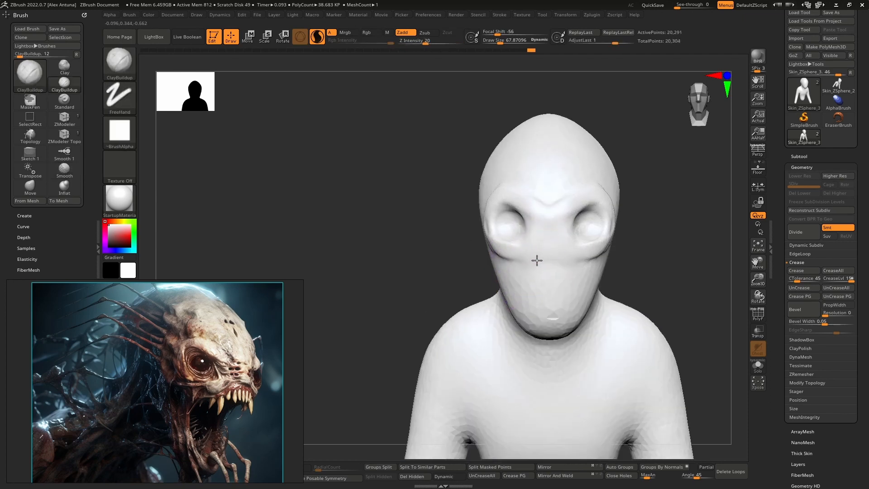
mouse_move(535, 247)
mouse_down()
mouse_move(551, 237)
mouse_move(527, 248)
mouse_move(552, 228)
mouse_move(545, 195)
mouse_up()
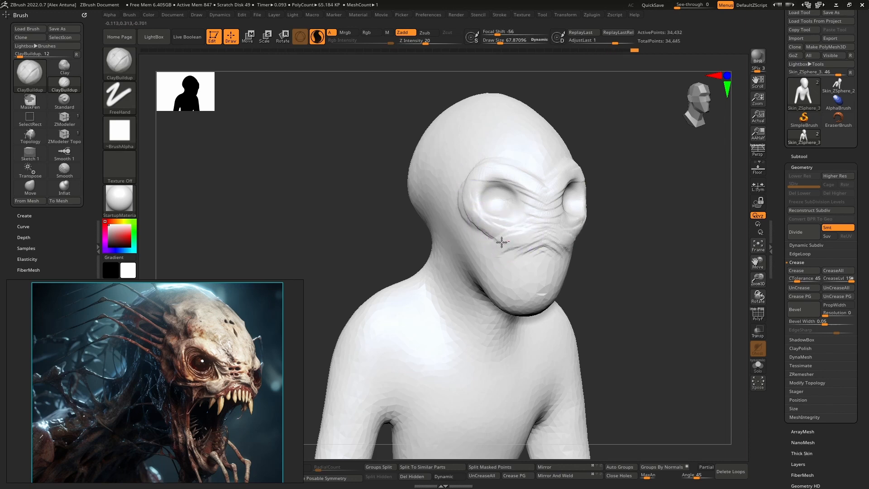
Step: Sculpt skin folds around the temple, outer eye and cheekbone with ClayBuildup at draw size about 38
key(space)
drag(496, 245, 491, 243)
alt+right_drag(504, 224, 522, 261)
right_drag(514, 282, 514, 245)
mouse_move(518, 247)
mouse_down()
mouse_move(452, 252)
mouse_move(465, 233)
mouse_move(444, 225)
mouse_move(446, 205)
mouse_move(466, 235)
mouse_move(424, 244)
mouse_move(434, 244)
mouse_move(415, 204)
mouse_move(410, 220)
mouse_move(456, 258)
mouse_move(408, 199)
mouse_move(415, 144)
mouse_move(460, 167)
mouse_move(427, 166)
mouse_up()
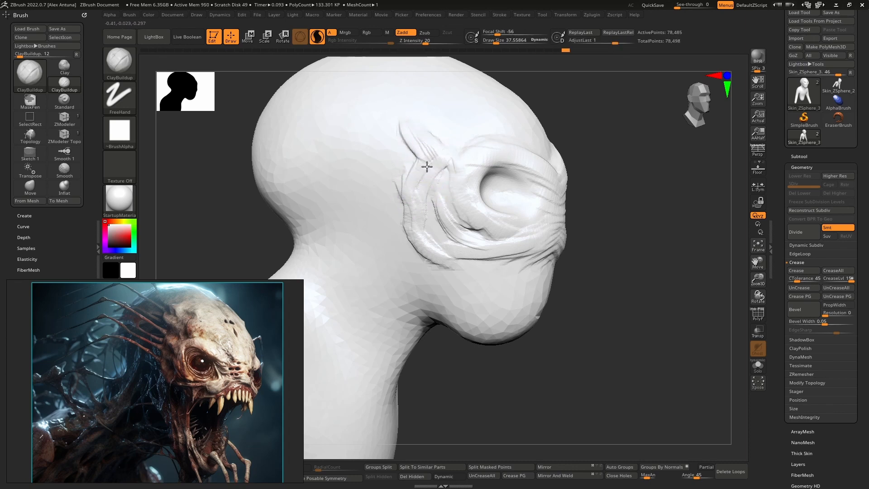
mouse_move(420, 207)
mouse_down()
mouse_move(436, 237)
mouse_move(455, 199)
mouse_move(473, 224)
mouse_move(519, 248)
mouse_move(480, 250)
mouse_up()
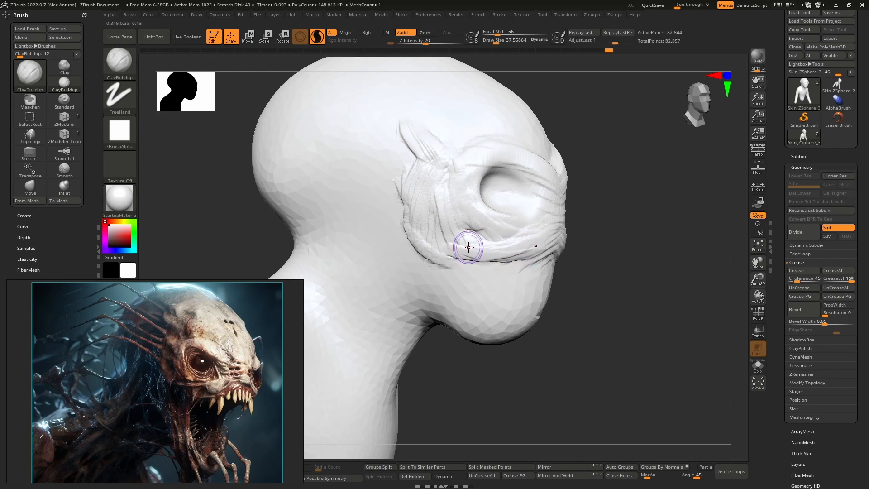
Step: Extend the folds from the cheek down the jaw toward the chin with ClayBuildup
alt+right_drag(475, 267, 456, 213)
mouse_move(453, 233)
mouse_down()
mouse_move(466, 235)
mouse_move(457, 246)
mouse_move(470, 284)
mouse_move(483, 250)
mouse_move(485, 274)
mouse_up()
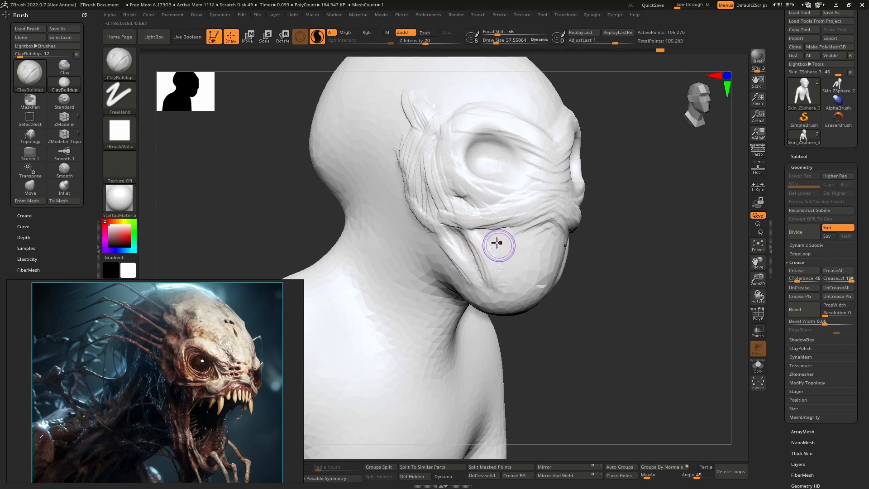
mouse_move(499, 237)
mouse_down()
mouse_move(491, 247)
mouse_move(494, 277)
mouse_up()
right_drag(512, 255, 485, 249)
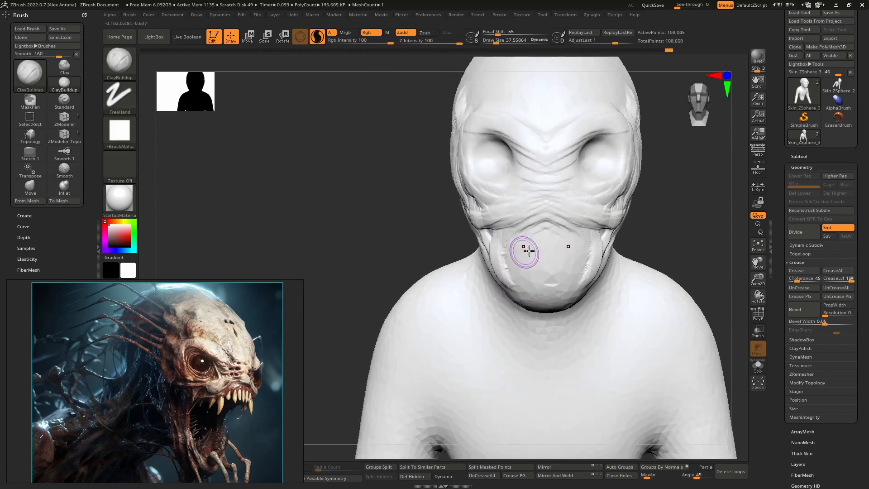
Step: Carve an arched mouth opening into the lower face with ClayBuildup and smooth its edges
mouse_move(543, 229)
mouse_down()
mouse_move(525, 272)
mouse_move(568, 272)
mouse_move(524, 267)
mouse_move(561, 245)
mouse_move(527, 247)
mouse_move(573, 247)
mouse_move(518, 252)
mouse_move(537, 233)
mouse_up()
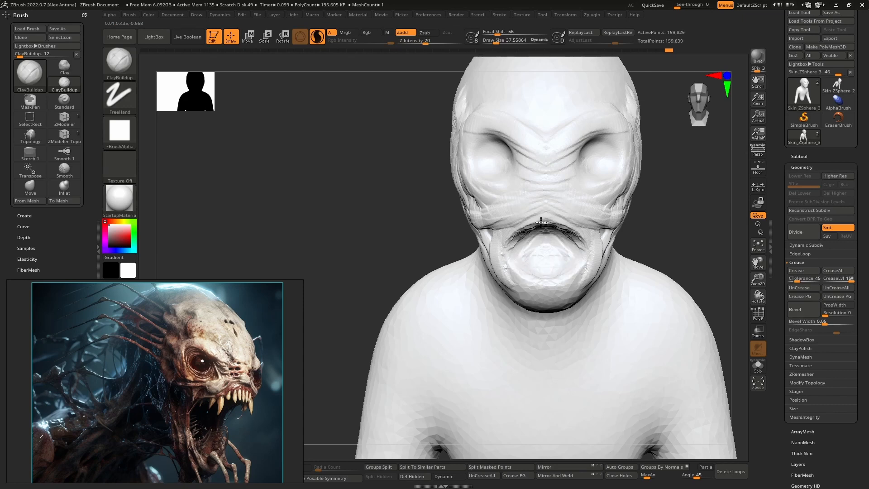
shift+drag(542, 222, 507, 256)
shift+drag(554, 227, 544, 225)
Step: Deepen the mouth cavity with ClayBuildup at draw size about 104 and smooth the wrinkles across the face
key(space)
mouse_move(521, 253)
mouse_down()
mouse_move(560, 271)
mouse_move(494, 232)
mouse_up()
right_drag(494, 232, 556, 226)
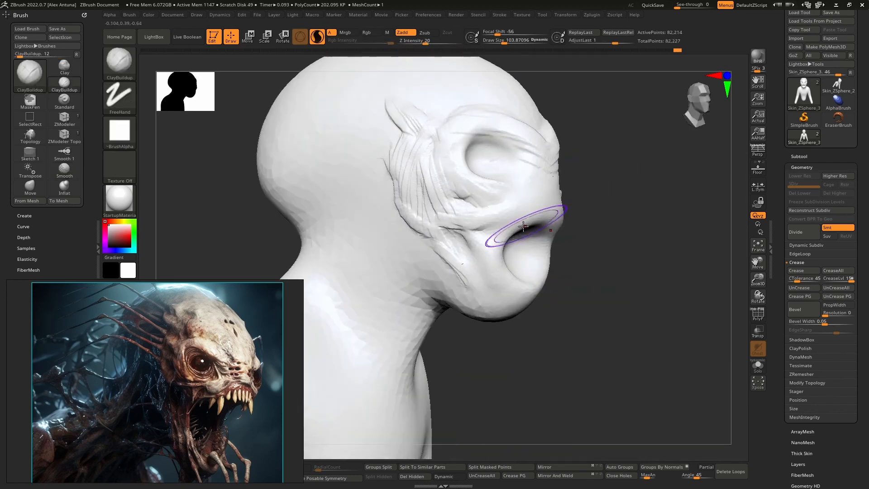
mouse_move(524, 225)
shift+mouse_down()
mouse_move(408, 188)
mouse_move(396, 145)
mouse_move(516, 262)
mouse_move(569, 161)
mouse_move(522, 176)
shift+mouse_up()
right_drag(510, 235, 494, 242)
Step: Carve the mouth cavity deeper beneath the upper lip with ClayBuildup at draw size about 54
key(space)
drag(514, 252, 508, 252)
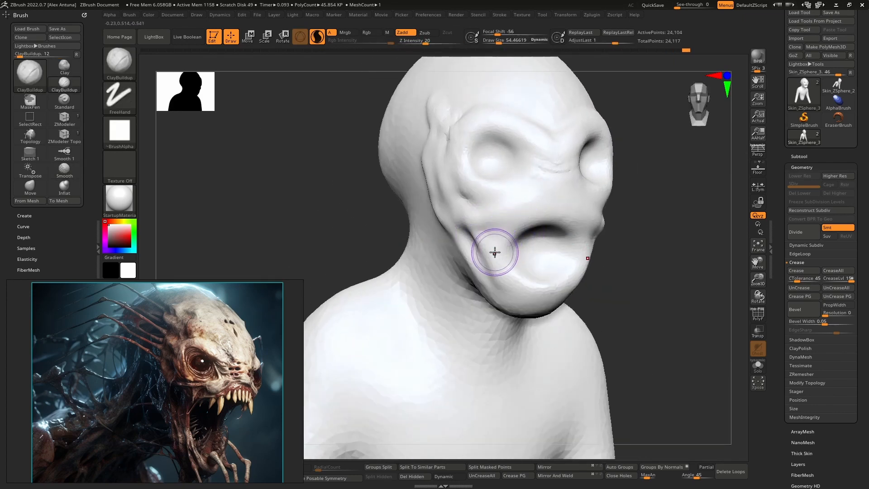
alt+right_drag(531, 241, 488, 252)
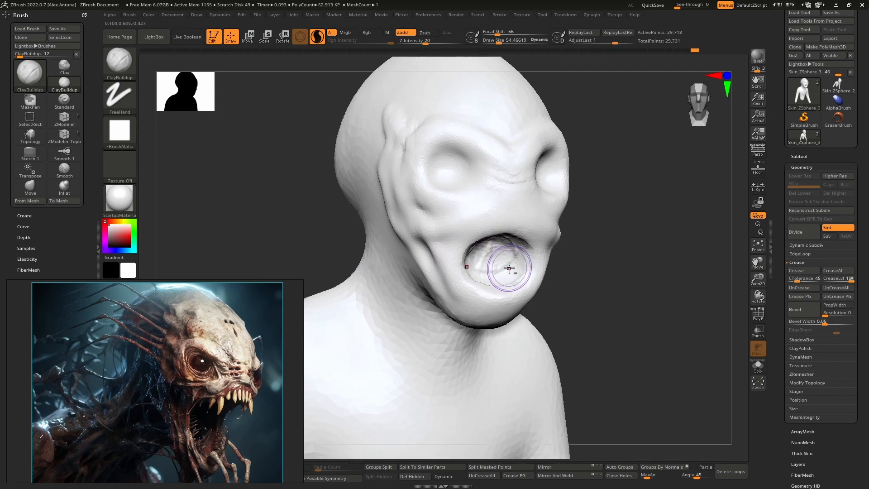
Step: Pull the lower jaw down with the Move brush at draw size about 182 to open the mouth wide
mouse_move(487, 259)
right_down()
mouse_move(504, 239)
mouse_move(479, 237)
right_up()
key(b)
key(m)
key(v)
key(space)
mouse_move(479, 237)
mouse_down()
mouse_move(491, 233)
mouse_move(488, 266)
mouse_up()
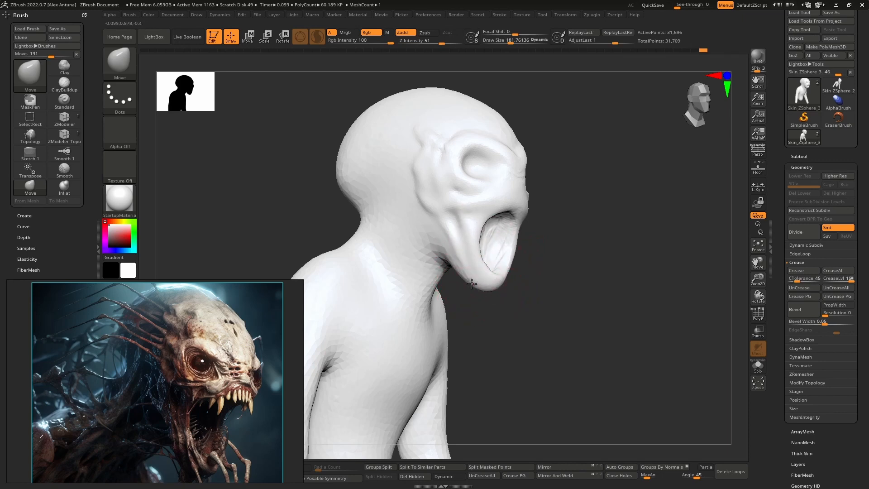
Step: Smooth the mouth interior, cheeks and stretched jaw into cleaner surfaces
right_drag(487, 287, 481, 287)
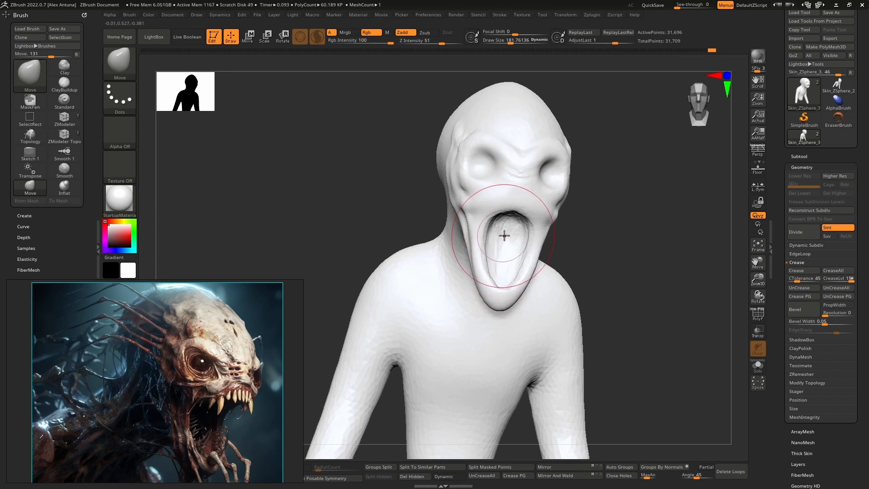
shift+drag(505, 237, 491, 247)
right_drag(491, 247, 510, 253)
shift+drag(510, 254, 491, 290)
mouse_move(491, 290)
right_down()
mouse_move(487, 276)
mouse_move(480, 281)
right_up()
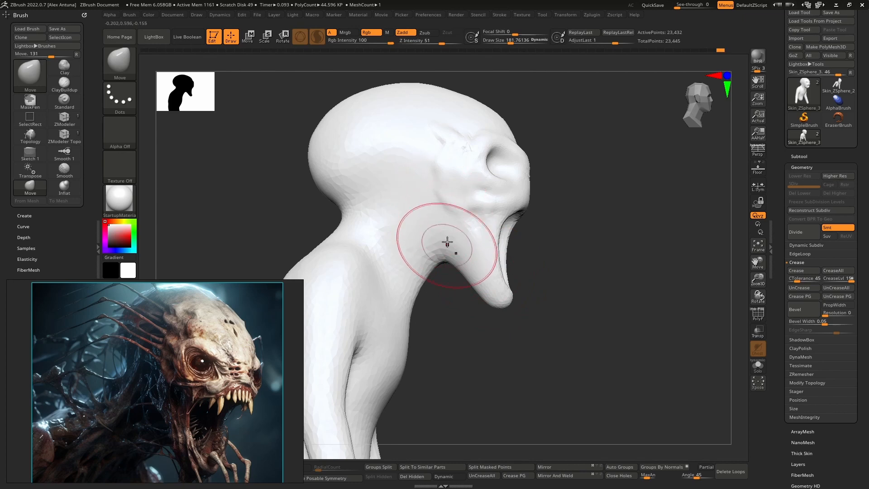
Step: Build a raised jawbone ridge from the jaw hinge to the chin with ClayBuildup at draw size about 48
key(b)
key(c)
key(b)
key(space)
drag(454, 220, 444, 227)
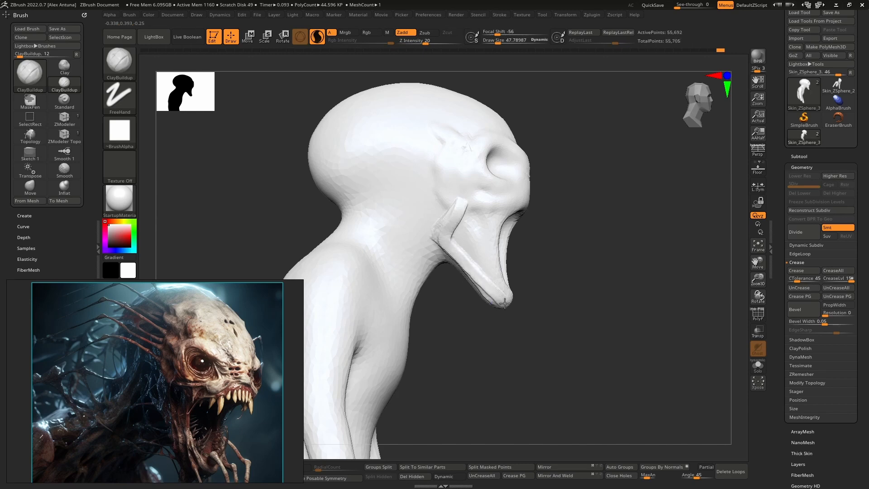
Step: Sculpt stretched skin strands between the cheekbone and lower jaw with ClayBuildup
mouse_move(504, 303)
mouse_down()
mouse_move(468, 258)
mouse_move(475, 216)
mouse_up()
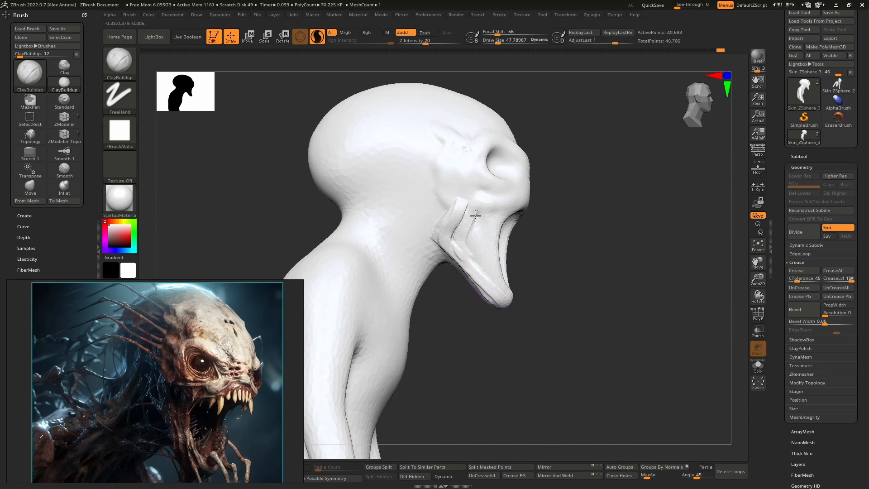
drag(480, 272, 488, 217)
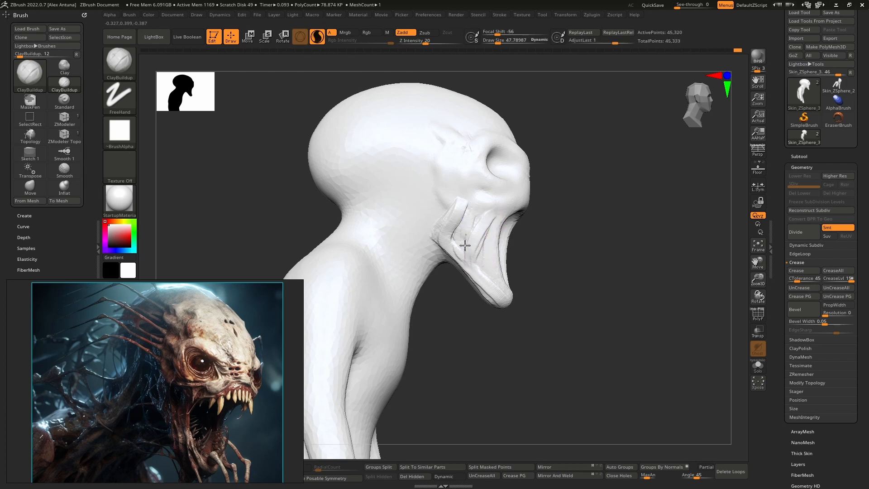
mouse_move(455, 193)
mouse_down()
mouse_move(491, 211)
mouse_move(496, 204)
mouse_up()
right_drag(496, 203, 481, 213)
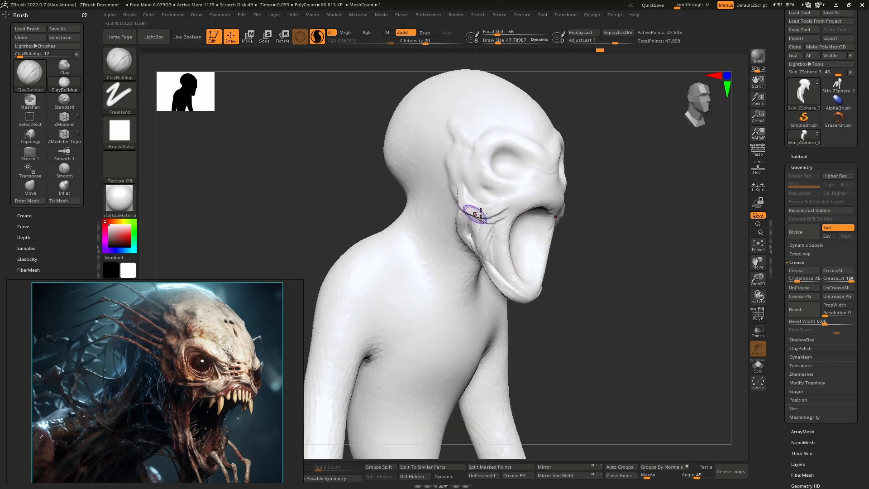
Step: Sculpt curved skin folds across the cheekbone below the eye and rework the jaw hinge with ClayBuildup
mouse_move(464, 186)
mouse_down()
mouse_move(505, 200)
mouse_move(507, 189)
mouse_move(481, 178)
mouse_move(516, 190)
mouse_up()
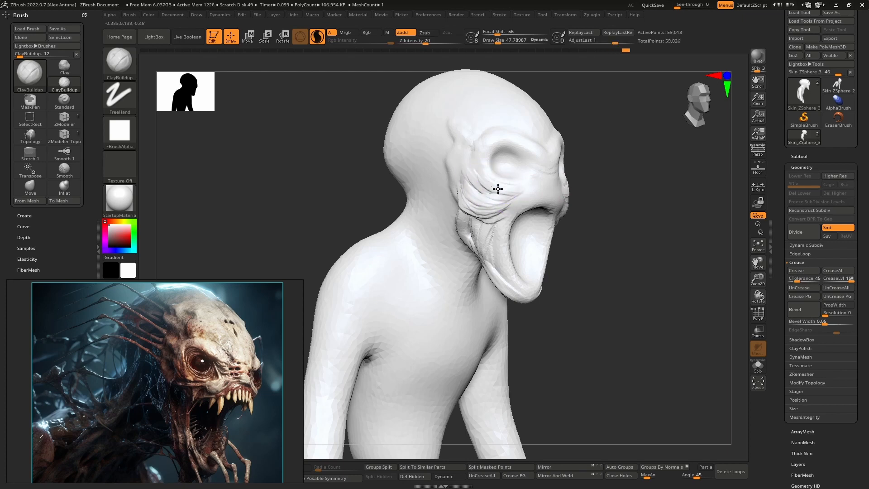
drag(469, 178, 503, 198)
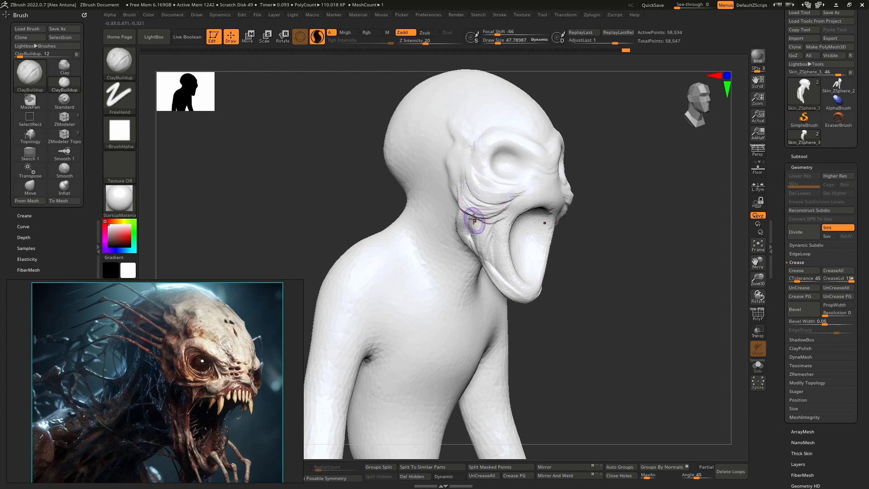
right_drag(474, 219, 491, 207)
mouse_move(490, 208)
mouse_down()
mouse_move(472, 214)
mouse_move(465, 234)
mouse_move(455, 222)
mouse_up()
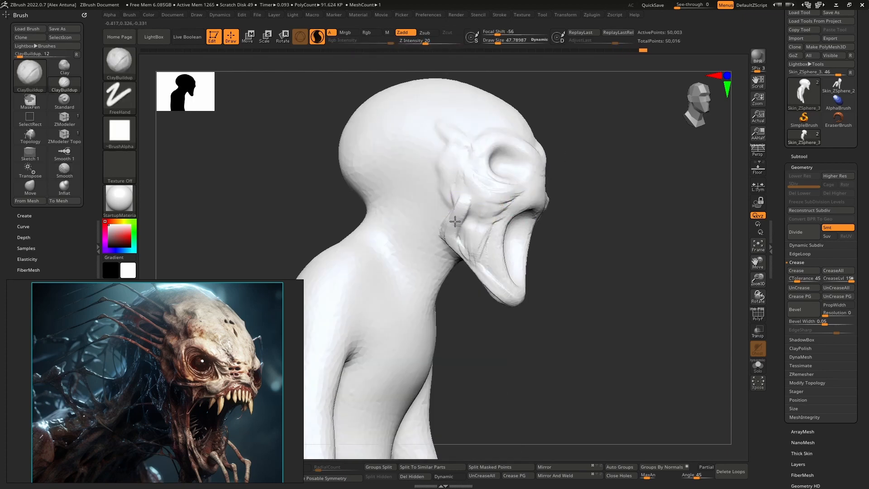
drag(461, 253, 487, 281)
Step: Sculpt folds around the mouth corners and along the upper lip with ClayBuildup at draw size about 23
mouse_move(494, 228)
right_down()
mouse_move(464, 219)
mouse_move(474, 216)
right_up()
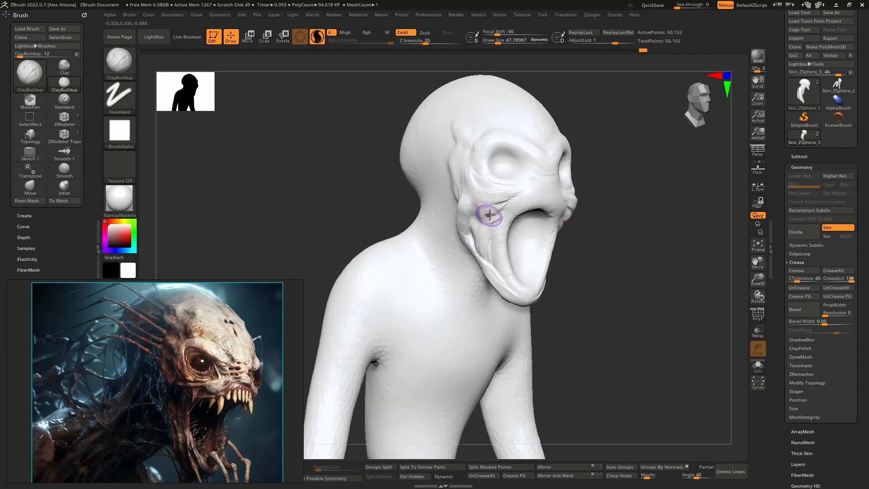
mouse_move(478, 207)
mouse_down()
mouse_move(507, 207)
mouse_move(486, 208)
mouse_up()
key(space)
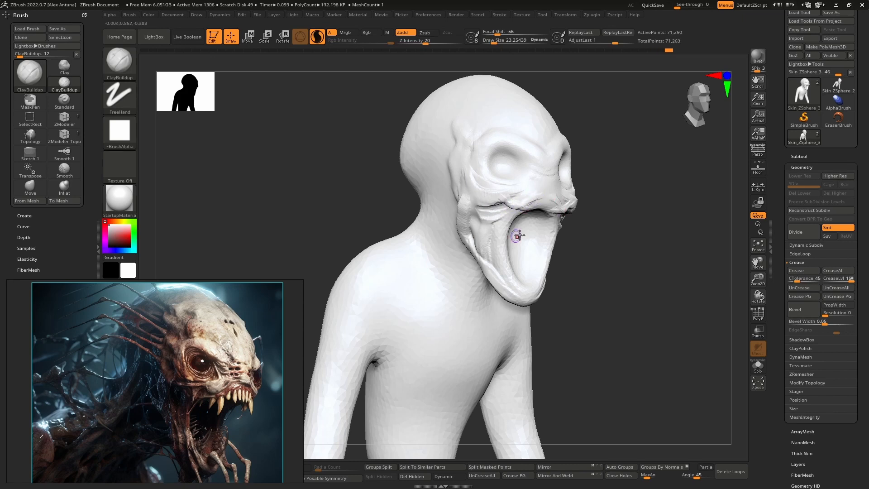
ctrl+right_drag(537, 186, 541, 234)
mouse_move(541, 233)
mouse_down()
mouse_move(562, 209)
mouse_move(496, 227)
mouse_move(476, 216)
mouse_up()
Step: Build a wrinkled gum ridge under the upper lip and carve holes through the cheeks beside the mouth
right_drag(556, 228, 558, 217)
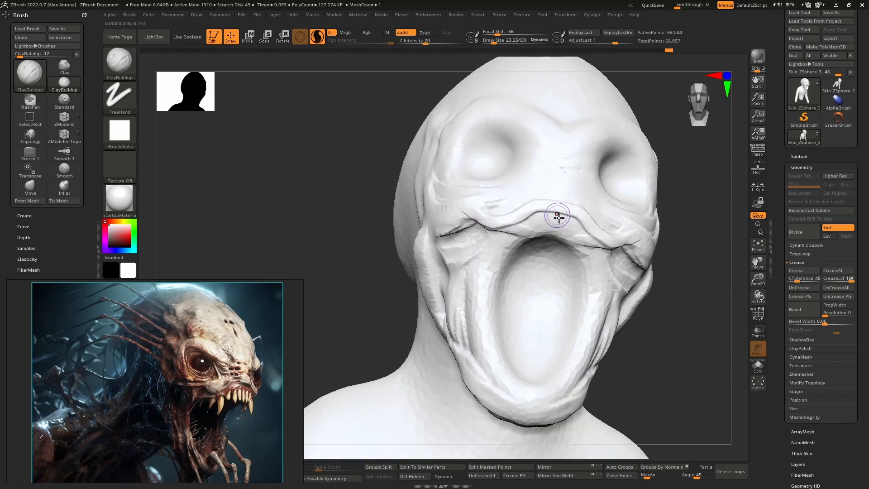
mouse_move(558, 218)
mouse_down()
mouse_move(546, 239)
mouse_move(504, 237)
mouse_move(498, 247)
mouse_move(543, 229)
mouse_move(515, 252)
mouse_move(494, 247)
mouse_move(515, 255)
mouse_move(554, 227)
mouse_move(538, 242)
mouse_up()
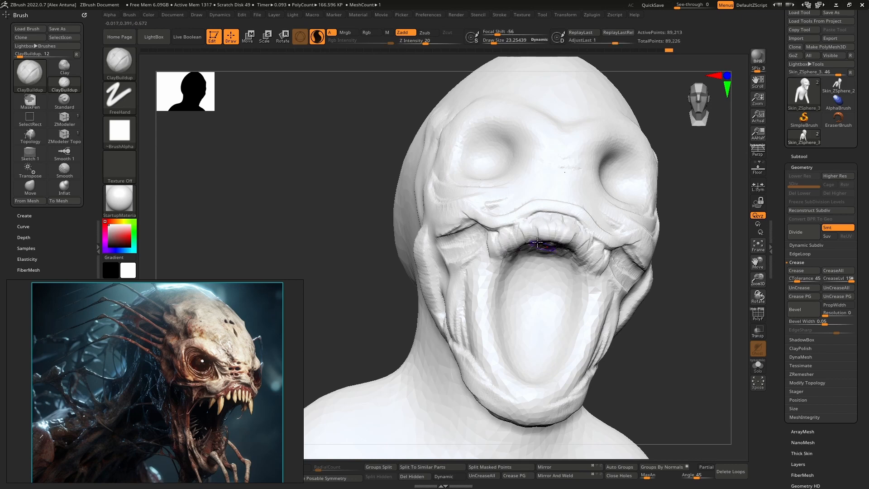
mouse_move(484, 281)
right_down()
mouse_move(502, 283)
mouse_move(504, 294)
right_up()
mouse_move(477, 276)
mouse_down()
mouse_move(483, 292)
mouse_move(468, 263)
mouse_up()
mouse_move(489, 278)
right_down()
mouse_move(465, 269)
mouse_move(533, 285)
mouse_move(481, 271)
right_up()
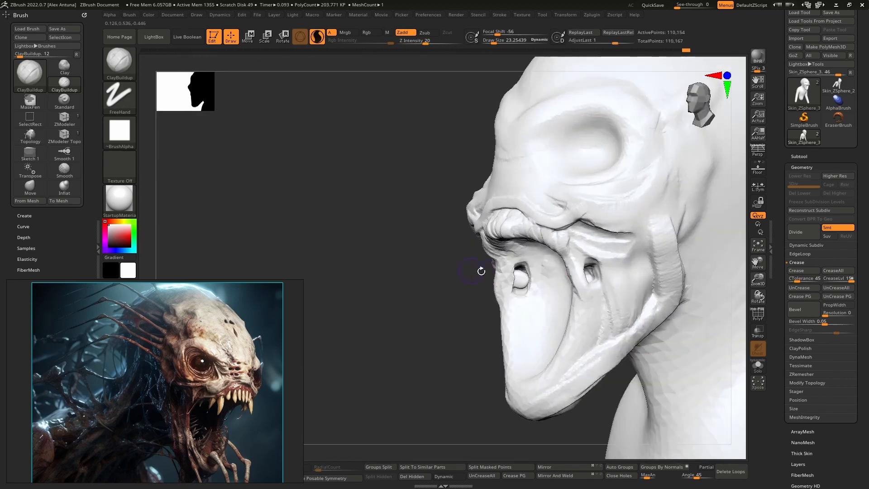
Step: Smooth over the cheek holes on the outer cheek and inside the mouth
shift+drag(518, 287, 521, 280)
key(bracketright)
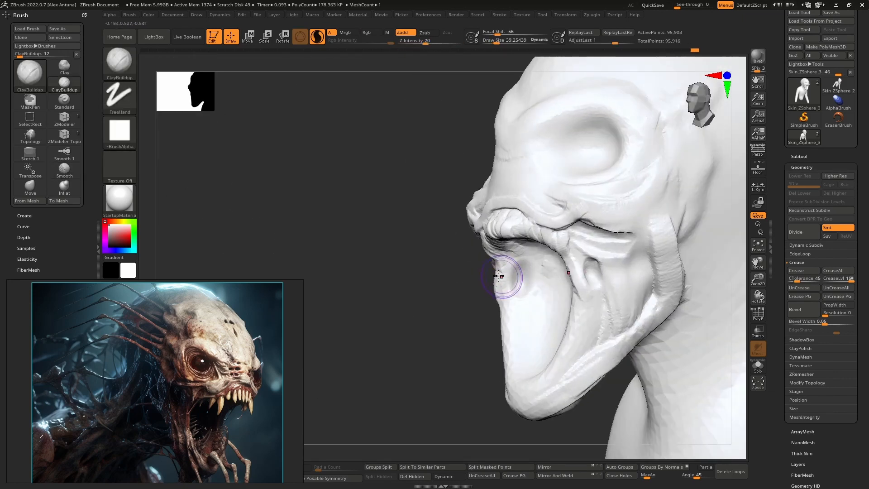
right_drag(504, 278, 584, 277)
mouse_move(479, 274)
shift+mouse_down()
mouse_move(477, 284)
mouse_move(481, 278)
shift+mouse_up()
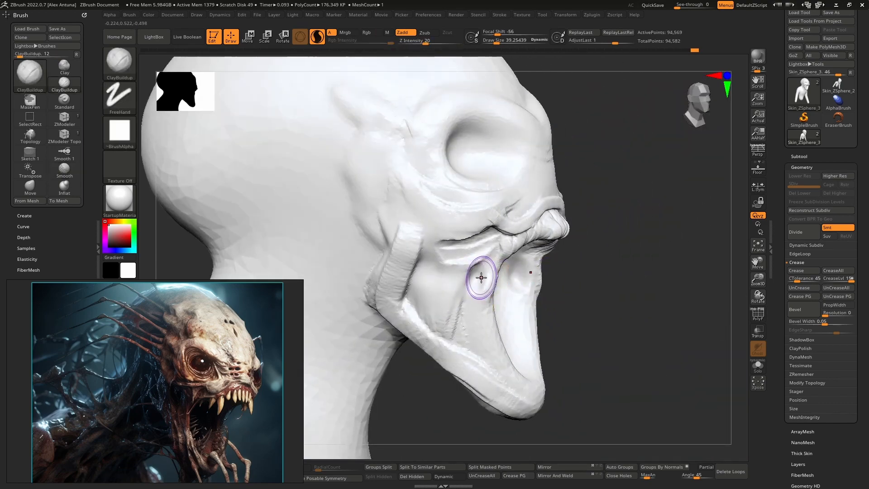
ctrl+right_drag(481, 278, 505, 295)
shift+drag(502, 251, 501, 257)
Step: Carve the cheek pits again with ClayBuildup at draw size about 23 and smooth the surrounding cheek and mouth wall
mouse_move(501, 256)
right_down()
mouse_move(439, 251)
mouse_move(481, 252)
mouse_move(484, 261)
right_up()
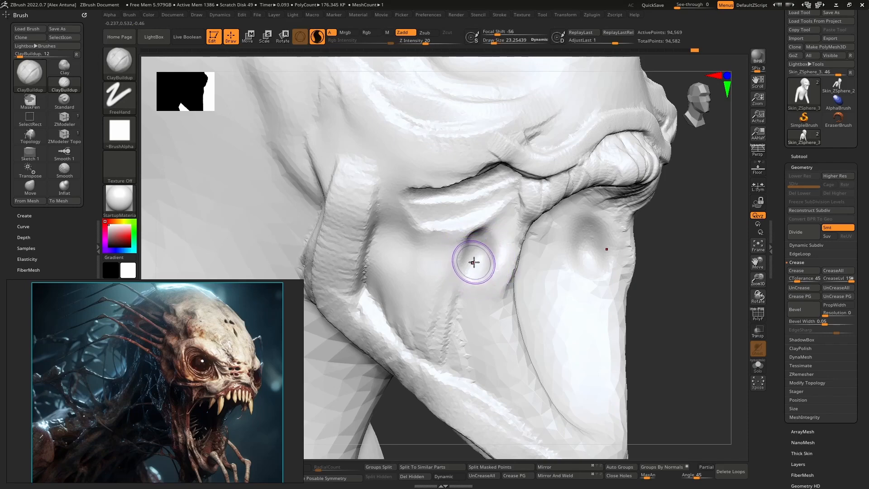
right_drag(504, 263, 535, 257)
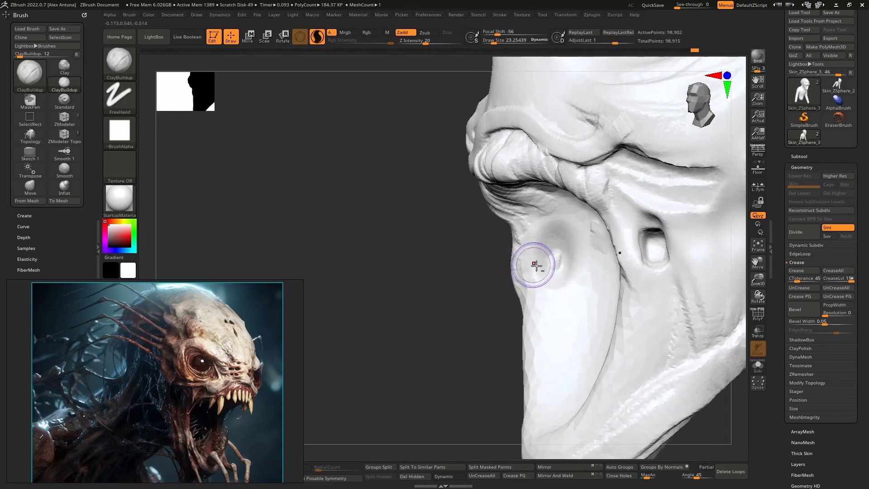
shift+drag(555, 266, 523, 278)
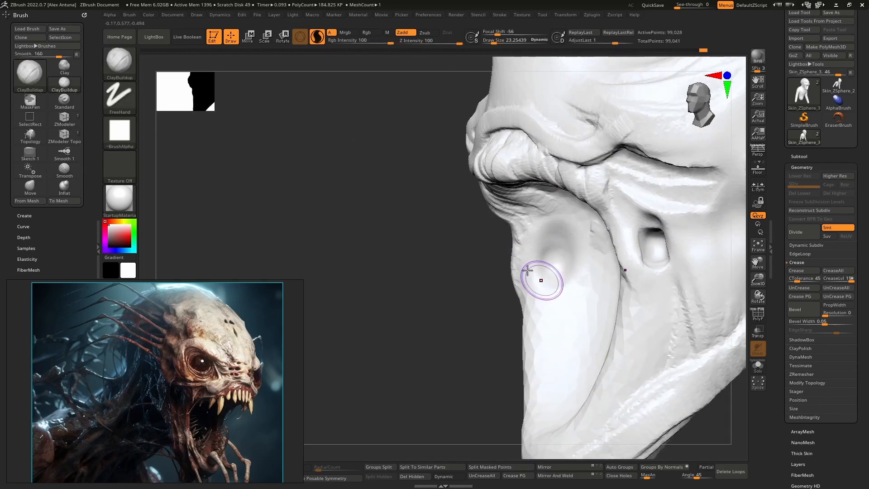
right_drag(523, 278, 528, 267)
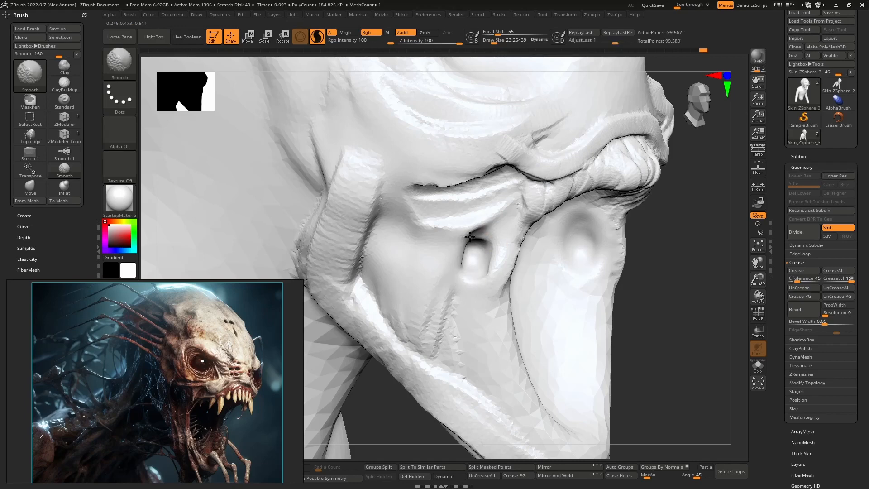
mouse_move(470, 236)
shift+mouse_down()
mouse_move(452, 316)
mouse_move(460, 320)
shift+mouse_up()
Step: Add vertical tendon strands along the mouth edge and down the cheek with ClayBuildup
mouse_move(500, 319)
ctrl+right_down()
mouse_move(497, 268)
mouse_move(510, 230)
mouse_move(507, 237)
ctrl+right_up()
mouse_move(504, 196)
mouse_down()
mouse_move(492, 225)
mouse_move(502, 278)
mouse_up()
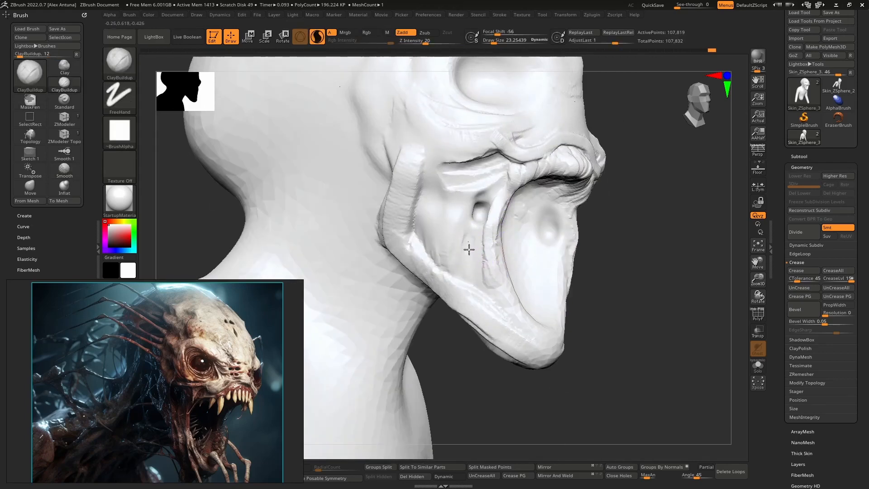
mouse_move(469, 249)
mouse_down()
mouse_move(473, 280)
mouse_move(471, 270)
mouse_up()
Step: Build a thick rim around the eye socket and sculpt the nose bridge with ClayBuildup at draw size about 43
mouse_move(474, 267)
ctrl+right_down()
mouse_move(490, 182)
mouse_move(543, 169)
ctrl+right_up()
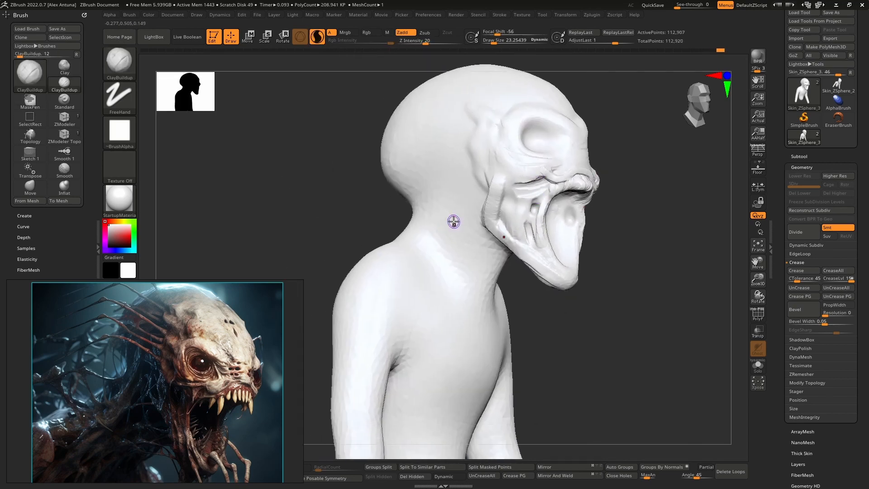
right_drag(453, 221, 449, 240)
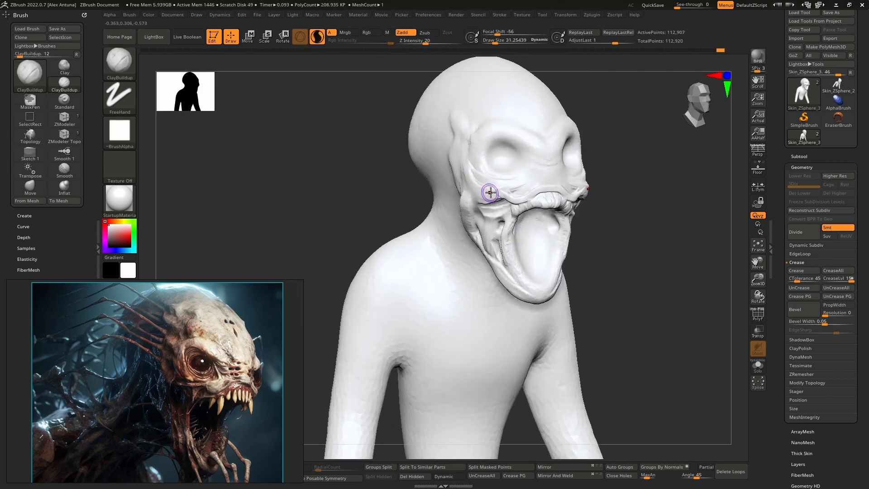
right_drag(490, 192, 471, 235)
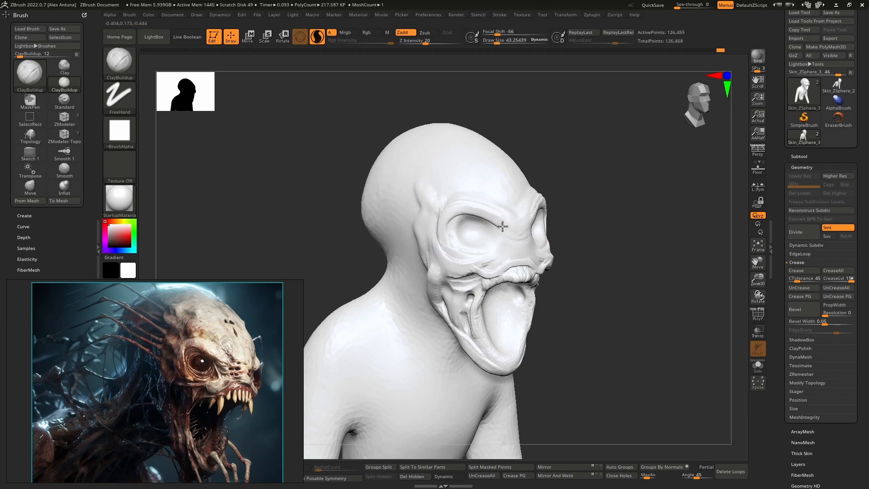
drag(501, 244, 506, 258)
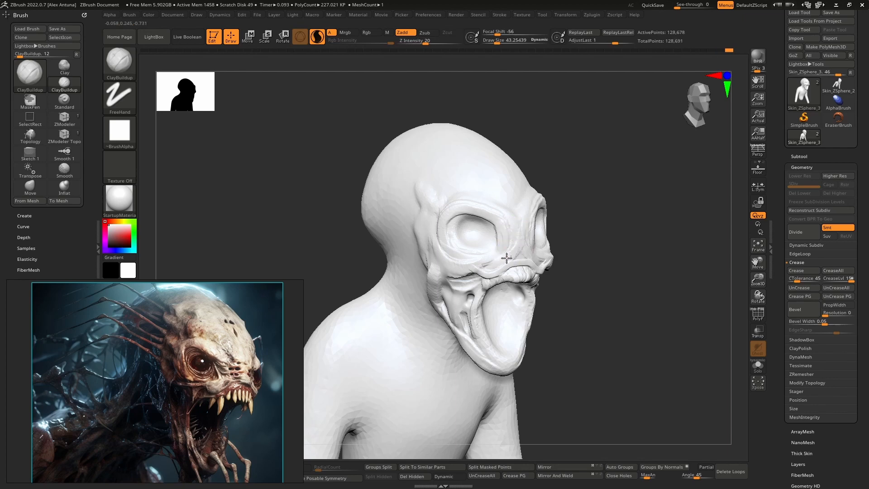
Step: Turn Sculptris Pro off, polish the forehead with hPolish at draw size about 109, and smooth it
mouse_move(522, 218)
right_down()
mouse_move(481, 237)
mouse_move(498, 226)
right_up()
key(b)
key(h)
key(p)
key(space)
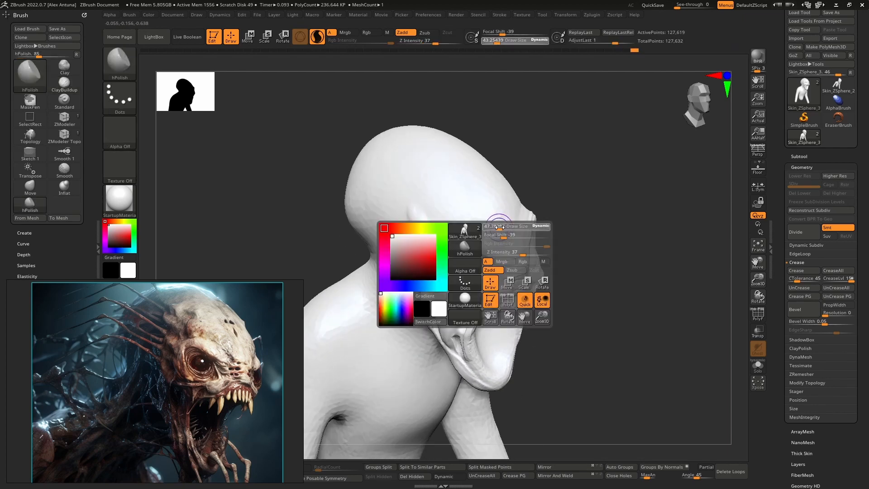
mouse_move(499, 226)
mouse_down()
mouse_move(511, 226)
mouse_move(500, 235)
mouse_move(491, 218)
mouse_up()
key(space)
key(backslash)
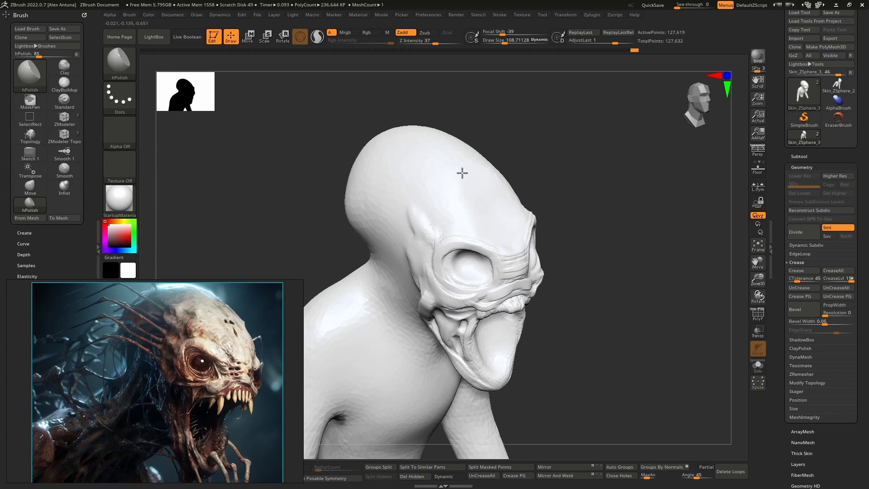
mouse_move(484, 208)
right_down()
mouse_move(506, 185)
mouse_move(490, 202)
right_up()
shift+drag(470, 192, 488, 221)
Step: Sculpt uneven bumps over the forehead and temple with the Standard brush at draw size about 54
key(b)
key(s)
key(t)
right_drag(490, 212, 472, 227)
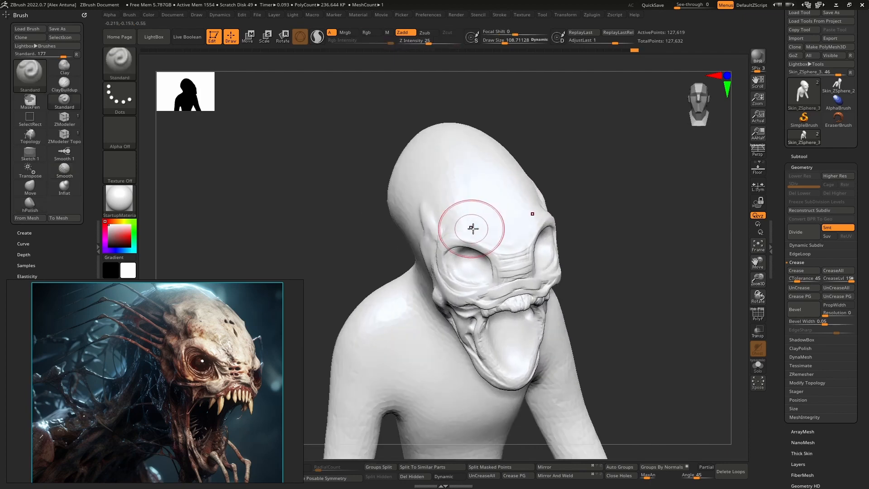
key(space)
drag(482, 226, 476, 227)
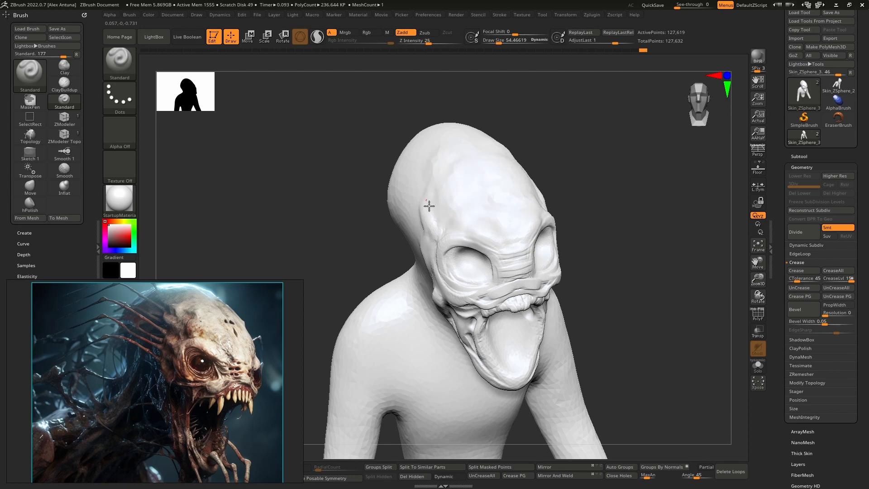
Step: Increase the draw size to about 70 and smooth the bumps on the forehead
mouse_move(432, 200)
right_down()
mouse_move(450, 193)
mouse_move(435, 208)
mouse_move(475, 274)
right_up()
key(bracketright)
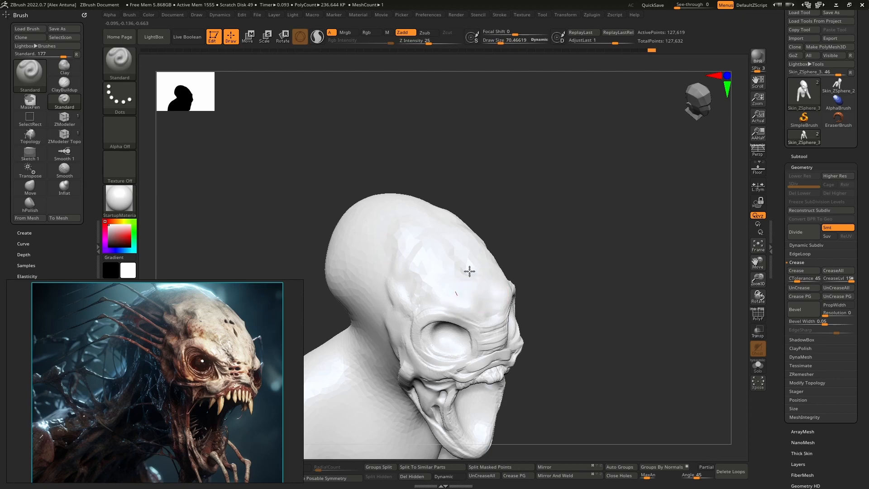
mouse_move(478, 287)
shift+mouse_down()
mouse_move(465, 252)
mouse_move(413, 256)
shift+mouse_up()
Step: Turn Sculptris Pro on, smooth the upper skull, and sculpt shallow bumps along its side with the Standard brush
key(backslash)
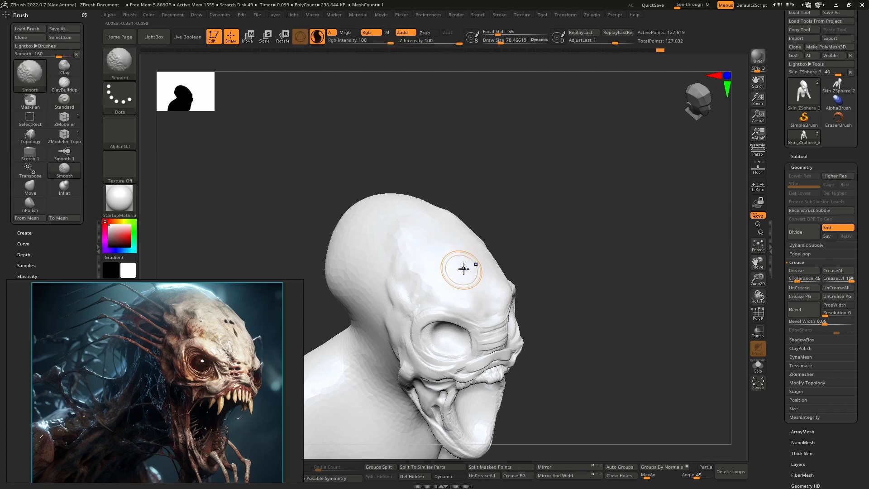
mouse_move(463, 269)
shift+mouse_down()
mouse_move(403, 265)
mouse_move(402, 223)
shift+mouse_up()
mouse_move(426, 283)
mouse_down()
mouse_move(381, 229)
mouse_move(362, 230)
mouse_up()
right_drag(374, 253, 473, 215)
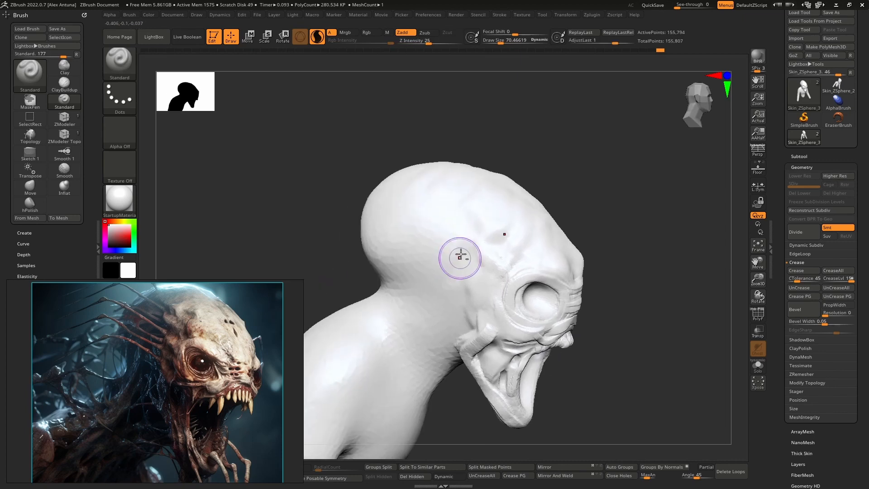
Step: Sculpt bumps over the rear side of the skull and deepen the crease beneath it with the Standard brush at draw size about 70
mouse_move(460, 257)
mouse_down()
mouse_move(407, 264)
mouse_move(364, 238)
mouse_move(371, 267)
mouse_up()
right_drag(372, 254, 419, 248)
drag(356, 263, 324, 250)
mouse_move(327, 252)
mouse_down()
mouse_move(342, 258)
mouse_move(320, 252)
mouse_up()
alt+right_drag(307, 262, 388, 297)
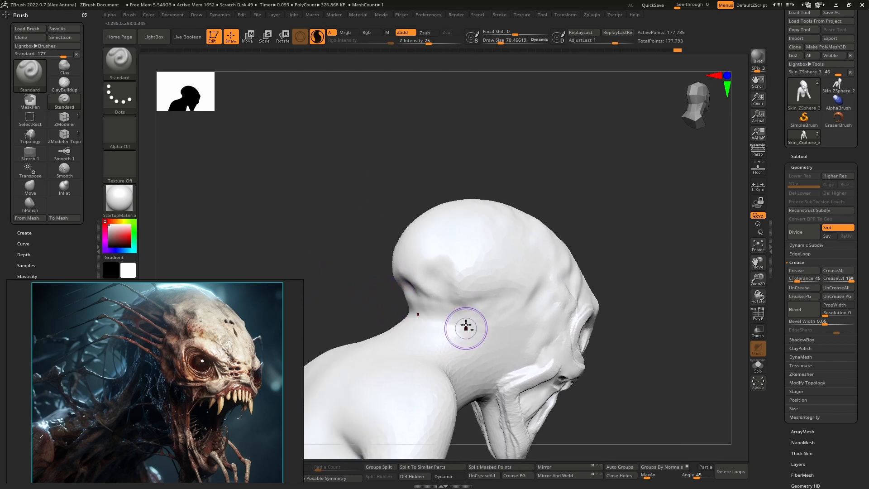
mouse_move(468, 323)
alt+right_down()
mouse_move(430, 264)
mouse_move(401, 270)
mouse_move(429, 254)
mouse_move(478, 263)
mouse_move(380, 253)
alt+right_up()
mouse_move(392, 271)
mouse_down()
mouse_move(429, 273)
mouse_move(393, 274)
mouse_move(405, 305)
mouse_up()
Step: Build muscle strands down the side of the neck with the ClayBuildup brush and quick-save the project
key(b)
key(c)
key(b)
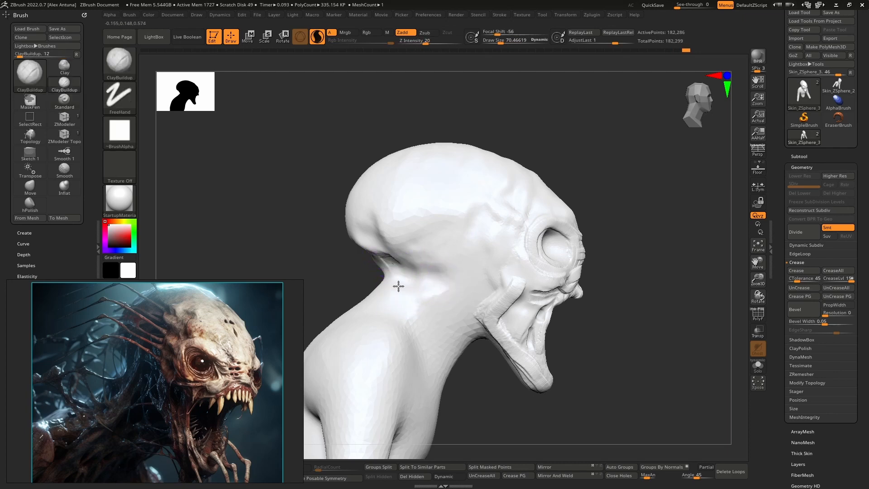
mouse_move(380, 261)
mouse_down()
mouse_move(398, 265)
mouse_move(402, 287)
mouse_move(433, 290)
mouse_move(436, 311)
mouse_move(471, 287)
mouse_move(479, 291)
mouse_move(466, 321)
mouse_up()
right_drag(483, 290, 457, 280)
drag(480, 272, 498, 229)
click(655, 6)
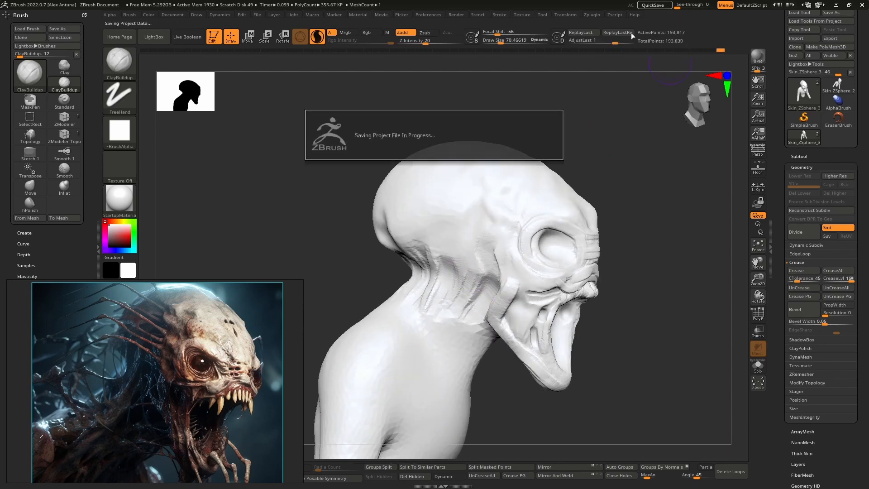
Step: Build up clay from the upper neck behind the jaw to the temple and smooth it into the skull
mouse_move(490, 272)
mouse_down()
mouse_move(490, 238)
mouse_move(475, 254)
mouse_move(483, 236)
mouse_up()
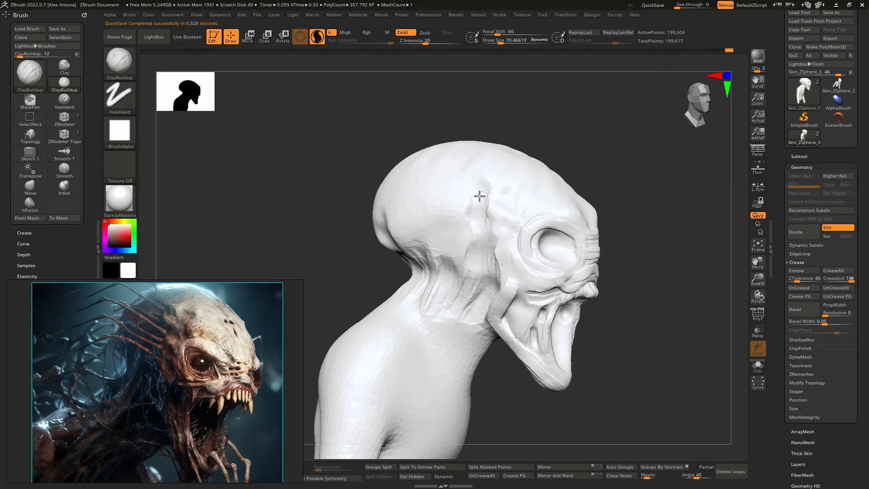
drag(480, 196, 470, 198)
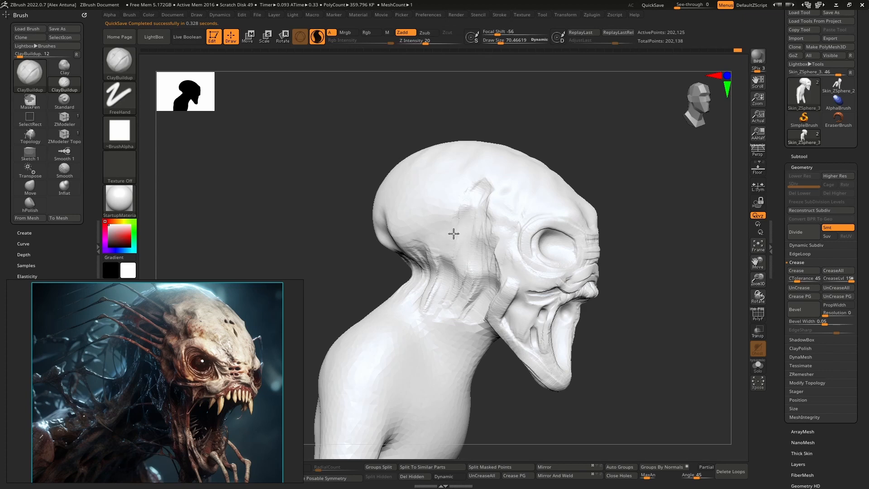
mouse_move(453, 233)
shift+mouse_down()
mouse_move(443, 225)
mouse_move(451, 222)
shift+mouse_up()
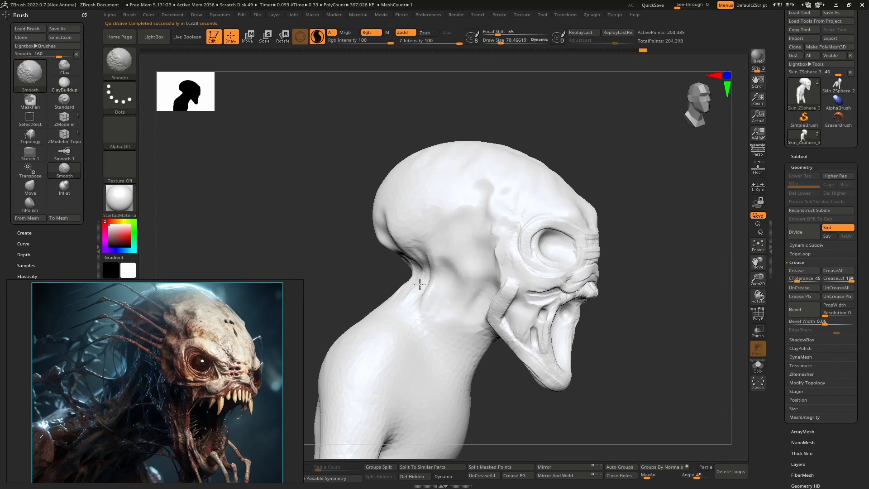
shift+drag(432, 254, 438, 286)
mouse_move(466, 302)
right_down()
mouse_move(456, 296)
mouse_move(485, 273)
right_up()
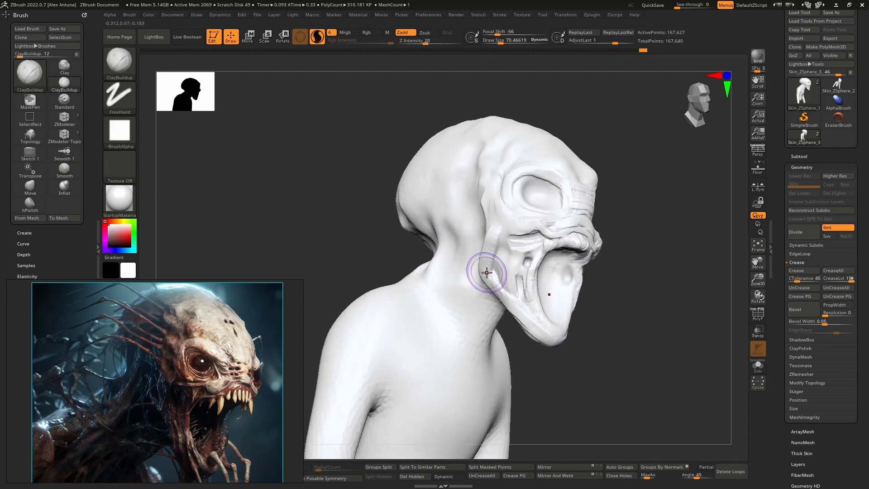
Step: Add ClayBuildup strokes down the front of the neck and across its base under the jaw at draw size about 70
drag(462, 286, 457, 290)
right_drag(456, 290, 459, 290)
mouse_move(451, 244)
mouse_down()
mouse_move(436, 311)
mouse_move(451, 332)
mouse_move(485, 332)
mouse_move(461, 346)
mouse_up()
mouse_move(461, 344)
alt+right_down()
mouse_move(463, 294)
mouse_move(446, 291)
alt+right_up()
mouse_move(452, 287)
mouse_down()
mouse_move(490, 300)
mouse_move(469, 285)
mouse_move(509, 312)
mouse_move(485, 266)
mouse_up()
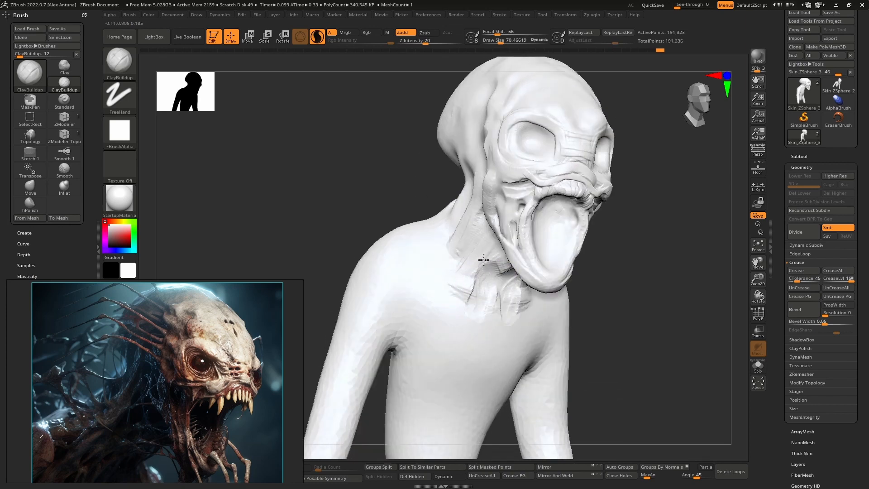
Step: Reduce the draw size to about 54, build up the throat and neck muscles beneath the jaw, and smooth them
mouse_move(494, 253)
right_down()
mouse_move(499, 245)
mouse_move(490, 285)
mouse_move(493, 243)
right_up()
mouse_move(499, 248)
mouse_down()
mouse_move(503, 270)
mouse_move(527, 228)
mouse_up()
mouse_move(526, 227)
alt+right_down()
mouse_move(473, 282)
mouse_move(493, 254)
alt+right_up()
key([)
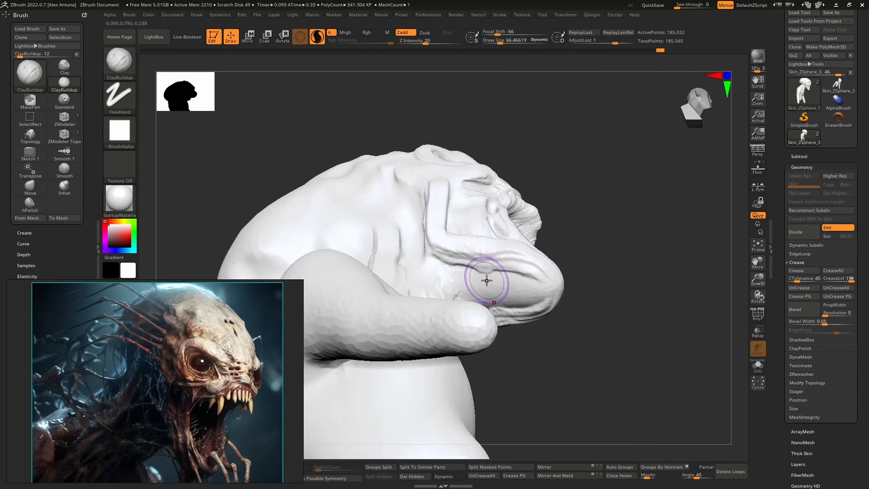
drag(486, 280, 482, 278)
right_drag(481, 278, 463, 291)
drag(463, 291, 553, 282)
right_drag(503, 280, 470, 317)
mouse_move(441, 270)
mouse_down()
mouse_move(427, 283)
mouse_move(446, 300)
mouse_move(423, 345)
mouse_move(465, 311)
mouse_up()
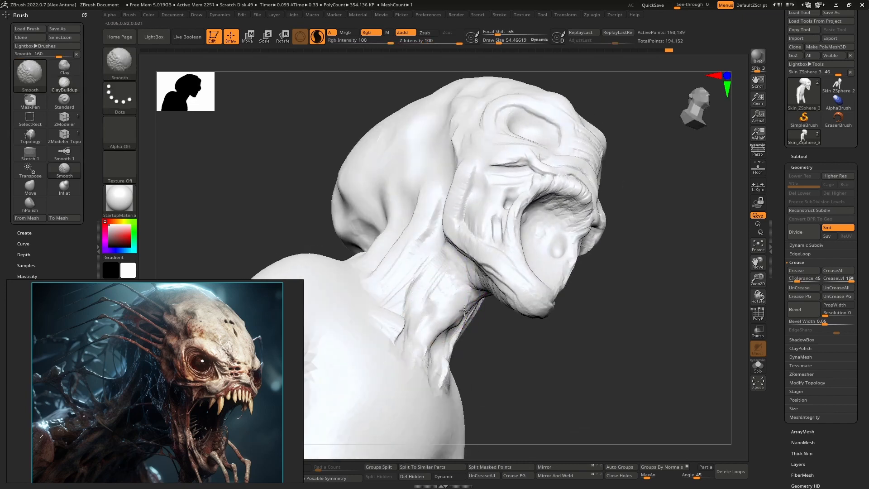
mouse_move(509, 297)
right_down()
mouse_move(449, 305)
mouse_move(487, 320)
right_up()
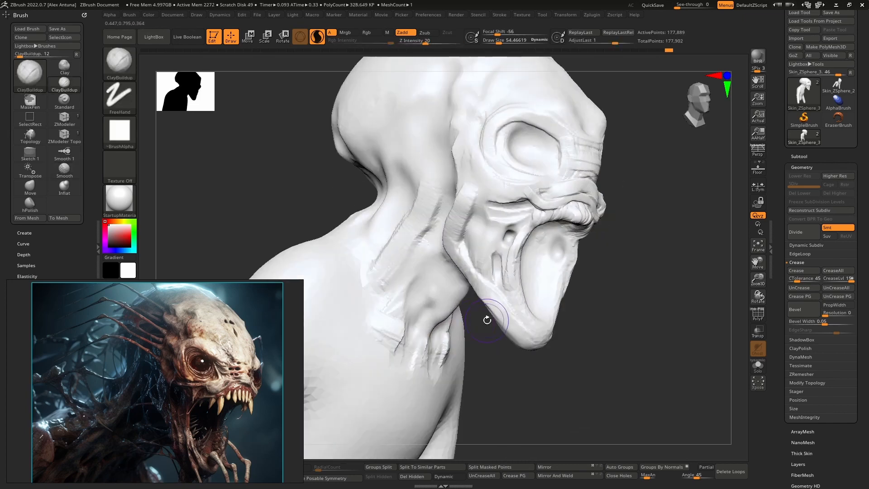
Step: Smooth the base of the neck and build a raised collarbone ridge across it with ClayBuildup at draw size about 54
right_drag(394, 322, 459, 318)
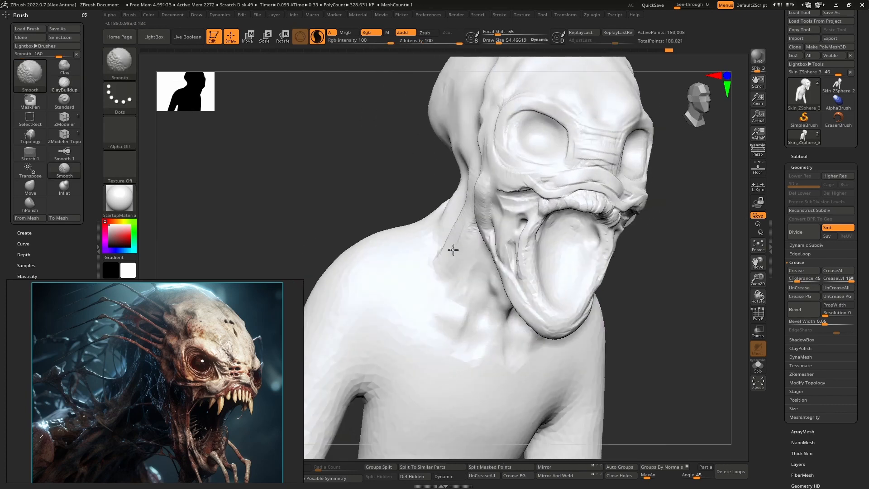
shift+drag(427, 306, 432, 313)
mouse_move(434, 308)
right_down()
mouse_move(509, 297)
mouse_move(437, 300)
mouse_move(438, 268)
right_up()
mouse_move(467, 295)
mouse_down()
mouse_move(436, 268)
mouse_move(446, 272)
mouse_up()
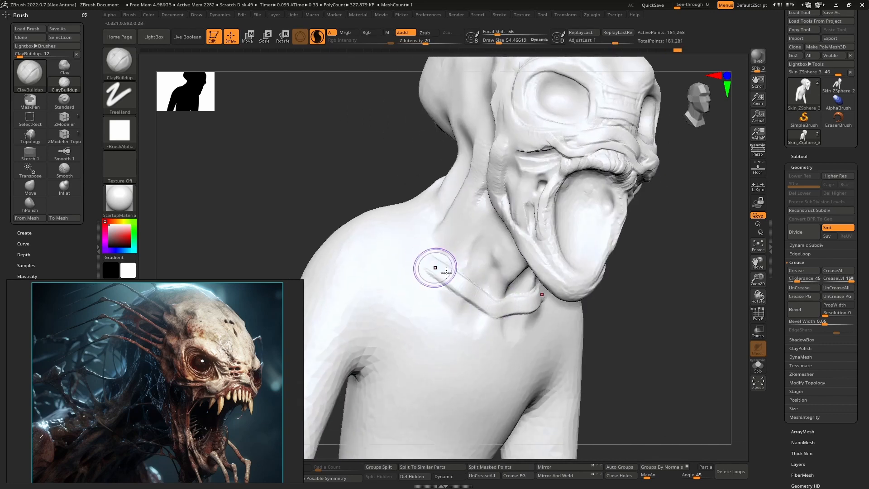
drag(493, 298, 510, 313)
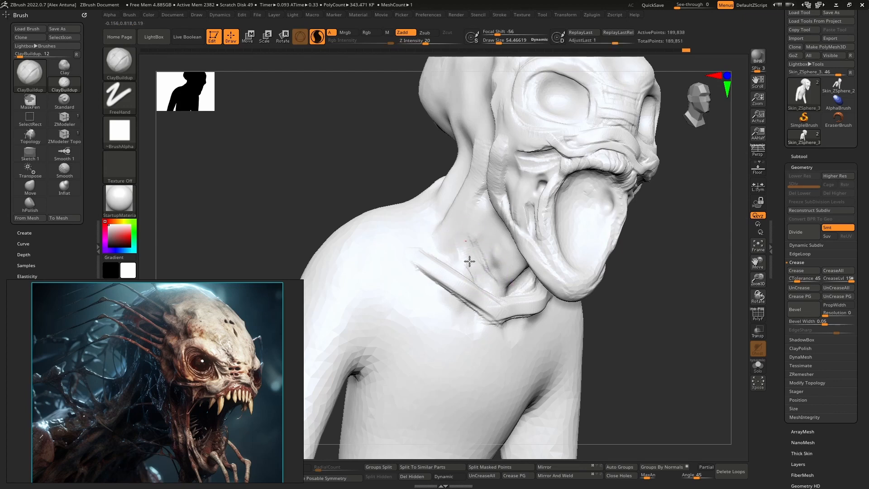
Step: Build long tendons down the side of the neck to the collarbone and add thin muscle strands across the throat
drag(453, 197, 454, 229)
mouse_move(444, 223)
alt+right_down()
mouse_move(446, 298)
mouse_move(482, 302)
alt+right_up()
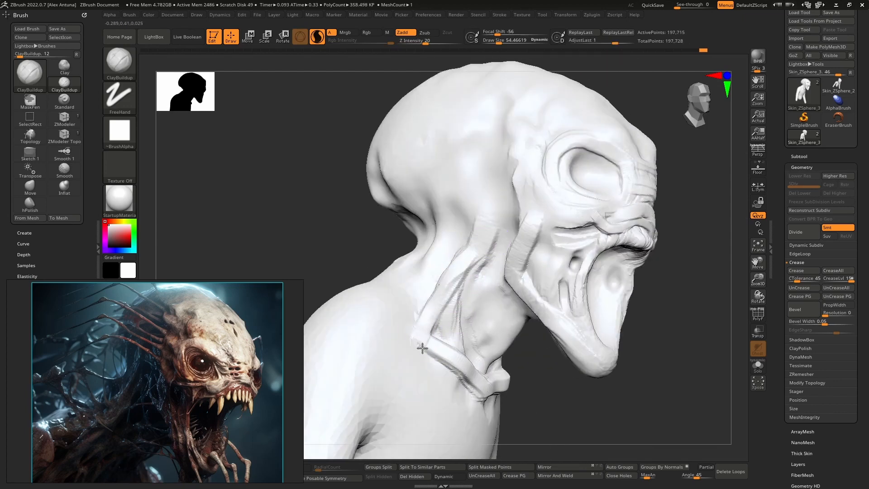
drag(423, 348, 428, 338)
mouse_move(461, 331)
right_down()
mouse_move(429, 324)
mouse_move(494, 315)
right_up()
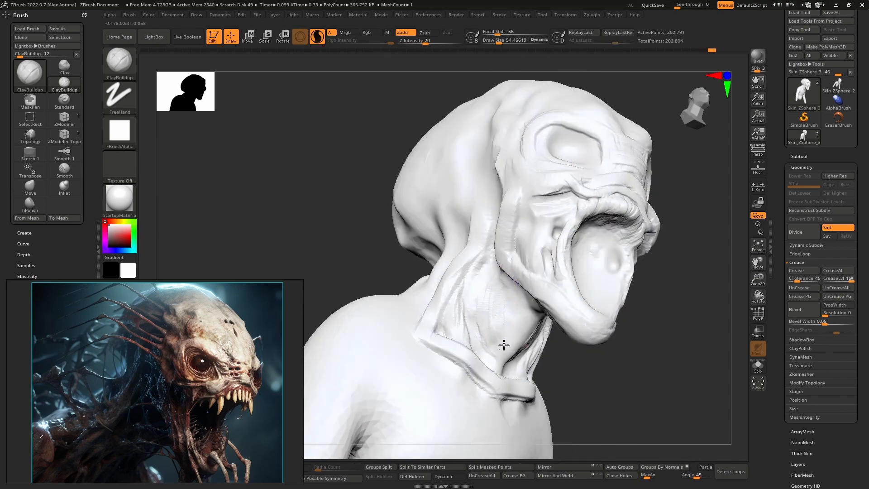
mouse_move(488, 264)
right_down()
mouse_move(538, 301)
mouse_move(490, 287)
mouse_move(457, 303)
mouse_move(474, 311)
mouse_move(467, 287)
mouse_move(501, 256)
mouse_move(457, 333)
right_up()
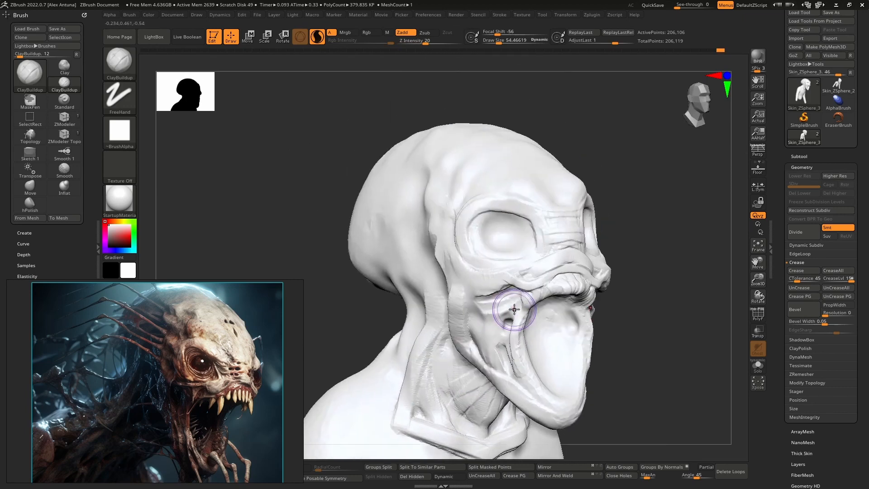
Step: Switch to the Move brush at draw size about 222 and pull the brow down between the eyes
key(shift)
key(b)
key(m)
key(v)
key(space)
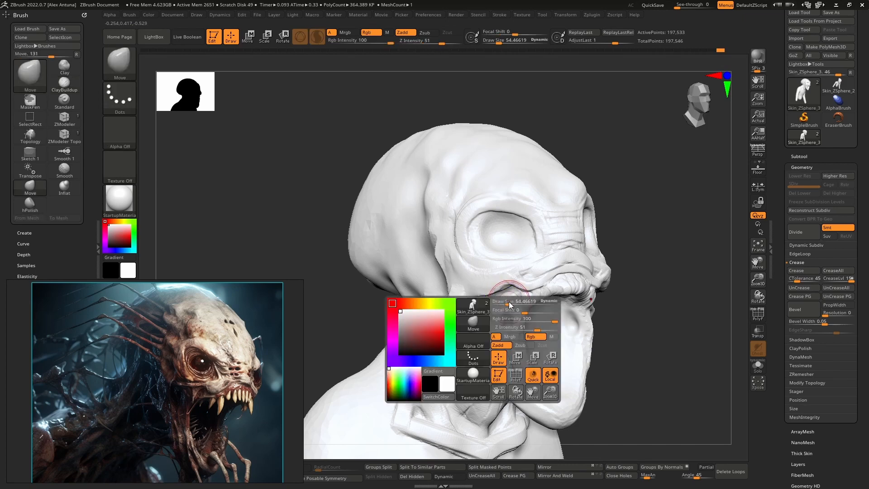
drag(514, 301, 534, 300)
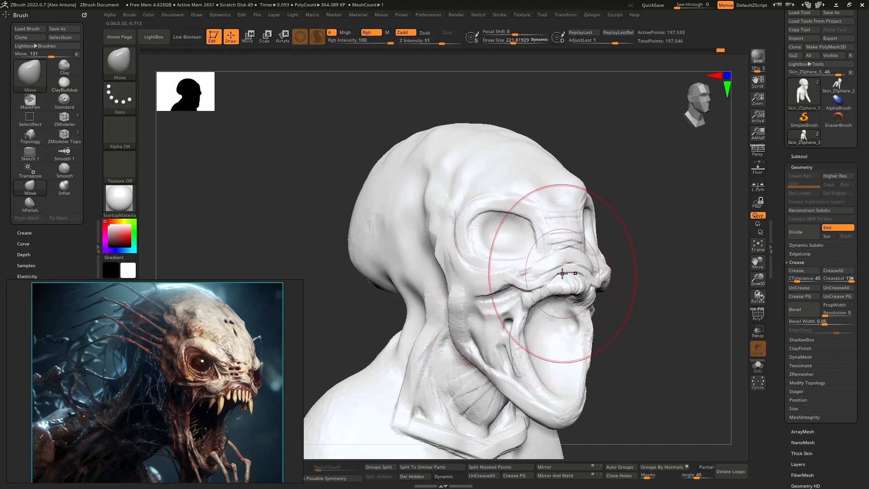
right_drag(555, 257, 582, 247)
drag(555, 210, 556, 219)
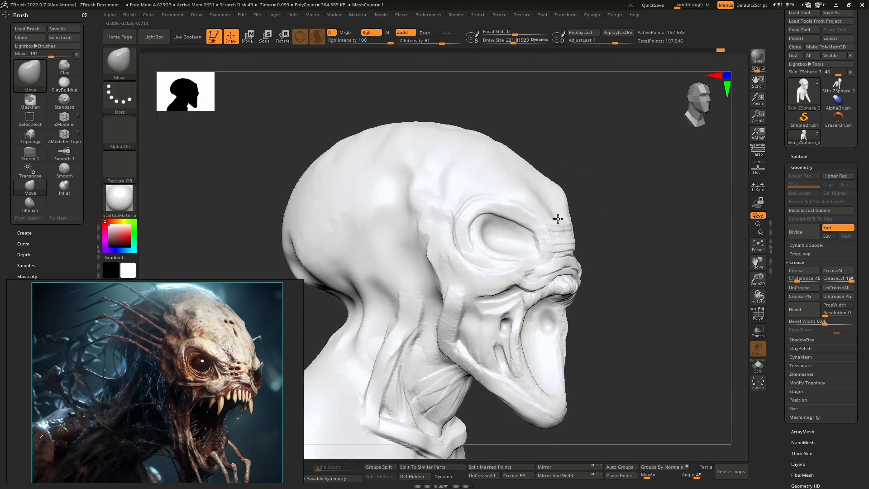
right_drag(557, 219, 511, 220)
drag(568, 216, 569, 225)
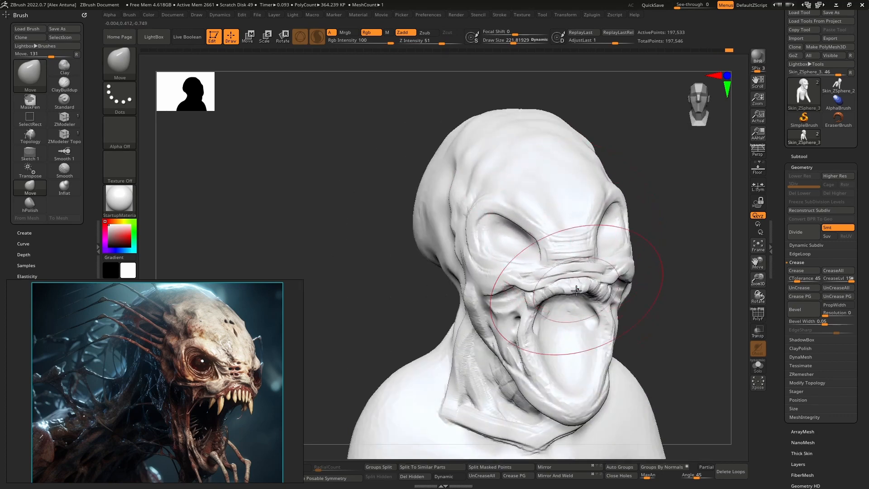
Step: Raise the upper lip, lower the central brow further, and adjust the side of the face with the Move brush
drag(576, 288, 577, 266)
drag(565, 210, 567, 221)
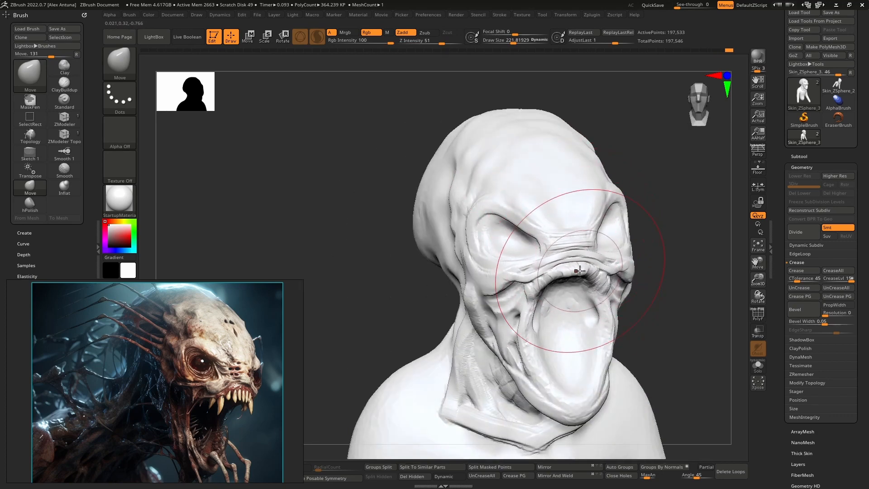
drag(580, 265, 580, 276)
mouse_move(580, 276)
right_down()
mouse_move(583, 267)
mouse_move(502, 226)
right_up()
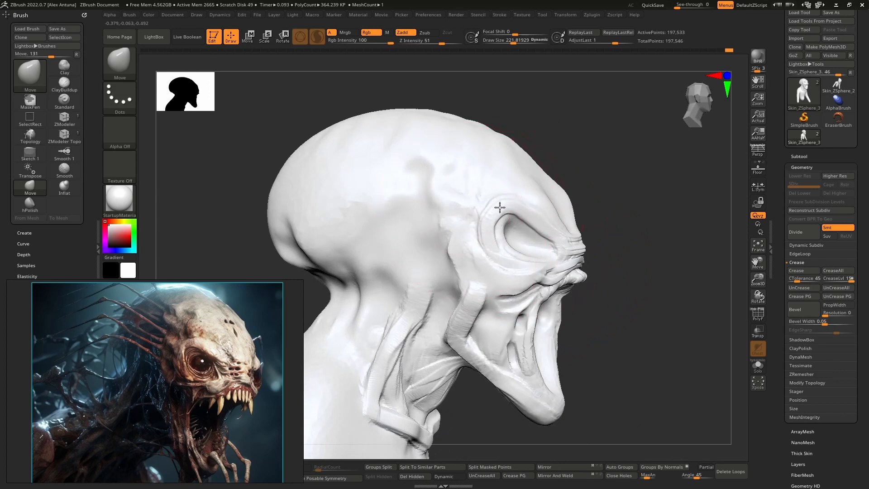
mouse_move(443, 253)
mouse_down()
mouse_move(458, 250)
mouse_move(442, 248)
mouse_up()
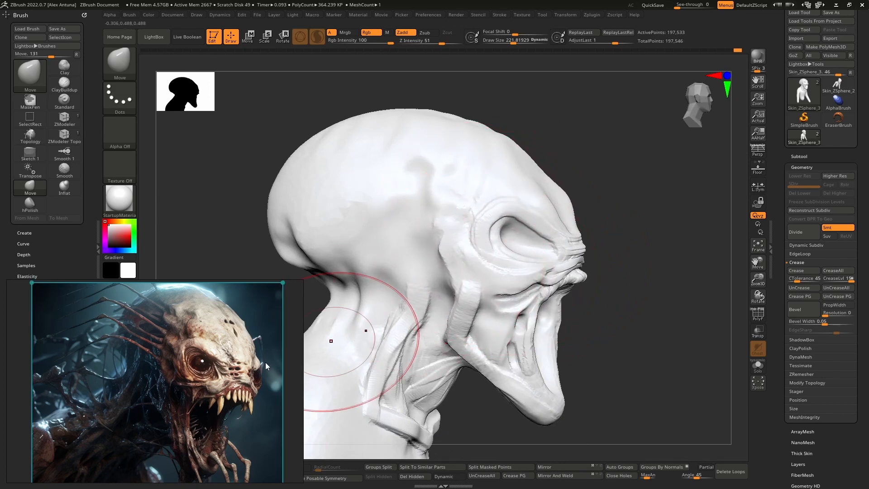
Step: Browse the creature reference images and examine the skull-faced creature's head and neck up close
scroll(173, 384, down, 4)
middle_drag(131, 446, 259, 361)
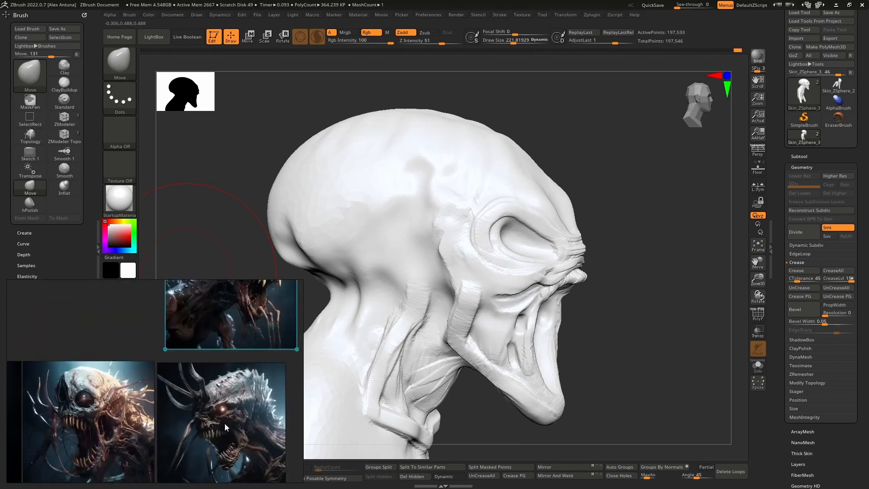
middle_drag(210, 440, 259, 389)
scroll(177, 364, up, 3)
middle_drag(146, 353, 792, 317)
mouse_move(248, 353)
middle_down()
mouse_move(171, 369)
mouse_move(160, 255)
middle_up()
scroll(210, 355, up, 2)
middle_drag(283, 368, 210, 360)
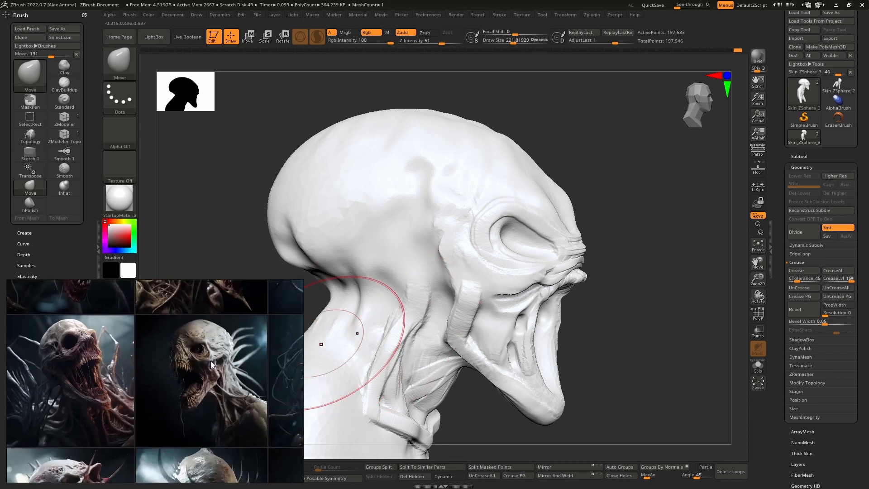
scroll(211, 358, up, 5)
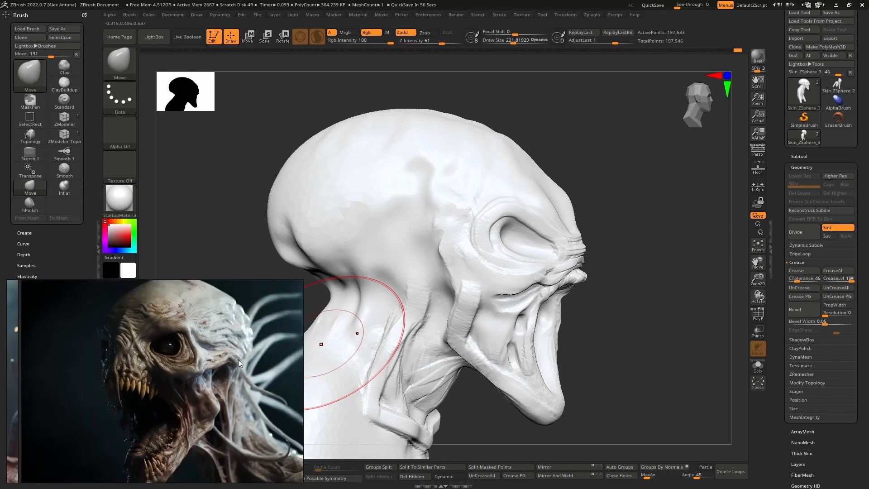
Step: Flip the skull-faced creature reference horizontally so it faces the same way as the sculpt, and frame it
scroll(238, 359, down, 4)
middle_drag(237, 373, 187, 352)
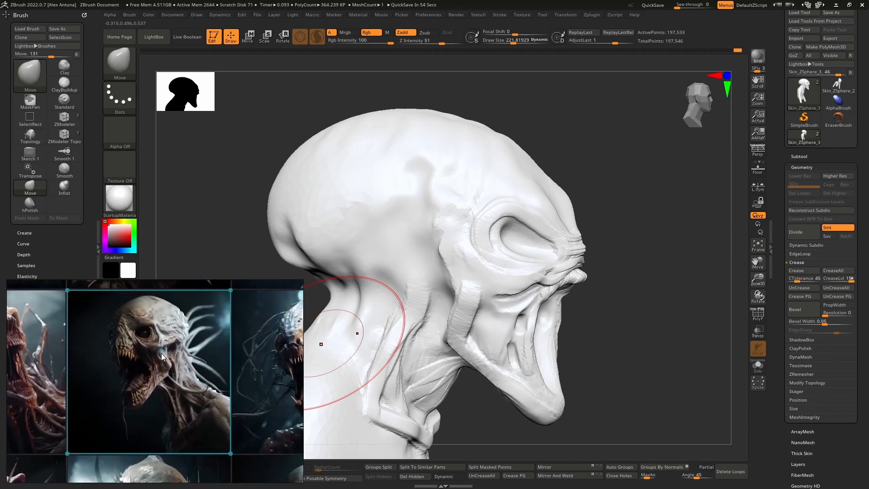
mouse_move(143, 349)
ctrl+mouse_down()
mouse_move(155, 357)
mouse_move(128, 358)
mouse_move(143, 349)
ctrl+mouse_up()
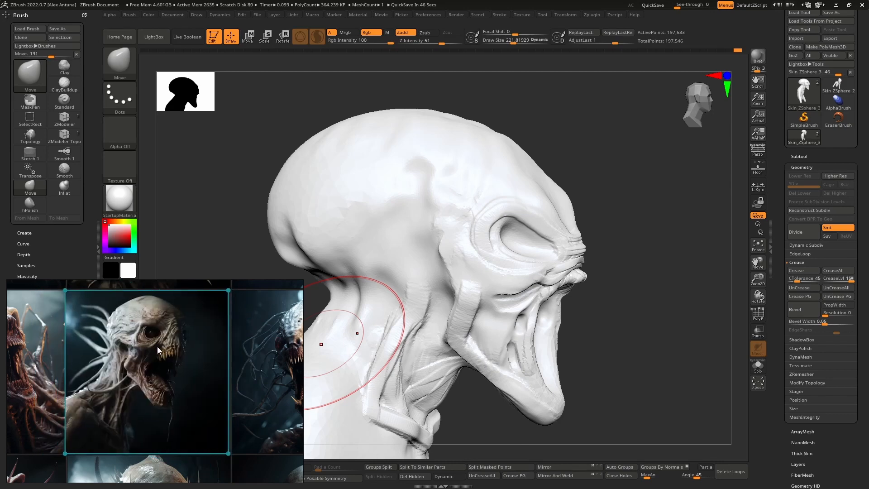
scroll(137, 349, up, 3)
scroll(137, 349, down, 2)
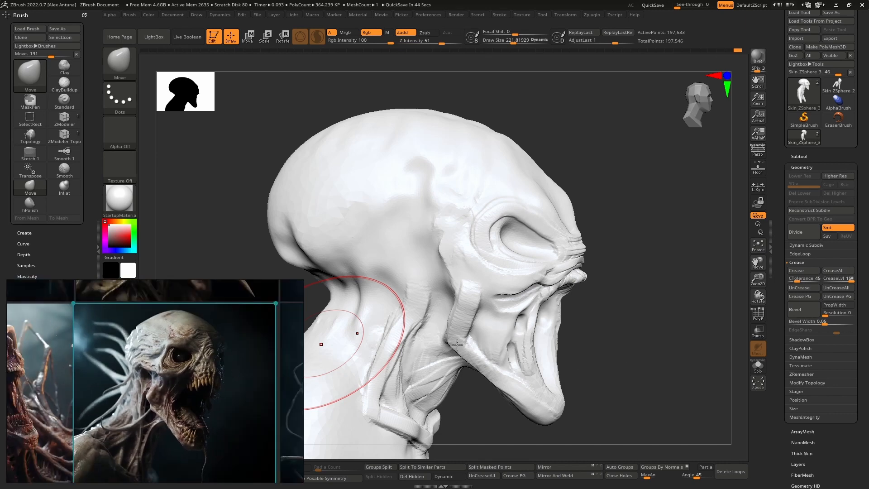
mouse_move(537, 312)
right_down()
mouse_move(506, 303)
mouse_move(538, 240)
right_up()
key(space)
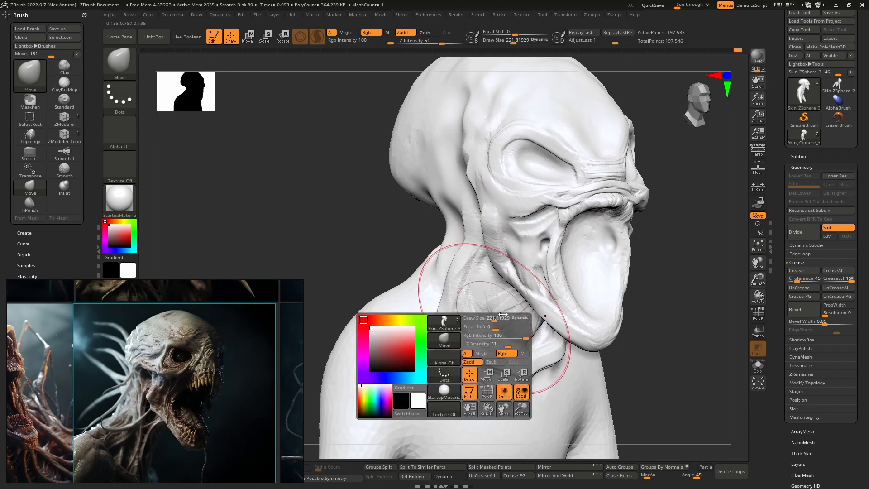
drag(494, 318, 490, 318)
key(ctrl+z)
key(ctrl+z)
key(ctrl+z)
Step: Resculpt a thinner collarbone ridge with ClayBuildup, starting at draw size about 25 and increasing it to about 37
key(space)
drag(485, 355, 470, 354)
key(b)
key(c)
key(b)
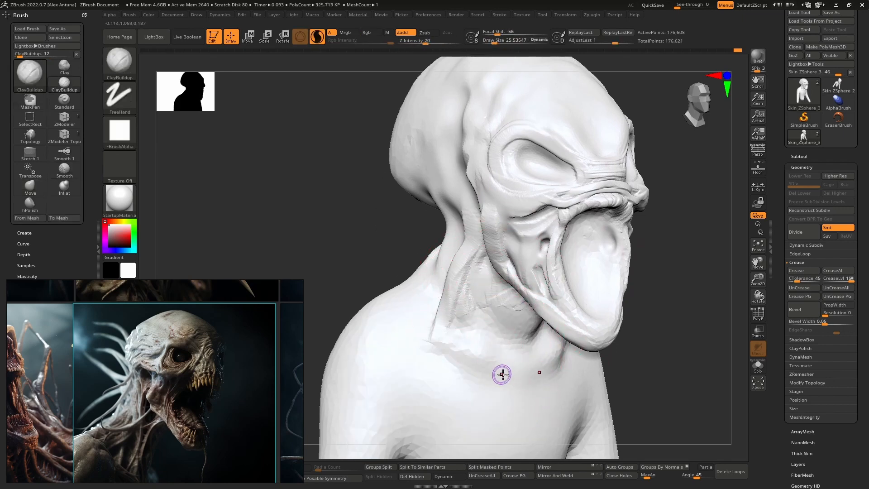
mouse_move(531, 376)
mouse_down()
mouse_move(409, 349)
mouse_move(433, 343)
mouse_up()
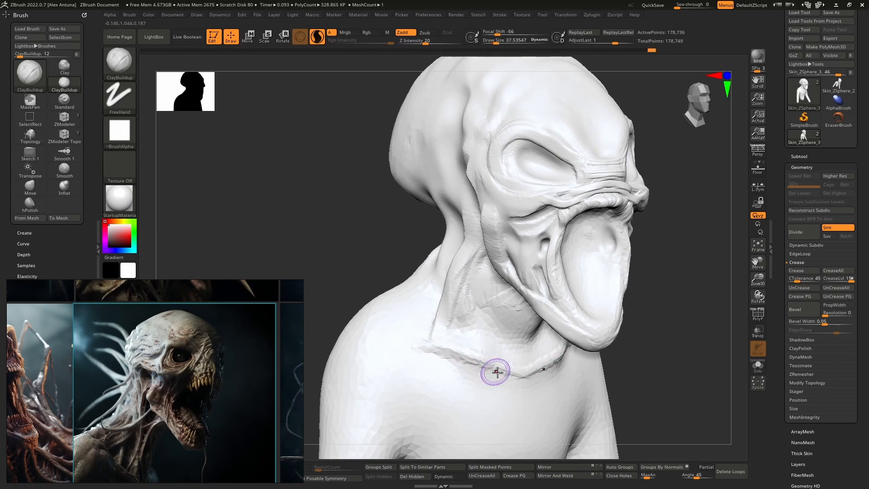
drag(512, 376, 426, 343)
key(bracketright)
key(bracketright)
key(bracketright)
Step: Increase the draw size to about 45 and build muscle strands over the shoulder and upper arm with ClayBuildup
mouse_move(427, 341)
alt+right_down()
mouse_move(482, 301)
mouse_move(456, 333)
mouse_move(498, 304)
alt+right_up()
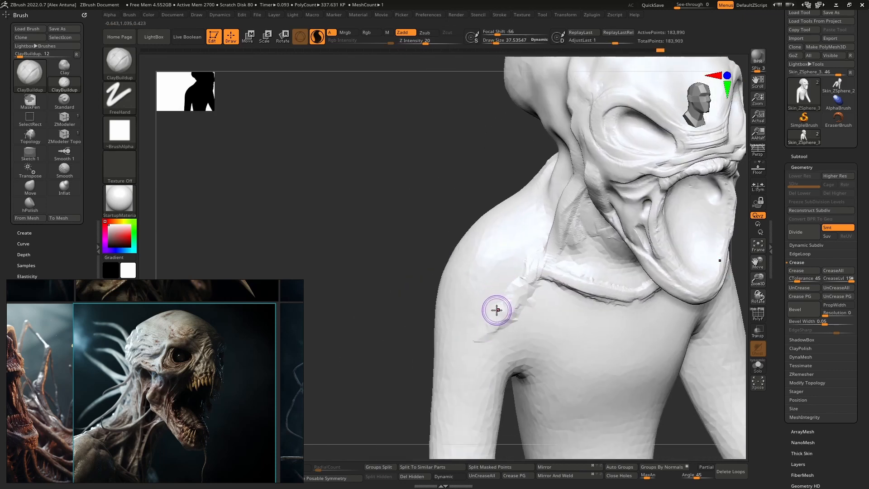
right_drag(492, 304, 516, 284)
key(bracketright)
drag(516, 275, 455, 345)
mouse_move(508, 252)
mouse_down()
mouse_move(461, 339)
mouse_move(455, 329)
mouse_up()
mouse_move(473, 252)
mouse_down()
mouse_move(447, 322)
mouse_move(426, 338)
mouse_up()
right_drag(444, 260, 443, 297)
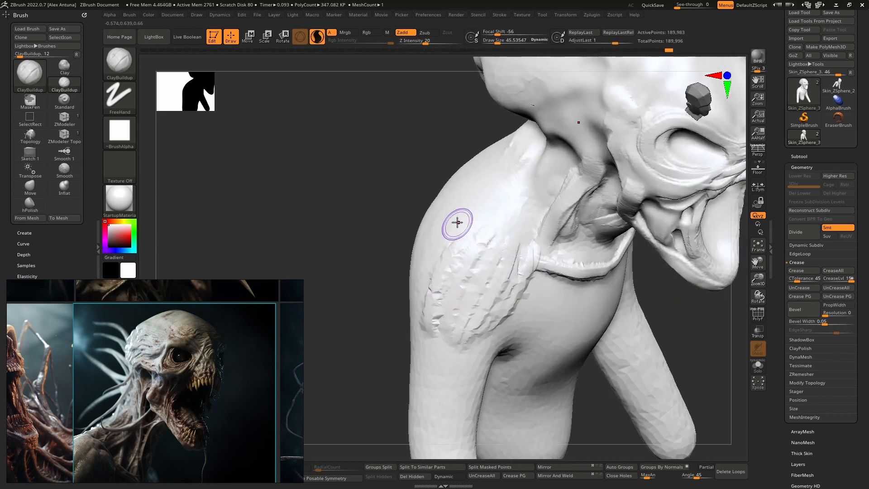
Step: Extend the muscle strands down over the outer shoulder and upper arm with ClayBuildup
drag(456, 223, 419, 332)
mouse_move(429, 265)
mouse_down()
mouse_move(421, 343)
mouse_move(440, 355)
mouse_up()
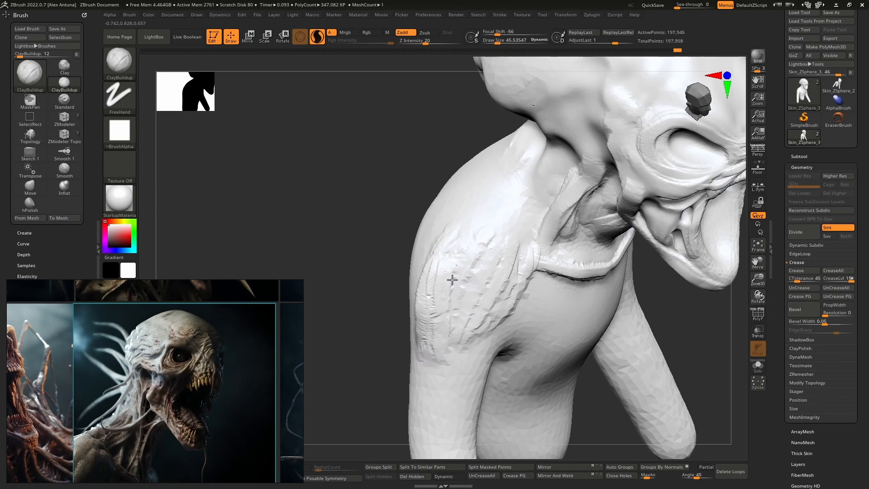
drag(452, 279, 455, 351)
drag(490, 287, 461, 356)
mouse_move(516, 272)
mouse_down()
mouse_move(504, 312)
mouse_move(465, 356)
mouse_up()
drag(521, 285, 472, 355)
Step: Reshape the outer edge of the eye socket and the cheekbone with the Move brush at a draw size of about 85
mouse_move(499, 330)
right_down()
mouse_move(475, 293)
mouse_move(367, 291)
right_up()
mouse_move(507, 293)
right_down()
mouse_move(520, 277)
mouse_move(510, 283)
mouse_move(527, 355)
mouse_move(563, 354)
mouse_move(481, 324)
mouse_move(518, 208)
right_up()
mouse_move(520, 256)
right_down()
mouse_move(582, 190)
mouse_move(533, 312)
right_up()
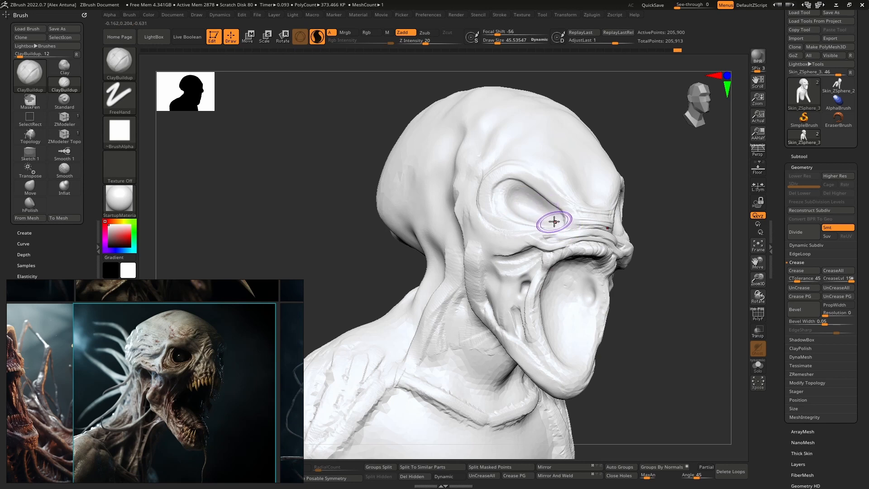
key(b)
key(m)
key(v)
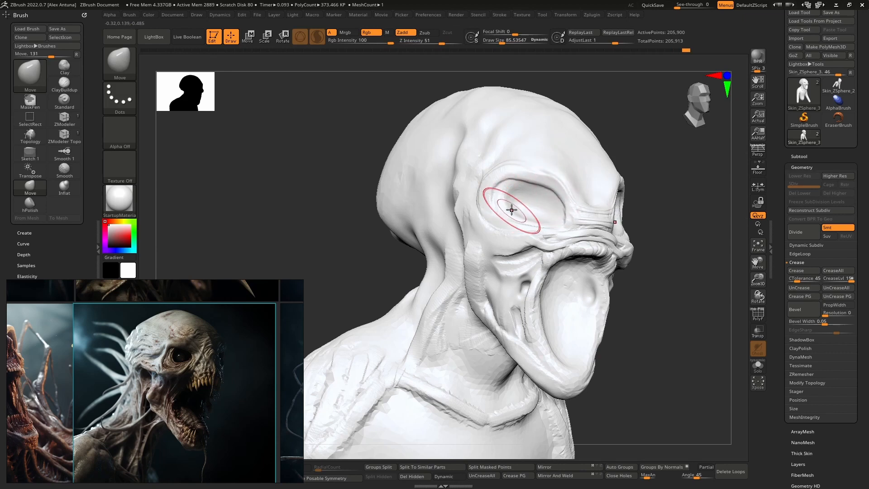
right_drag(487, 202, 498, 208)
mouse_move(474, 193)
mouse_down()
mouse_move(465, 189)
mouse_move(506, 198)
mouse_move(473, 194)
mouse_move(456, 210)
mouse_move(461, 220)
mouse_up()
mouse_move(459, 207)
right_down()
mouse_move(508, 243)
mouse_move(524, 213)
mouse_move(538, 233)
mouse_move(510, 242)
right_up()
drag(509, 243, 494, 241)
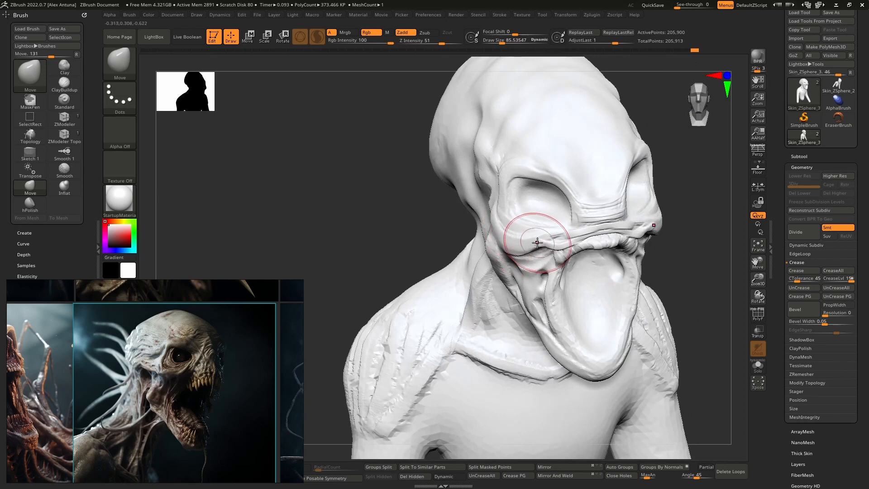
Step: Carve creases between the cheek and upper lip with DamStandard at draw size about 17 to 25, and smooth the area
right_drag(539, 257, 550, 267)
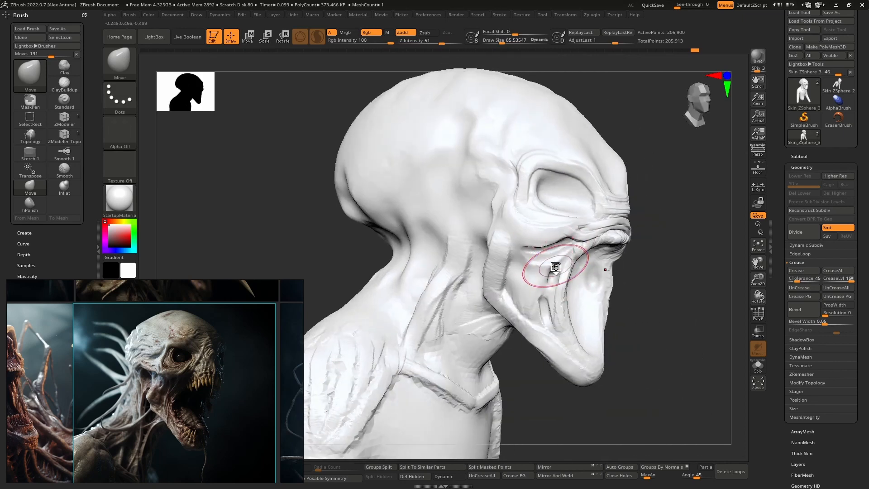
key(b)
key(d)
key(s)
key(bracketleft)
key(bracketleft)
key(bracketleft)
key(bracketleft)
key(bracketleft)
key(bracketleft)
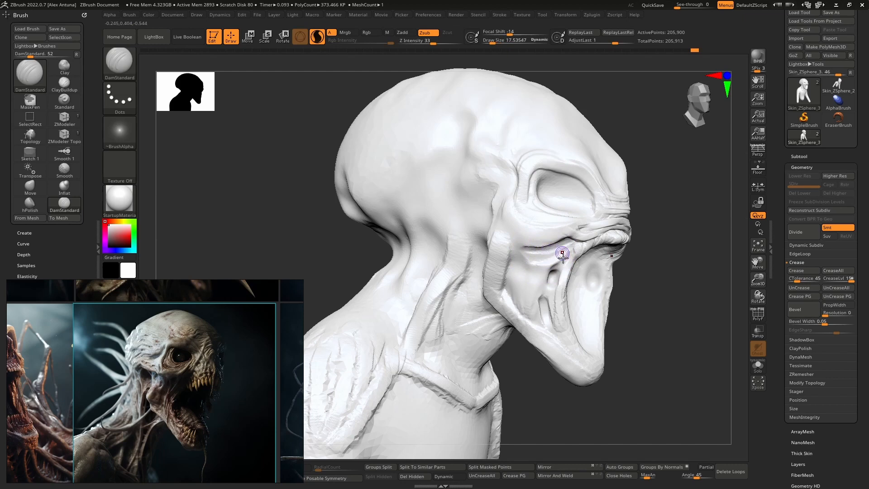
mouse_move(562, 254)
right_down()
mouse_move(504, 285)
mouse_move(501, 297)
right_up()
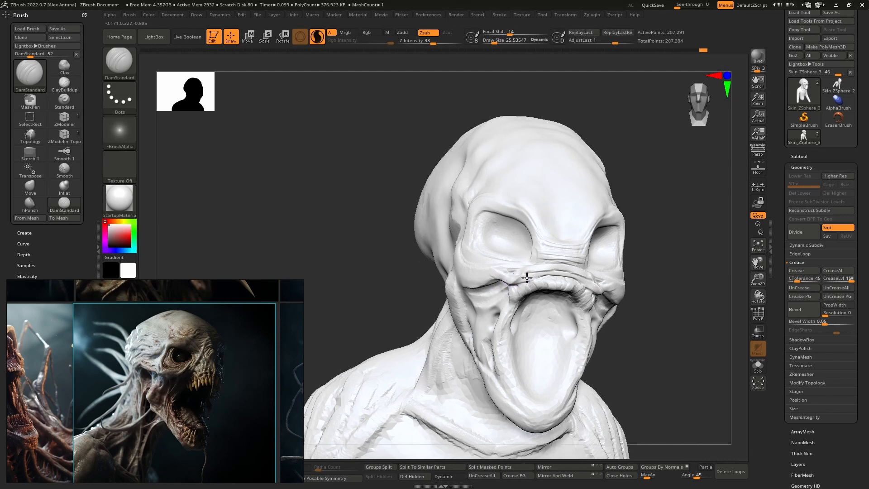
right_drag(485, 322, 499, 325)
shift+drag(535, 264, 502, 292)
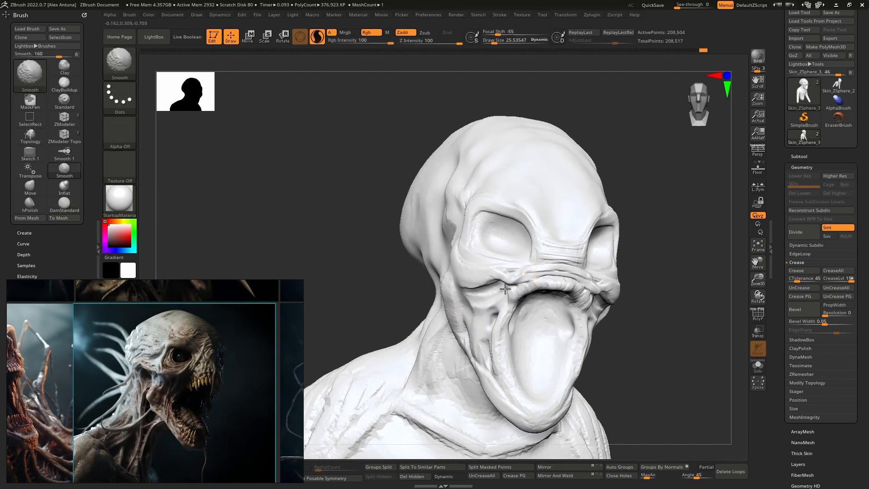
Step: Build up wrinkled folds over the nose bridge and a thicker brow ridge above the eye with ClayBuildup at draw size about 25
right_drag(518, 285, 525, 278)
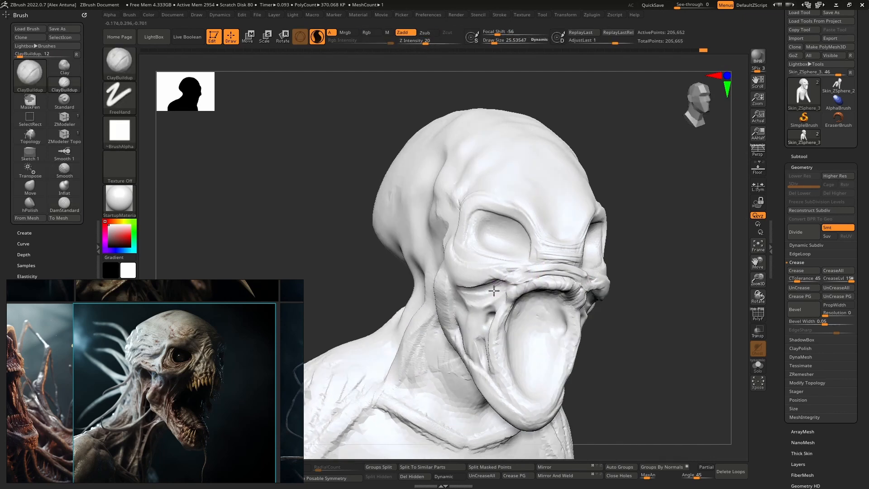
mouse_move(586, 277)
mouse_down()
mouse_move(527, 271)
mouse_move(510, 279)
mouse_move(527, 276)
mouse_move(545, 244)
mouse_up()
key(shift)
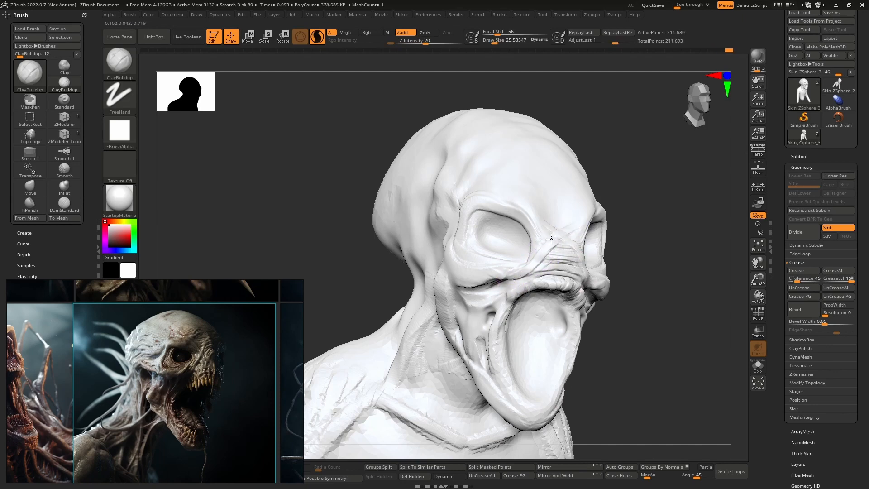
drag(560, 253, 558, 256)
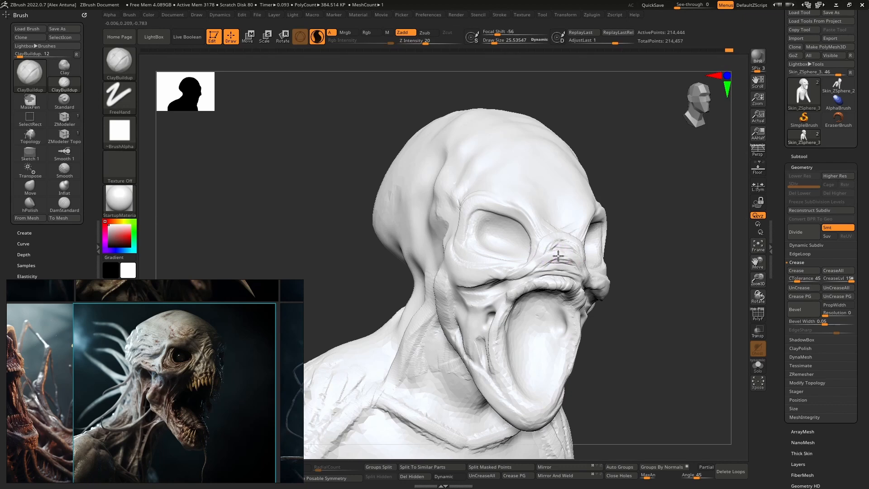
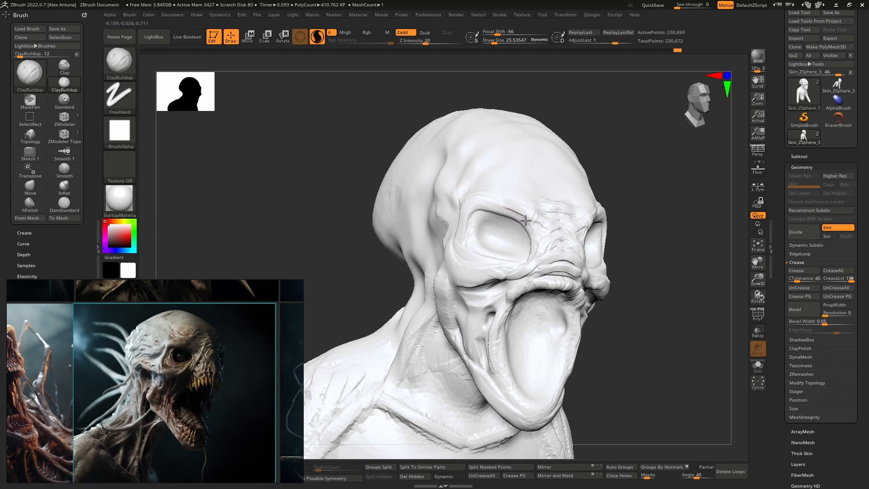
ctrl+right_drag(515, 209, 534, 221)
drag(535, 207, 531, 230)
mouse_move(509, 200)
mouse_down()
mouse_move(511, 219)
mouse_move(493, 216)
mouse_move(515, 217)
mouse_up()
Step: Turn off Sculptris Pro and build a raised rim around the outer and lower eye socket with ClayBuildup
key(backslash)
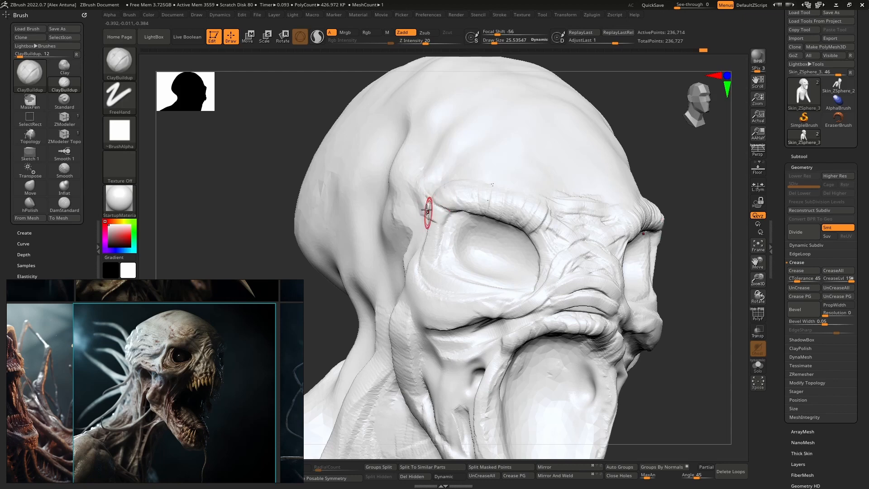
right_drag(427, 230, 448, 232)
drag(427, 215, 439, 223)
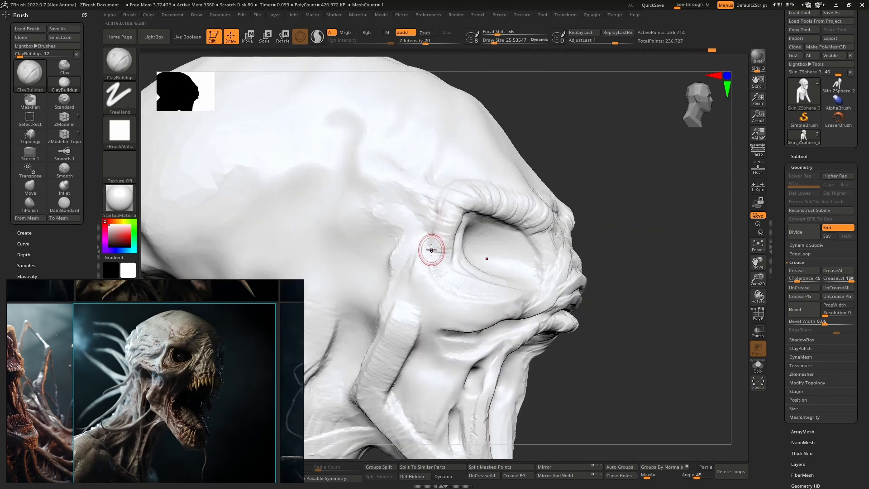
mouse_move(433, 253)
mouse_down()
mouse_move(451, 293)
mouse_move(426, 300)
mouse_up()
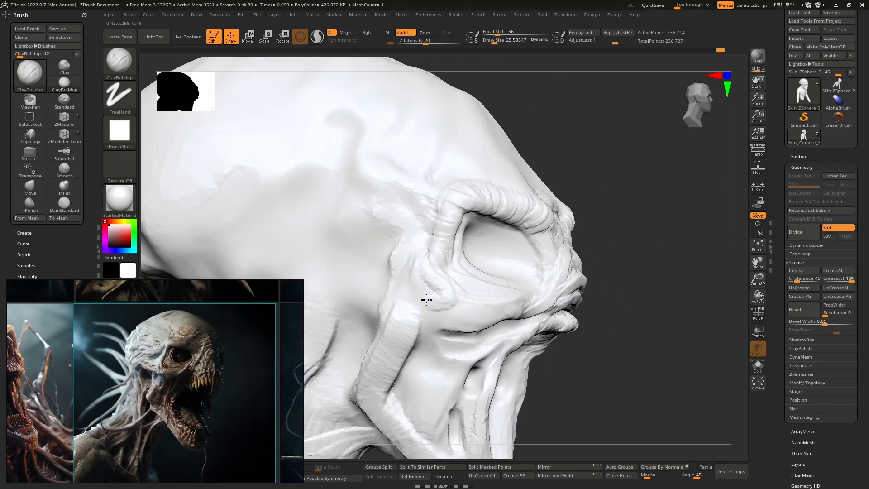
mouse_move(431, 258)
mouse_down()
mouse_move(398, 287)
mouse_move(481, 316)
mouse_up()
mouse_move(457, 269)
right_down()
mouse_move(439, 281)
mouse_move(459, 284)
right_up()
drag(434, 284, 443, 270)
drag(446, 273, 494, 312)
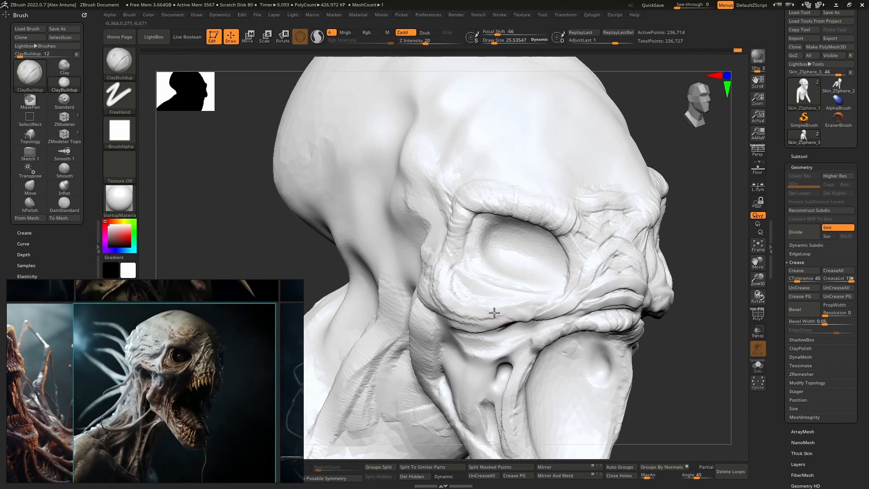
Step: Carve a groove along the inner upper and outer edge of the eye socket rim with DamStandard
key(b)
key(d)
key(s)
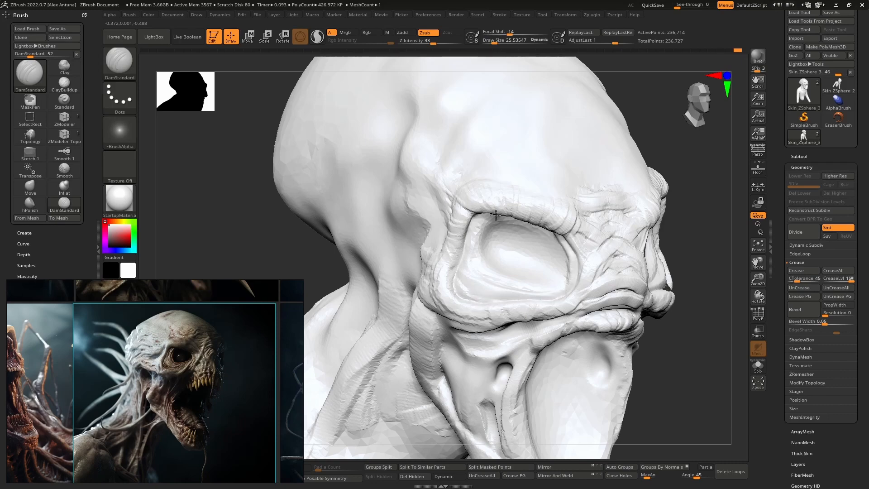
drag(496, 215, 458, 240)
Step: Return to ClayBuildup with Sculptris Pro enabled and build eyelid folds inside the eye socket
mouse_move(471, 246)
right_down()
mouse_move(508, 238)
mouse_move(531, 208)
mouse_move(497, 222)
mouse_move(513, 231)
mouse_move(535, 275)
right_up()
key(b)
key(c)
key(b)
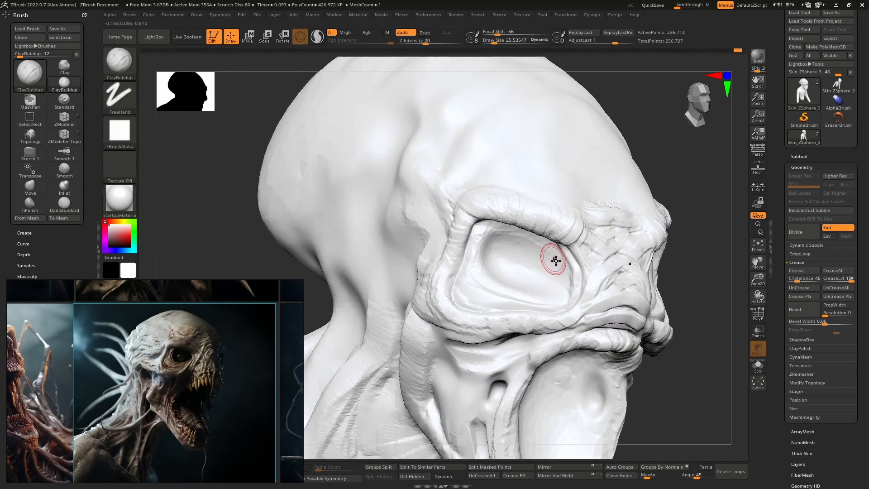
mouse_move(557, 261)
mouse_down()
mouse_move(524, 240)
mouse_move(477, 256)
mouse_move(539, 242)
mouse_move(473, 274)
mouse_move(506, 297)
mouse_up()
key(backslash)
mouse_move(559, 269)
mouse_down()
mouse_move(528, 246)
mouse_move(476, 263)
mouse_move(493, 235)
mouse_move(473, 261)
mouse_up()
mouse_move(547, 248)
mouse_down()
mouse_move(491, 232)
mouse_move(473, 271)
mouse_up()
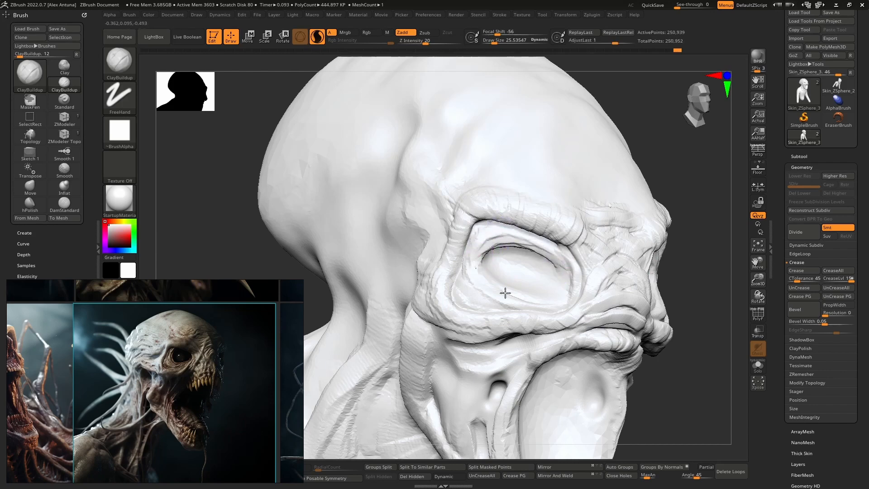
mouse_move(516, 305)
mouse_down()
mouse_move(477, 295)
mouse_move(510, 302)
mouse_up()
Step: Build up the rounded eyeball form in the centre of the socket with ClayBuildup
right_drag(559, 277, 536, 286)
mouse_move(495, 264)
mouse_down()
mouse_move(505, 285)
mouse_move(551, 276)
mouse_move(509, 267)
mouse_up()
right_drag(533, 263, 549, 270)
drag(549, 269, 543, 278)
Step: Widen the jaw corners and narrow the chin from below with the Move brush at a draw size of about 113
ctrl+right_drag(543, 267, 469, 276)
alt+right_drag(469, 276, 498, 269)
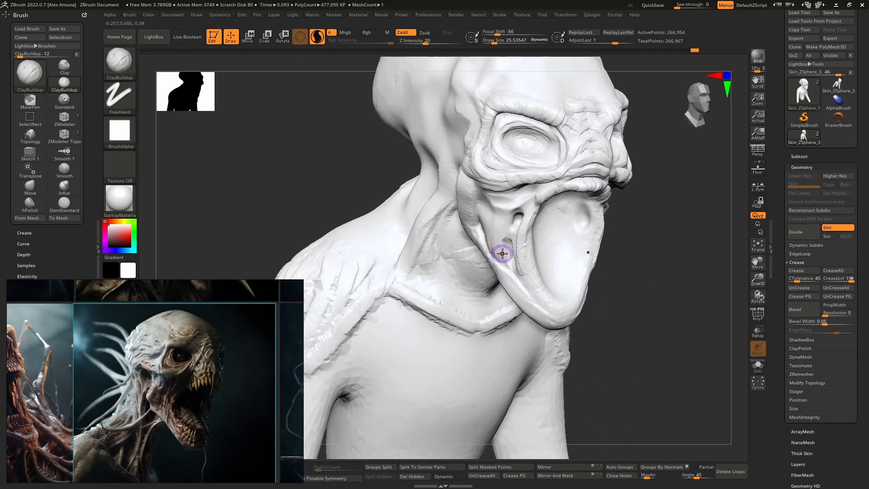
key(b)
key(m)
key(v)
right_drag(486, 238, 464, 132)
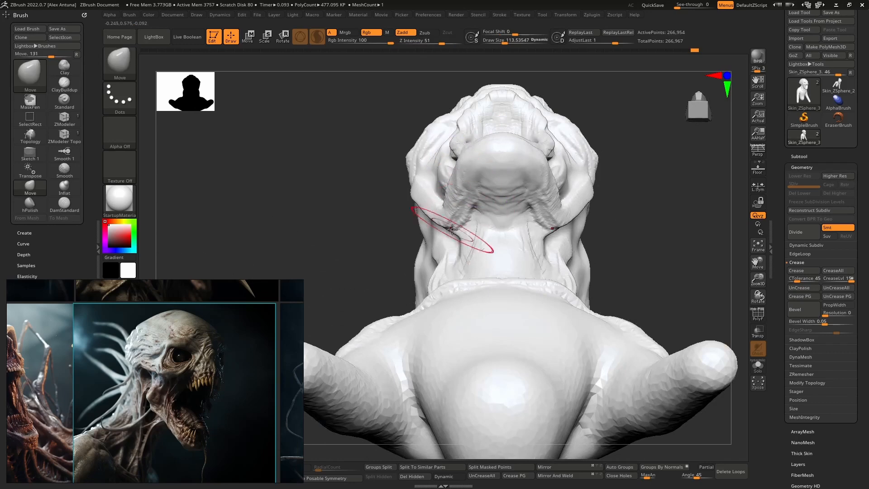
drag(449, 230, 419, 207)
mouse_move(470, 168)
mouse_down()
mouse_move(510, 145)
mouse_move(500, 166)
mouse_up()
right_drag(470, 195, 485, 178)
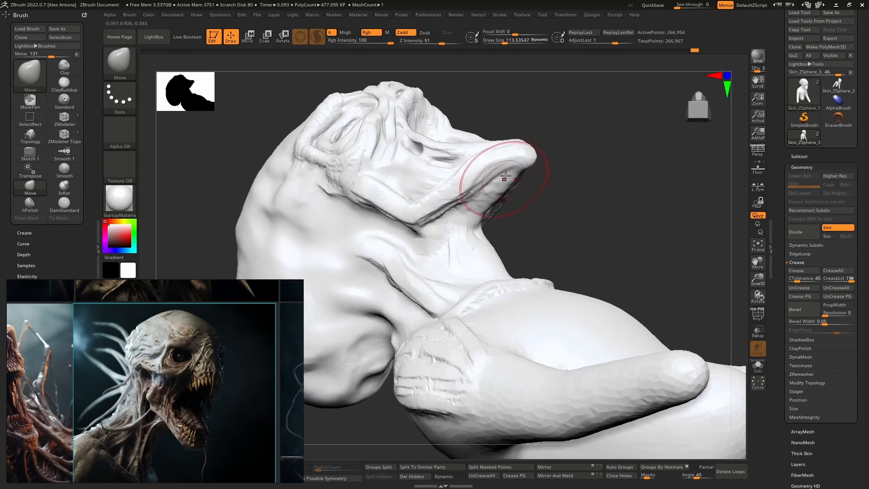
Step: Build up the front of the chin below the mouth with ClayBuildup at a draw size of about 21
mouse_move(520, 152)
right_down()
mouse_move(508, 191)
mouse_move(535, 188)
mouse_move(508, 248)
mouse_move(501, 231)
mouse_move(508, 121)
mouse_move(523, 119)
right_up()
key(b)
key(c)
key(b)
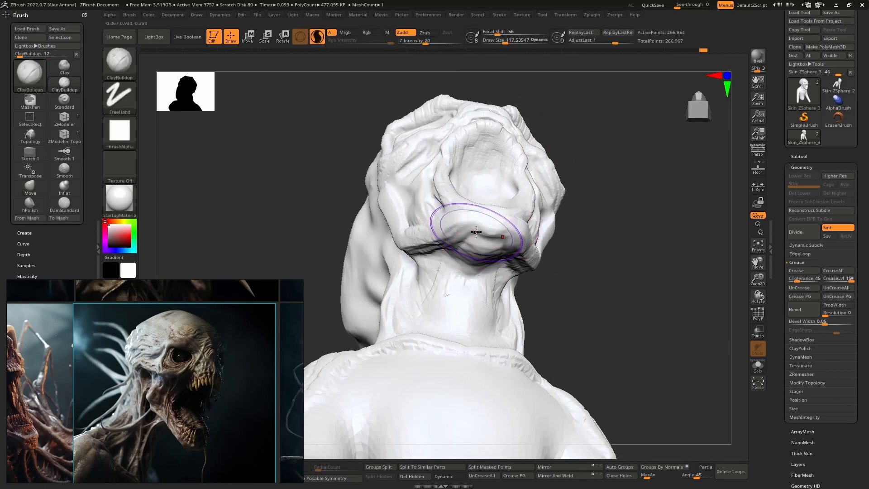
key([)
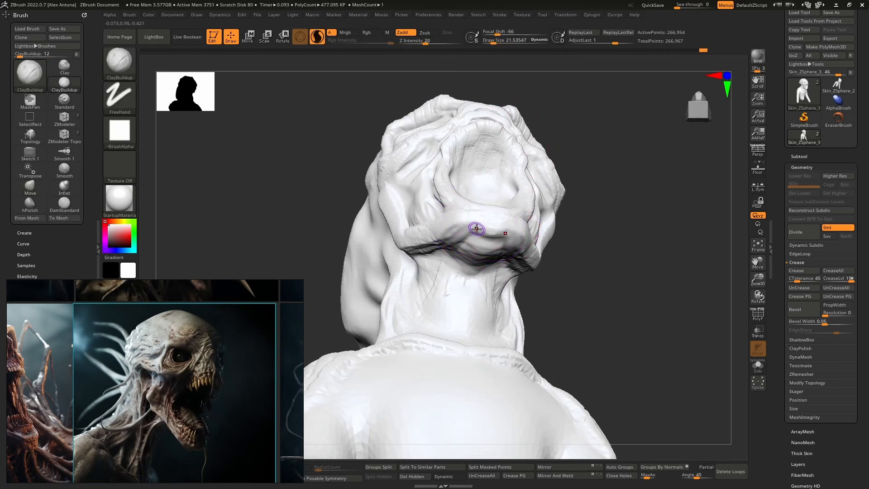
mouse_move(476, 232)
mouse_down()
mouse_move(490, 231)
mouse_move(469, 243)
mouse_move(446, 232)
mouse_up()
Step: Increase the draw size to about 57 and thicken the lower jaw from the chin back toward the cheekbone with ClayBuildup
key(])
key(])
right_drag(437, 232, 453, 223)
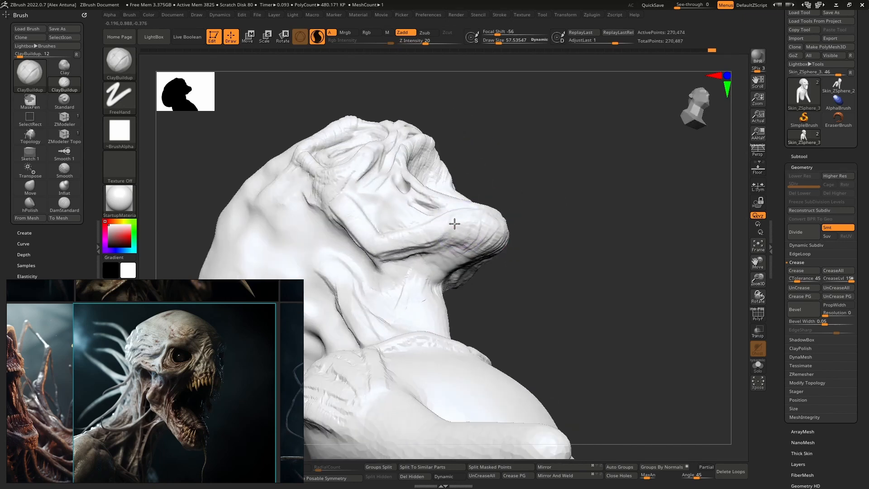
drag(454, 223, 380, 256)
right_drag(380, 256, 374, 247)
drag(349, 249, 318, 219)
Step: Reduce the draw size to about 37 and build vertical muscle strands across the cheek between cheekbone and jaw
mouse_move(389, 217)
right_down()
mouse_move(365, 235)
mouse_move(341, 226)
mouse_move(446, 236)
right_up()
key(bracketleft)
key(bracketleft)
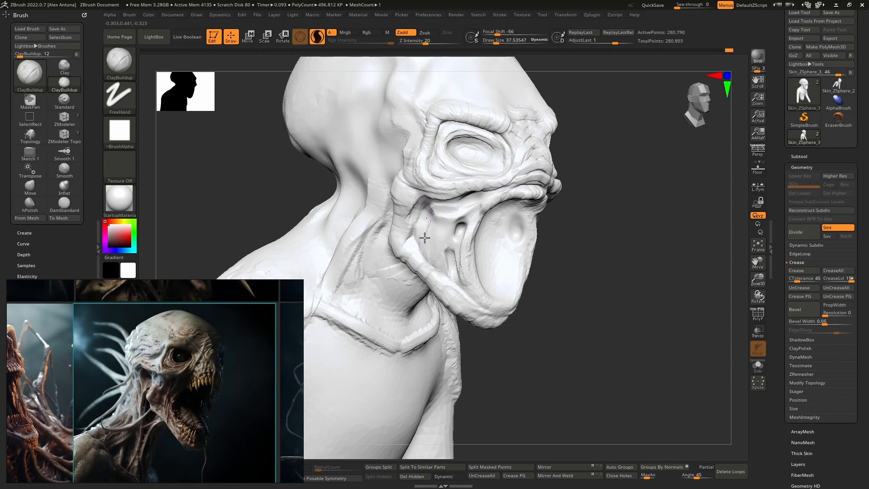
drag(427, 238, 426, 234)
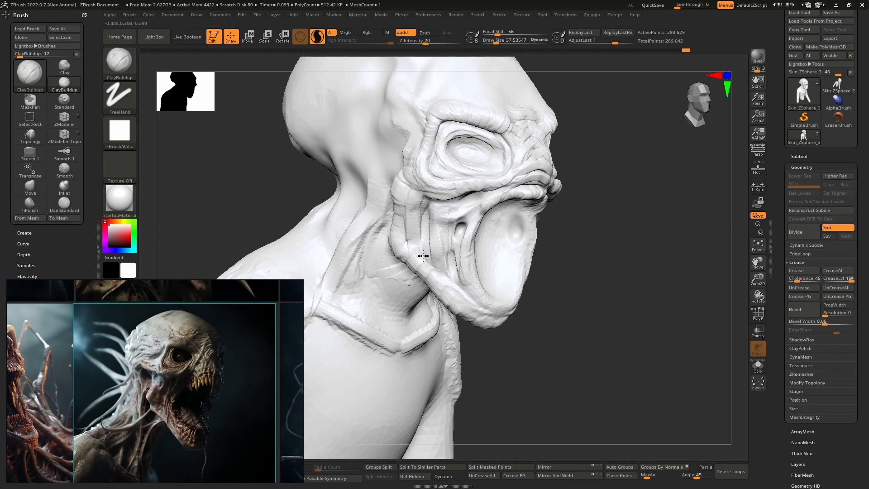
Step: Smooth the inside of the mouth and push its side tissue inward with the Move brush at a draw size of about 69
mouse_move(423, 255)
right_down()
mouse_move(389, 247)
mouse_move(460, 232)
mouse_move(452, 240)
right_up()
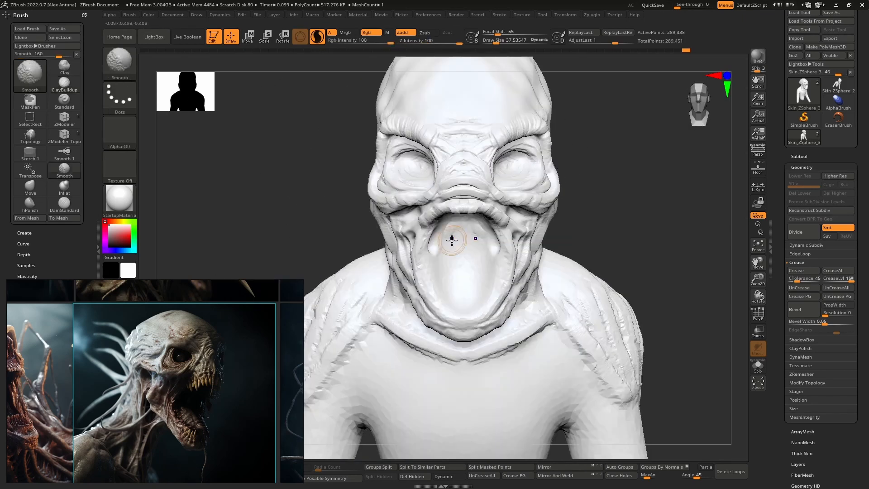
shift+drag(451, 240, 429, 250)
key(])
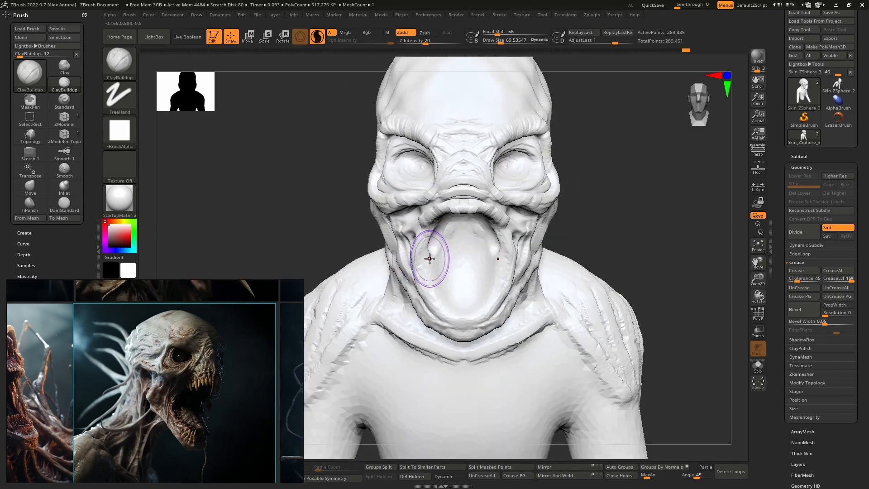
key(b)
key(m)
key(v)
drag(416, 265, 425, 260)
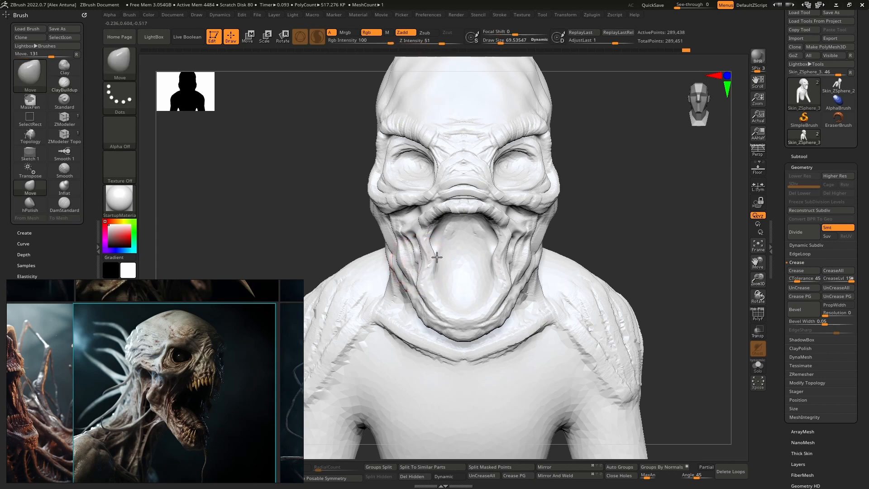
Step: Smooth the front edge of the cheek strands beside the mouth and open the Move brush's quick settings
mouse_move(437, 257)
right_down()
mouse_move(443, 243)
mouse_move(419, 233)
right_up()
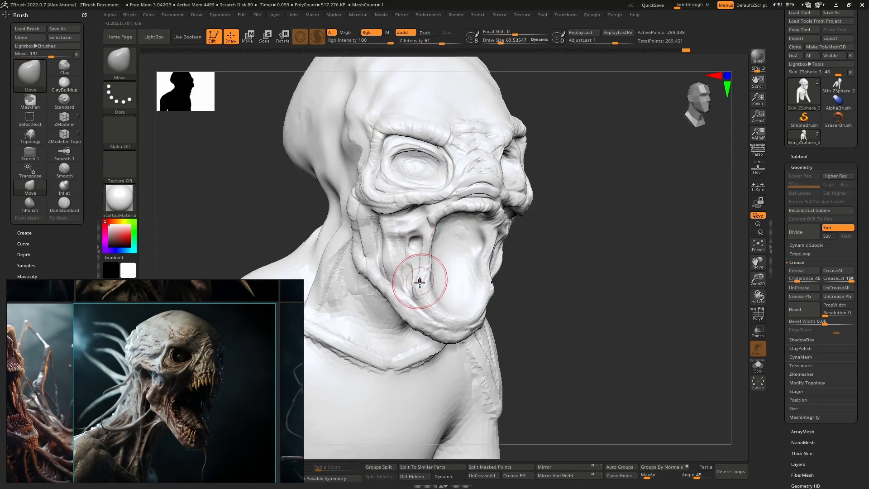
right_drag(422, 248, 448, 252)
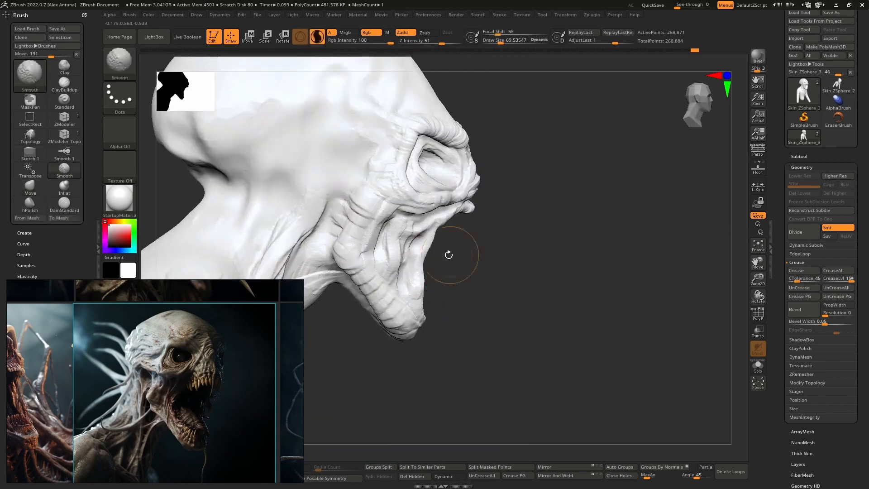
key(space)
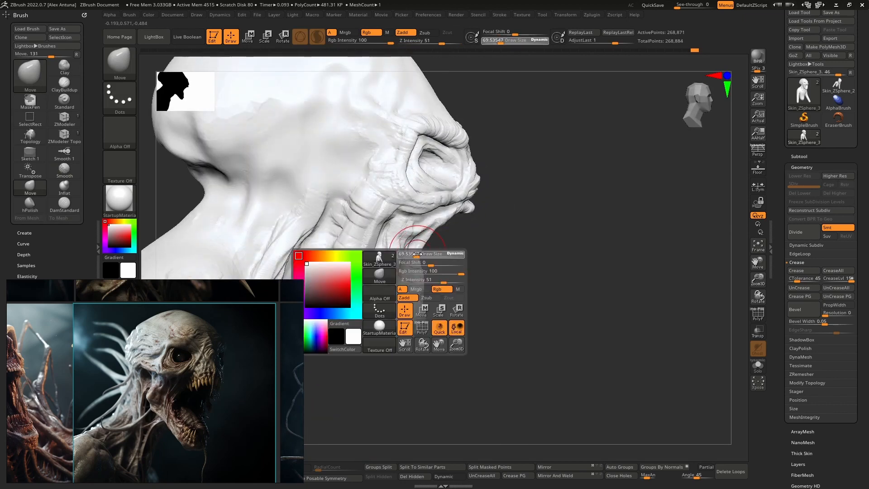
Step: Reshape the creature's open mouth and jaw edge with the Move brush at a draw size of about 95
drag(417, 254, 409, 280)
key(space)
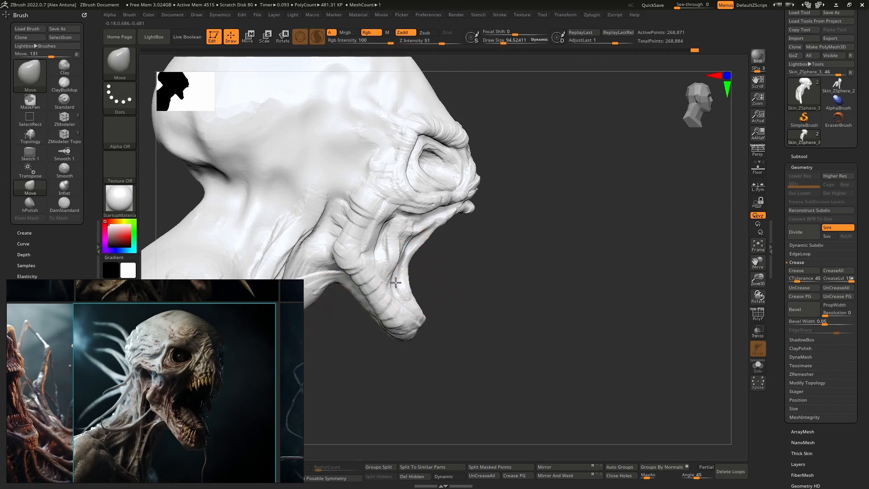
right_drag(396, 282, 419, 272)
key(space)
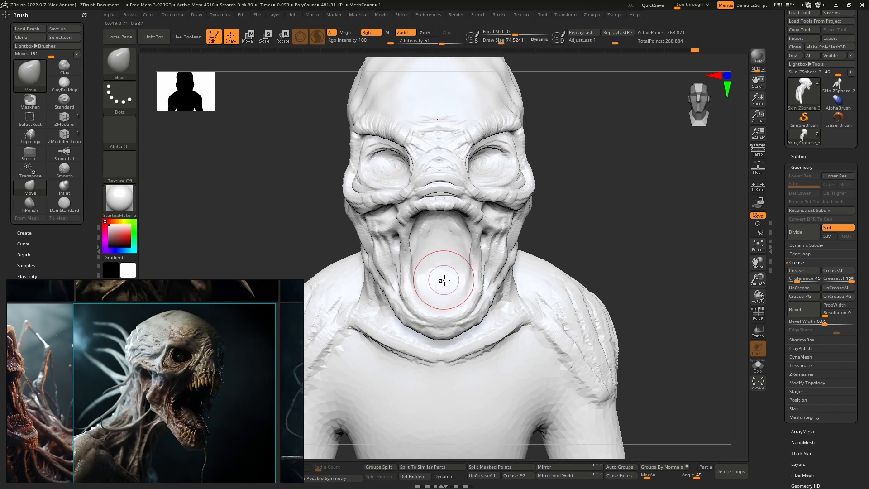
Step: Build up the inside of the open mouth with ClayBuildup strokes at a draw size of about 75
key(b)
key(c)
key(b)
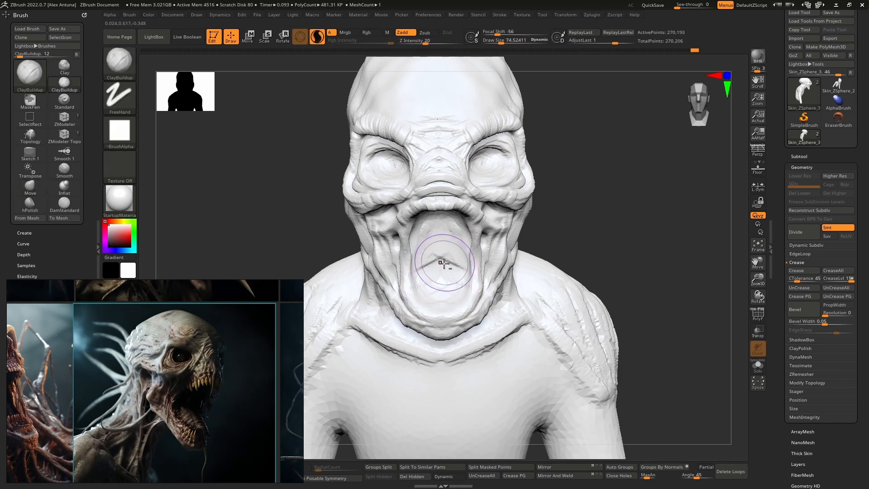
drag(439, 248, 437, 225)
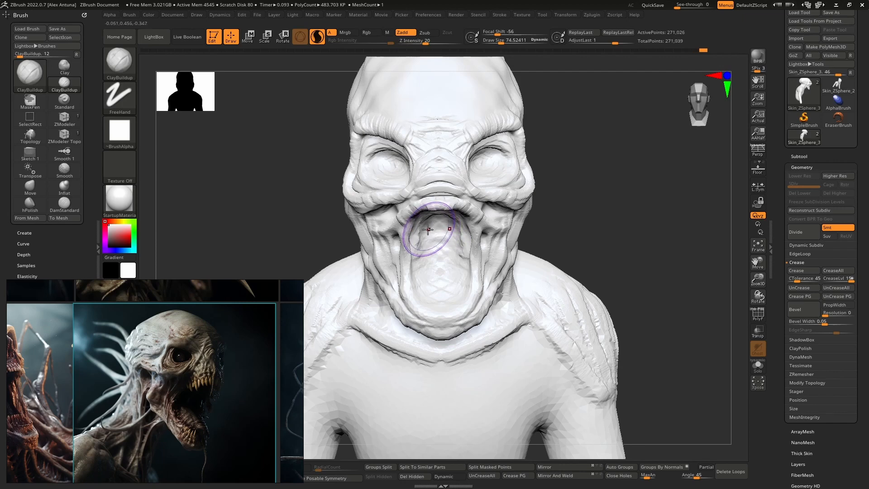
Step: Adjust the upper lip and surrounding face shape with the Move brush at a draw size of about 111
right_drag(427, 230, 507, 196)
key(b)
key(m)
key(v)
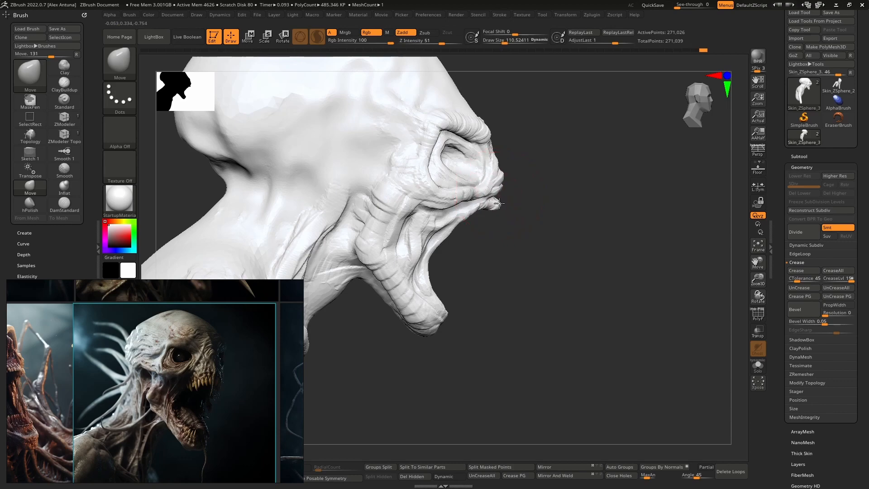
mouse_move(499, 204)
right_down()
mouse_move(479, 188)
mouse_move(501, 175)
mouse_move(486, 197)
mouse_move(490, 174)
mouse_move(502, 174)
right_up()
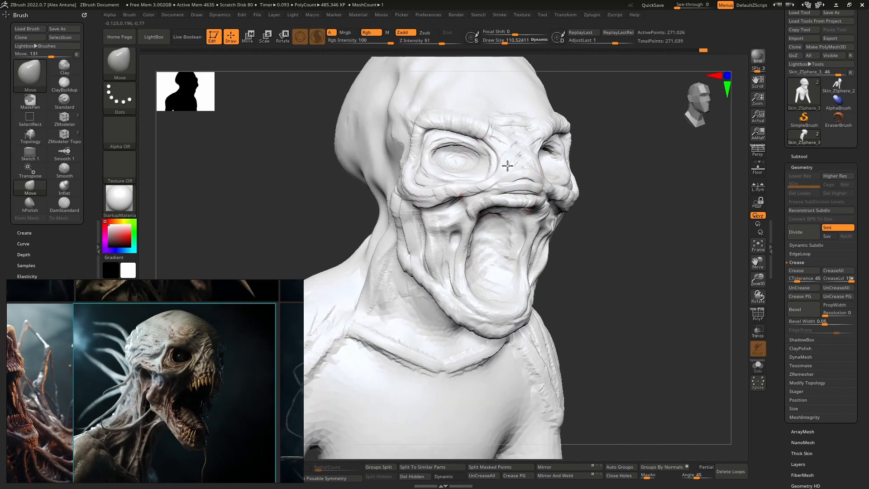
mouse_move(498, 156)
right_down()
mouse_move(500, 130)
mouse_move(526, 175)
mouse_move(470, 177)
right_up()
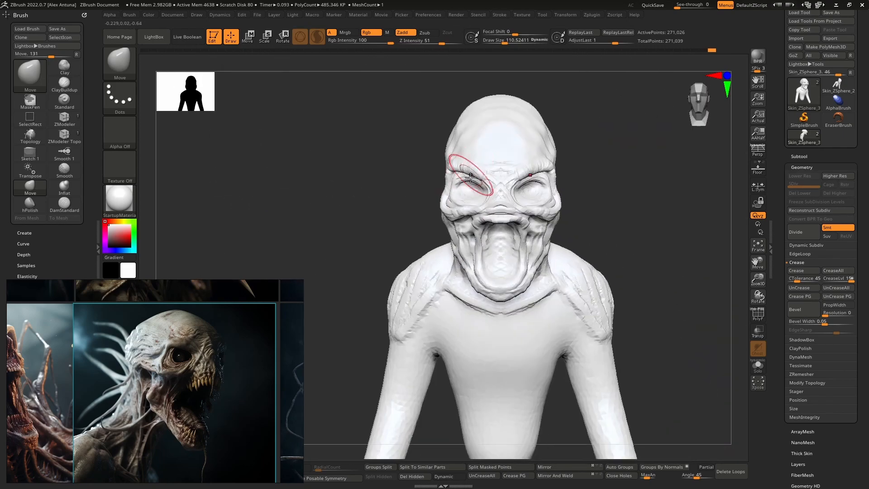
Step: Enlarge the draw size to about 208, then smooth and pull the jaw corner back toward the neck
ctrl+right_drag(461, 211, 415, 257)
key(space)
drag(445, 210, 453, 209)
mouse_move(436, 206)
right_down()
mouse_move(491, 208)
mouse_move(455, 189)
mouse_move(489, 187)
right_up()
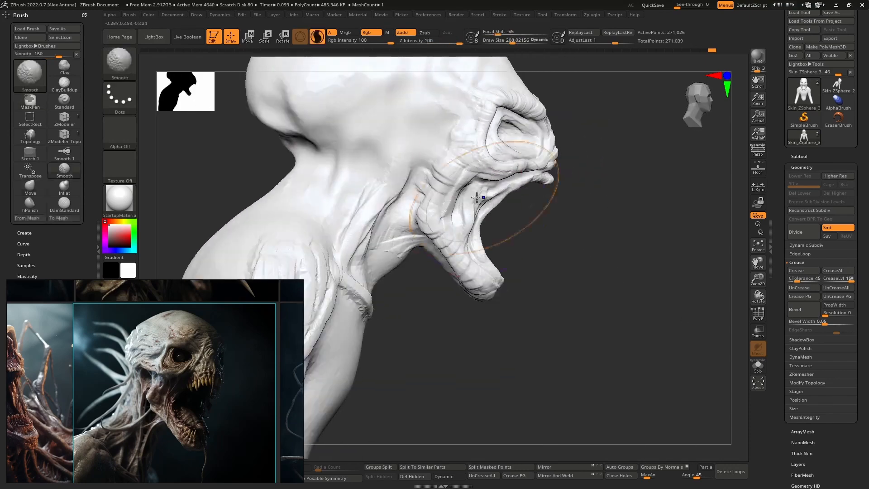
mouse_move(440, 174)
mouse_down()
mouse_move(430, 164)
mouse_move(437, 168)
mouse_up()
drag(425, 215, 406, 203)
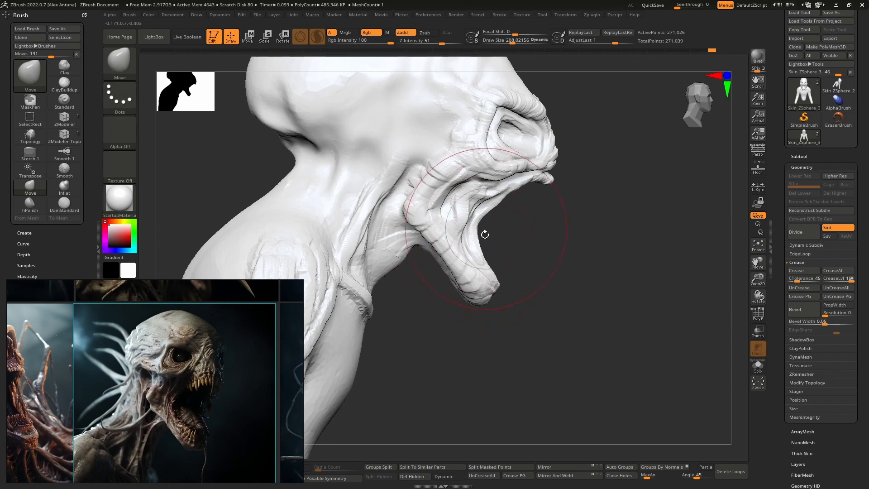
Step: Mask the lower jaw with the MaskLasso brush and invert the mask so only the jaw stays editable
key(ctrl)
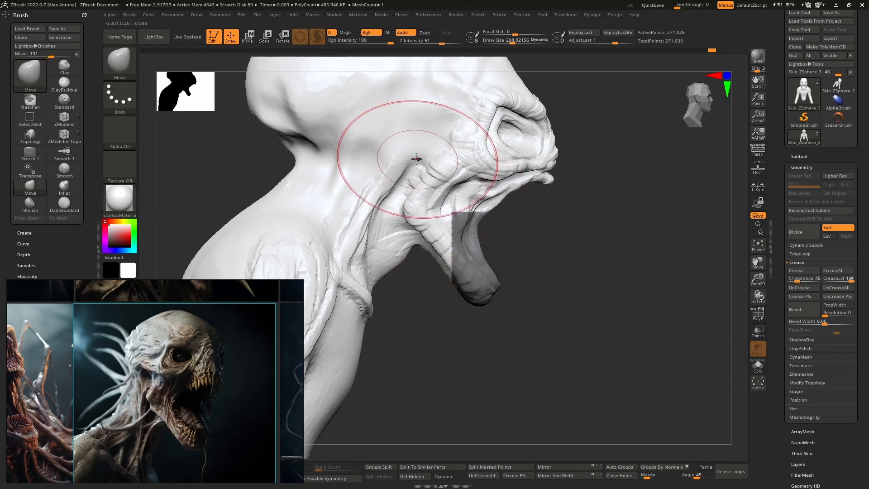
click(119, 62)
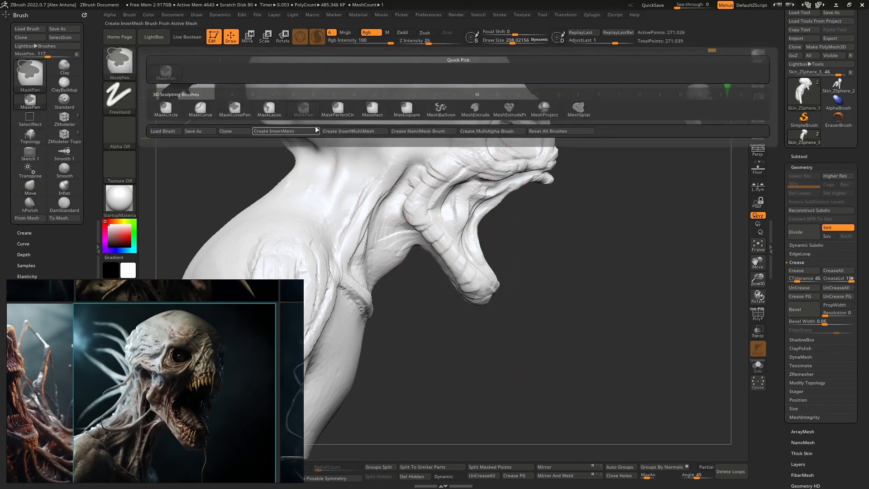
click(270, 109)
drag(526, 316, 461, 205)
drag(394, 225, 397, 228)
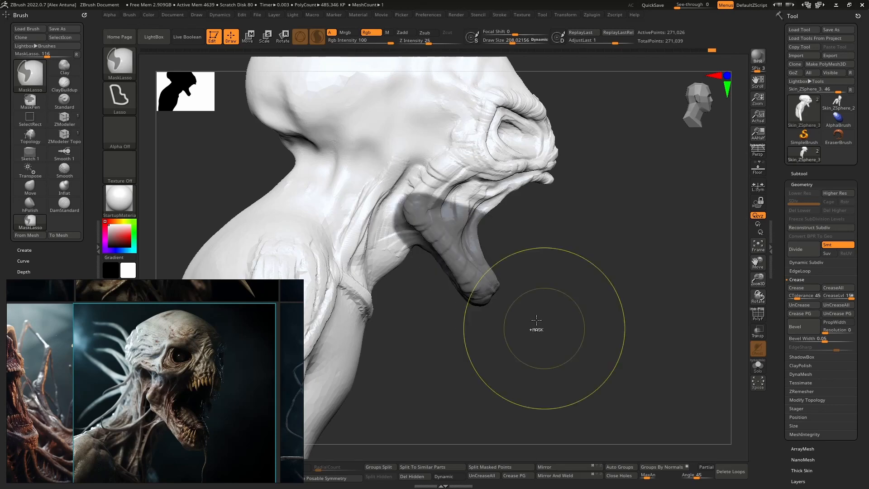
ctrl+click(537, 269)
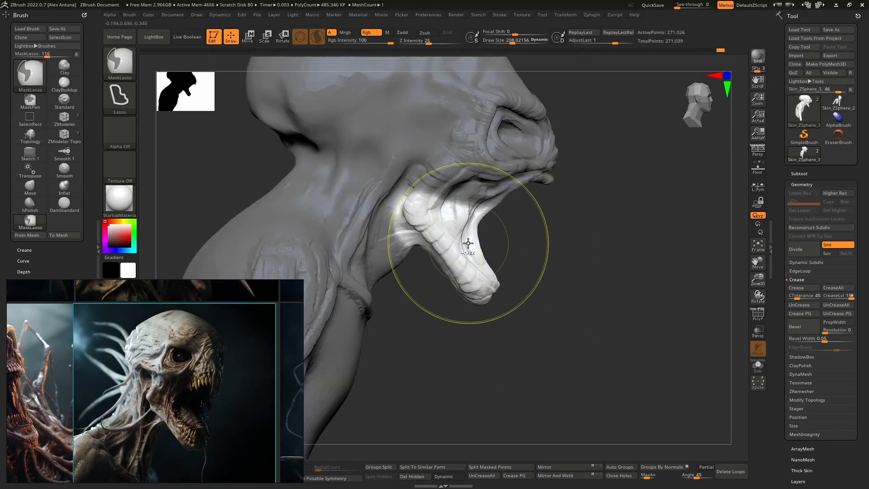
Step: Undo a trial rotation of the unmasked lower jaw and enlarge the jaw outward from its hinge with the gizmo
key(w)
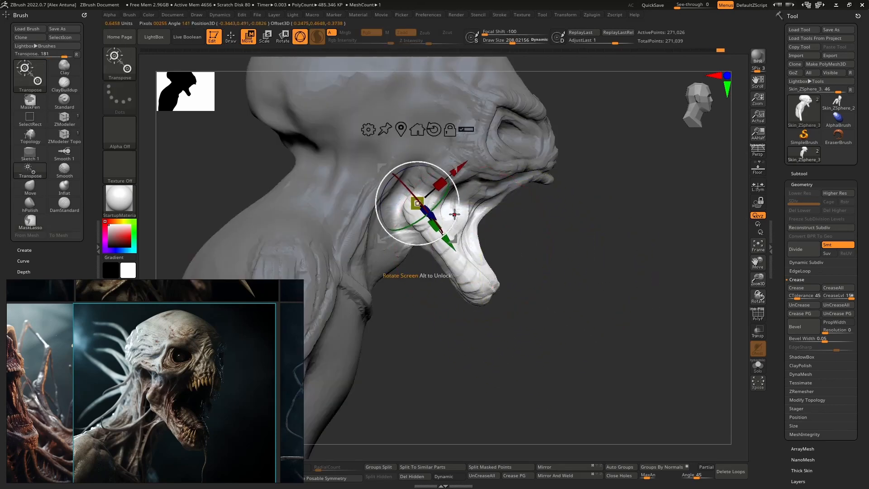
drag(455, 214, 486, 190)
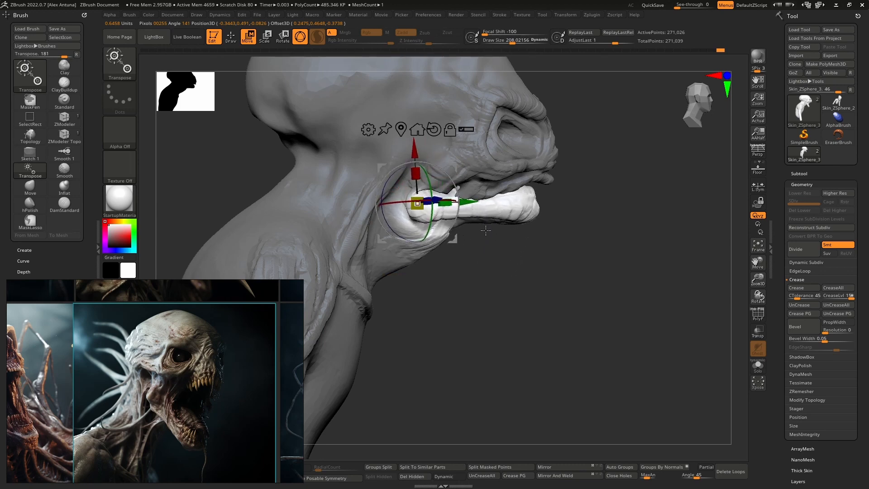
key(ctrl+z)
drag(430, 227, 448, 224)
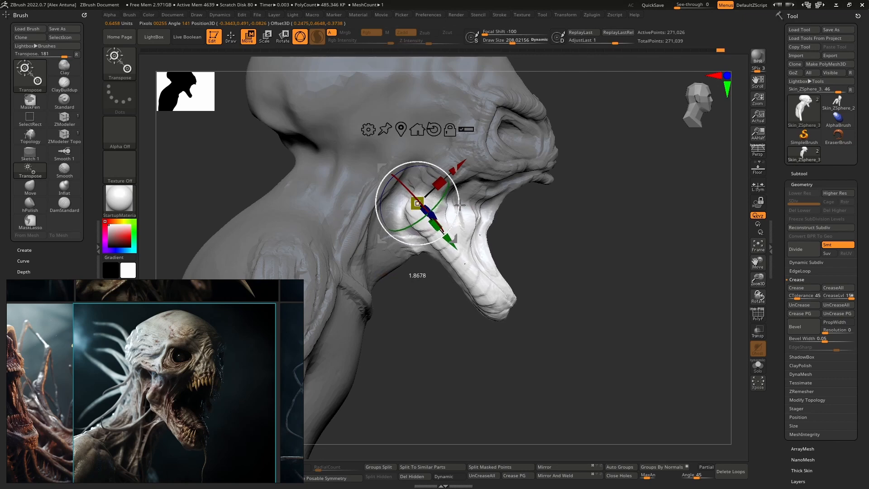
Step: Extend the unmasked area above the jaw corner and reposition the gizmo pivot at the jaw hinge
ctrl+drag(496, 218, 494, 199)
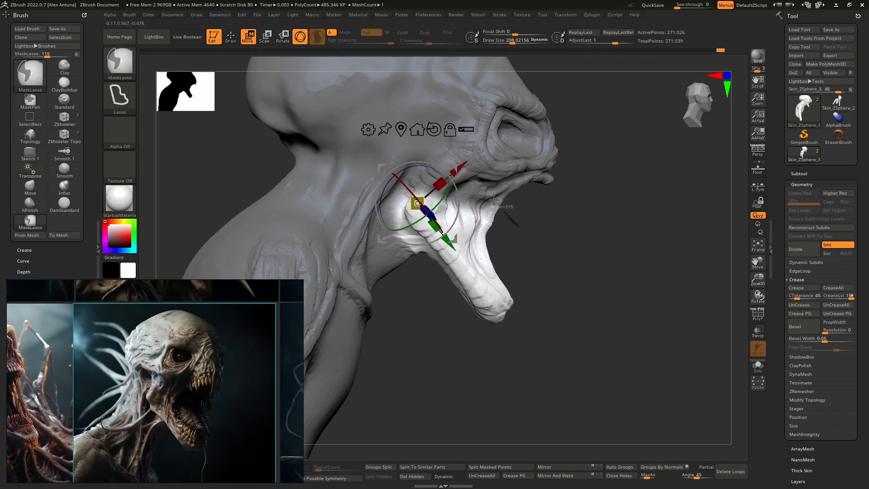
ctrl+drag(447, 301, 448, 298)
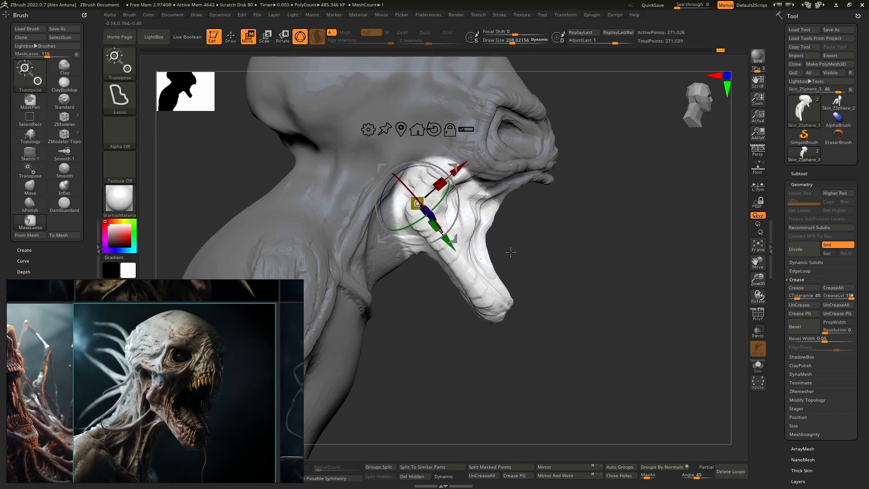
alt+drag(452, 169, 476, 158)
key(ctrl+z)
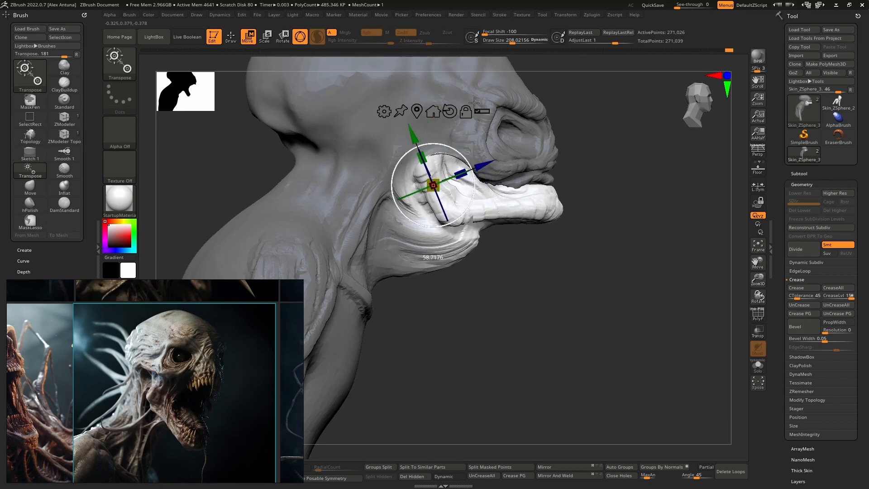
Step: Rotate the lower jaw about its hinge to adjust the mouth opening, undoing a trial rotation, and clear the mask
drag(474, 103, 473, 103)
right_drag(511, 192, 488, 196)
key(ctrl+z)
drag(466, 188, 472, 131)
mouse_move(477, 158)
right_down()
mouse_move(436, 161)
mouse_move(475, 168)
mouse_move(439, 167)
mouse_move(468, 162)
mouse_move(515, 201)
right_up()
mouse_move(523, 237)
alt+right_down()
mouse_move(561, 238)
mouse_move(525, 229)
mouse_move(489, 202)
mouse_move(523, 185)
alt+right_up()
key(q)
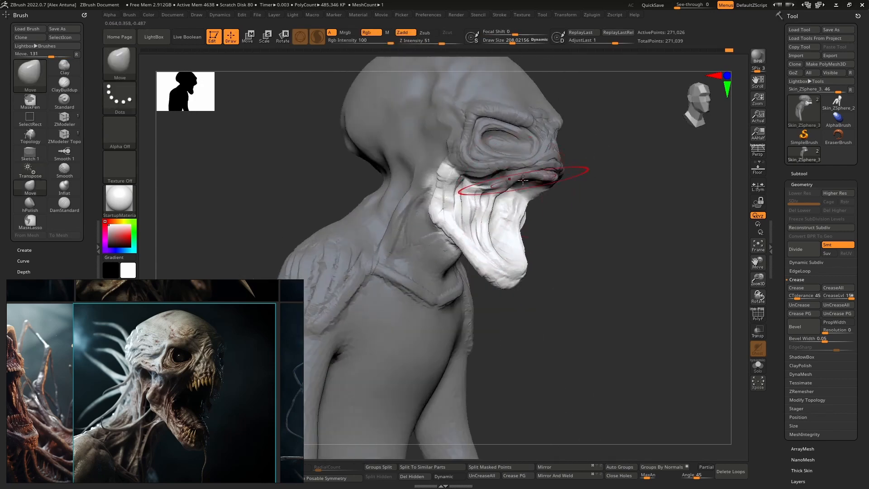
ctrl+drag(609, 209, 622, 224)
Step: Adjust the cheeks, round the forehead and push in the back of the skull with the Move brush, enlarged to about 472
mouse_move(568, 213)
right_down()
mouse_move(508, 218)
mouse_move(547, 222)
mouse_move(519, 226)
right_up()
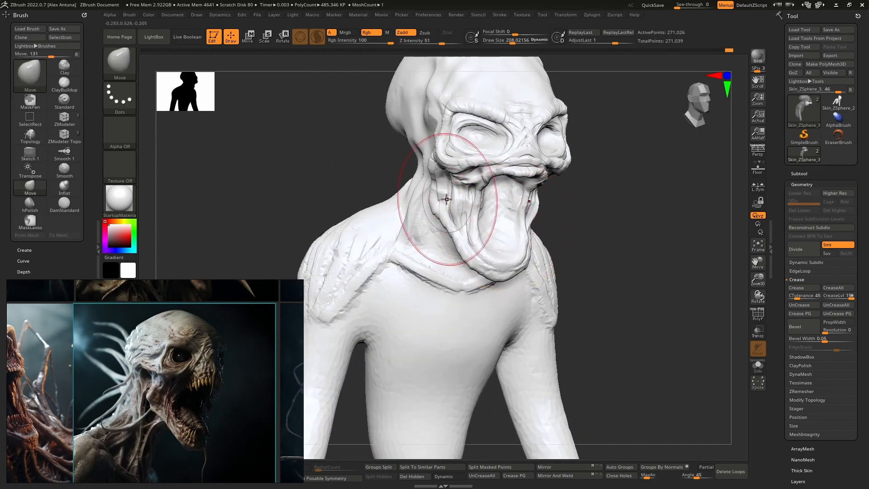
mouse_move(444, 189)
right_down()
mouse_move(438, 183)
mouse_move(457, 180)
mouse_move(446, 183)
mouse_move(466, 193)
mouse_move(440, 196)
right_up()
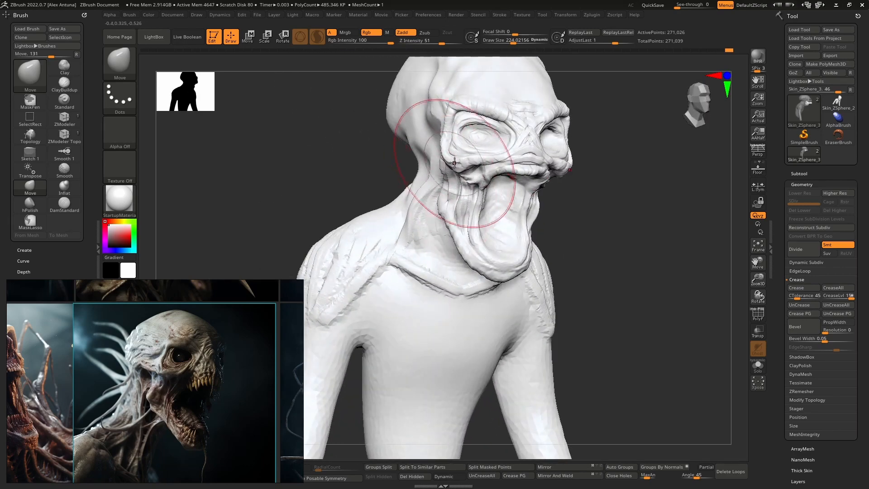
mouse_move(453, 163)
right_down()
mouse_move(477, 155)
mouse_move(527, 163)
mouse_move(465, 167)
mouse_move(452, 144)
right_up()
key(space)
drag(429, 140, 430, 140)
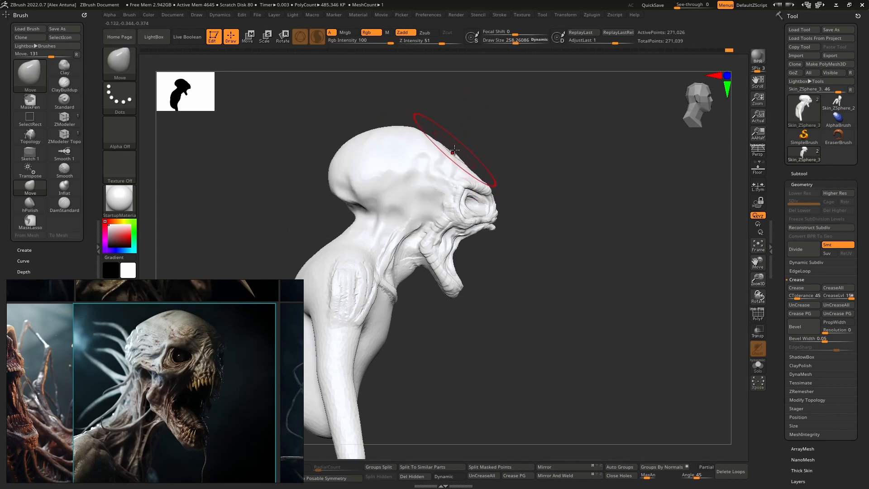
key(space)
drag(378, 149, 392, 149)
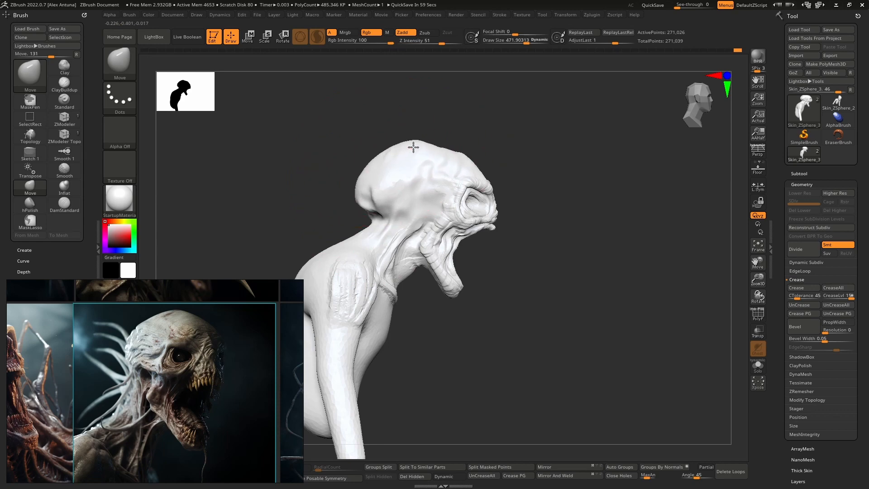
Step: Reshape the shoulders and upper torso with the Move brush at a draw size of about 306
mouse_move(396, 229)
right_down()
mouse_move(362, 227)
mouse_move(413, 189)
mouse_move(365, 222)
right_up()
alt+right_drag(377, 223, 408, 196)
key(space)
drag(400, 207, 392, 208)
right_drag(392, 208, 407, 203)
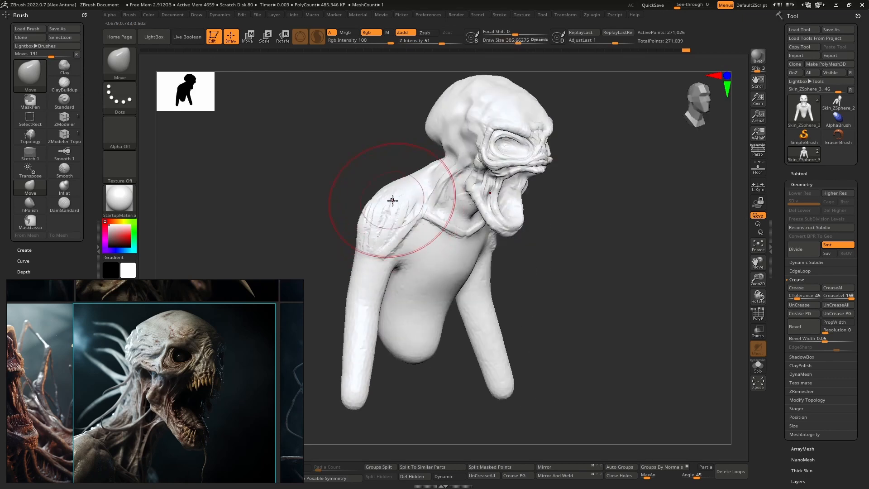
Step: Reduce the draw size to about 135 and smooth the area between the collarbone and the shoulder
key(space)
drag(398, 207, 386, 208)
right_drag(401, 204, 417, 236)
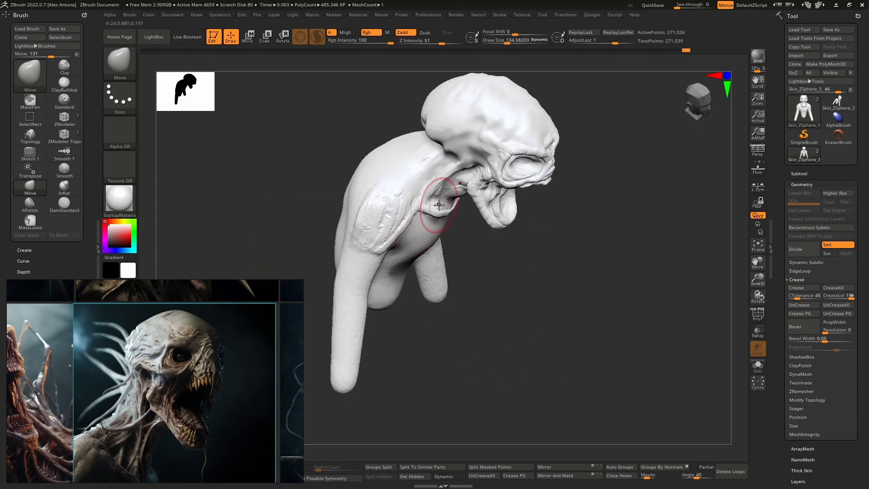
shift+drag(439, 205, 401, 177)
Step: Sculpt muscle strands across the upper back and shoulders with the ClayBuildup brush at a draw size of about 63
mouse_move(401, 176)
right_down()
mouse_move(359, 219)
mouse_move(382, 226)
mouse_move(374, 230)
mouse_move(401, 185)
mouse_move(385, 226)
right_up()
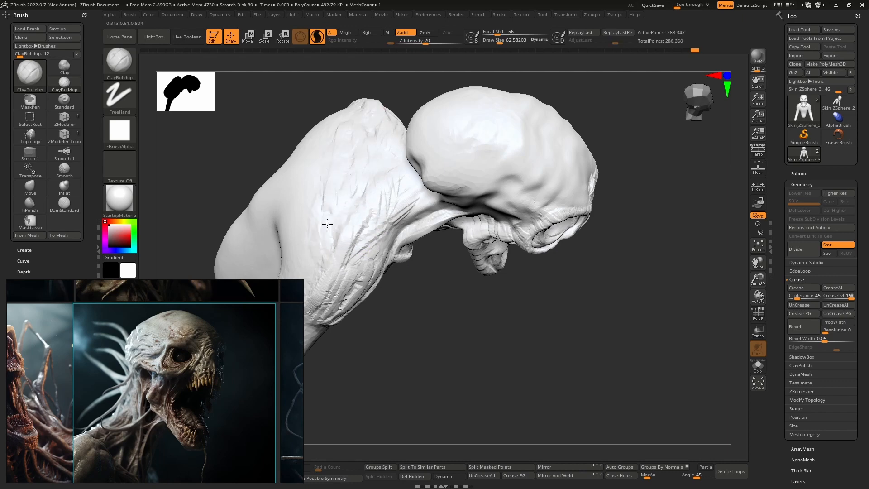
mouse_move(434, 214)
right_down()
mouse_move(387, 169)
mouse_move(373, 207)
mouse_move(385, 223)
mouse_move(341, 242)
mouse_move(374, 236)
right_up()
mouse_move(378, 249)
mouse_down()
mouse_move(309, 258)
mouse_move(316, 248)
mouse_move(349, 252)
mouse_move(363, 270)
mouse_up()
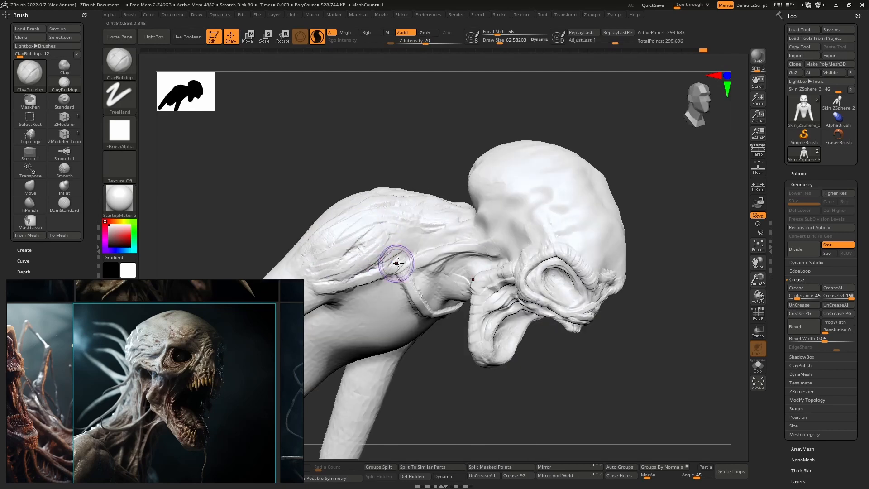
right_drag(397, 264, 417, 238)
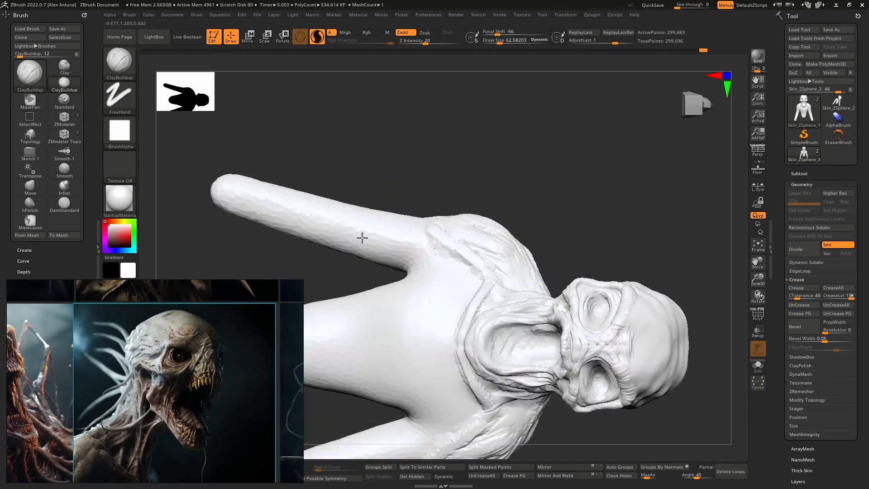
Step: Add ClayBuildup strokes where the upper arm joins the shoulder and around the rear armpit
drag(362, 237, 436, 237)
mouse_move(436, 236)
right_down()
mouse_move(449, 249)
mouse_move(430, 248)
mouse_move(434, 232)
right_up()
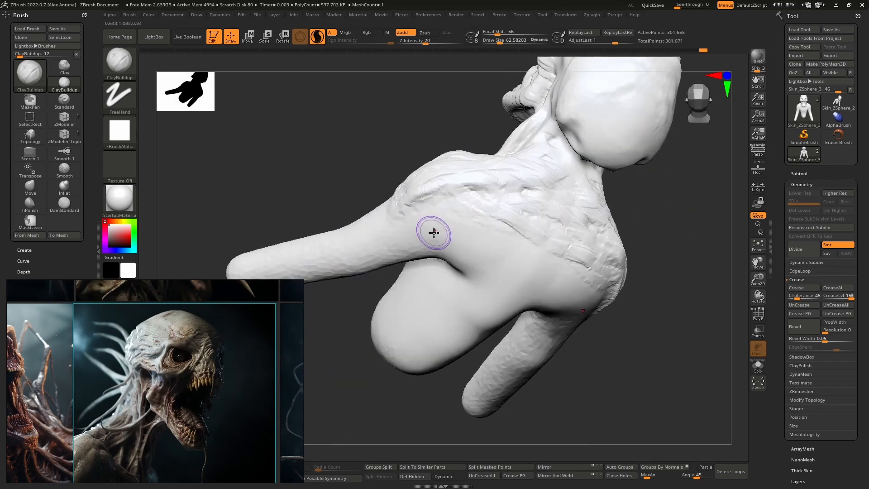
mouse_move(434, 233)
mouse_down()
mouse_move(450, 246)
mouse_move(444, 275)
mouse_up()
right_drag(444, 275, 468, 255)
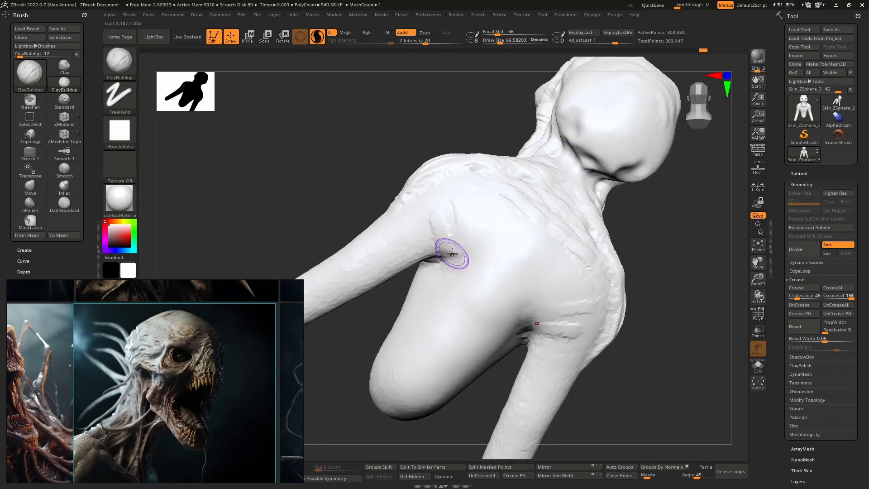
Step: Sculpt stretched muscle folds across the chest with ClayBuildup at a draw size of about 95, undoing the last stroke
mouse_move(441, 235)
mouse_down()
mouse_move(450, 223)
mouse_move(497, 227)
mouse_move(522, 206)
mouse_move(482, 285)
mouse_move(430, 277)
mouse_move(471, 344)
mouse_move(483, 295)
mouse_move(408, 356)
mouse_move(413, 373)
mouse_up()
mouse_move(428, 239)
right_down()
mouse_move(455, 272)
mouse_move(444, 247)
right_up()
mouse_move(412, 269)
mouse_down()
mouse_move(404, 242)
mouse_move(451, 225)
mouse_move(412, 210)
mouse_move(394, 260)
mouse_move(410, 216)
mouse_move(448, 215)
mouse_up()
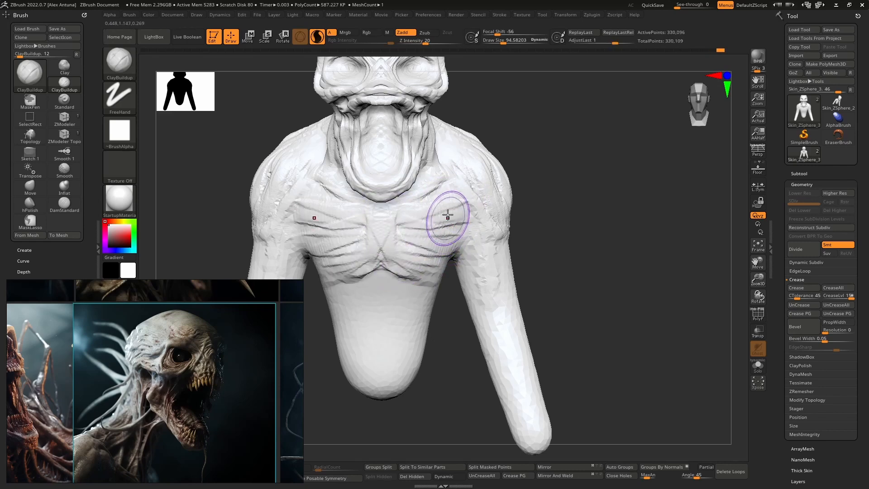
right_drag(454, 249, 427, 244)
drag(458, 258, 450, 213)
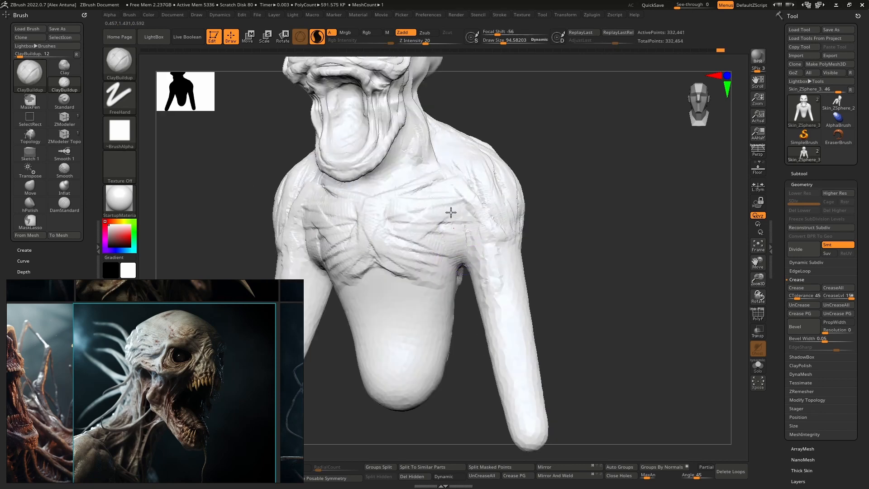
key(ctrl+z)
Step: Carve the front armpit crease between chest and upper arm with the DamStandard brush at a draw size of about 67
key(b)
key(d)
key(s)
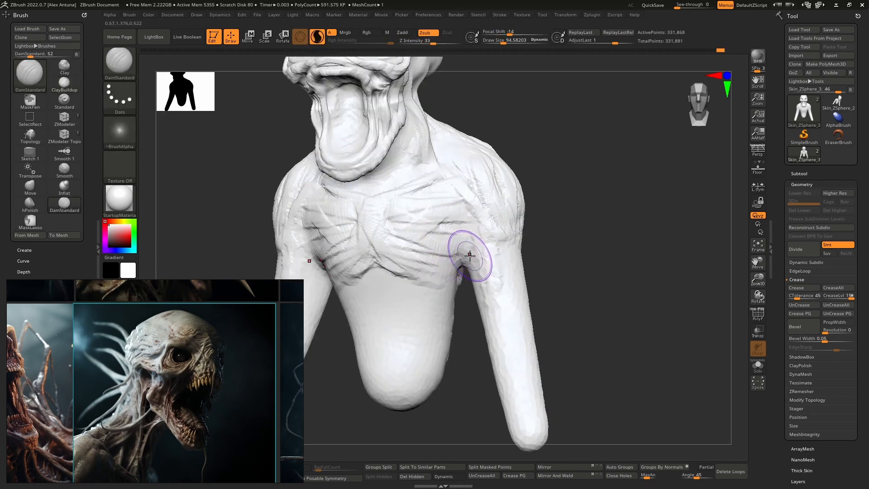
key(bracketleft)
key(bracketleft)
key(bracketleft)
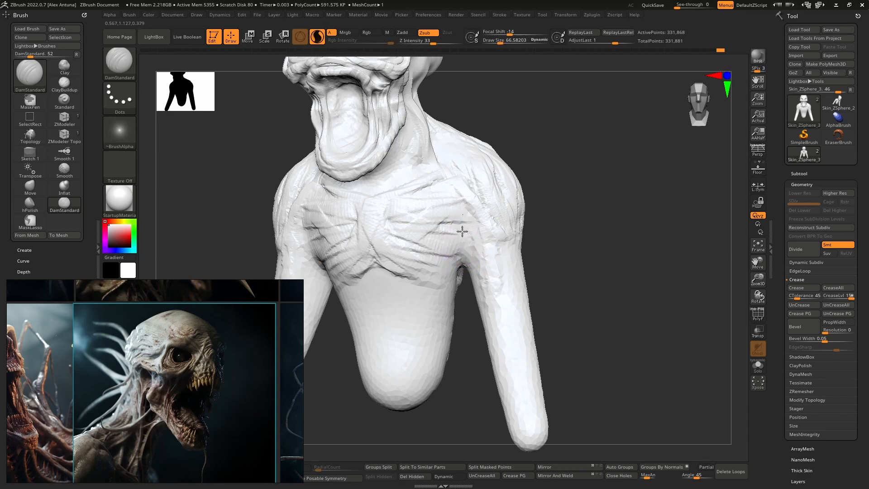
drag(461, 231, 461, 254)
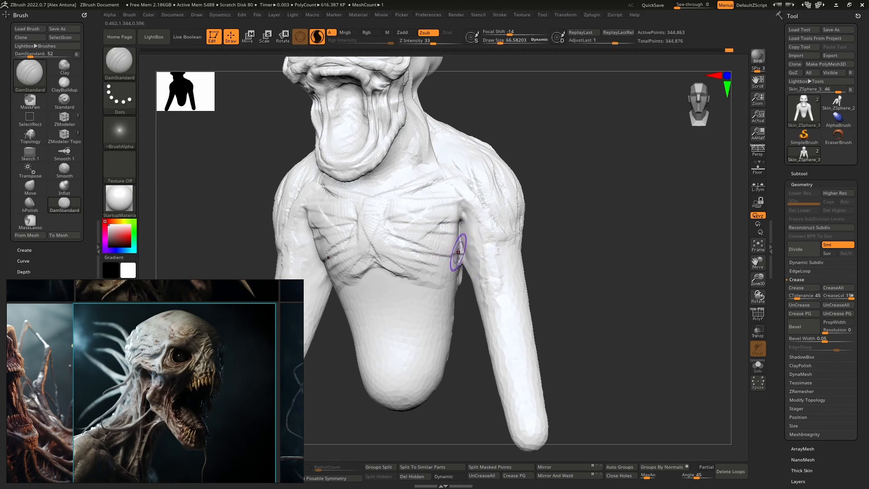
Step: Cut DamStandard creases up the back of the upper arm and along the front of the shoulder
right_drag(505, 276, 534, 258)
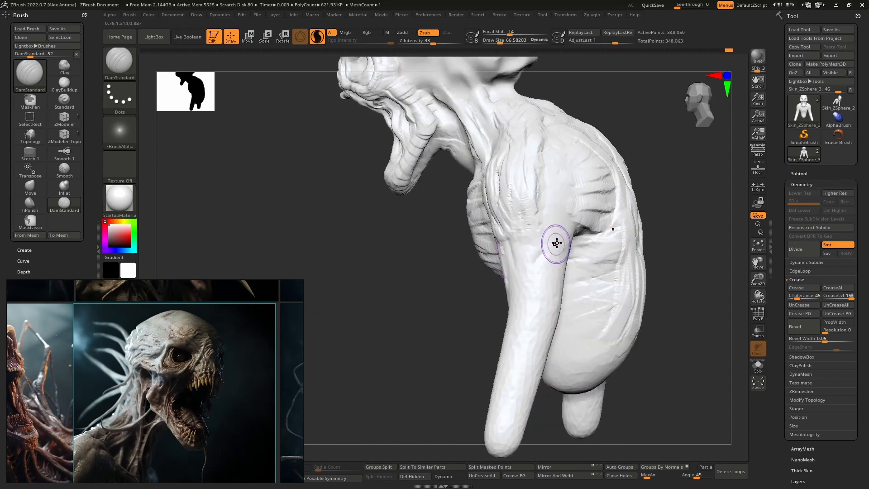
mouse_move(557, 244)
mouse_down()
mouse_move(537, 280)
mouse_move(535, 211)
mouse_move(563, 159)
mouse_up()
right_drag(508, 186, 522, 194)
drag(458, 152, 488, 212)
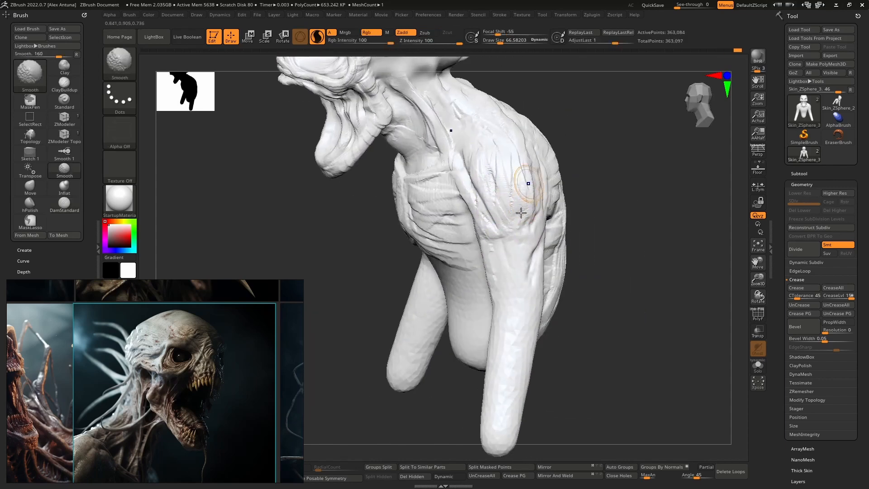
Step: Smooth the muscle strands on the shoulder and the folds across the chest at a draw size of about 109
mouse_move(528, 184)
shift+mouse_down()
mouse_move(515, 197)
mouse_move(521, 203)
mouse_move(473, 199)
shift+mouse_up()
key(space)
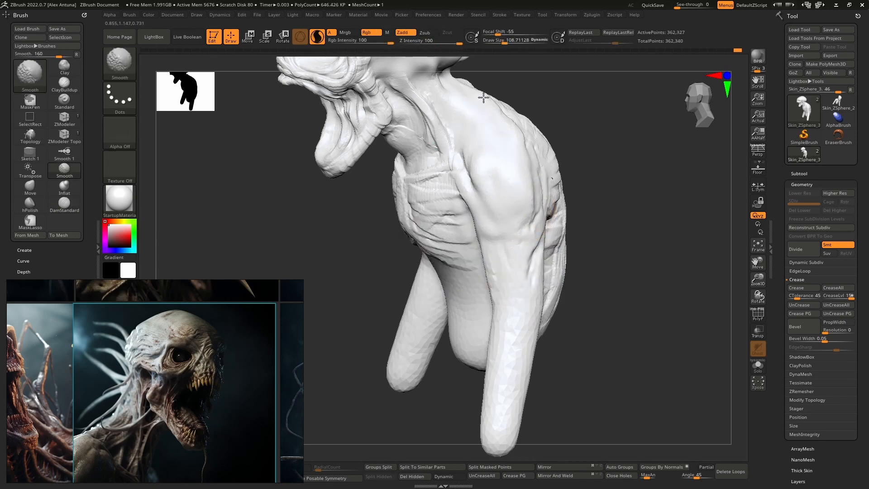
shift+drag(432, 113, 437, 147)
right_drag(462, 194, 509, 194)
mouse_move(503, 192)
shift+mouse_down()
mouse_move(436, 205)
mouse_move(372, 240)
mouse_move(380, 216)
shift+mouse_up()
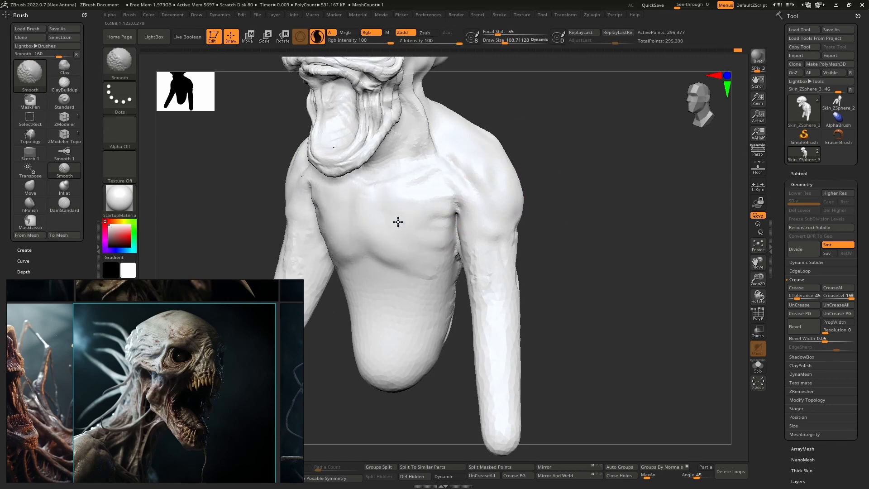
Step: Carve the collarbone line and the tendon creases at the side of the neck with DamStandard at a draw size of about 77
mouse_move(398, 221)
right_down()
mouse_move(419, 249)
mouse_move(442, 227)
mouse_move(399, 236)
right_up()
key(space)
drag(401, 239, 399, 239)
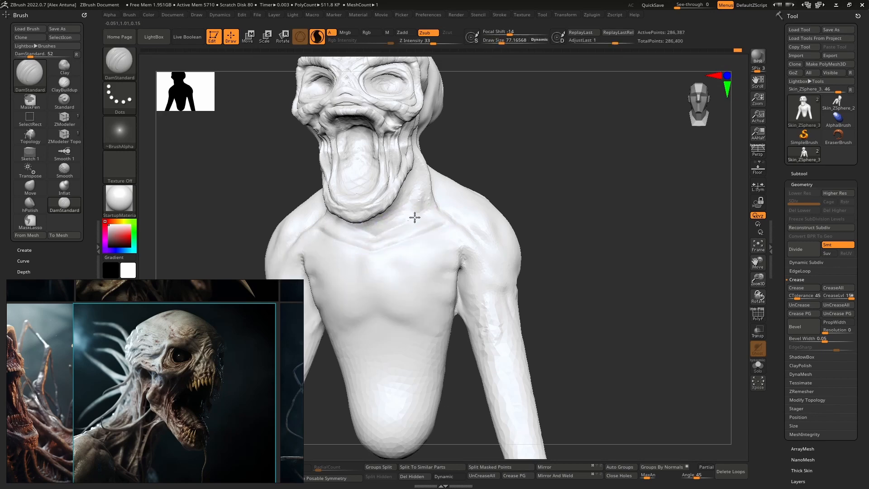
right_drag(446, 225, 422, 219)
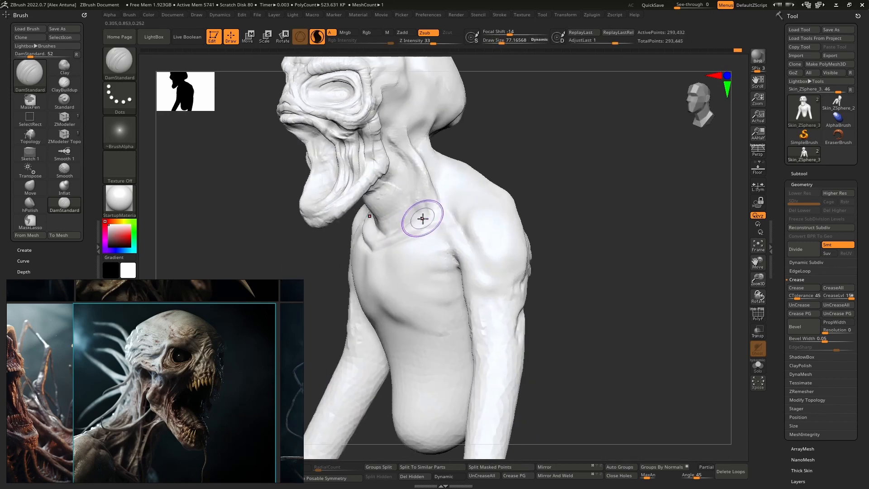
drag(403, 220, 388, 184)
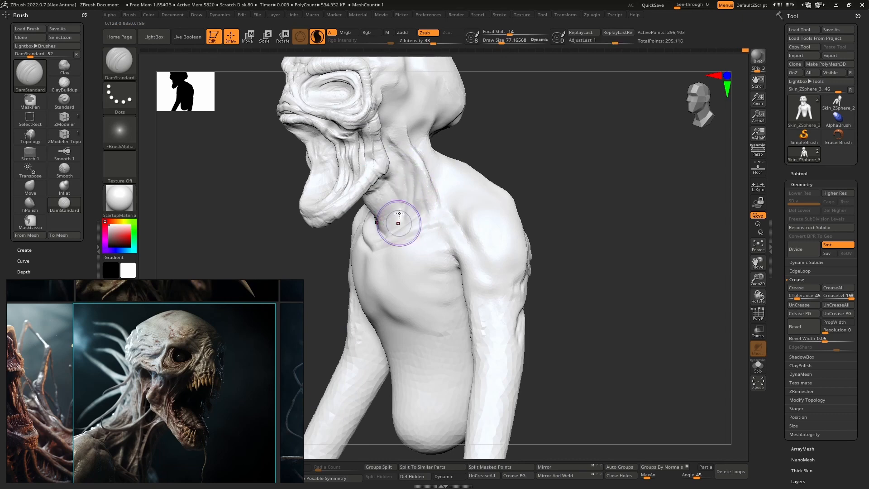
drag(446, 191, 419, 150)
right_drag(447, 184, 426, 149)
drag(425, 148, 453, 154)
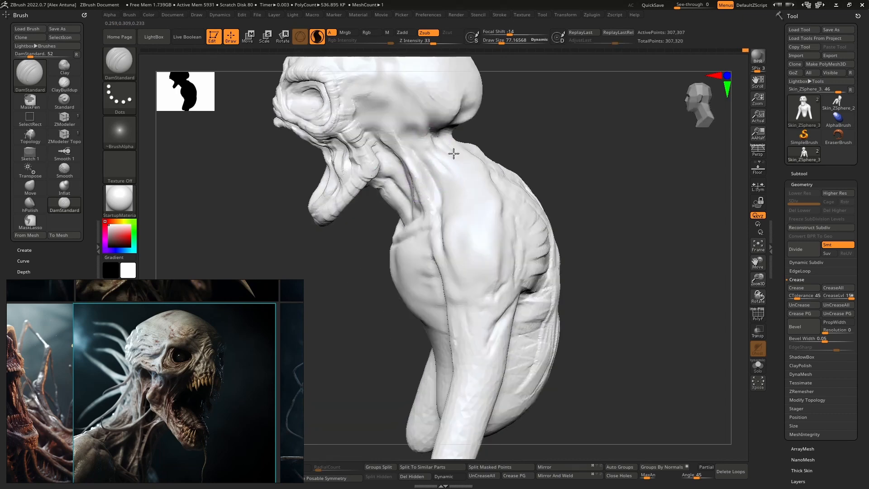
Step: Carve DamStandard creases around the shoulder muscle, from the collarbone down to the upper arm
drag(484, 190, 485, 191)
right_drag(456, 213, 474, 231)
drag(452, 190, 445, 236)
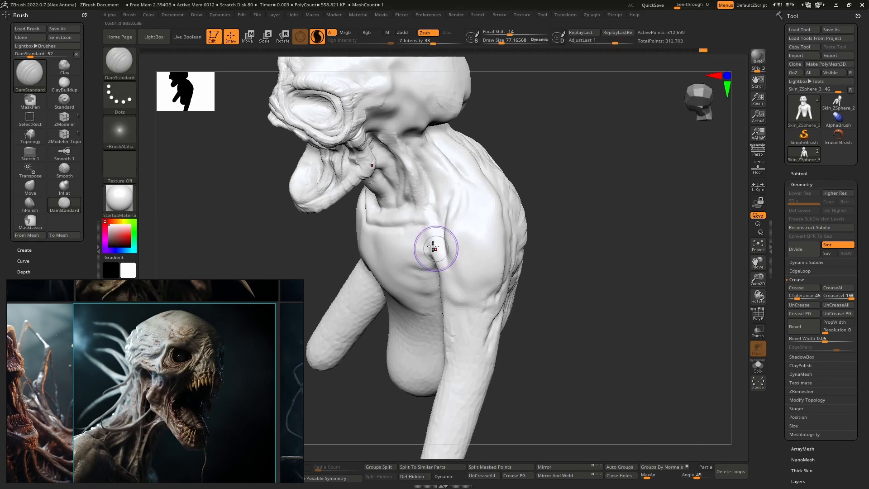
right_drag(490, 275, 461, 253)
mouse_move(499, 214)
mouse_down()
mouse_move(501, 200)
mouse_move(494, 328)
mouse_move(491, 319)
mouse_up()
right_drag(474, 277, 502, 285)
drag(449, 230, 489, 324)
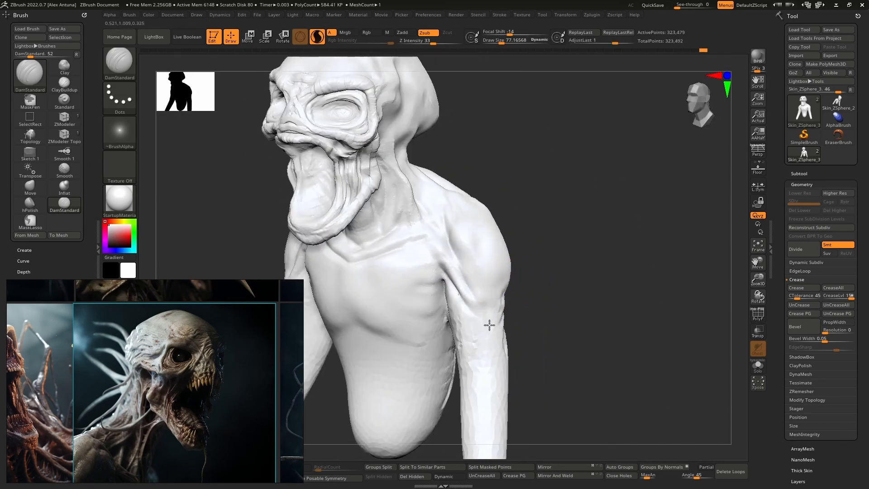
Step: Carve a crease defining the upper arm muscle from the armpit downward and soften the inner arm
mouse_move(482, 307)
right_down()
mouse_move(496, 282)
mouse_move(471, 246)
right_up()
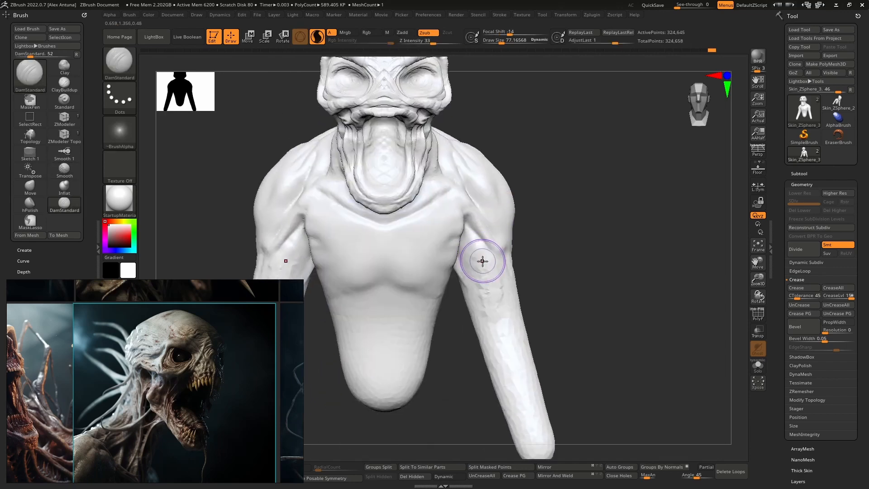
mouse_move(474, 225)
mouse_down()
mouse_move(492, 258)
mouse_move(474, 292)
mouse_move(518, 289)
mouse_up()
mouse_move(489, 249)
shift+mouse_down()
mouse_move(488, 233)
mouse_move(471, 296)
shift+mouse_up()
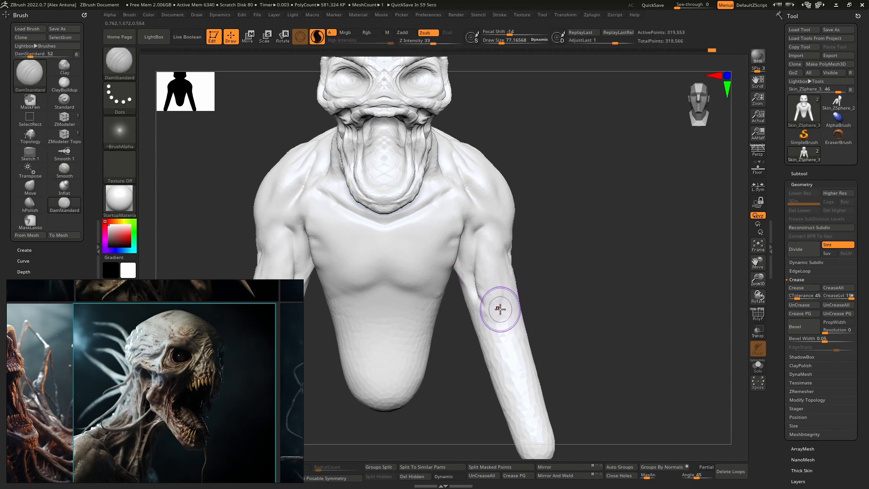
Step: Build up the upper arm muscle toward the elbow with the Standard brush and smooth it
key(b)
key(s)
key(t)
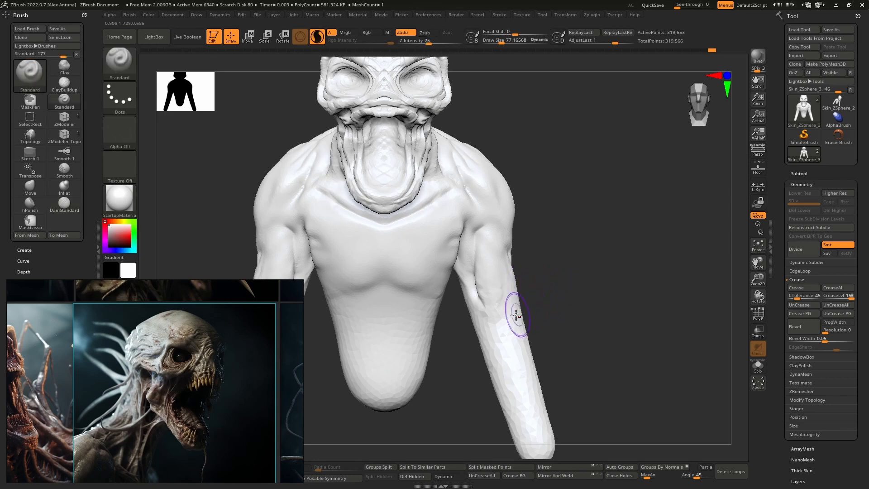
mouse_move(481, 236)
mouse_down()
mouse_move(474, 289)
mouse_move(516, 335)
mouse_move(509, 329)
mouse_up()
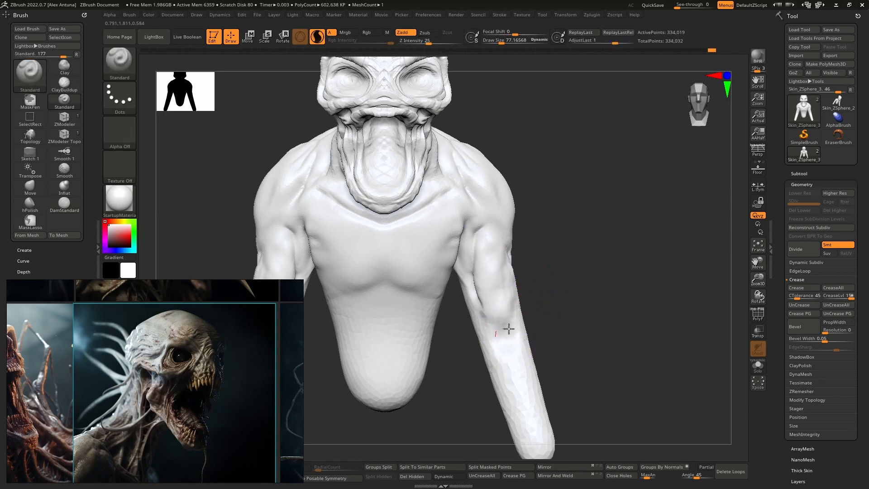
shift+drag(492, 246, 509, 297)
Step: Smooth the forearm, the abdomen and the side of the torso at a draw size of about 124
key(s)
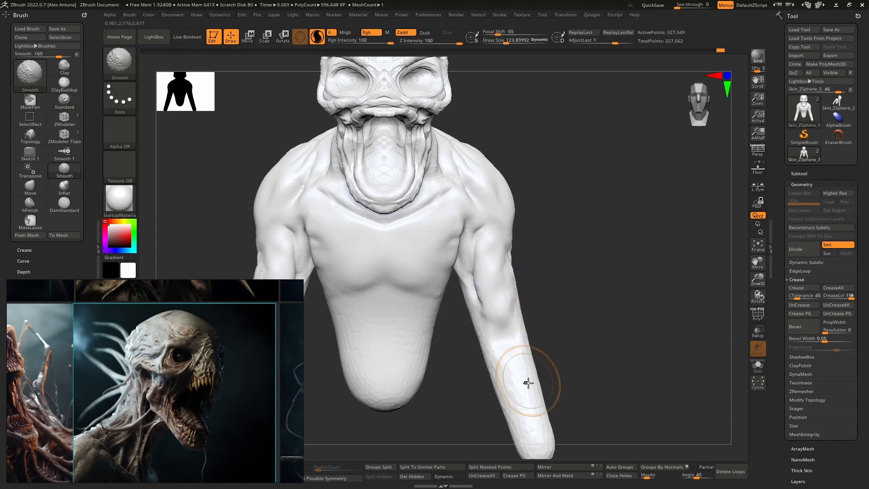
shift+drag(527, 383, 528, 420)
shift+drag(381, 317, 389, 384)
mouse_move(422, 321)
right_down()
mouse_move(400, 271)
mouse_move(398, 240)
right_up()
alt+right_drag(406, 230, 446, 355)
mouse_move(433, 268)
alt+right_down()
mouse_move(492, 298)
mouse_move(485, 303)
mouse_move(503, 290)
alt+right_up()
alt+right_drag(538, 361, 491, 238)
shift+drag(569, 362, 570, 379)
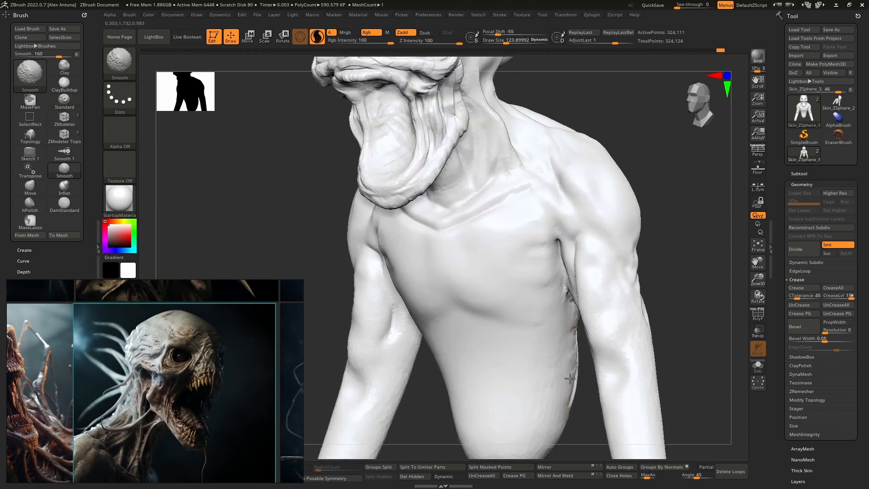
Step: Smooth the muscle strands across the side of the back and the shoulder blade
right_drag(608, 336, 545, 327)
mouse_move(510, 313)
shift+mouse_down()
mouse_move(545, 411)
mouse_move(588, 358)
shift+mouse_up()
mouse_move(552, 224)
shift+mouse_down()
mouse_move(590, 224)
mouse_move(497, 305)
mouse_move(571, 199)
shift+mouse_up()
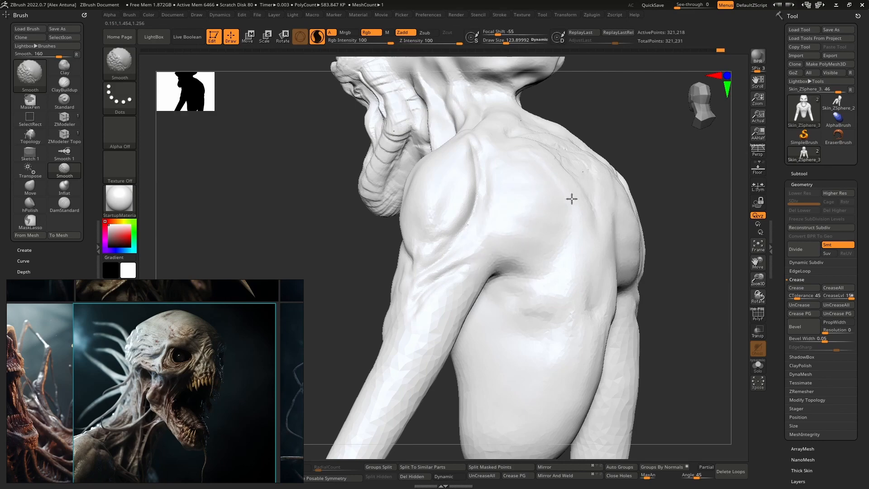
Step: Smooth the front of the shoulder, the upper arm and the chest below the collarbone
right_drag(599, 225, 481, 304)
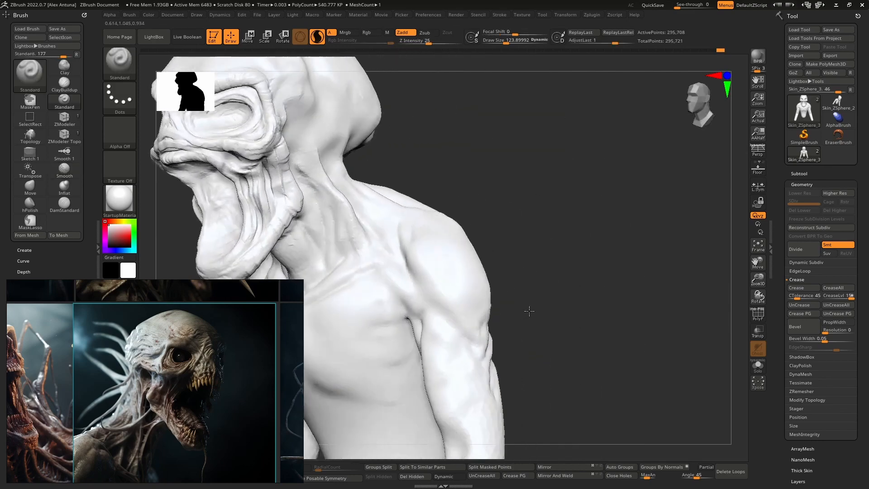
mouse_move(528, 310)
right_down()
mouse_move(591, 246)
mouse_move(510, 266)
right_up()
shift+drag(571, 239, 627, 257)
shift+drag(548, 173, 592, 273)
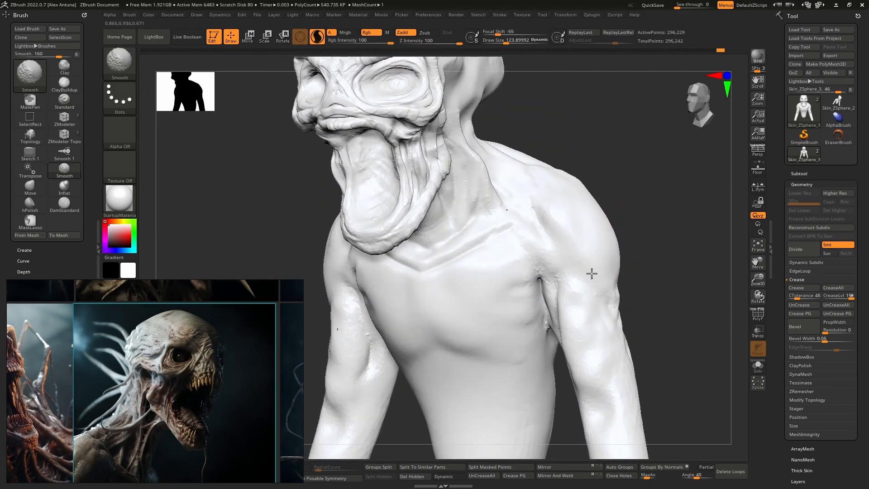
right_drag(579, 265, 513, 272)
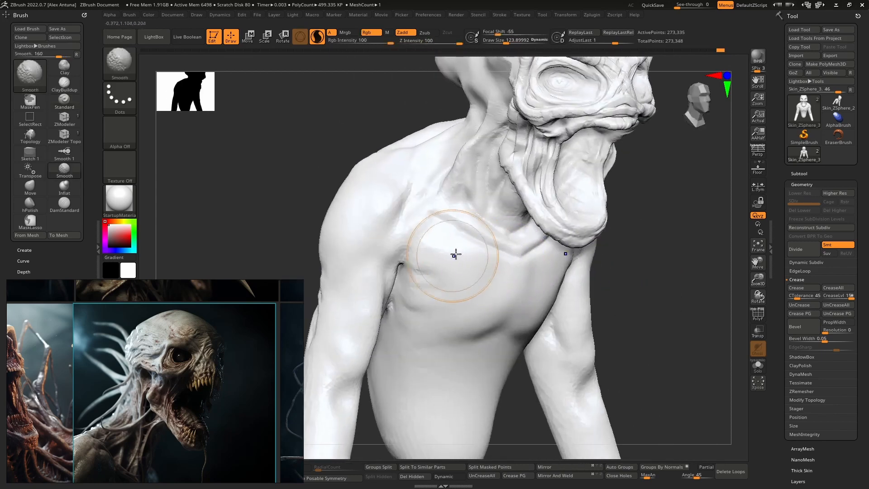
shift+drag(455, 254, 522, 285)
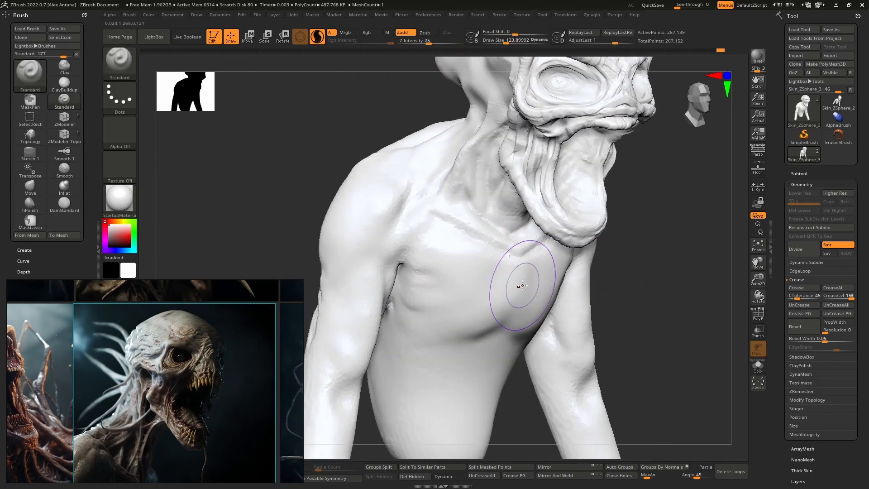
Step: Switch to the ClayBuildup brush and quick-save the sculpt
key(b)
key(c)
key(b)
right_drag(511, 295, 496, 292)
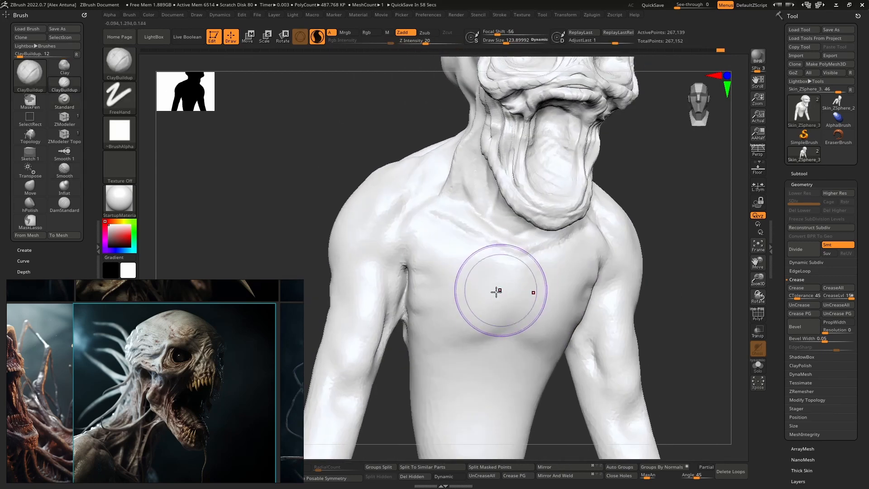
click(651, 6)
Step: Sculpt rib-like horizontal folds across the chest with ClayBuildup at a draw size of about 76
key([)
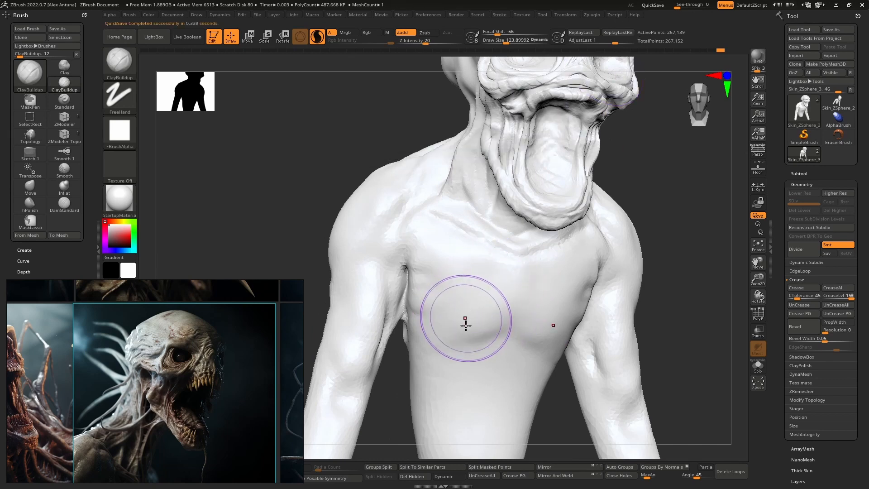
key([)
key([)
key([)
drag(507, 330, 456, 341)
drag(503, 321, 442, 330)
mouse_move(505, 314)
mouse_down()
mouse_move(437, 317)
mouse_move(440, 296)
mouse_up()
mouse_move(507, 297)
mouse_down()
mouse_move(428, 285)
mouse_move(421, 272)
mouse_up()
drag(489, 277, 431, 278)
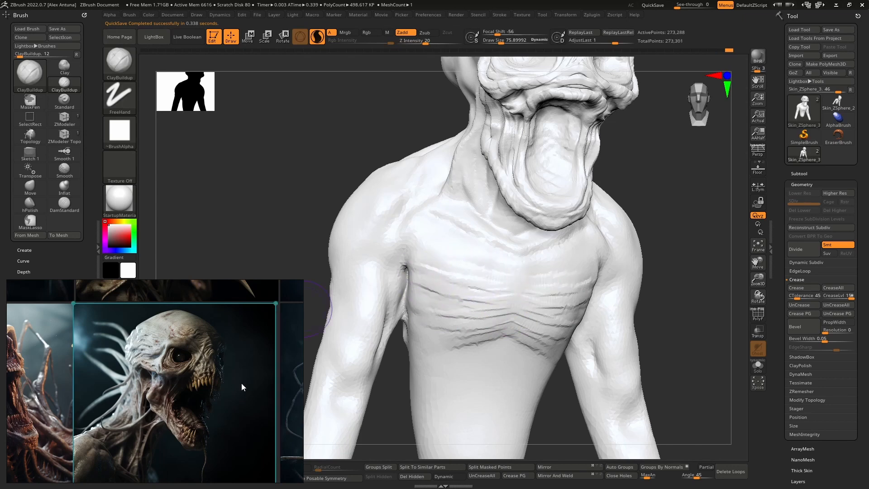
Step: Browse the reference board and examine the sinewy body details of the dark creature with glowing eyes
scroll(243, 386, down, 6)
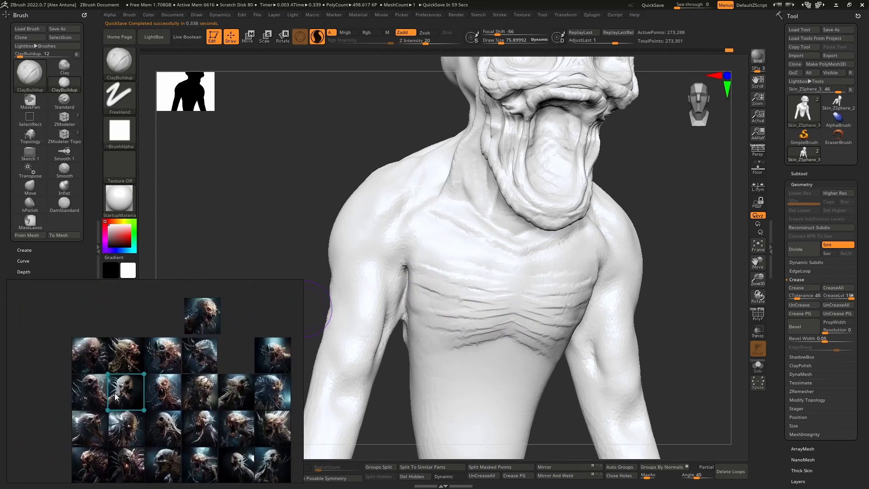
scroll(191, 335, up, 8)
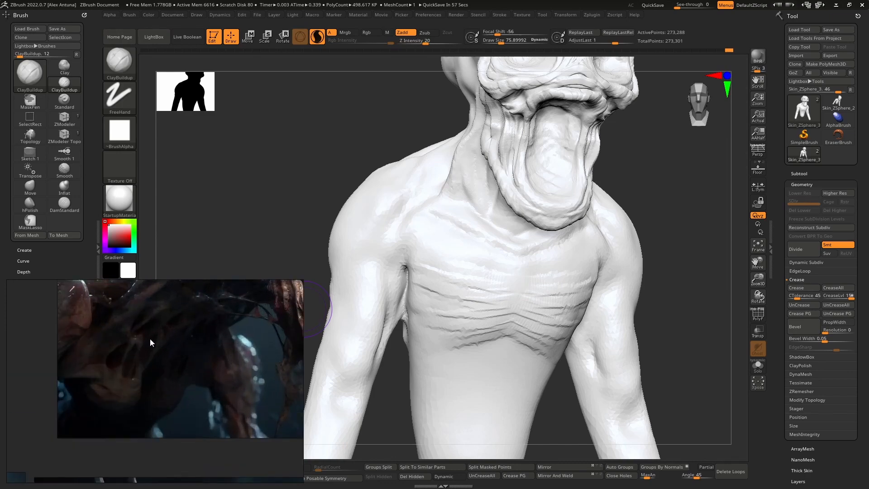
scroll(128, 381, down, 5)
scroll(211, 385, up, 5)
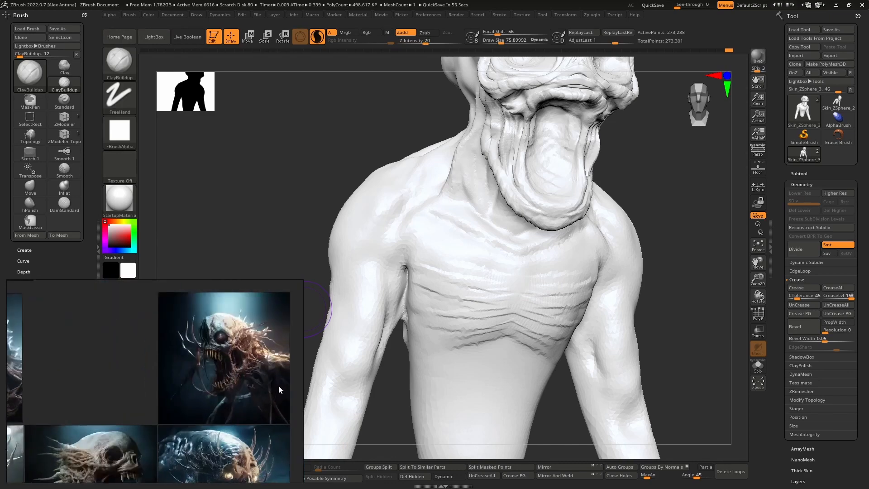
scroll(210, 382, down, 5)
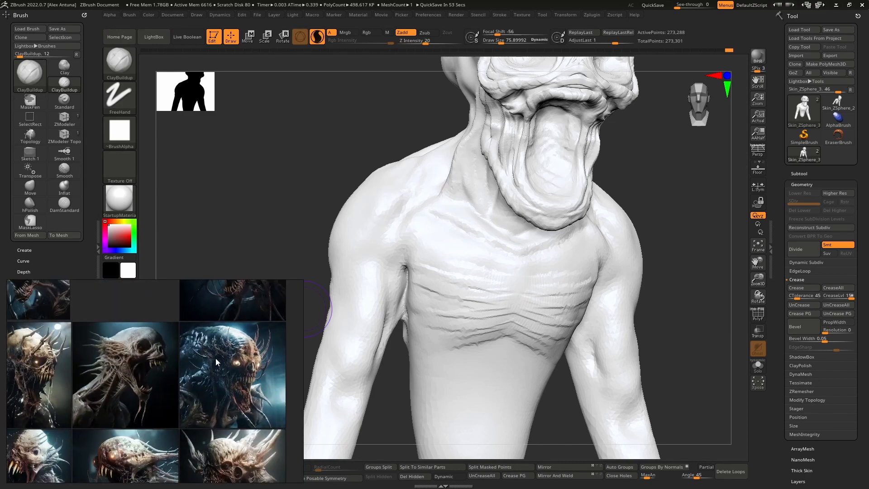
scroll(217, 371, up, 8)
scroll(208, 331, down, 2)
scroll(192, 332, down, 3)
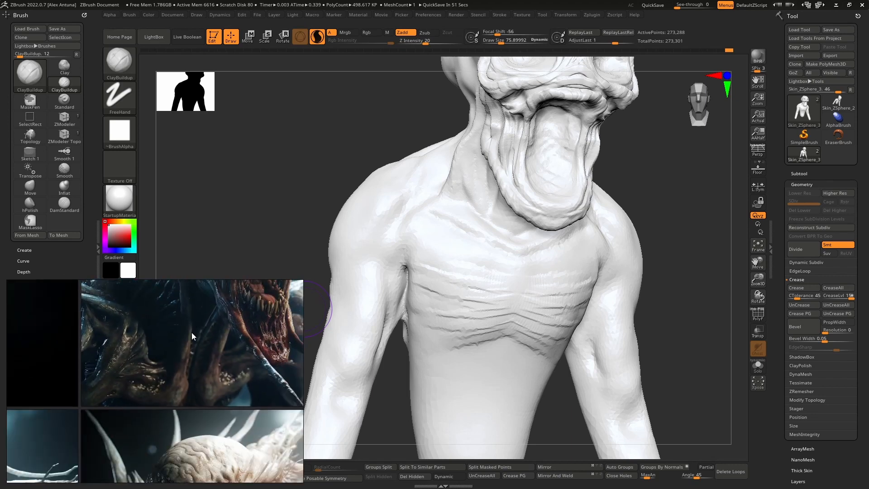
middle_drag(191, 333, 185, 398)
middle_drag(196, 349, 196, 429)
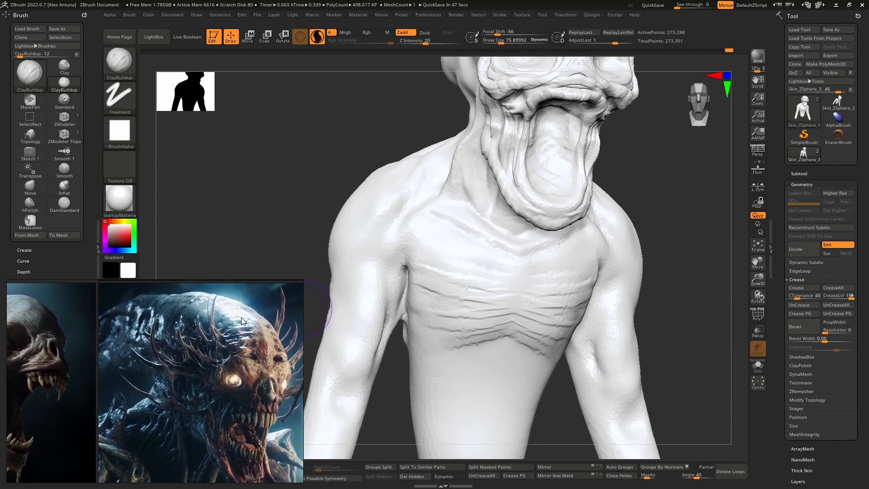
scroll(177, 401, up, 5)
middle_drag(177, 401, 172, 421)
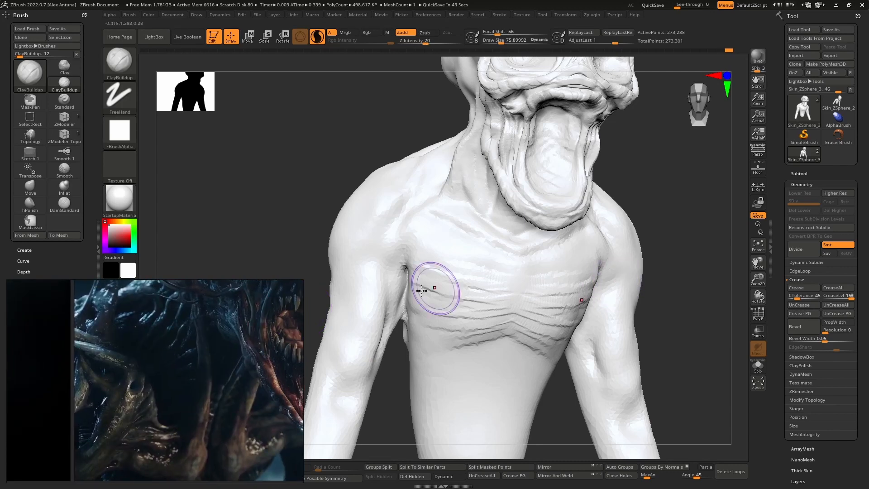
mouse_move(452, 262)
right_down()
mouse_move(450, 244)
mouse_move(470, 272)
right_up()
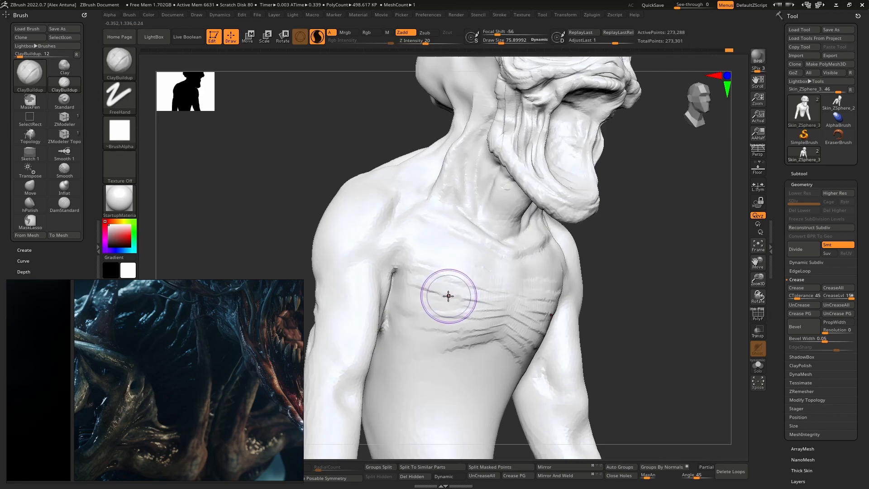
Step: Paint mirrored L-shaped masks from the neck down the chest and outward beneath the pectorals, using MaskPen at a draw size of about 32
key(bracketright)
key(bracketright)
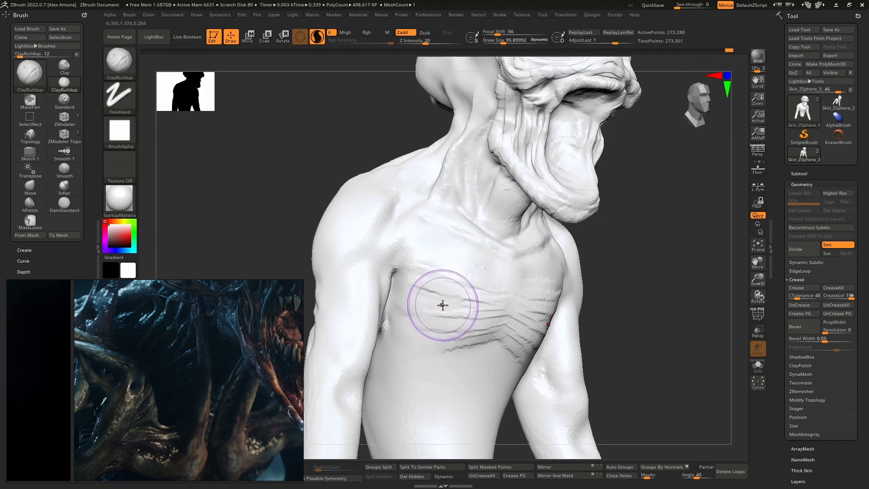
key(bracketleft)
key(bracketleft)
key(bracketleft)
key(bracketleft)
key(bracketleft)
key(bracketleft)
mouse_move(444, 306)
right_down()
mouse_move(436, 308)
mouse_move(449, 311)
right_up()
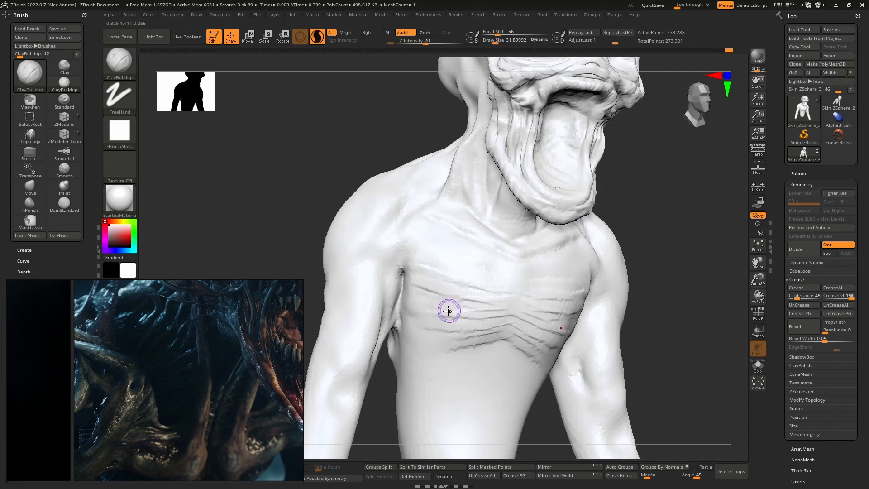
key(ctrl)
ctrl+drag(486, 329, 471, 325)
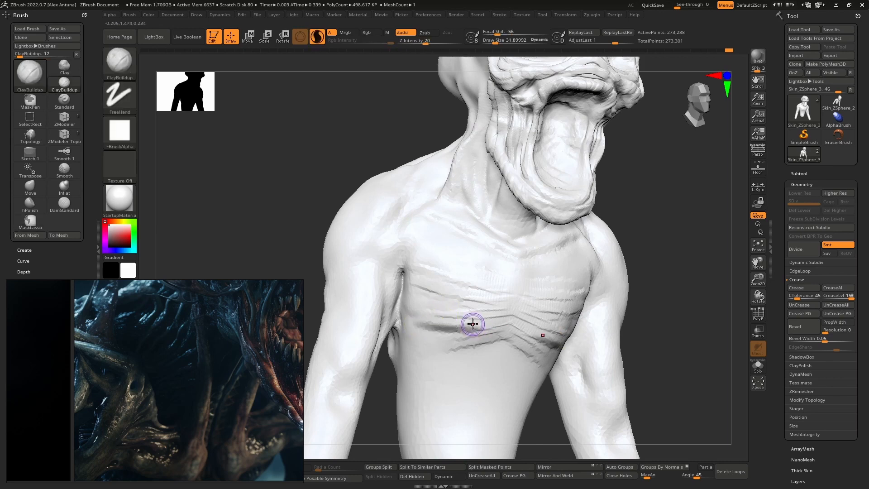
ctrl+click(120, 61)
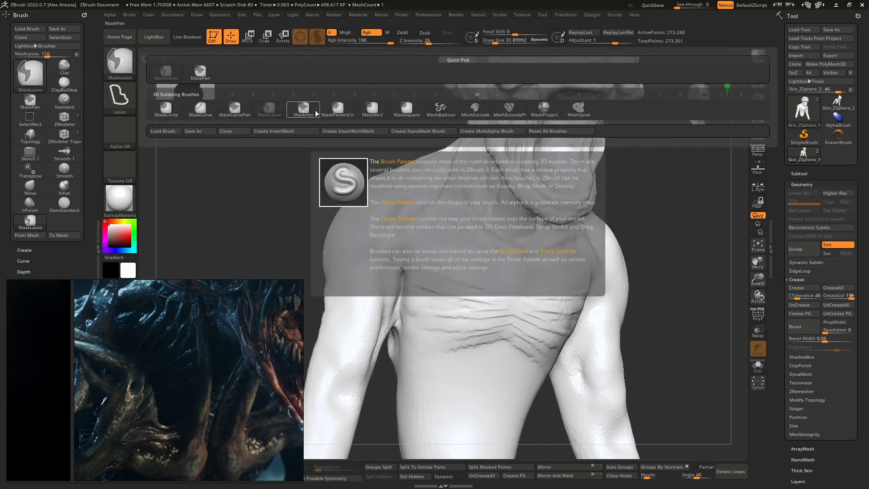
click(316, 113)
mouse_move(423, 330)
ctrl+mouse_down()
mouse_move(466, 332)
mouse_move(481, 310)
mouse_move(492, 246)
mouse_move(487, 218)
ctrl+mouse_up()
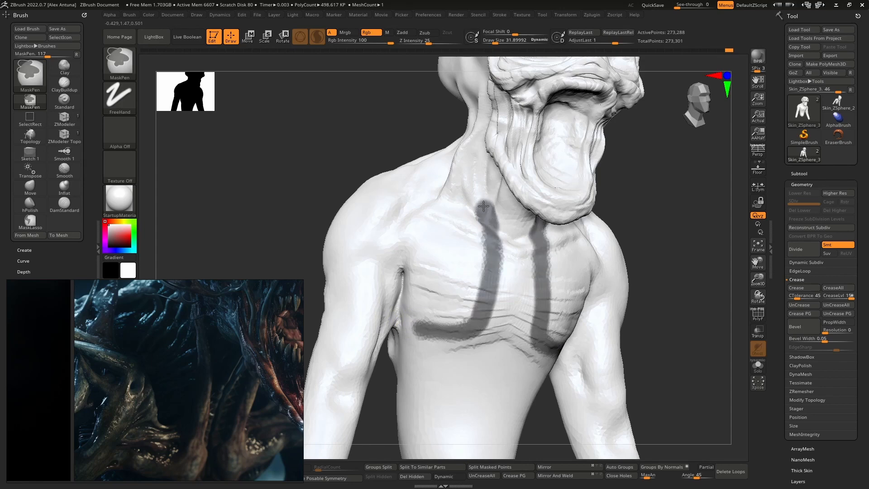
mouse_move(493, 285)
ctrl+mouse_down()
mouse_move(452, 332)
mouse_move(428, 335)
ctrl+mouse_up()
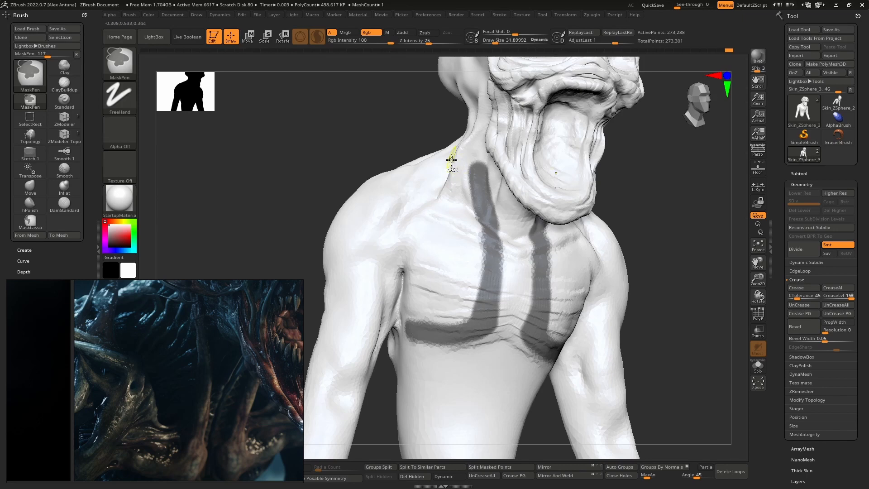
ctrl+alt+drag(467, 177, 469, 216)
Step: Extract the masked chest strips into a new subtool with a thickness of 0.05 and accept the result
scroll(790, 454, down, 1)
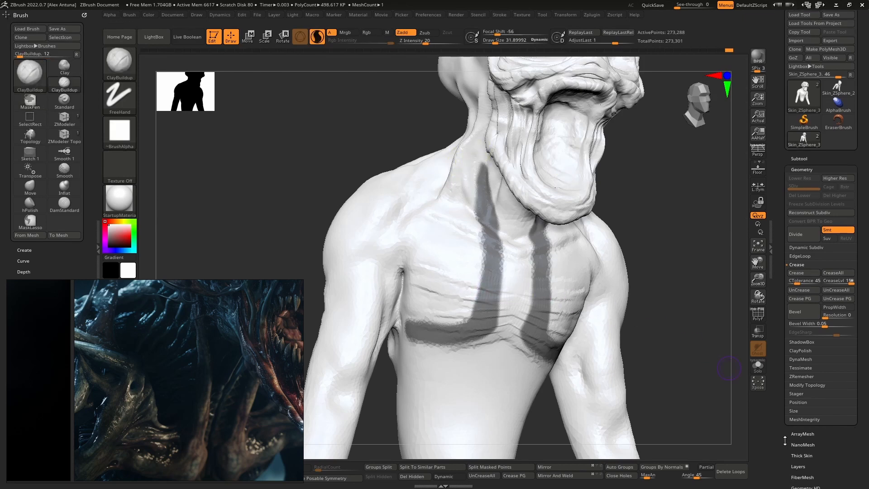
click(810, 156)
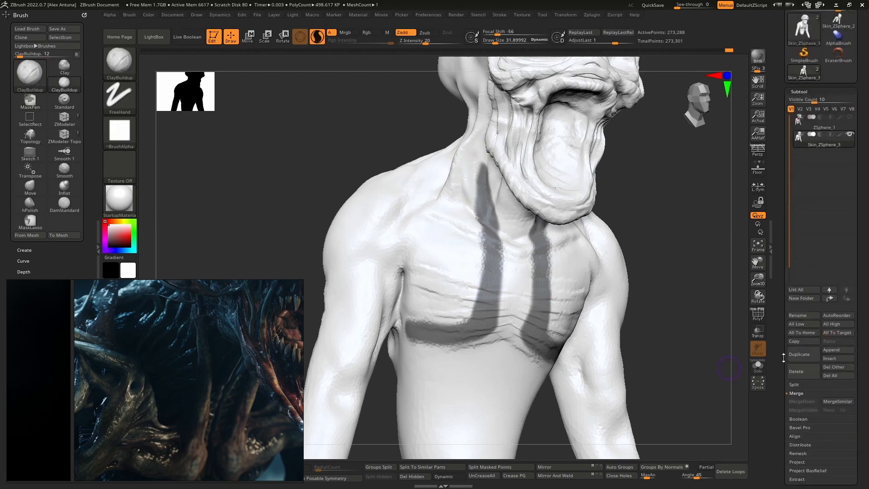
click(793, 478)
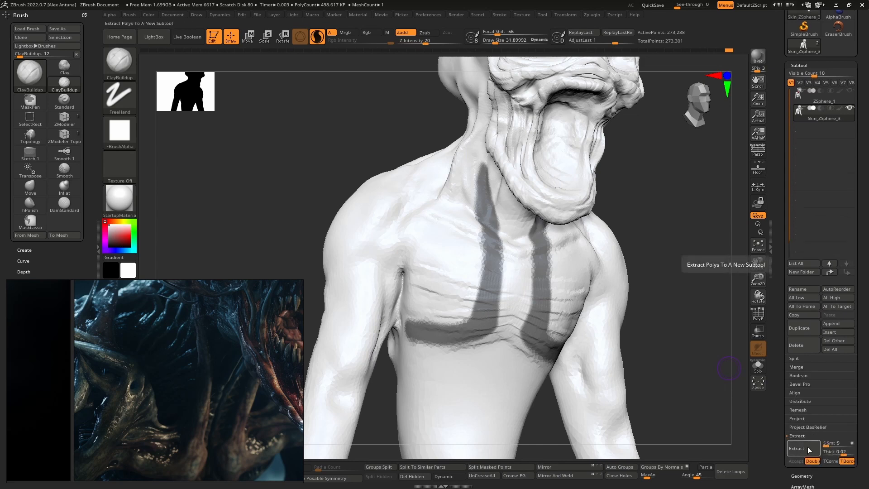
click(809, 449)
click(840, 452)
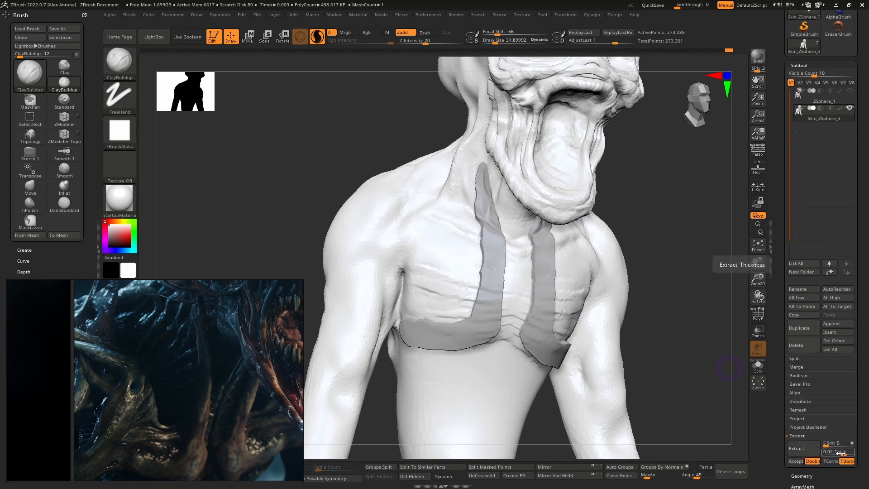
text(0.05)
key(Return)
click(814, 449)
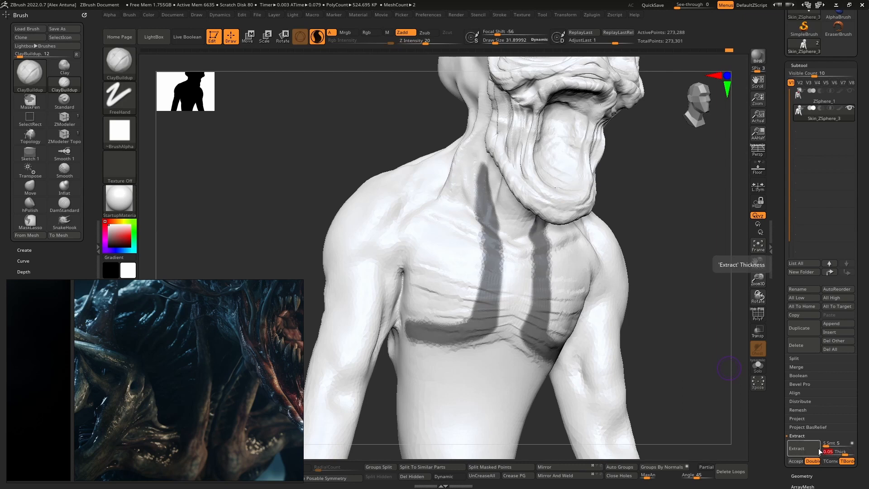
click(805, 451)
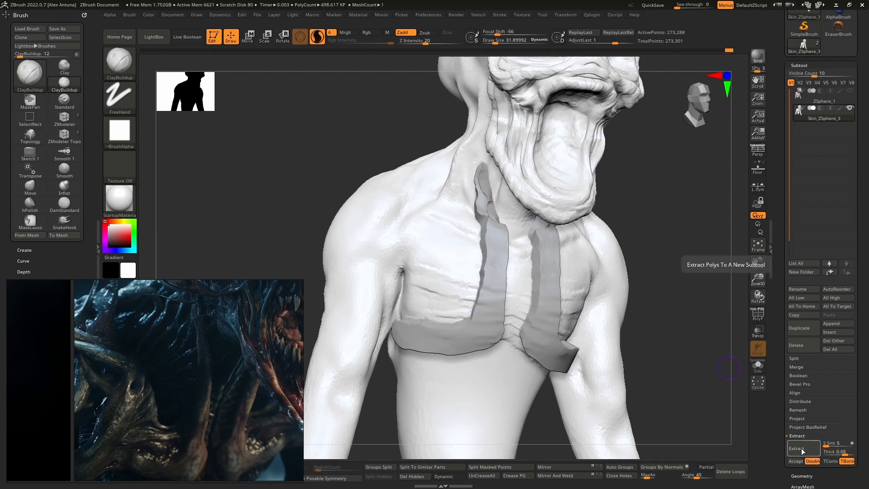
right_drag(460, 312, 570, 358)
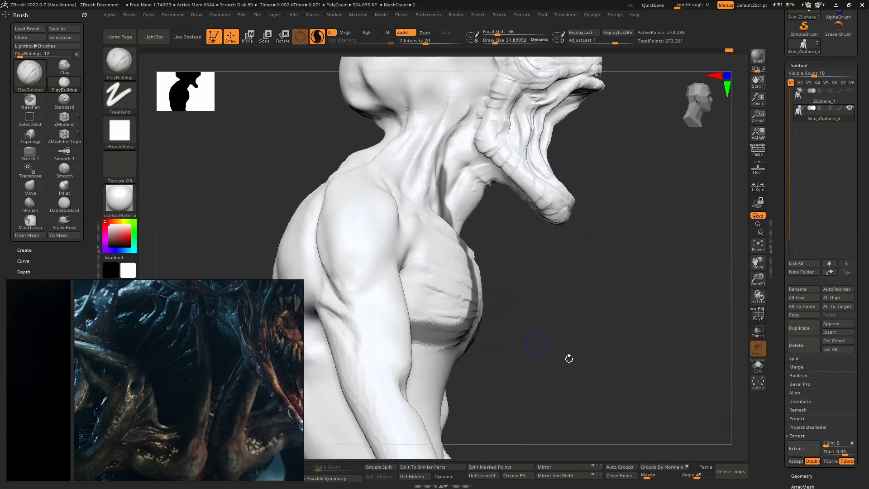
click(800, 448)
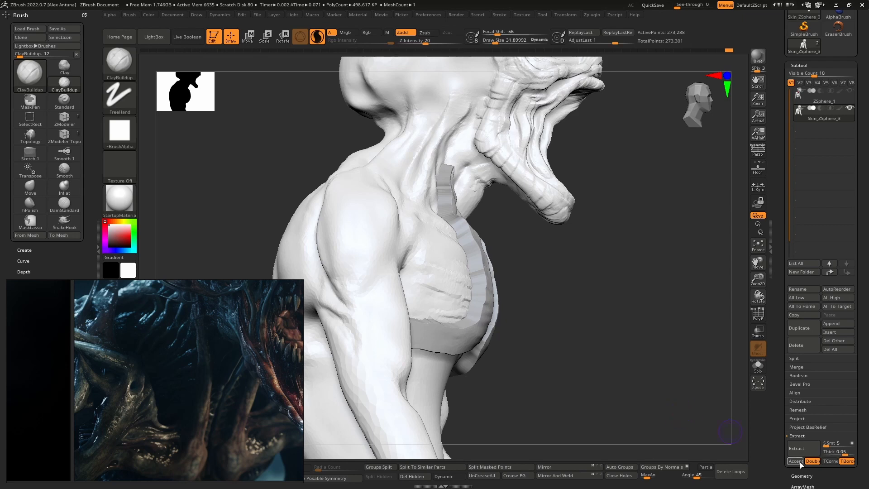
click(800, 465)
Step: Clear the mask and smooth the extracted strips into rounded, tapering tubes, enlarging the Smooth brush to about 86
right_drag(563, 332, 452, 291)
ctrl+drag(354, 156, 369, 139)
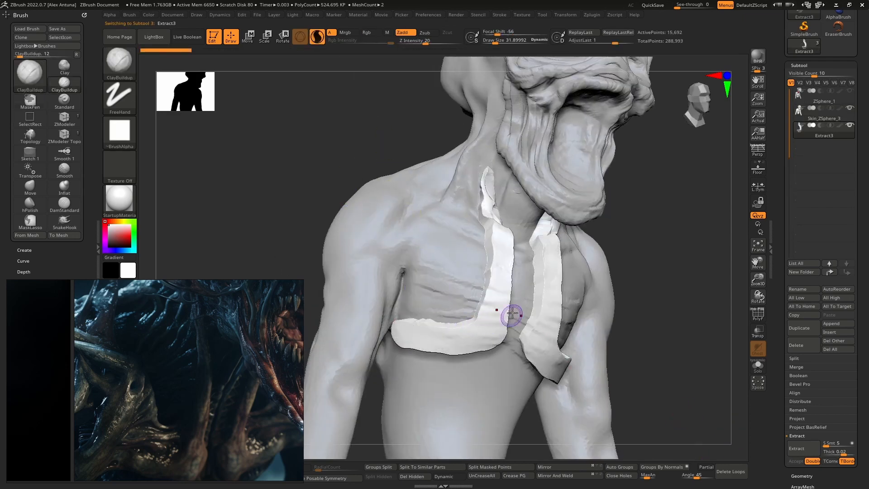
key(shift)
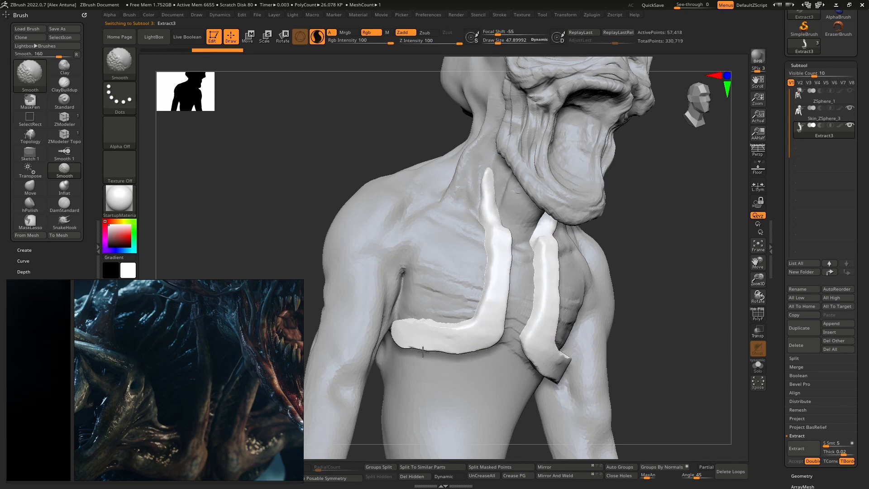
mouse_move(445, 339)
shift+mouse_down()
mouse_move(474, 343)
mouse_move(434, 320)
shift+mouse_up()
key(space)
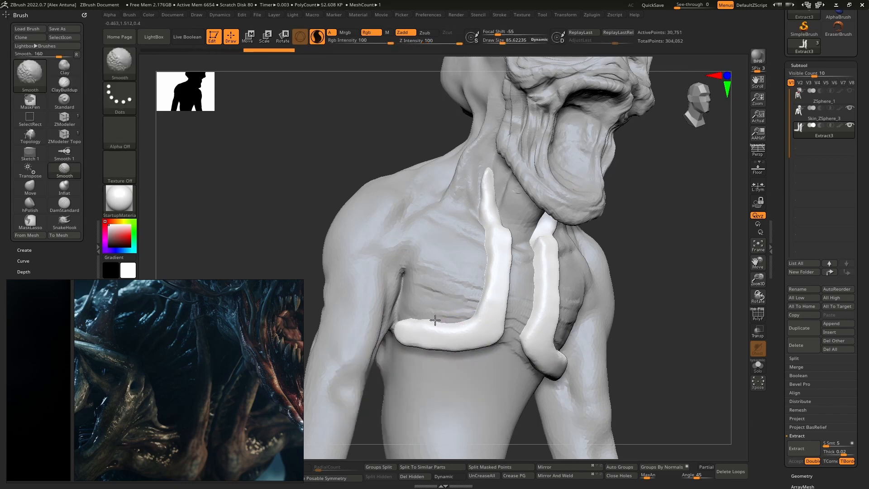
mouse_move(396, 342)
shift+mouse_down()
mouse_move(501, 262)
mouse_move(486, 177)
shift+mouse_up()
mouse_move(471, 242)
right_down()
mouse_move(493, 246)
mouse_move(503, 235)
right_up()
mouse_move(502, 235)
shift+mouse_down()
mouse_move(480, 209)
mouse_move(514, 312)
shift+mouse_up()
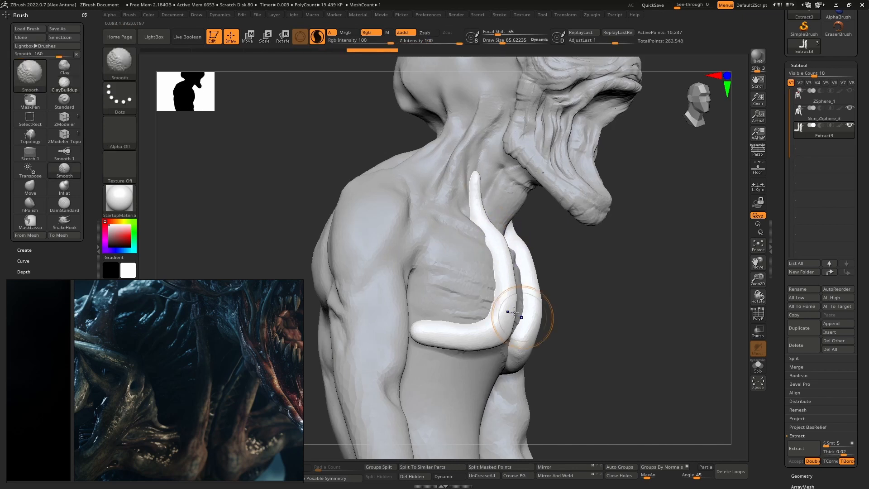
Step: Pull the outer ends of the chest tubes back around the ribs beneath the arms with SnakeHook and smooth the tips
right_drag(514, 312, 415, 336)
key(b)
key(m)
key(v)
key(b)
key(s)
key(h)
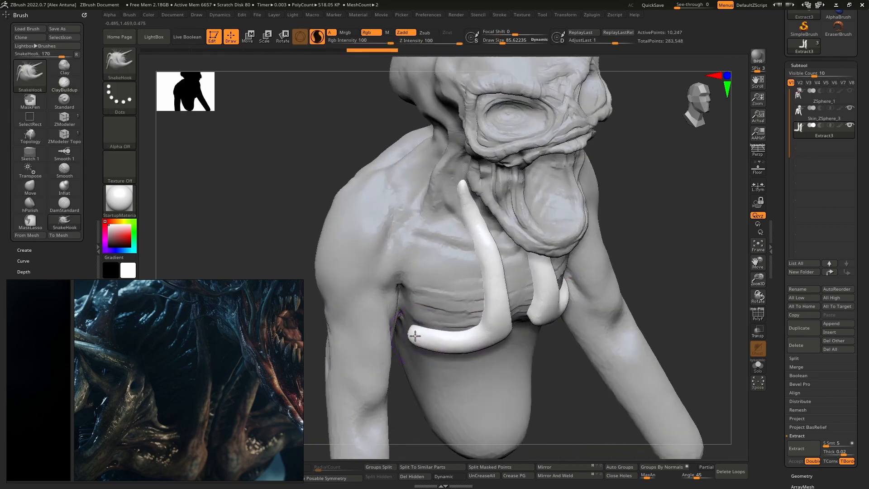
drag(404, 320, 402, 318)
mouse_move(401, 317)
right_down()
mouse_move(427, 300)
mouse_move(420, 289)
mouse_move(449, 293)
mouse_move(447, 300)
right_up()
key(ctrl+z)
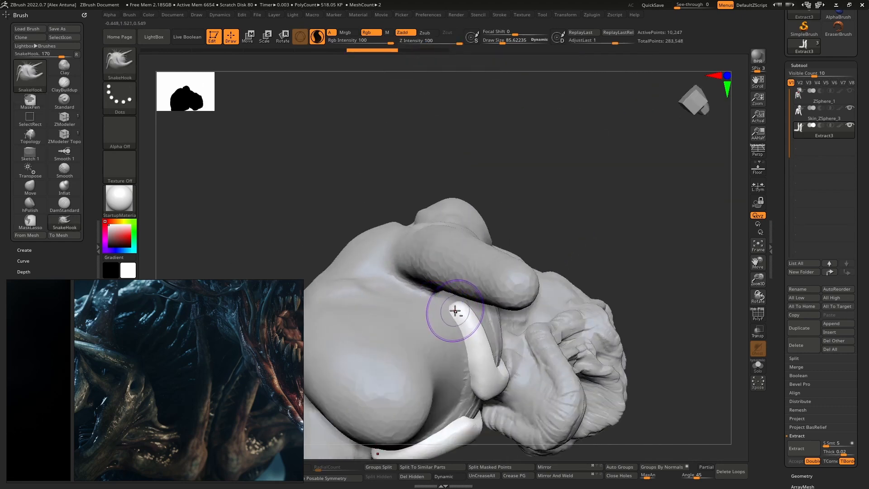
drag(456, 311, 403, 289)
mouse_move(403, 290)
right_down()
mouse_move(385, 294)
mouse_move(401, 310)
right_up()
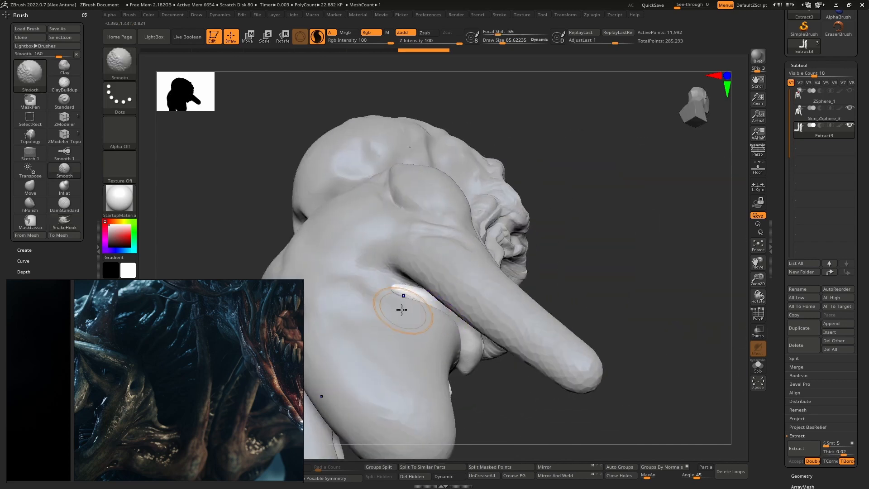
shift+drag(397, 290, 419, 296)
mouse_move(450, 314)
right_down()
mouse_move(408, 359)
mouse_move(387, 311)
mouse_move(429, 305)
right_up()
Step: Make the body the active subtool and smooth the chest folds beside the tubes
alt+click(424, 252)
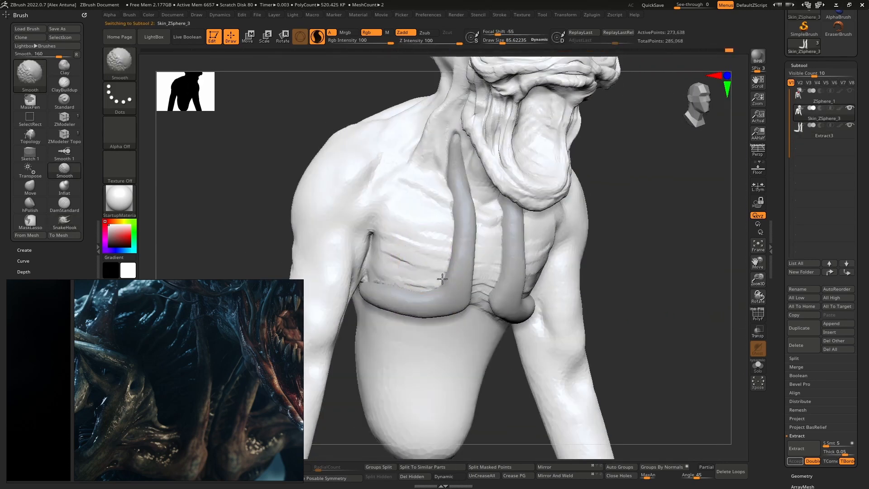
shift+drag(442, 243, 443, 246)
mouse_move(443, 245)
alt+right_down()
mouse_move(469, 275)
mouse_move(456, 265)
alt+right_up()
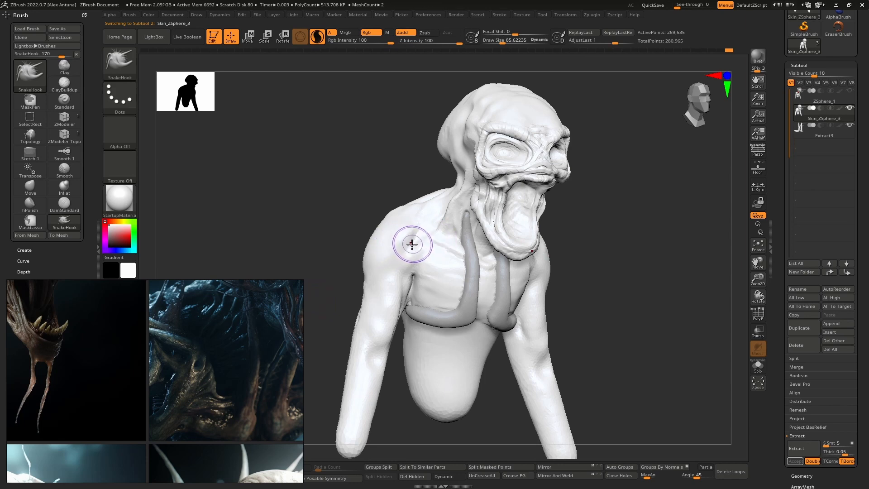
Step: Sculpt diagonal muscle strands from the armpit across the chest with ClayBuildup at a draw size of about 50
key(bracketleft)
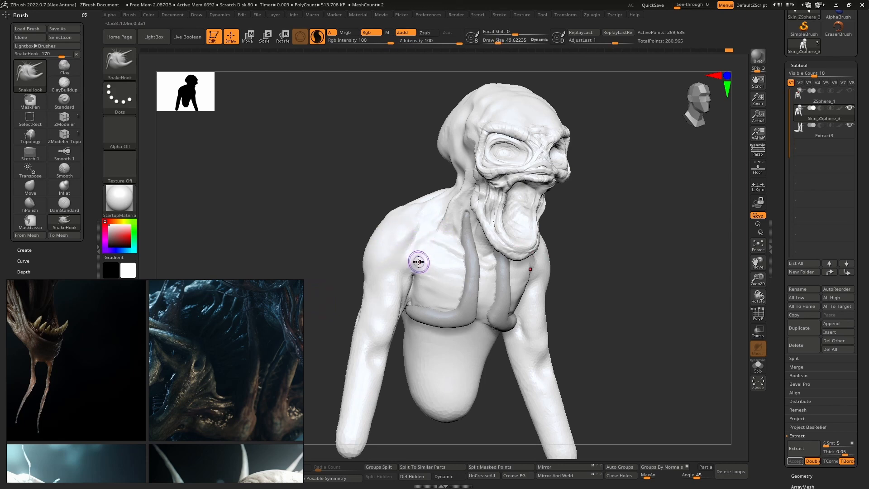
key(b)
key(c)
key(b)
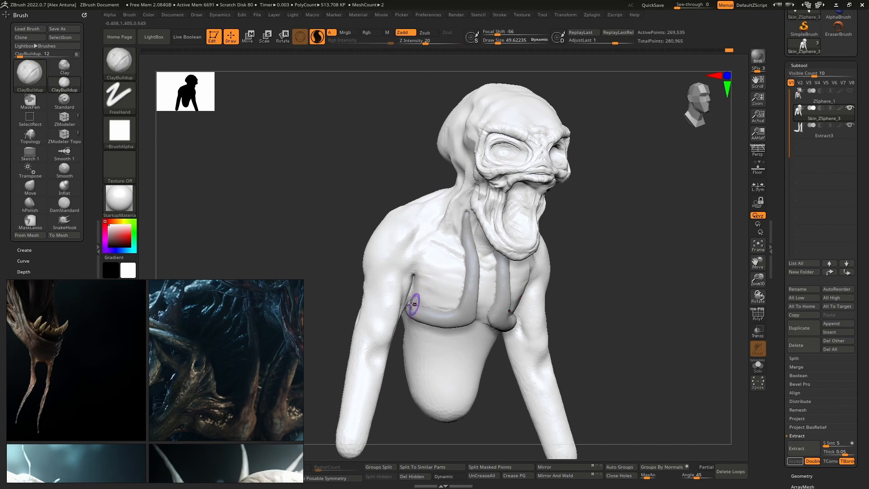
drag(408, 305, 412, 301)
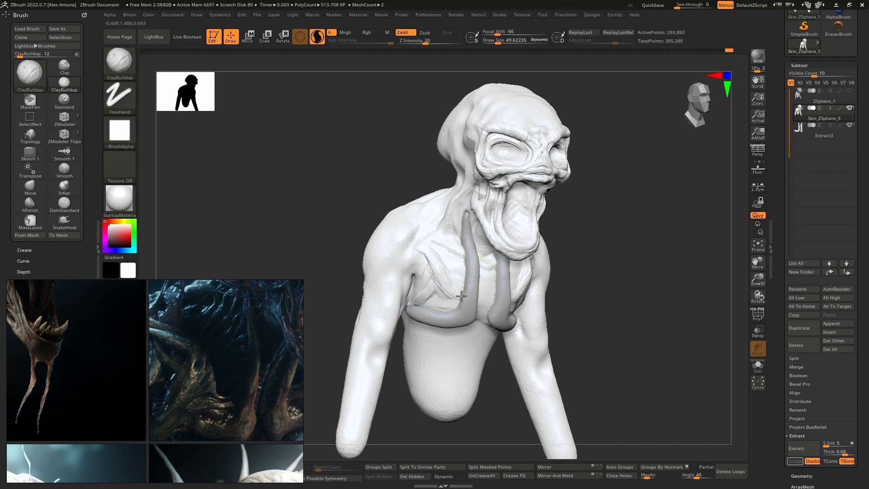
mouse_move(461, 296)
mouse_down()
mouse_move(455, 284)
mouse_move(471, 260)
mouse_up()
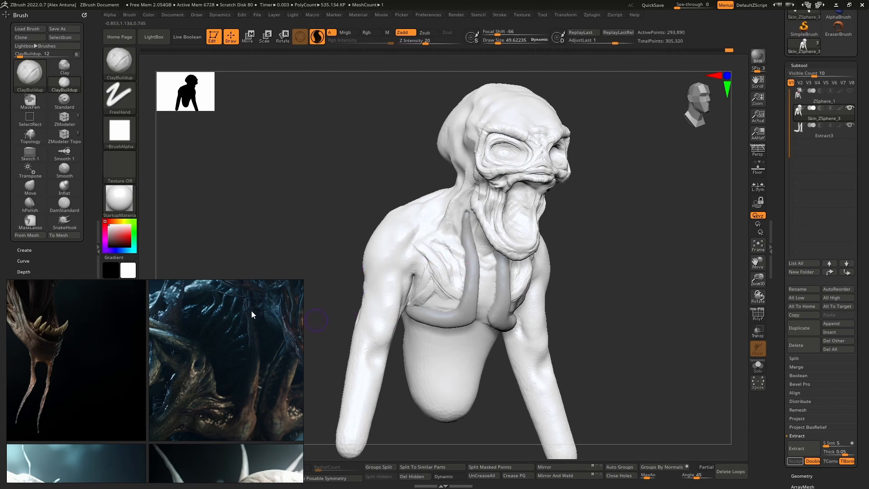
Step: Following the creature reference, sculpt short parallel ridges across the upper chest beside the tube and smooth them
middle_drag(252, 310, 170, 392)
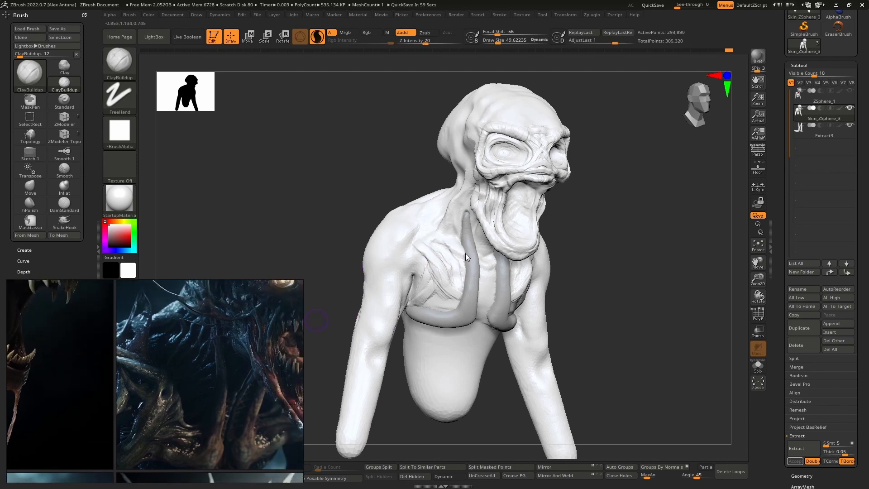
ctrl+right_drag(442, 223, 466, 294)
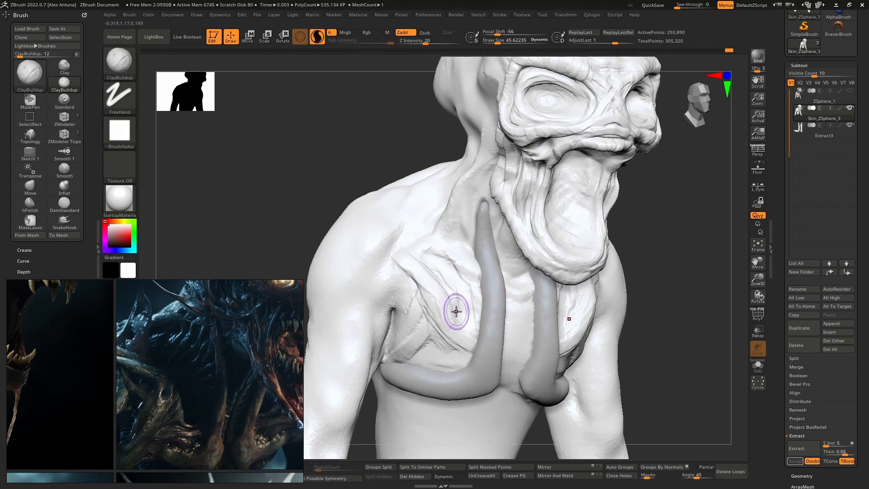
mouse_move(457, 312)
mouse_down()
mouse_move(480, 295)
mouse_move(448, 224)
mouse_move(423, 272)
mouse_up()
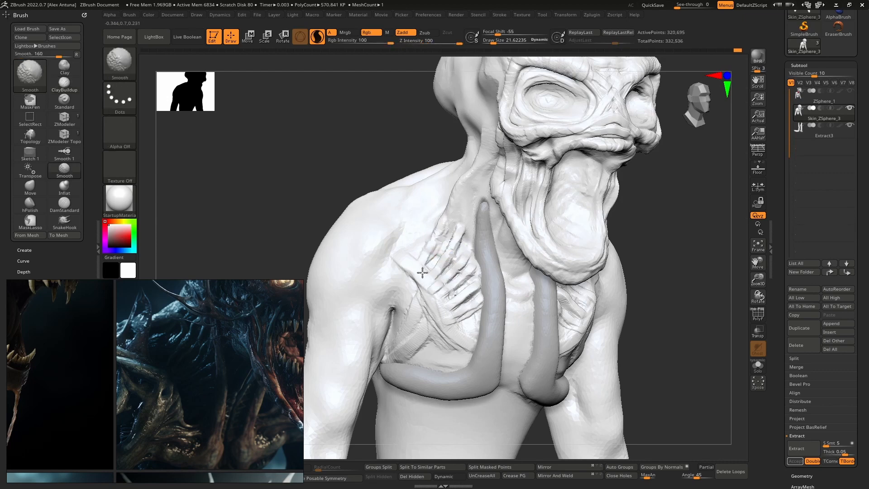
mouse_move(466, 303)
shift+mouse_down()
mouse_move(458, 292)
mouse_move(429, 332)
shift+mouse_up()
Step: Build stringy muscle folds from the upper chest over the front of the shoulder and smooth them toward the armpit
key(])
mouse_move(408, 287)
mouse_down()
mouse_move(416, 334)
mouse_move(373, 272)
mouse_move(338, 271)
mouse_move(418, 289)
mouse_move(341, 235)
mouse_move(406, 266)
mouse_up()
alt+right_drag(393, 260, 446, 292)
mouse_move(429, 292)
shift+mouse_down()
mouse_move(434, 313)
mouse_move(382, 345)
shift+mouse_up()
alt+right_drag(403, 339, 407, 295)
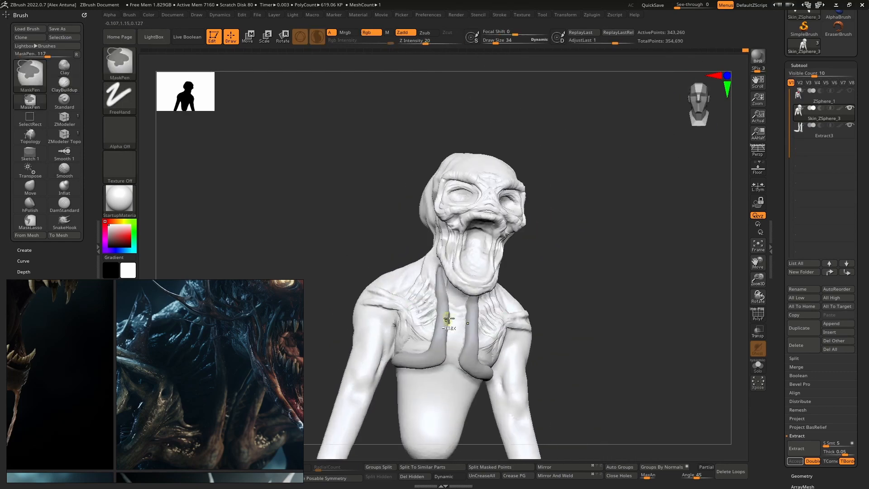
Step: Sculpt horizontal ridges down the sternum between the two tubes and turn on ghosted transparency for the other subtools
mouse_move(448, 318)
ctrl+right_down()
mouse_move(460, 347)
mouse_move(442, 330)
ctrl+right_up()
mouse_move(441, 331)
mouse_down()
mouse_move(421, 337)
mouse_move(443, 337)
mouse_move(430, 338)
mouse_move(421, 316)
mouse_move(433, 288)
mouse_up()
key(shift+t)
click(441, 305)
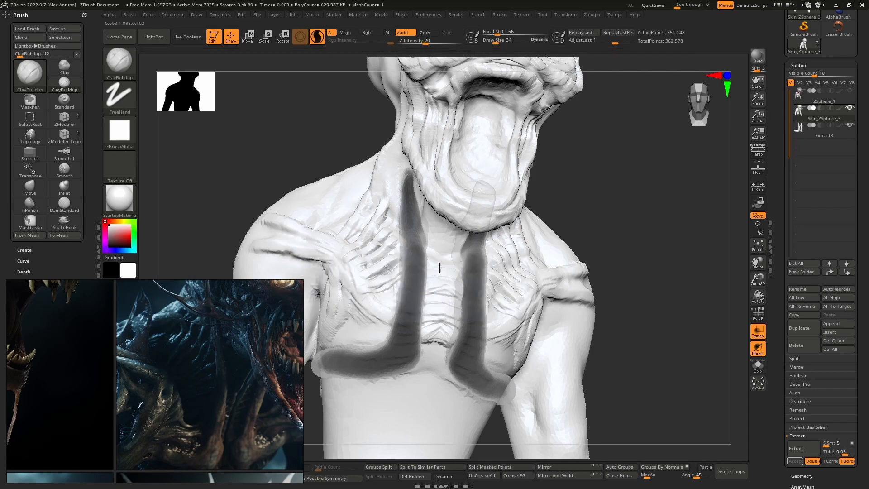
drag(402, 243, 409, 267)
Step: Sculpt wrinkled folds across the front of the throat below the jaw with ClayBuildup at a draw size of 34
mouse_move(409, 312)
ctrl+right_down()
mouse_move(411, 295)
mouse_move(416, 332)
mouse_move(414, 271)
ctrl+right_up()
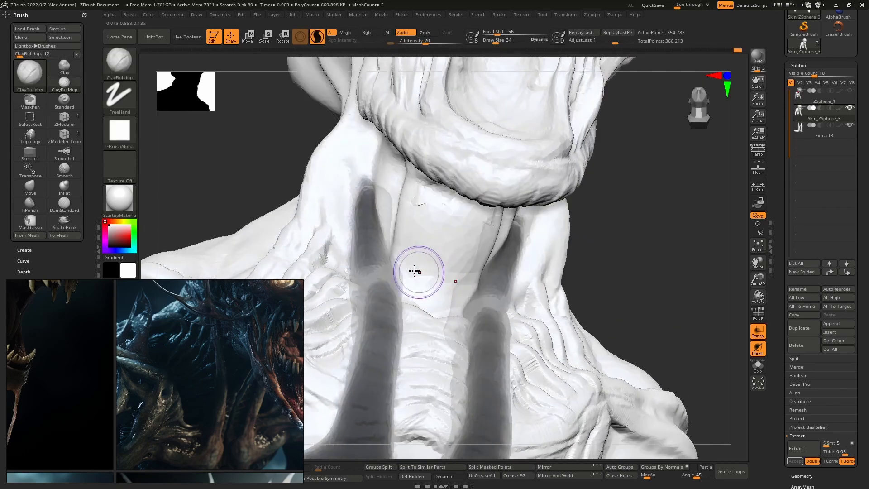
drag(432, 221, 450, 240)
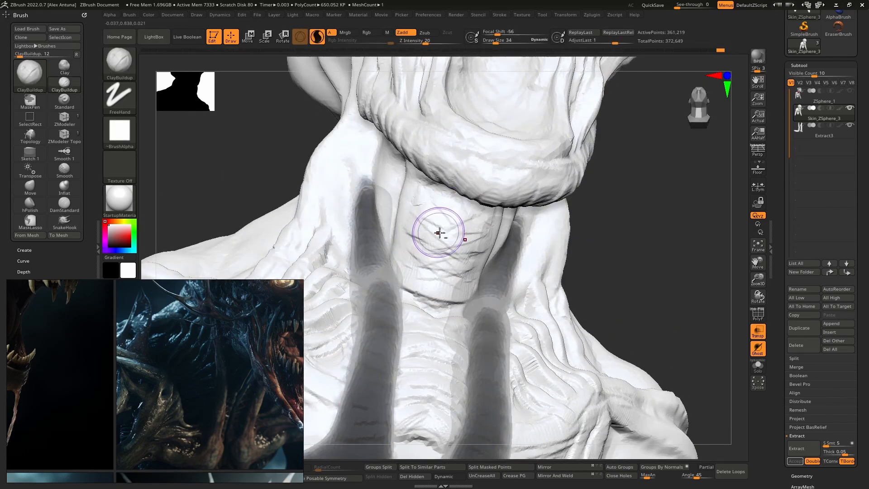
mouse_move(444, 233)
alt+right_down()
mouse_move(461, 262)
mouse_move(446, 222)
alt+right_up()
drag(440, 205, 456, 197)
Step: Sculpt clay folds beneath the jaw and around its rear corner with ClayBuildup at a draw size of 42
right_drag(460, 231, 483, 178)
drag(482, 177, 509, 172)
right_drag(509, 172, 439, 194)
drag(439, 195, 455, 199)
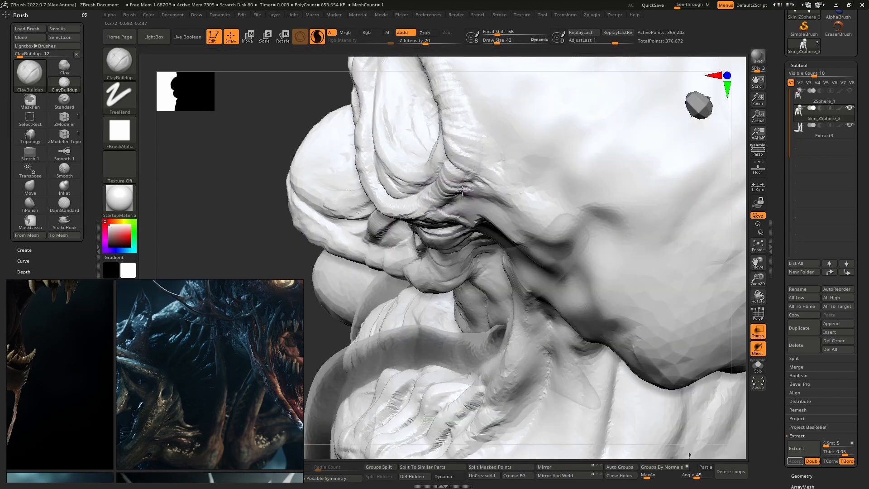
Step: Display the polygroup wireframe over the whole bust, examine it from the front and side, and hide it again
mouse_move(454, 201)
right_down()
mouse_move(446, 236)
mouse_move(451, 190)
mouse_move(466, 235)
mouse_move(442, 265)
mouse_move(449, 298)
right_up()
drag(445, 312, 440, 324)
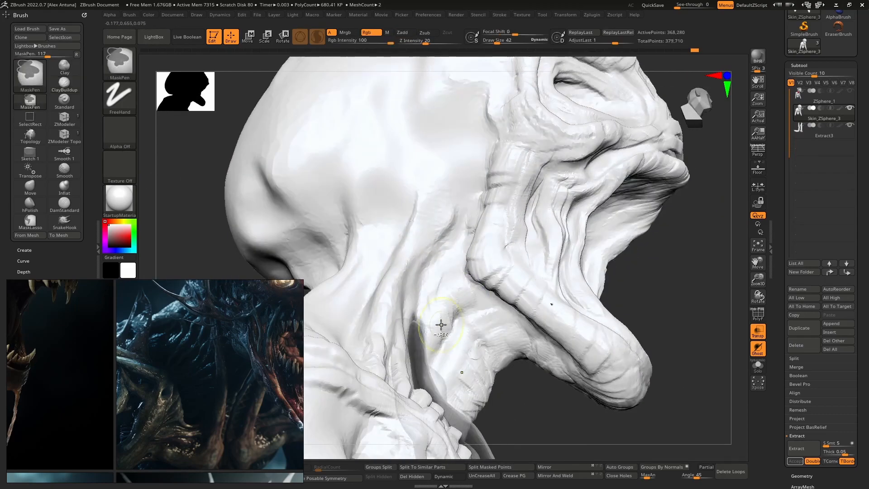
mouse_move(440, 324)
ctrl+right_down()
mouse_move(452, 190)
mouse_move(393, 204)
ctrl+right_up()
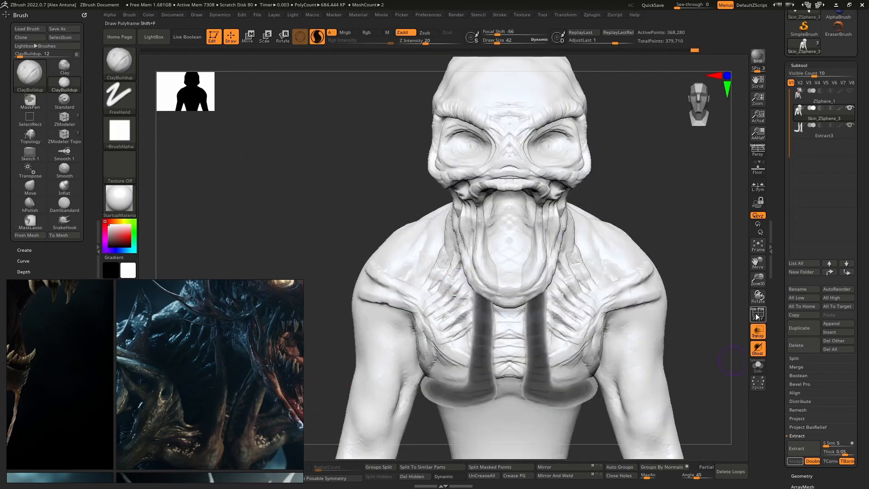
click(756, 317)
right_drag(656, 312, 638, 315)
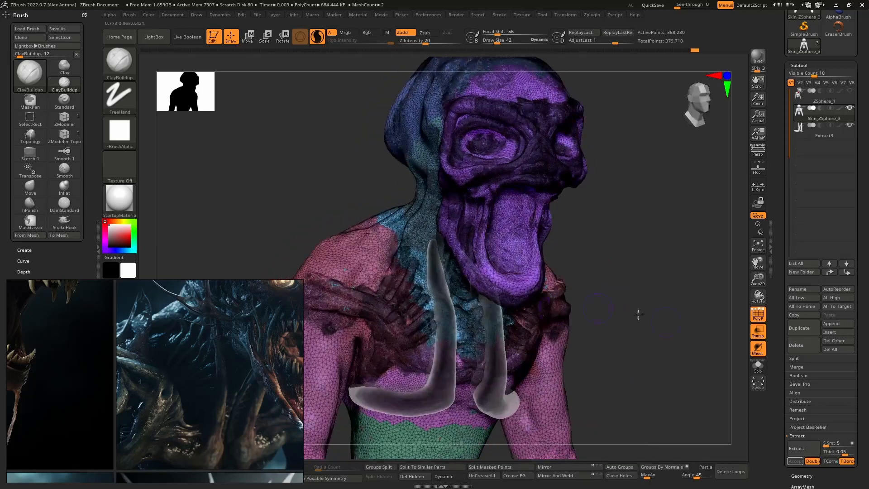
click(757, 316)
Step: Turn off transparency, select the chest tubes subtool and build clay along the tubes with ClayBuildup at draw size 38
right_drag(724, 321, 442, 349)
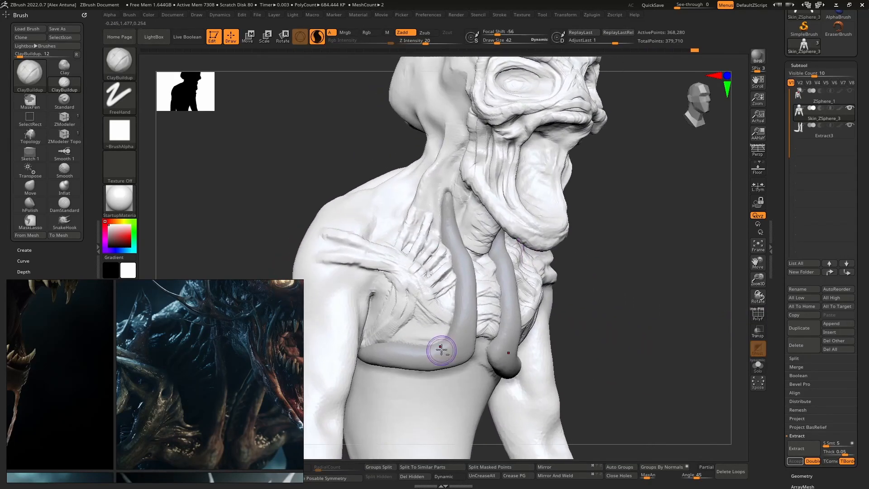
alt+click(451, 349)
mouse_move(434, 358)
mouse_down()
mouse_move(472, 312)
mouse_move(453, 210)
mouse_move(466, 316)
mouse_move(452, 304)
mouse_move(449, 342)
mouse_move(457, 294)
mouse_move(465, 297)
mouse_move(442, 358)
mouse_move(397, 366)
mouse_move(414, 363)
mouse_move(401, 361)
mouse_up()
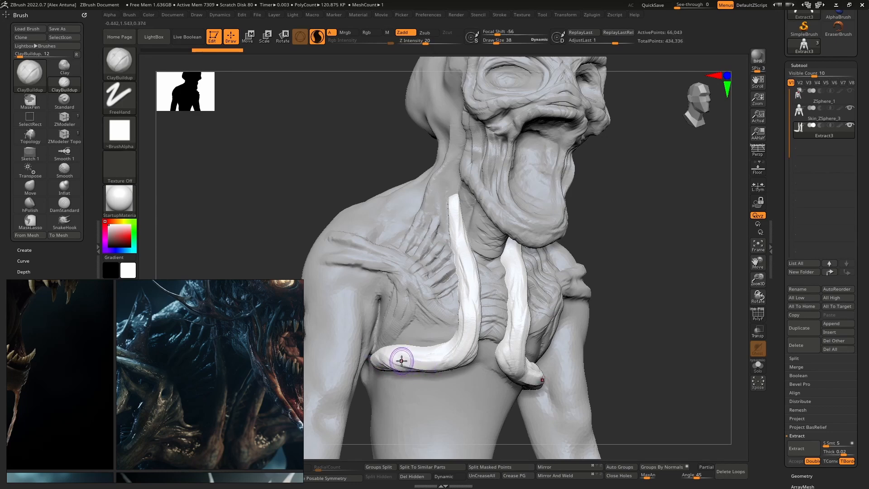
Step: Carve lengthwise grooves into the chest tubes with DamStandard at draw size 26, checking both sides
key(b)
key(d)
key(s)
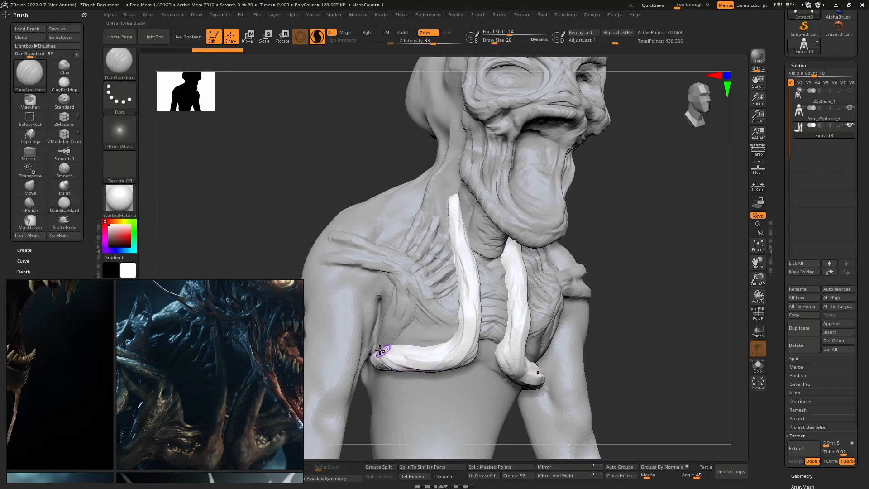
mouse_move(407, 360)
mouse_down()
mouse_move(395, 350)
mouse_move(452, 350)
mouse_up()
key(ctrl+z)
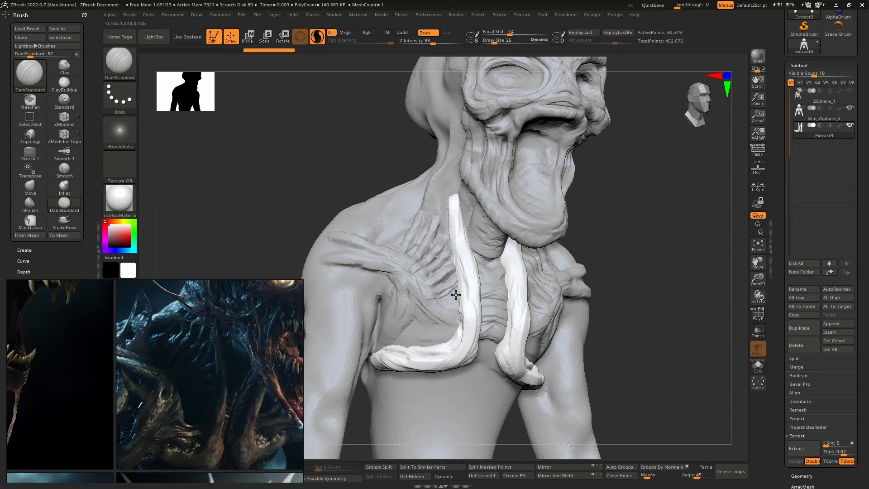
key(ctrl+shift+z)
key(ctrl+shift+z)
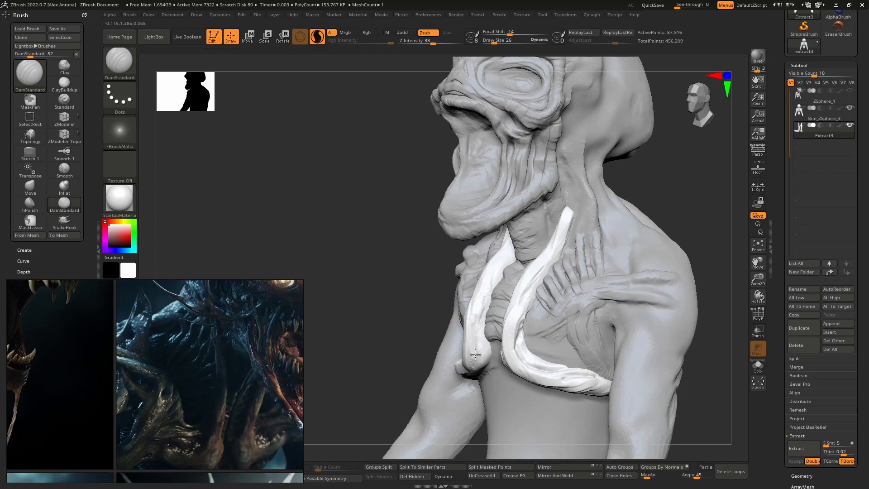
key(ctrl+z)
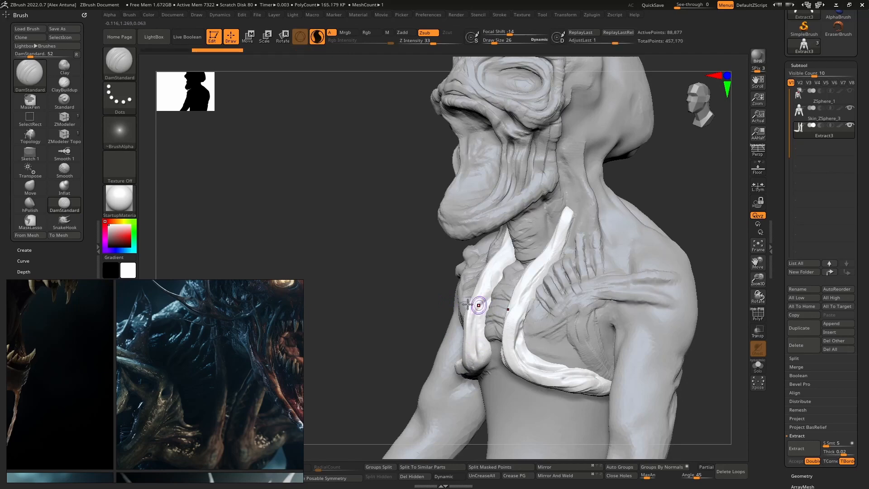
Step: Build stringy strands along the chest tubes up to their neck ends with ClayBuildup at draw size 26
key(b)
key(c)
key(b)
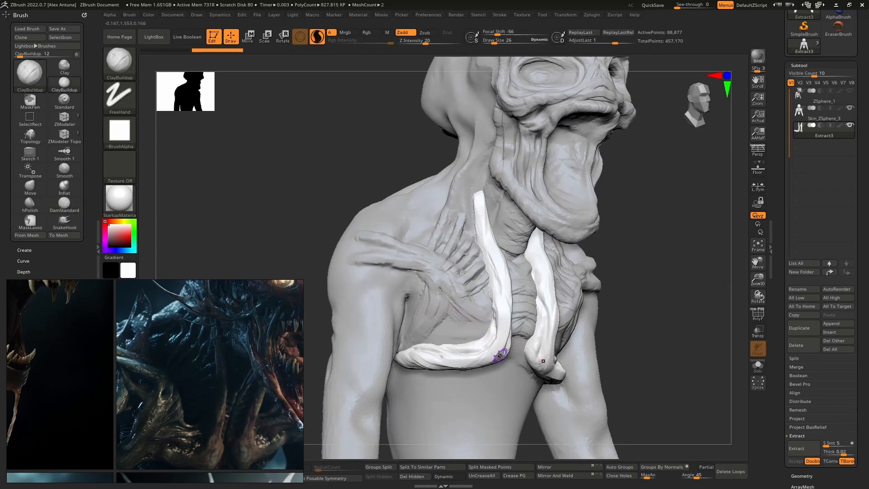
key(ctrl+shift+z)
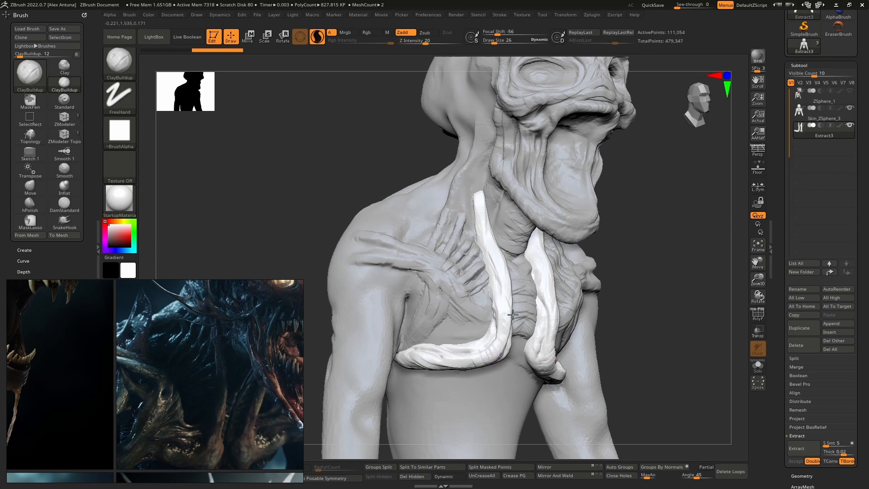
drag(501, 302, 503, 257)
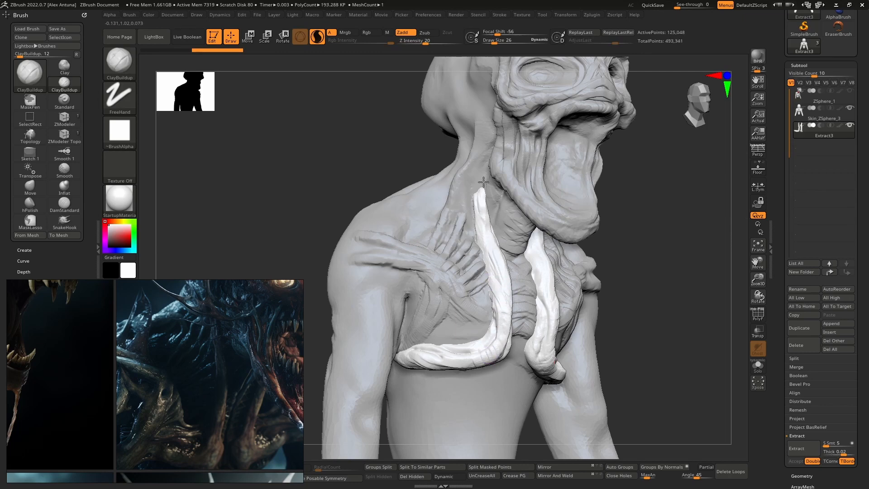
drag(483, 181, 476, 203)
Step: Select the body subtool and sculpt a thick fold around the tube's upper end on the neck at draw size 38
mouse_move(480, 195)
alt+right_down()
mouse_move(484, 261)
mouse_move(502, 254)
mouse_move(510, 274)
mouse_move(483, 260)
alt+right_up()
alt+click(492, 234)
mouse_move(487, 267)
mouse_down()
mouse_move(481, 254)
mouse_move(484, 262)
mouse_move(441, 268)
mouse_move(448, 262)
mouse_move(483, 275)
mouse_move(458, 259)
mouse_move(476, 268)
mouse_move(449, 271)
mouse_move(474, 262)
mouse_move(433, 296)
mouse_up()
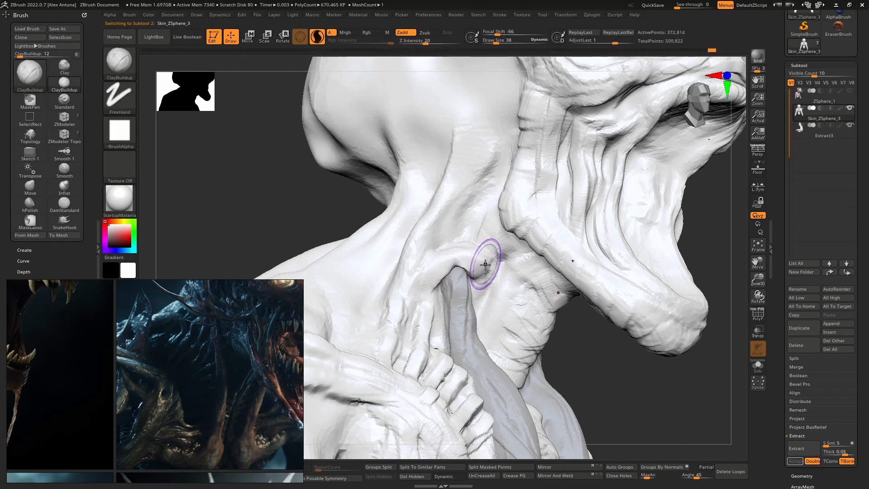
mouse_move(486, 262)
mouse_down()
mouse_move(478, 274)
mouse_move(432, 279)
mouse_move(430, 295)
mouse_up()
Step: Sculpt looping folds around hollows on the side of the neck below the cranium with ClayBuildup at draw size 30
mouse_move(467, 223)
mouse_down()
mouse_move(452, 218)
mouse_move(491, 230)
mouse_up()
mouse_move(496, 176)
mouse_down()
mouse_move(456, 242)
mouse_move(477, 232)
mouse_up()
mouse_move(477, 233)
right_down()
mouse_move(435, 239)
mouse_move(460, 222)
mouse_move(431, 252)
mouse_move(466, 263)
right_up()
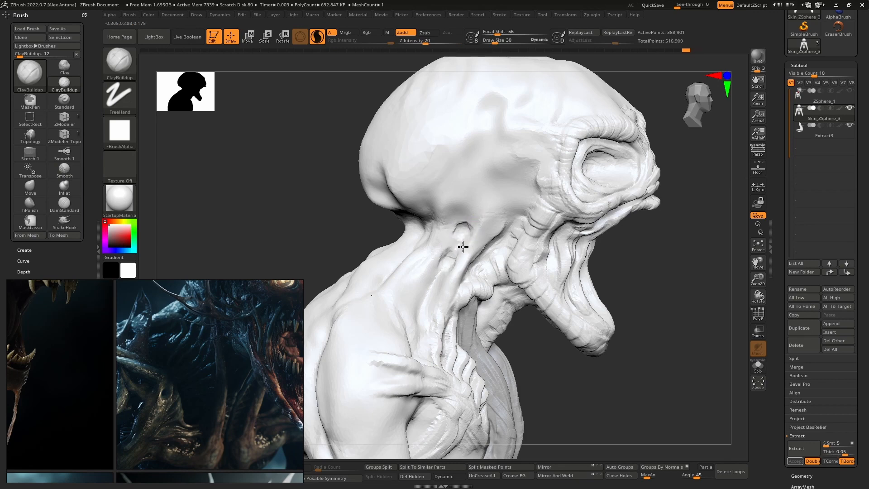
mouse_move(454, 245)
mouse_down()
mouse_move(482, 232)
mouse_move(488, 216)
mouse_move(531, 204)
mouse_move(497, 220)
mouse_up()
alt+right_drag(533, 203, 473, 252)
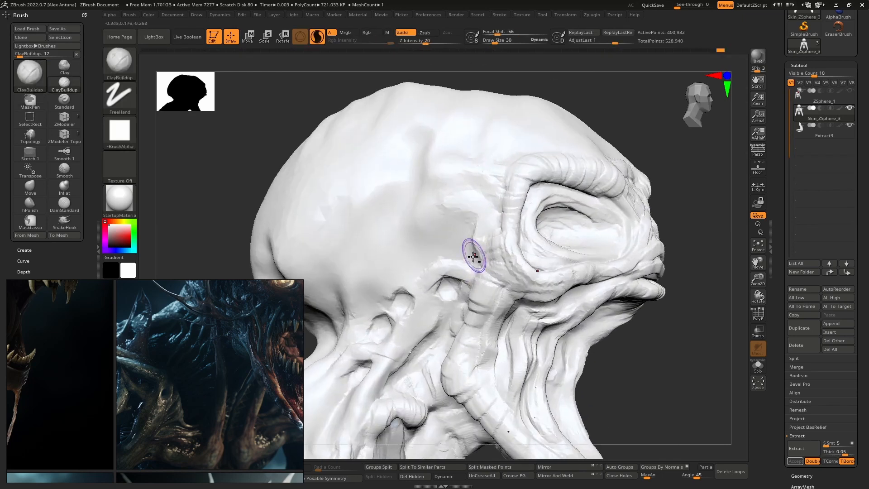
Step: Sculpt a curled fold around a small hollow on the temple behind the eye socket at draw size 22
drag(474, 252, 475, 261)
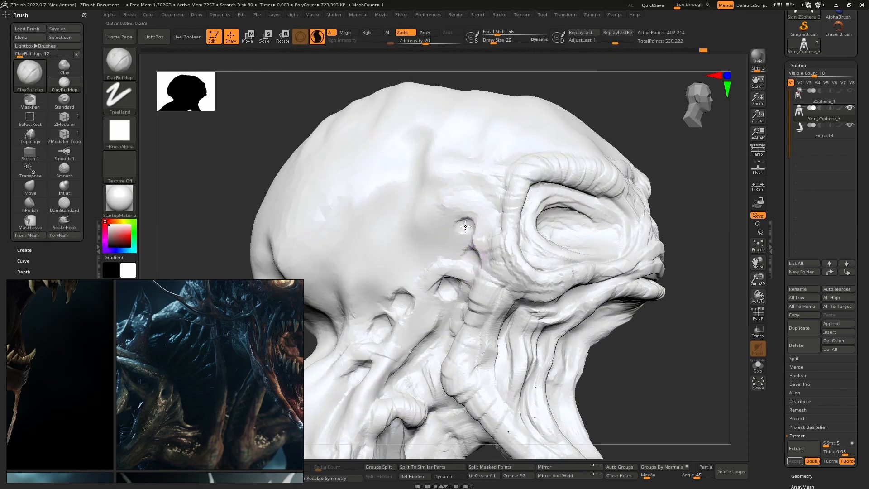
mouse_move(455, 222)
mouse_down()
mouse_move(473, 225)
mouse_move(457, 217)
mouse_move(472, 238)
mouse_up()
right_drag(470, 225, 425, 217)
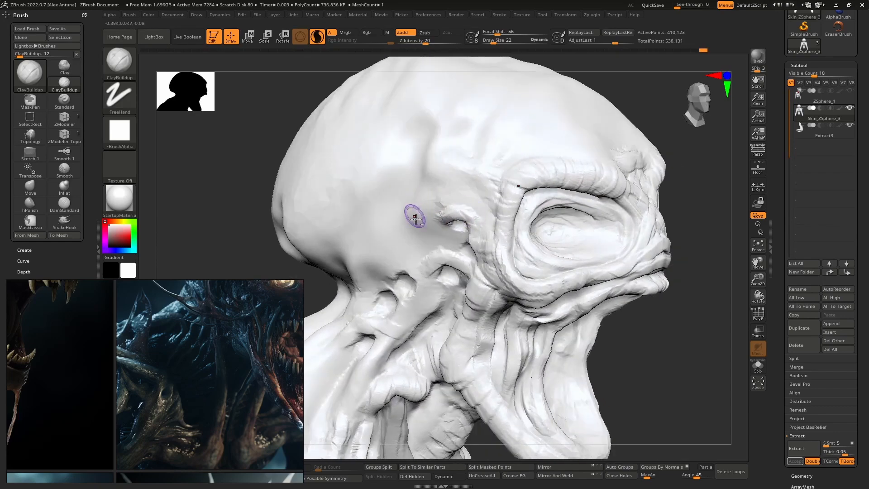
Step: Build a hooked ridge down the side of the skull with ClayBuildup, raising the draw size from 22 to 34
mouse_move(412, 211)
mouse_down()
mouse_move(424, 233)
mouse_move(412, 195)
mouse_up()
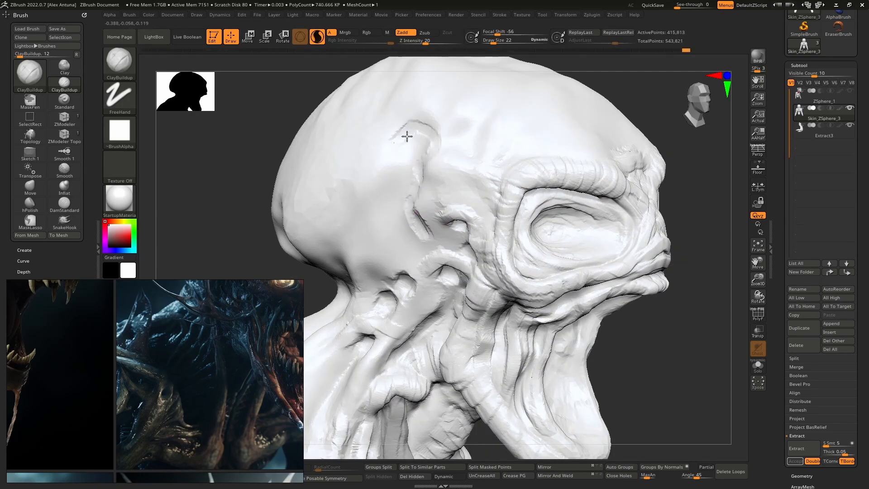
drag(419, 162, 423, 151)
key(bracketright)
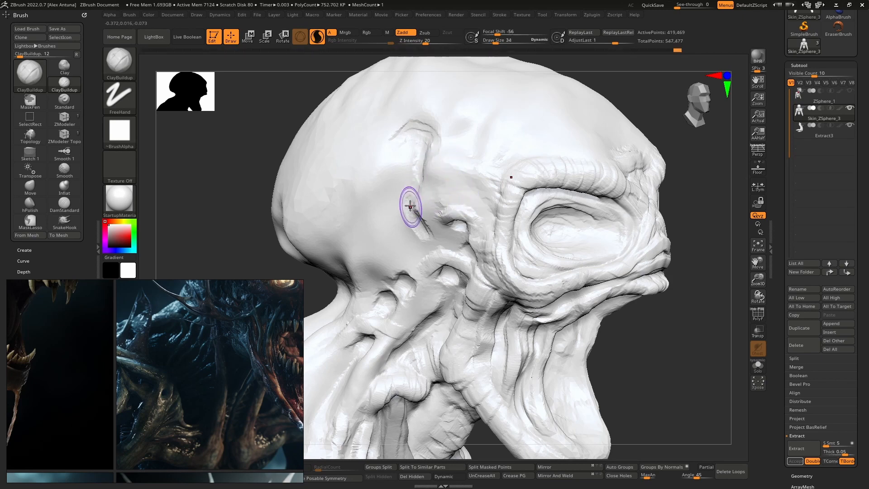
drag(411, 186, 406, 202)
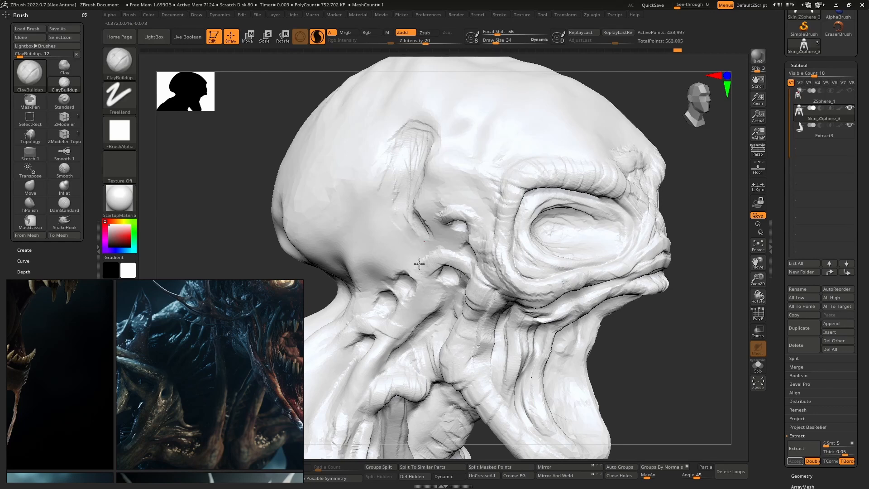
drag(437, 274, 414, 247)
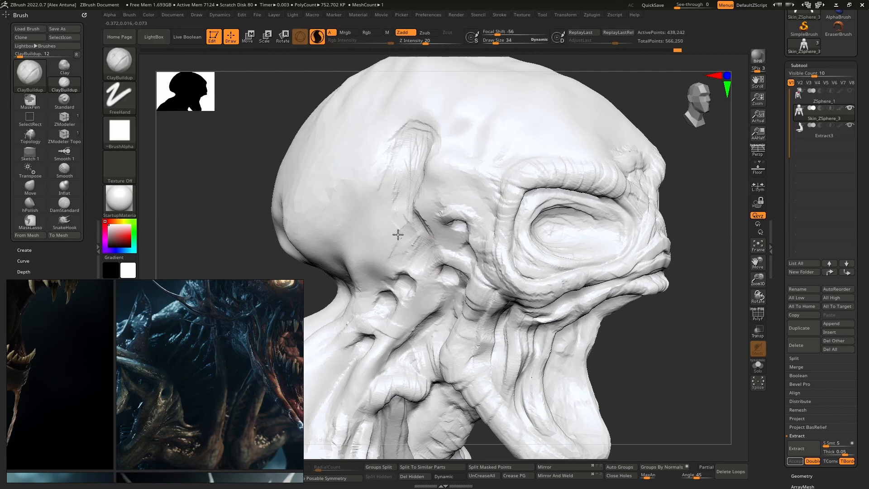
Step: Fill the skull side behind the ridge with ClayBuildup at draw size 46 and smooth the surface
drag(387, 217, 385, 214)
key(bracketright)
drag(395, 261, 401, 237)
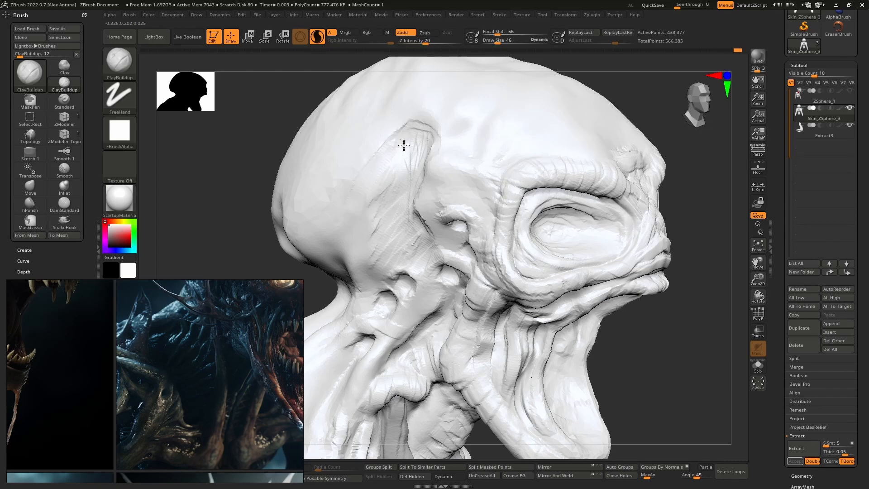
shift+drag(404, 145, 389, 210)
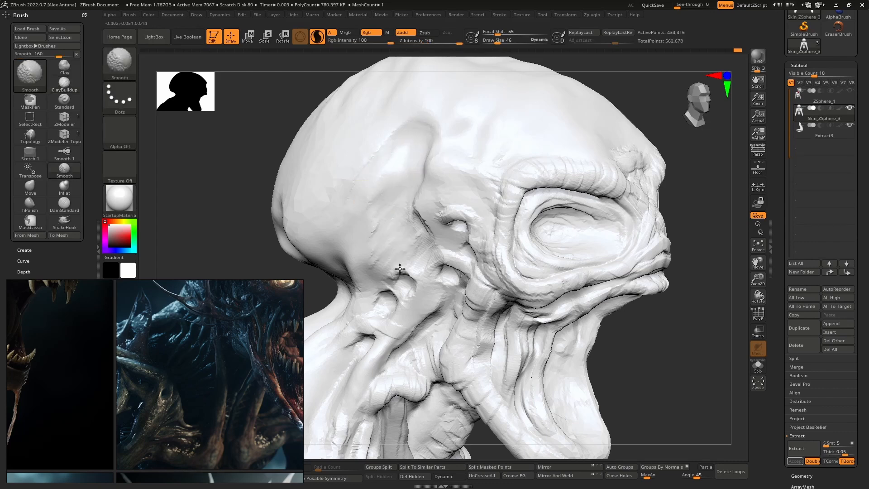
Step: Turn on perspective distortion and view the bust from both sides
mouse_move(423, 277)
right_down()
mouse_move(437, 271)
mouse_move(465, 192)
mouse_move(538, 216)
mouse_move(473, 244)
mouse_move(489, 238)
right_up()
key(space)
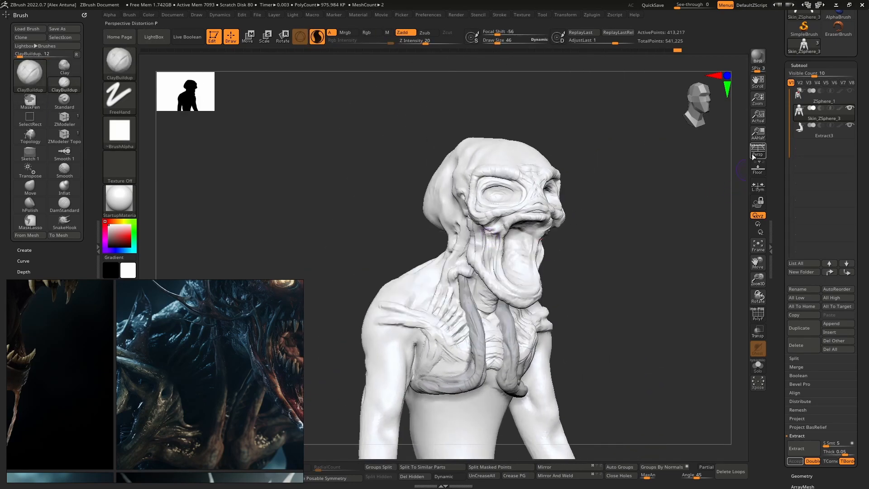
click(760, 155)
mouse_move(534, 298)
right_down()
mouse_move(543, 248)
mouse_move(564, 244)
mouse_move(504, 252)
mouse_move(514, 218)
mouse_move(520, 234)
right_up()
Step: Reshape the crown into a rounder dome with the Move brush at draw size about 281 and smooth the cranium
key(space)
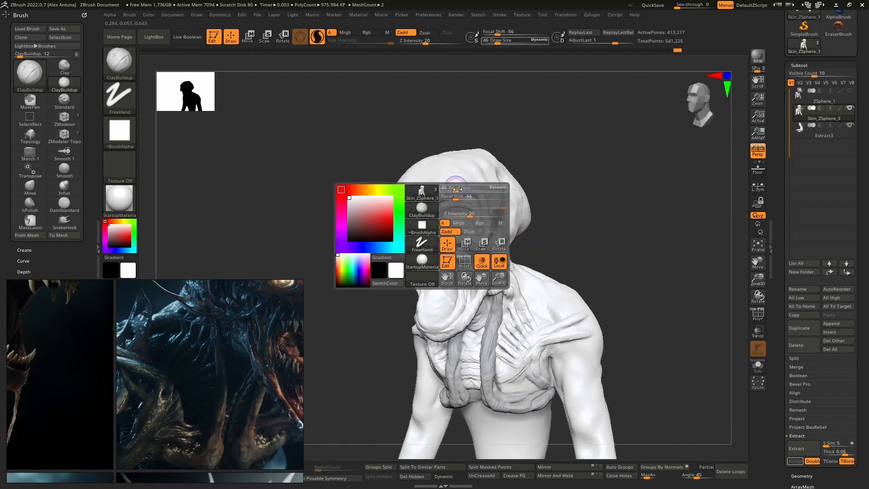
drag(455, 189, 466, 188)
right_drag(465, 188, 452, 164)
key(b)
key(m)
key(v)
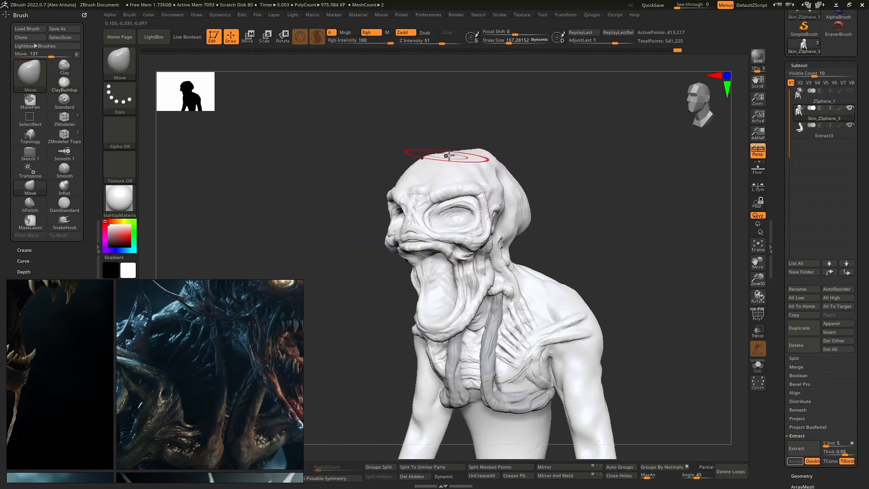
key(ctrl+z)
key(space)
mouse_move(457, 161)
mouse_down()
mouse_move(475, 152)
mouse_move(504, 165)
mouse_up()
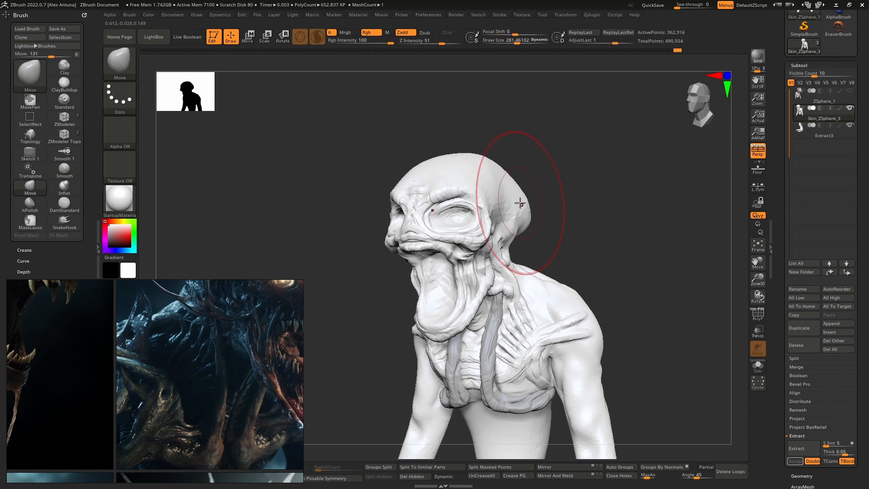
shift+drag(520, 202, 525, 192)
mouse_move(518, 191)
right_down()
mouse_move(482, 183)
mouse_move(467, 163)
right_up()
drag(497, 159, 505, 158)
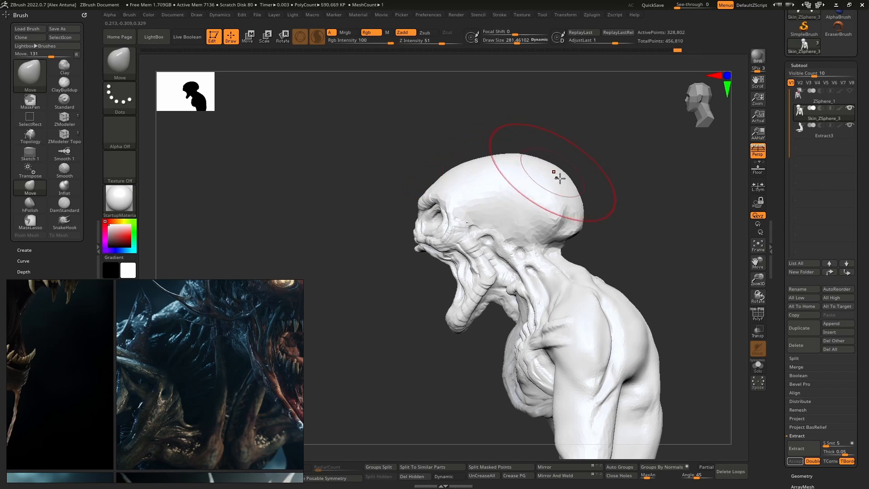
Step: Adjust the back of the cranium and the jaw profile from the side with the Move brush at draw size about 281
drag(561, 180, 572, 199)
mouse_move(567, 223)
right_down()
mouse_move(589, 219)
mouse_move(539, 209)
right_up()
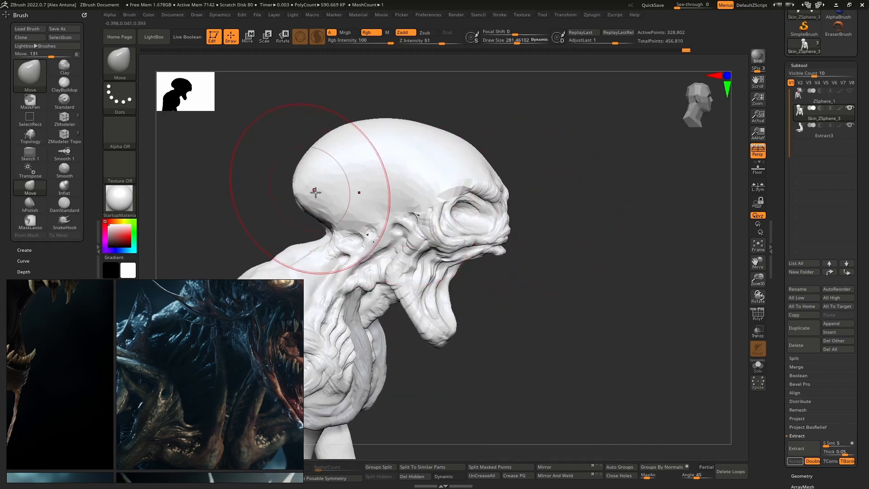
mouse_move(310, 188)
right_down()
mouse_move(402, 170)
mouse_move(390, 181)
right_up()
drag(389, 181, 403, 183)
mouse_move(413, 273)
mouse_down()
mouse_move(424, 265)
mouse_move(445, 286)
mouse_up()
mouse_move(444, 277)
right_down()
mouse_move(418, 249)
mouse_move(425, 230)
mouse_move(464, 239)
right_up()
Step: Reduce the draw size to about 95 and smooth the jaw, the chest folds and the sternum ridges
key(space)
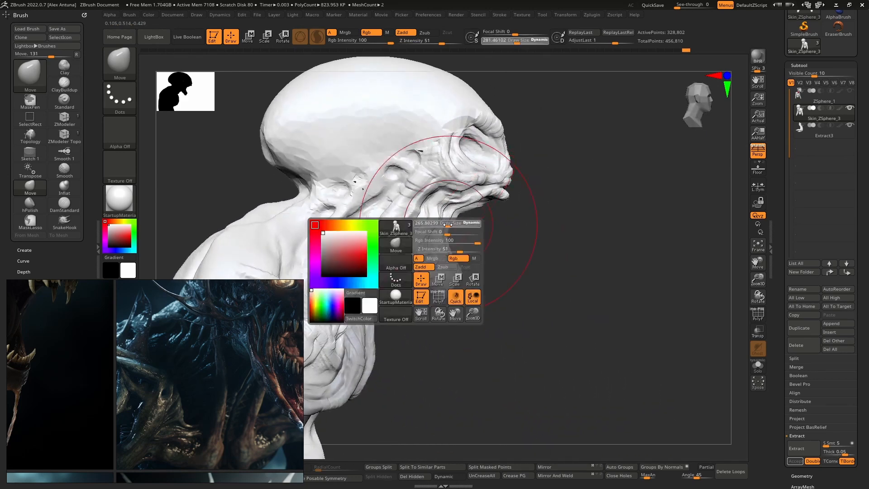
drag(450, 222, 429, 219)
key(space)
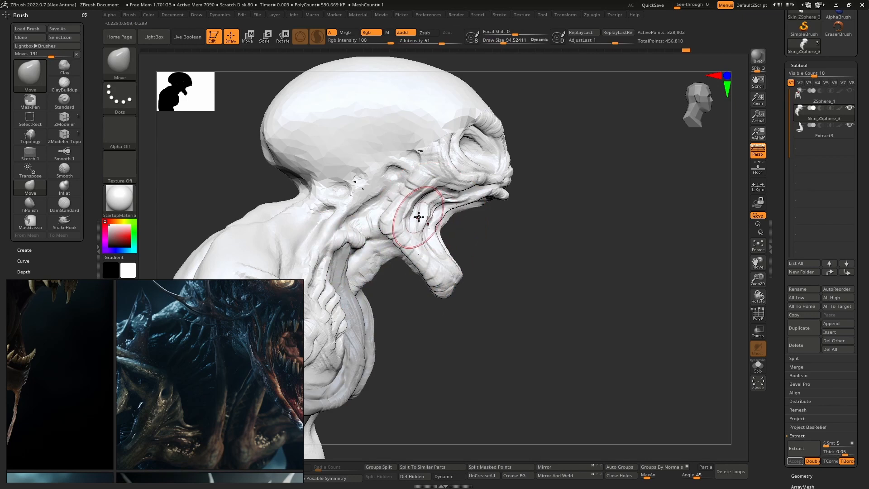
key(shift)
mouse_move(422, 228)
right_down()
mouse_move(401, 226)
mouse_move(434, 235)
mouse_move(453, 217)
mouse_move(481, 229)
mouse_move(487, 263)
mouse_move(445, 262)
right_up()
key(shift)
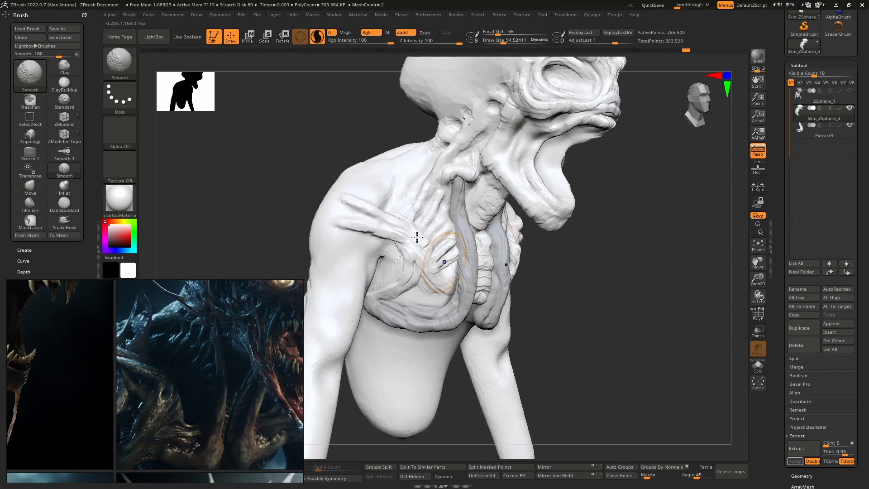
right_drag(486, 225, 459, 244)
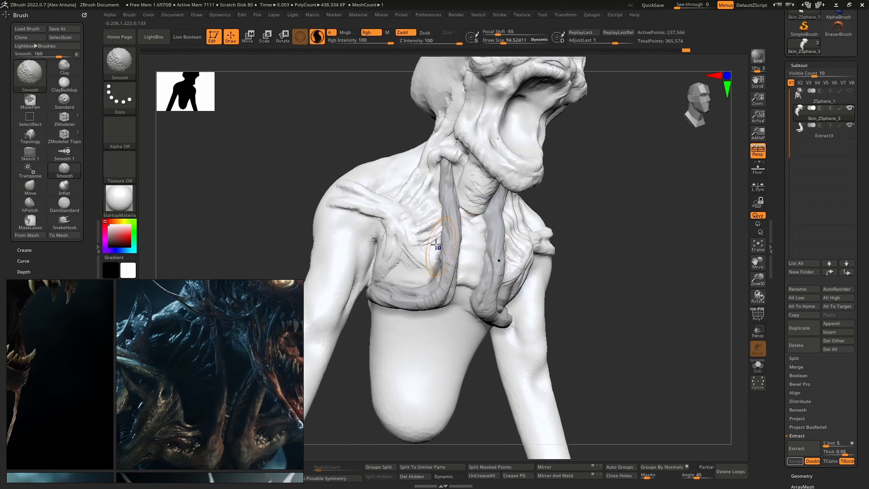
shift+drag(436, 244, 354, 219)
Step: Build up folds on the throat and the side of the neck below the jaw with ClayBuildup at draw size about 21
right_drag(480, 190, 441, 272)
mouse_move(439, 236)
right_down()
mouse_move(459, 252)
mouse_move(427, 278)
mouse_move(409, 277)
right_up()
key(space)
drag(410, 277, 403, 277)
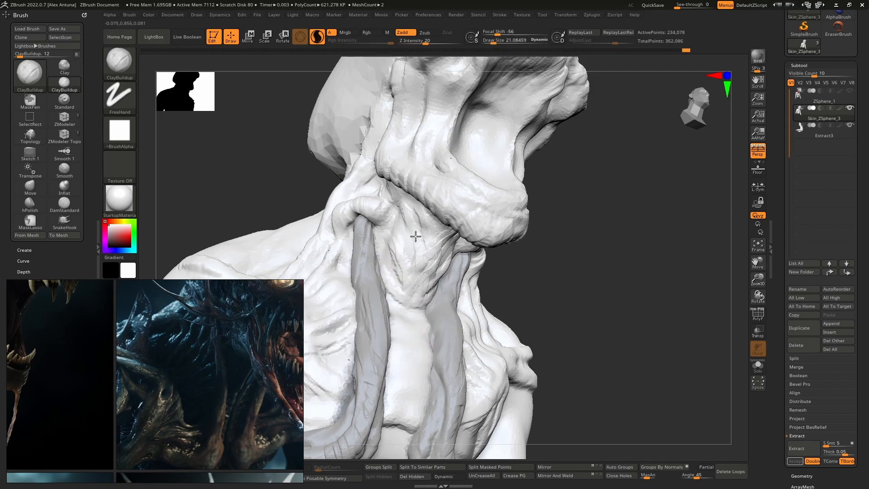
right_drag(429, 204, 431, 232)
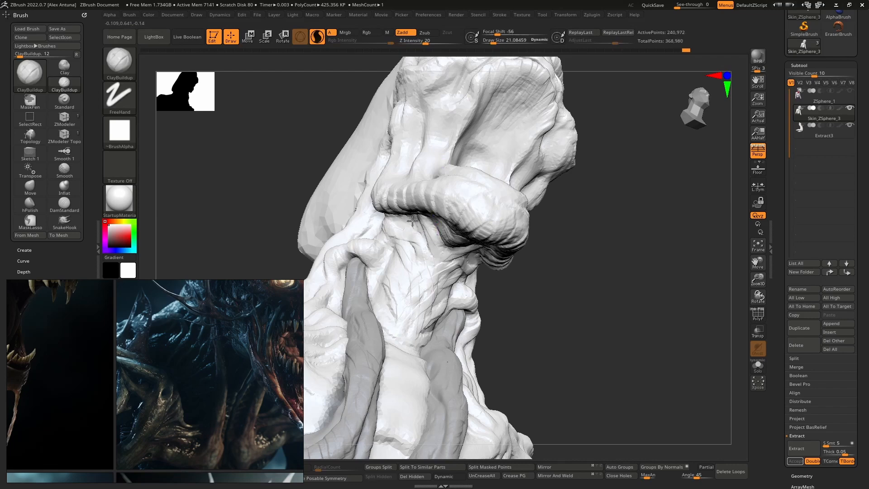
mouse_move(375, 199)
right_down()
mouse_move(380, 194)
mouse_move(386, 232)
right_up()
drag(355, 209, 346, 227)
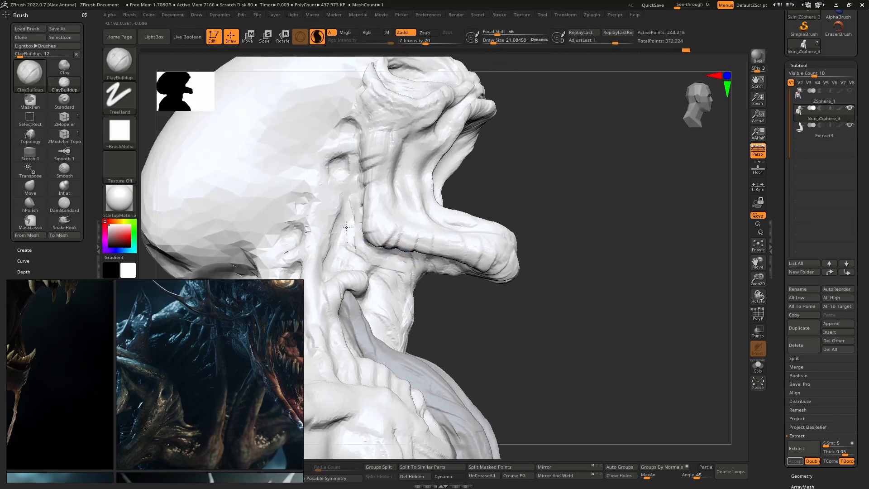
alt+right_drag(305, 170, 371, 199)
right_drag(371, 199, 394, 219)
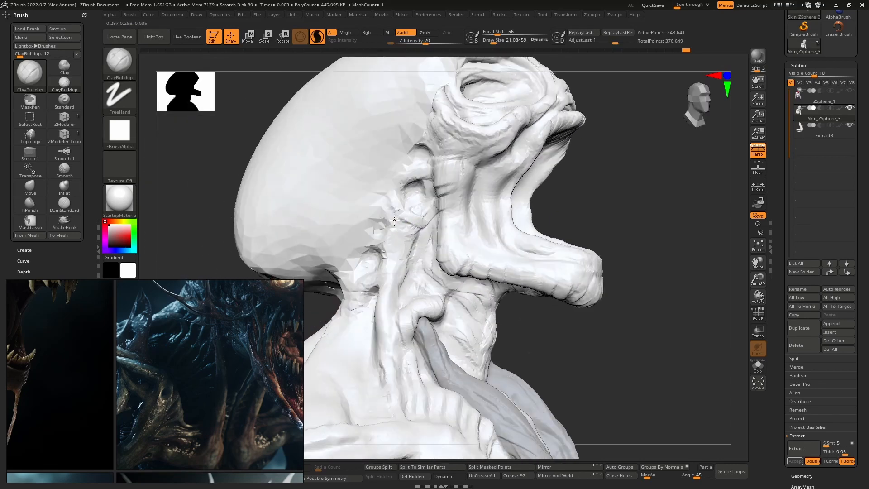
drag(394, 219, 395, 206)
Step: Add ClayBuildup strokes along the lower side of the cranium above the ear area at draw size about 37
mouse_move(362, 215)
alt+right_down()
mouse_move(437, 230)
mouse_move(400, 206)
mouse_move(394, 216)
mouse_move(469, 233)
alt+right_up()
mouse_move(384, 195)
alt+right_down()
mouse_move(461, 216)
mouse_move(461, 282)
alt+right_up()
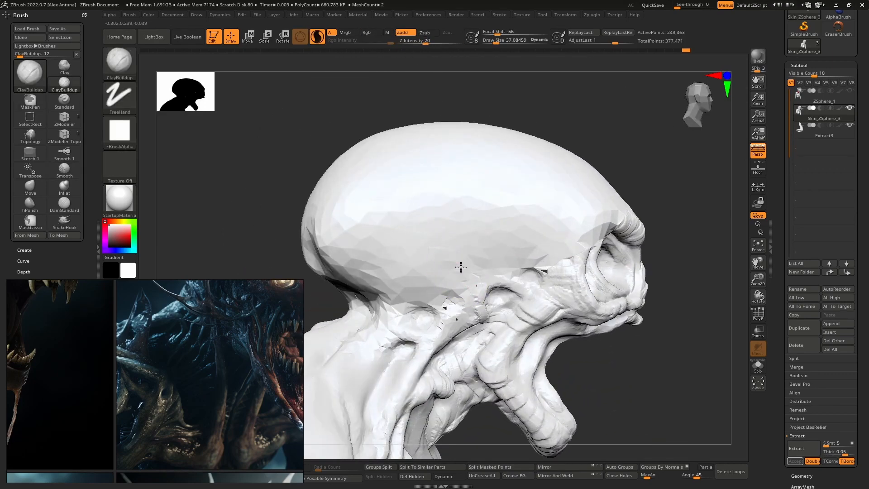
mouse_move(445, 253)
mouse_down()
mouse_move(472, 272)
mouse_move(459, 271)
mouse_move(462, 295)
mouse_move(417, 270)
mouse_move(362, 278)
mouse_move(401, 257)
mouse_move(488, 251)
mouse_move(546, 263)
mouse_up()
right_drag(546, 262, 491, 260)
mouse_move(485, 246)
mouse_down()
mouse_move(522, 224)
mouse_move(510, 223)
mouse_move(483, 254)
mouse_move(561, 221)
mouse_move(493, 240)
mouse_move(512, 211)
mouse_up()
Step: Sculpt wrinkles across the brow and temples above the eye sockets with ClayBuildup at draw size about 37
right_drag(542, 213, 446, 262)
drag(446, 266, 494, 293)
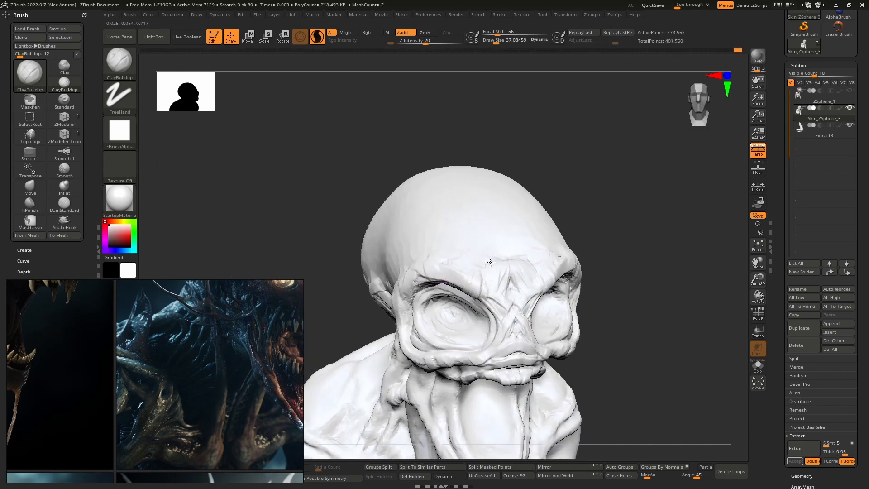
drag(449, 247, 440, 268)
right_drag(401, 257, 465, 252)
drag(463, 260, 455, 248)
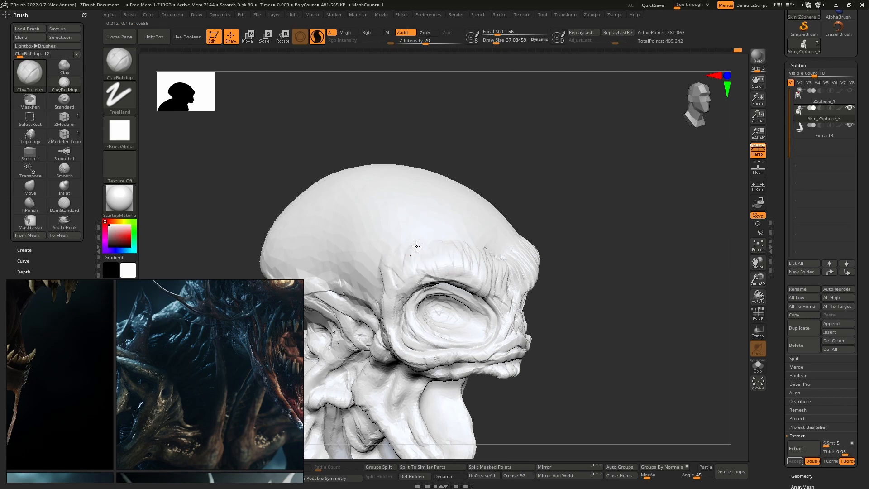
drag(468, 254, 474, 268)
mouse_move(506, 271)
right_down()
mouse_move(481, 250)
mouse_move(480, 290)
right_up()
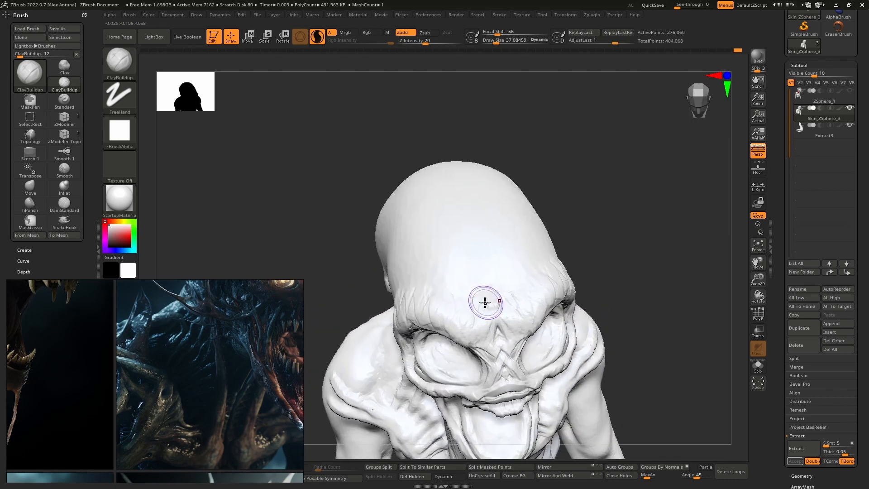
mouse_move(475, 305)
mouse_down()
mouse_move(494, 302)
mouse_move(467, 303)
mouse_move(497, 300)
mouse_up()
Step: Raise the draw size to about 53 and layer curved wrinkle ridges up the forehead towards the crown
key(])
key(])
key(])
key(])
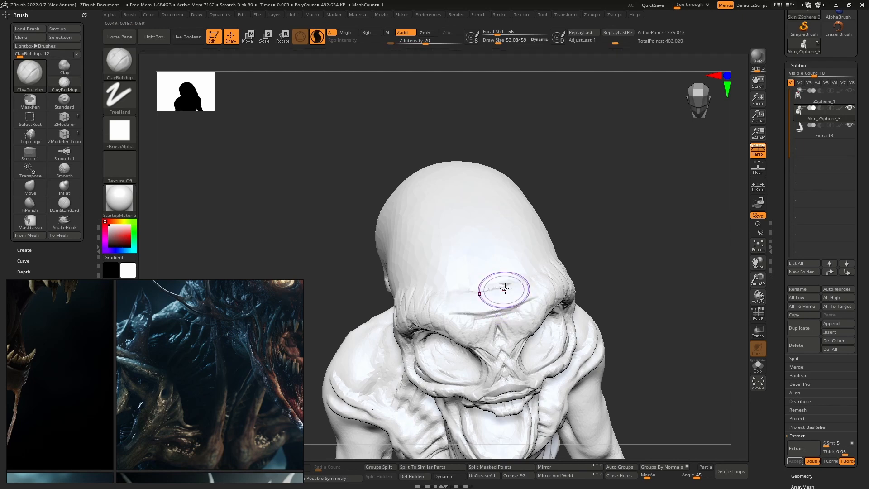
mouse_move(532, 269)
mouse_down()
mouse_move(453, 284)
mouse_move(454, 273)
mouse_up()
right_drag(444, 244, 475, 269)
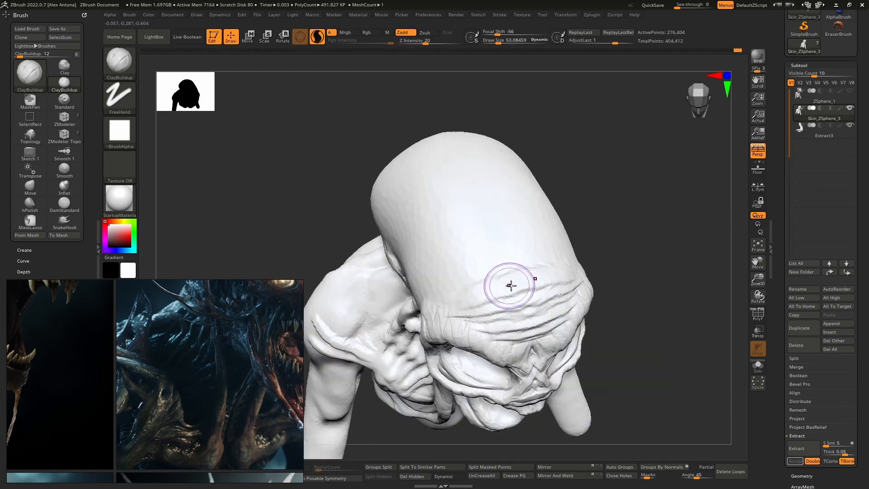
drag(510, 285, 471, 291)
drag(511, 263, 439, 292)
drag(512, 247, 434, 282)
drag(489, 226, 429, 262)
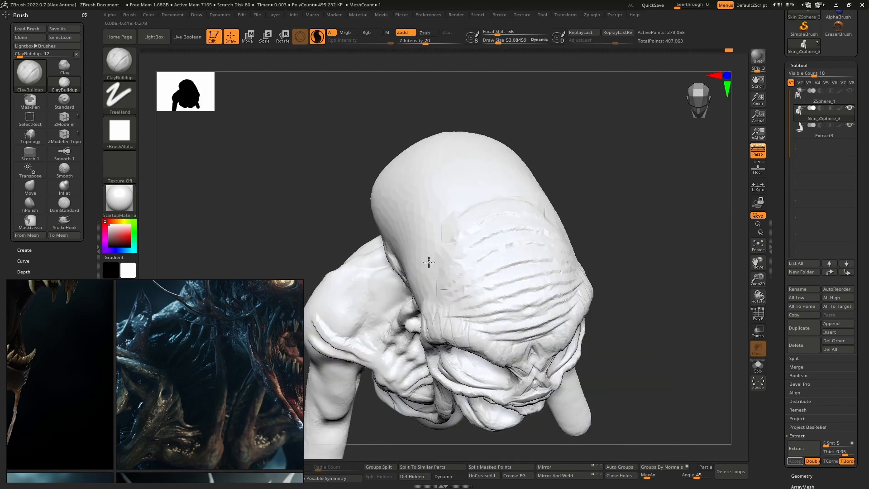
drag(491, 198, 421, 274)
Step: Continue the wrinkle ridges over the top and sides of the skull with ClayBuildup at draw size about 57
mouse_move(421, 274)
right_down()
mouse_move(444, 195)
mouse_move(439, 230)
mouse_move(487, 235)
mouse_move(490, 206)
mouse_move(475, 249)
right_up()
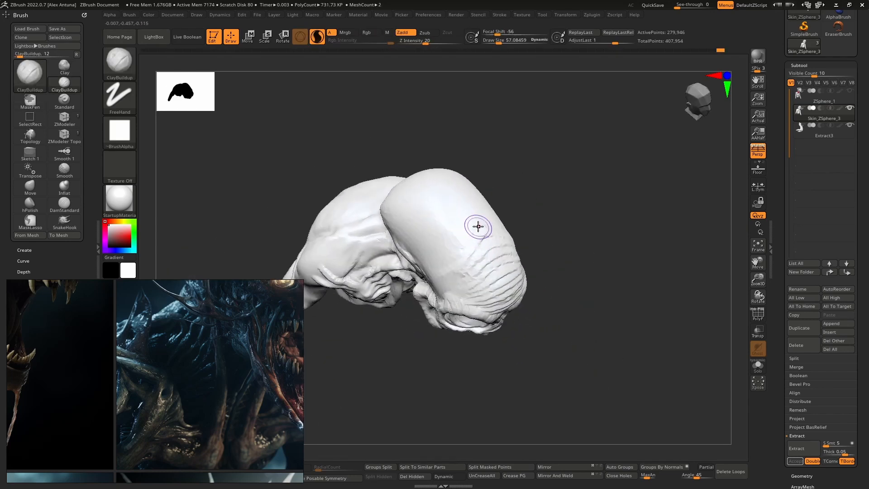
right_drag(416, 236, 472, 251)
mouse_move(483, 256)
mouse_down()
mouse_move(450, 227)
mouse_move(417, 262)
mouse_up()
mouse_move(417, 258)
right_down()
mouse_move(448, 235)
mouse_move(449, 253)
right_up()
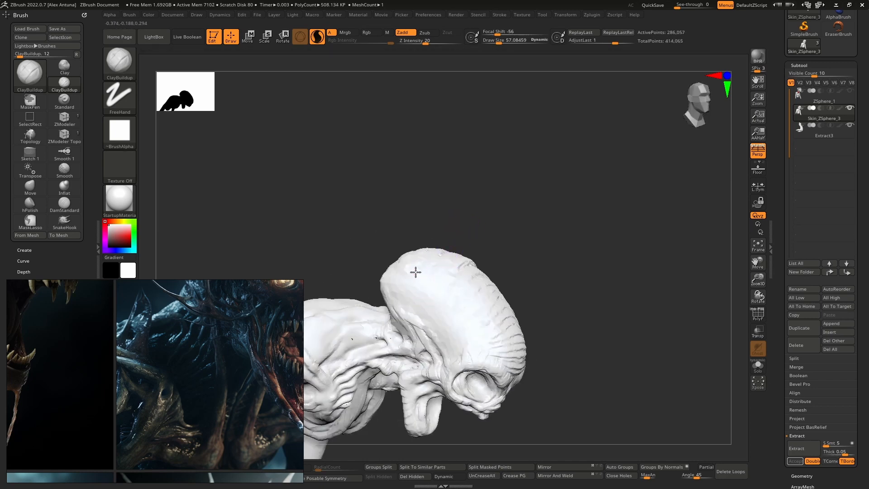
mouse_move(415, 272)
mouse_down()
mouse_move(420, 325)
mouse_move(413, 306)
mouse_move(453, 358)
mouse_move(461, 359)
mouse_move(417, 301)
mouse_move(424, 268)
mouse_move(492, 312)
mouse_move(487, 335)
mouse_up()
Step: Build a row of vertebra bumps down the middle of the back with ClayBuildup at draw size about 57
mouse_move(486, 335)
right_down()
mouse_move(496, 178)
mouse_move(475, 208)
mouse_move(481, 312)
right_up()
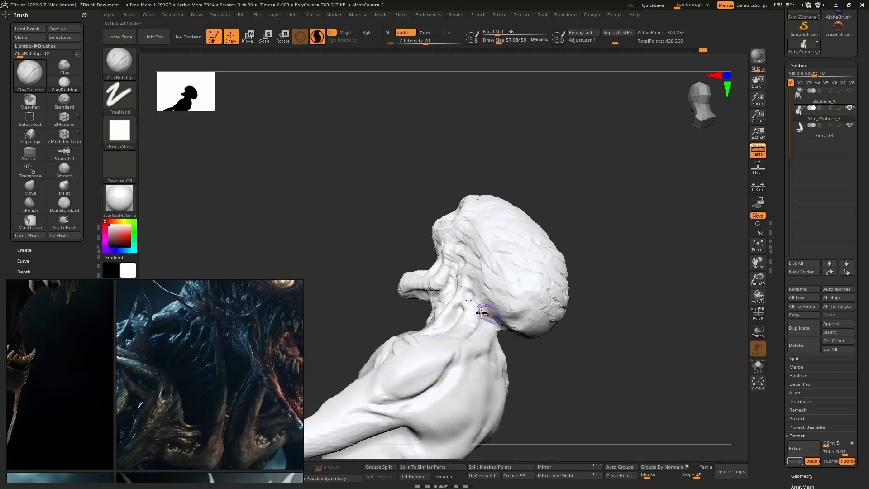
right_drag(486, 349, 487, 349)
mouse_move(487, 349)
mouse_down()
mouse_move(494, 353)
mouse_move(486, 367)
mouse_move(489, 407)
mouse_move(453, 409)
mouse_move(466, 420)
mouse_up()
alt+right_drag(457, 396, 467, 327)
mouse_move(477, 340)
mouse_down()
mouse_move(462, 352)
mouse_move(469, 369)
mouse_move(438, 401)
mouse_up()
Step: Sculpt muscle strands over the shoulder blade and the side of the back with ClayBuildup
drag(418, 344, 435, 363)
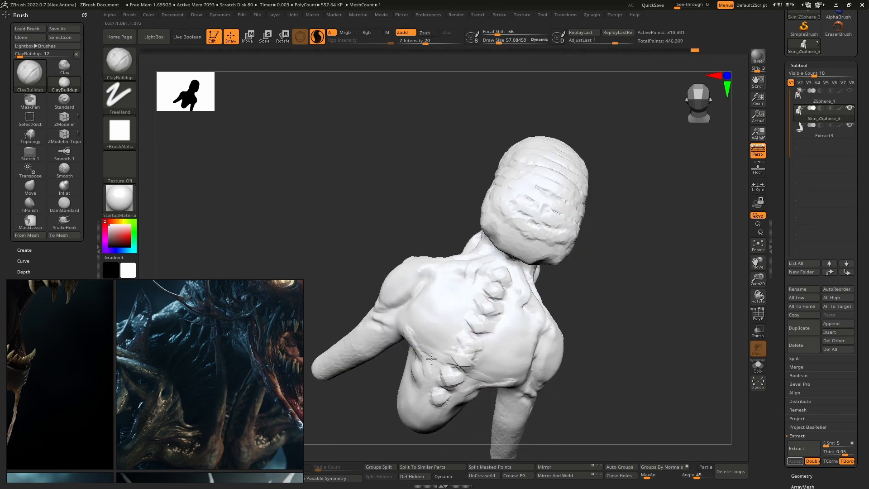
mouse_move(413, 328)
mouse_down()
mouse_move(439, 373)
mouse_move(413, 398)
mouse_up()
drag(419, 319, 456, 362)
drag(445, 294, 456, 333)
drag(482, 268, 471, 290)
Step: Sculpt long muscle strands down the front of the upper arm and smooth them lightly
mouse_move(407, 362)
right_down()
mouse_move(524, 317)
mouse_move(520, 252)
mouse_move(514, 282)
right_up()
drag(512, 294, 510, 220)
mouse_move(511, 240)
right_down()
mouse_move(543, 249)
mouse_move(499, 291)
mouse_move(471, 281)
right_up()
drag(470, 247, 491, 322)
mouse_move(482, 252)
mouse_down()
mouse_move(491, 316)
mouse_move(488, 303)
mouse_up()
mouse_move(479, 235)
mouse_down()
mouse_move(501, 308)
mouse_move(488, 313)
mouse_up()
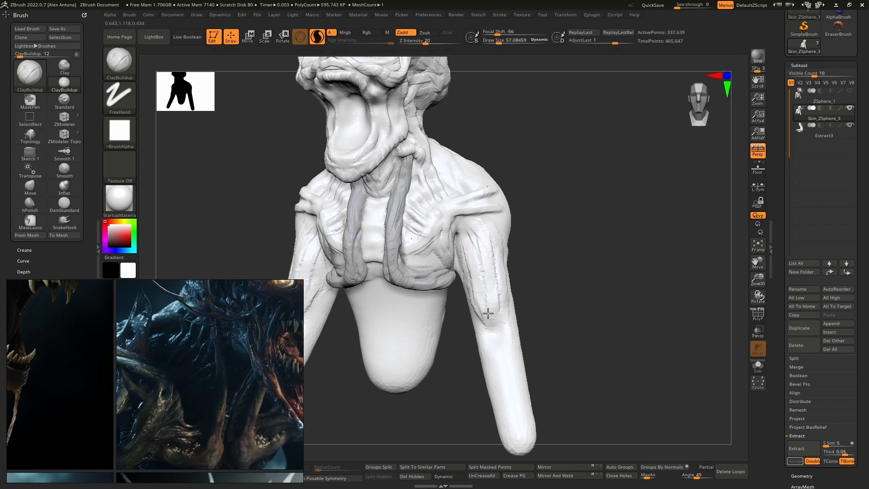
shift+drag(487, 250, 495, 273)
Step: Define the deltoid with ClayBuildup strokes that taper into the outer upper arm
right_drag(512, 245, 480, 218)
drag(478, 214, 511, 256)
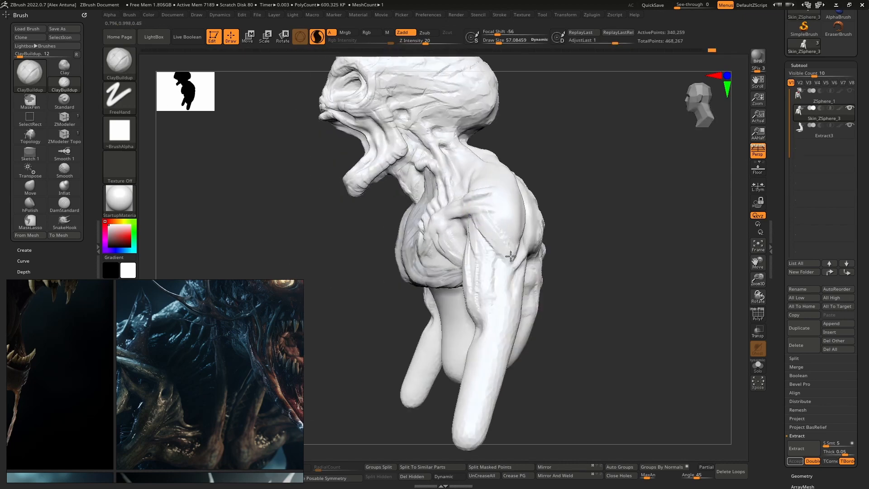
right_drag(497, 226, 481, 245)
drag(522, 199, 519, 239)
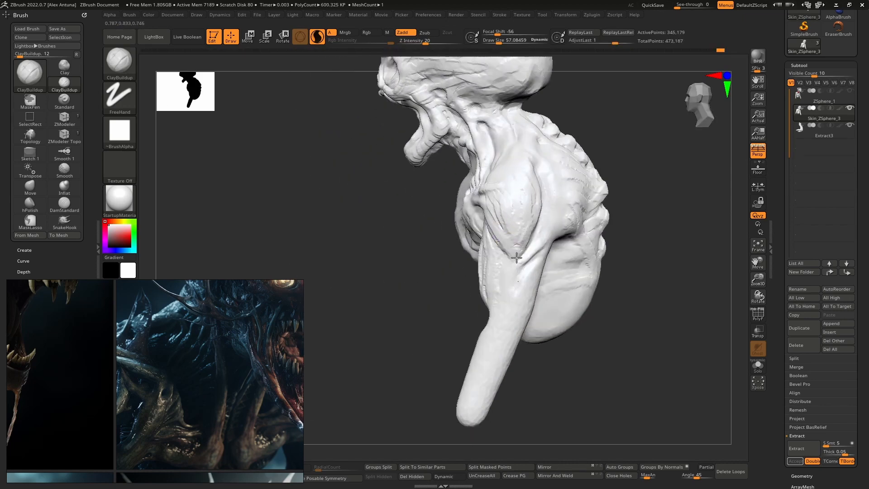
mouse_move(516, 258)
right_down()
mouse_move(520, 229)
mouse_move(520, 247)
right_up()
mouse_move(520, 246)
mouse_down()
mouse_move(549, 175)
mouse_move(515, 236)
mouse_move(521, 248)
mouse_up()
Step: Add muscle strands from the armpit down the back and outer side of the upper arm
mouse_move(534, 251)
right_down()
mouse_move(534, 219)
mouse_move(556, 230)
right_up()
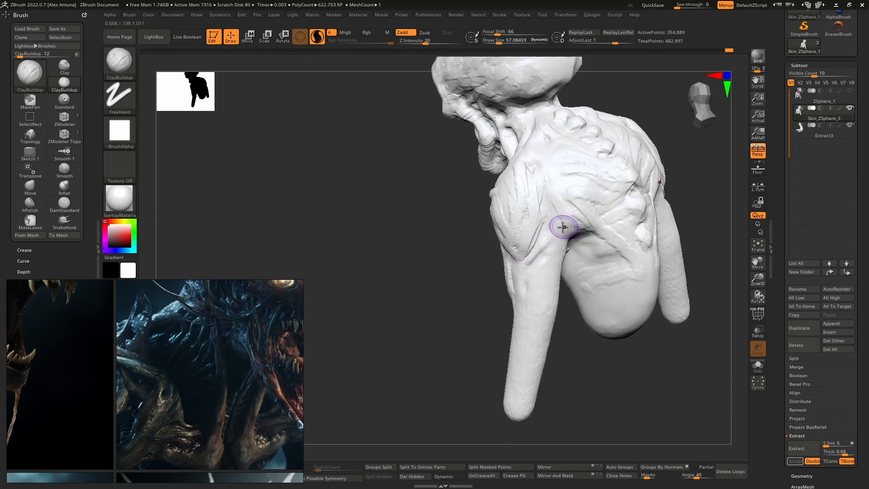
mouse_move(563, 226)
mouse_down()
mouse_move(563, 199)
mouse_move(555, 267)
mouse_up()
mouse_move(552, 282)
right_down()
mouse_move(555, 241)
mouse_move(555, 289)
mouse_move(551, 272)
mouse_move(550, 284)
right_up()
drag(533, 259, 539, 252)
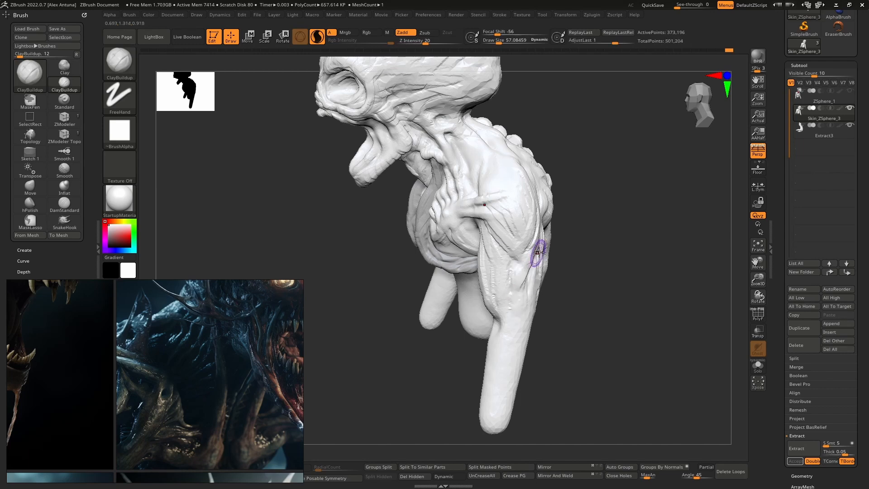
Step: Extend the ClayBuildup muscle strokes down the lower arm
mouse_move(507, 325)
right_down()
mouse_move(520, 299)
mouse_move(539, 312)
right_up()
drag(484, 346, 481, 398)
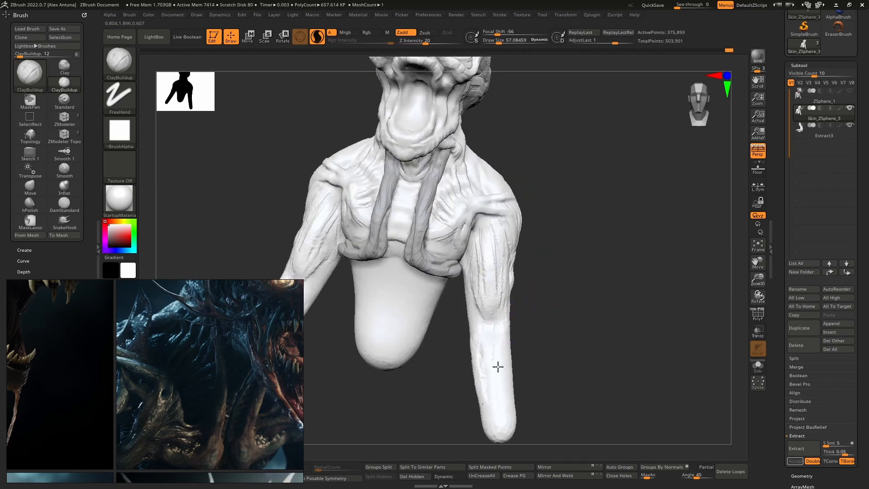
right_drag(496, 364, 439, 273)
mouse_move(439, 274)
mouse_down()
mouse_move(414, 255)
mouse_move(441, 278)
mouse_move(428, 323)
mouse_move(415, 320)
mouse_move(432, 280)
mouse_up()
Step: Sculpt muscle bands and skin folds over the flank and abdomen with ClayBuildup at draw size about 57
mouse_move(452, 277)
right_down()
mouse_move(401, 272)
mouse_move(466, 253)
mouse_move(475, 229)
right_up()
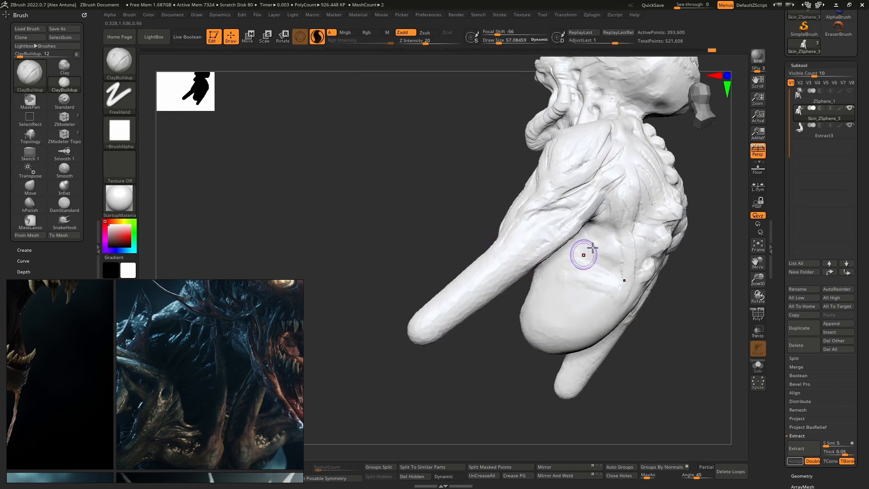
drag(541, 310, 584, 308)
drag(541, 319, 604, 332)
drag(608, 295, 568, 299)
right_drag(549, 246, 499, 243)
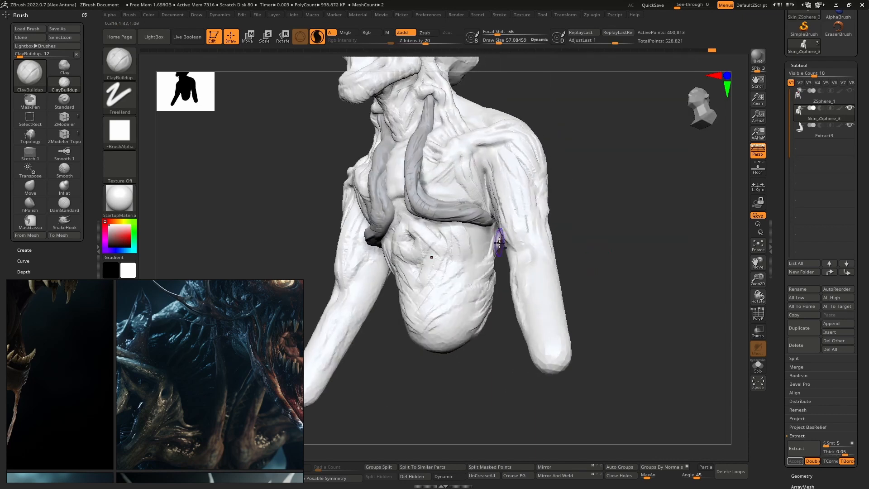
mouse_move(490, 240)
mouse_down()
mouse_move(482, 258)
mouse_move(453, 276)
mouse_move(471, 305)
mouse_move(425, 268)
mouse_move(442, 272)
mouse_up()
right_drag(450, 240, 411, 242)
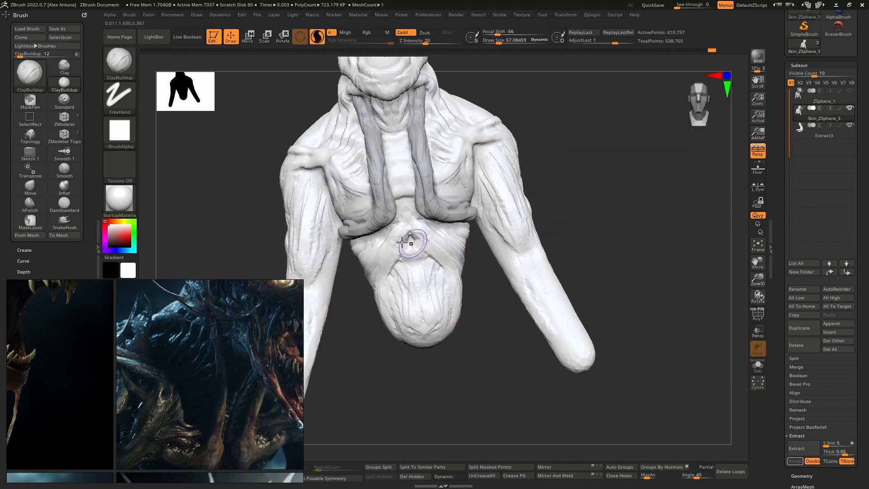
drag(411, 243, 410, 233)
Step: Raise the draw size to about 73 and smooth the abdomen and the area below the sternum
key(shift)
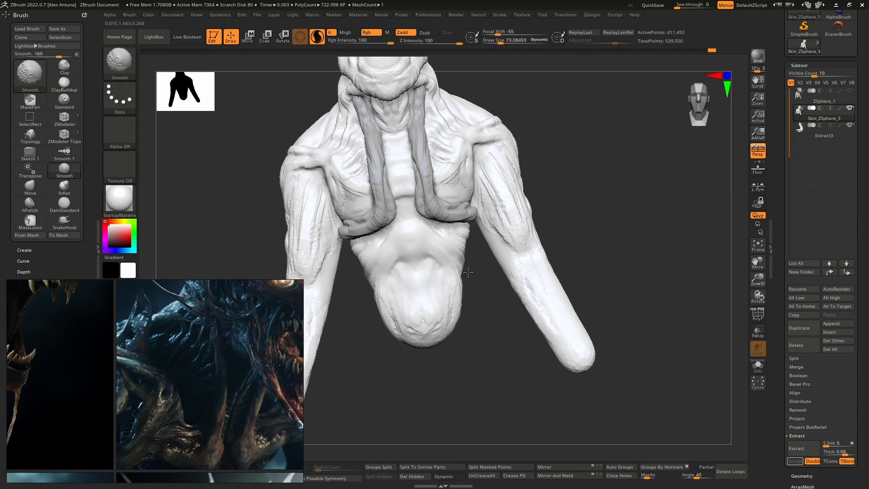
drag(463, 271, 432, 244)
drag(409, 208, 414, 181)
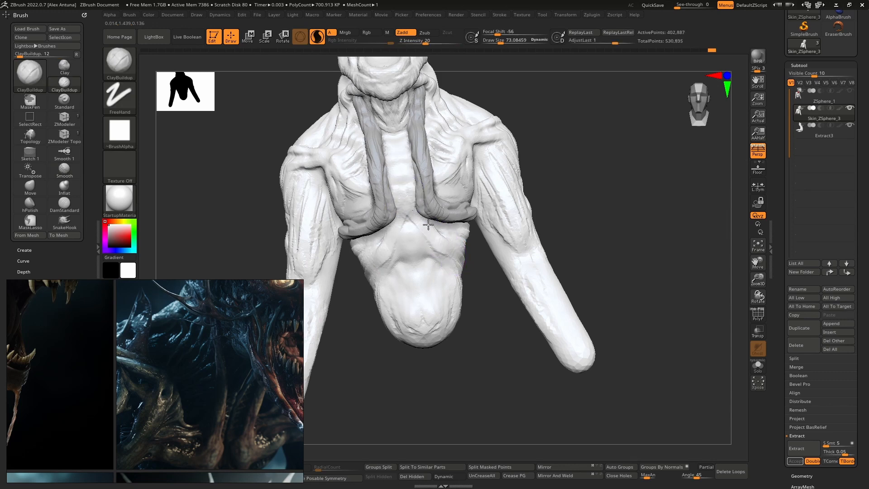
Step: Build up lumpy rib forms on the chest beside the tubes with ClayBuildup, starting at draw size about 73
drag(428, 224, 417, 207)
drag(444, 178, 458, 192)
mouse_move(453, 190)
right_down()
mouse_move(433, 219)
mouse_move(408, 219)
right_up()
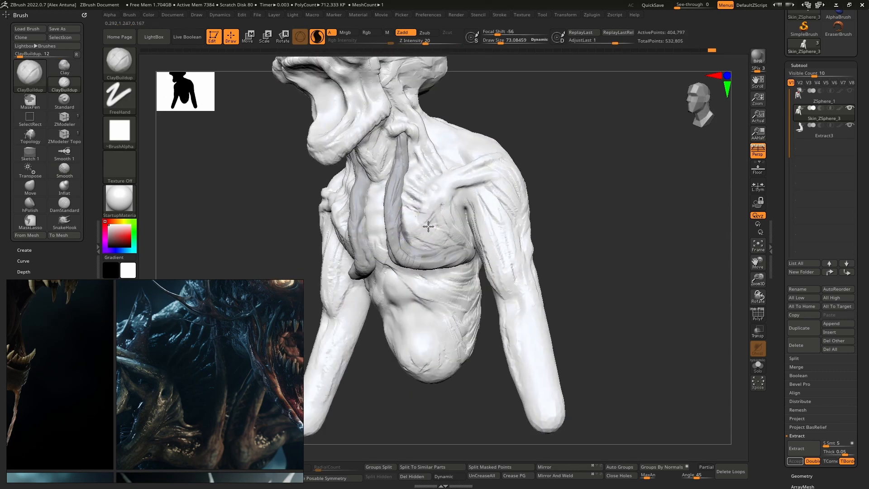
mouse_move(428, 226)
mouse_down()
mouse_move(430, 194)
mouse_move(411, 213)
mouse_move(411, 221)
mouse_move(448, 183)
mouse_up()
drag(448, 183, 476, 181)
right_drag(476, 183, 503, 211)
drag(424, 242, 470, 212)
right_drag(491, 190, 490, 184)
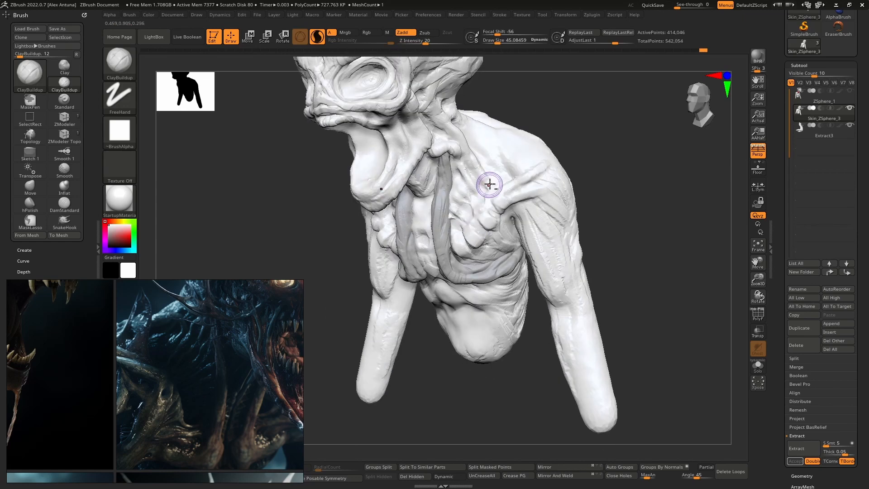
Step: Sculpt tendon strands from the neck over the collarbone and trapezius with ClayBuildup at draw size about 45
drag(490, 156, 488, 132)
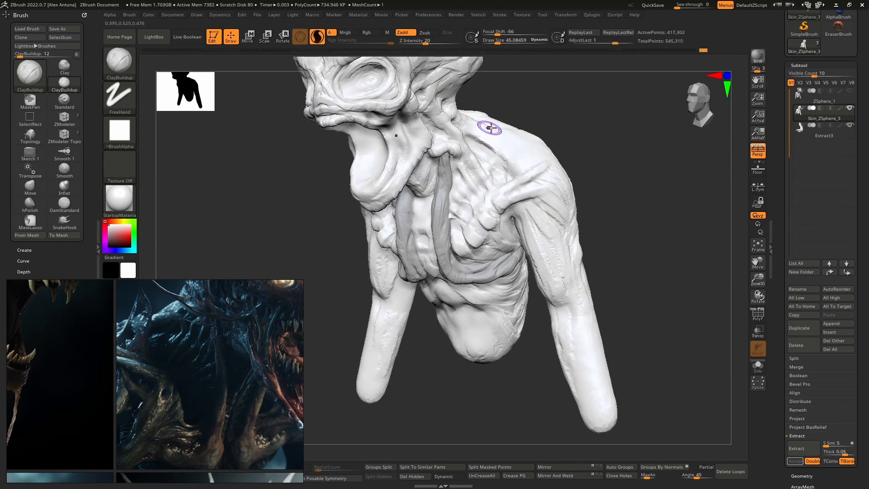
right_drag(488, 132, 469, 122)
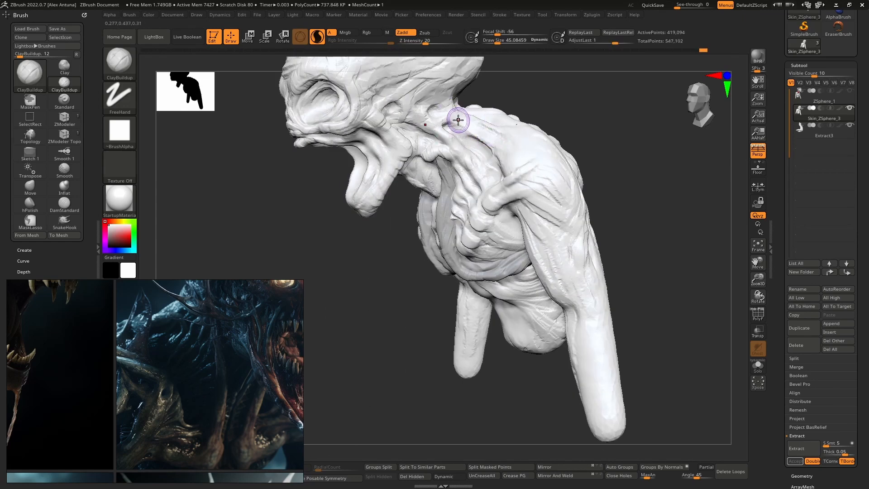
mouse_move(453, 119)
mouse_down()
mouse_move(455, 111)
mouse_move(537, 157)
mouse_up()
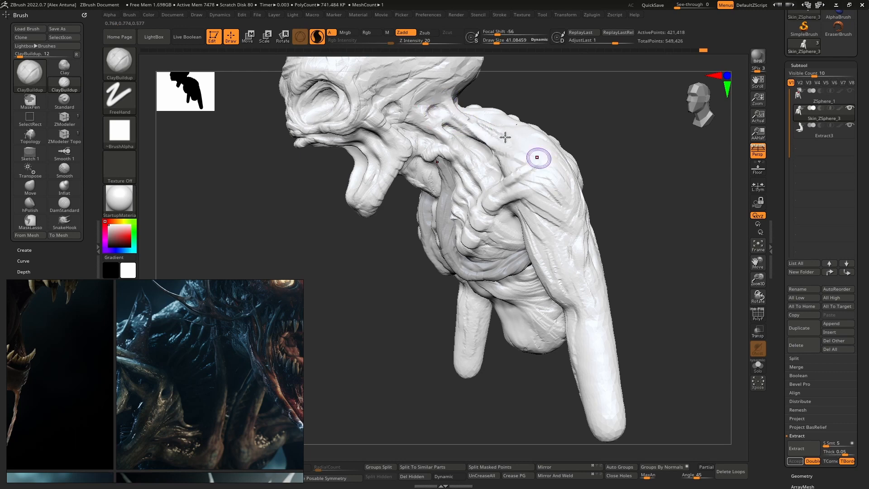
mouse_move(442, 99)
mouse_down()
mouse_move(510, 146)
mouse_move(482, 130)
mouse_move(498, 150)
mouse_up()
mouse_move(427, 115)
mouse_down()
mouse_move(446, 135)
mouse_move(448, 121)
mouse_move(450, 142)
mouse_up()
mouse_move(438, 180)
right_down()
mouse_move(469, 160)
mouse_move(525, 223)
mouse_move(472, 251)
right_up()
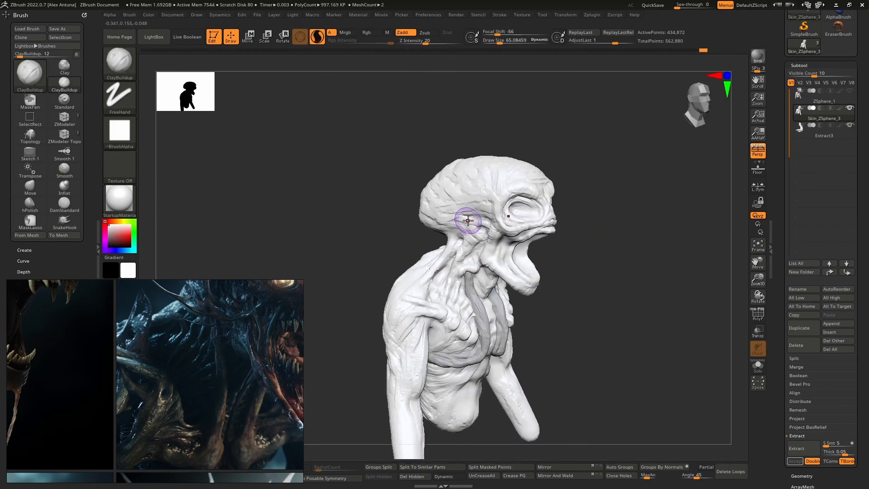
Step: Adjust the BPR shadow angle and set SPix to 1 for a three-quarter BPR preview render of the bust
mouse_move(469, 220)
right_down()
mouse_move(475, 168)
mouse_move(500, 175)
mouse_move(481, 170)
mouse_move(472, 188)
mouse_move(455, 230)
mouse_move(495, 226)
mouse_move(466, 225)
mouse_move(446, 286)
right_up()
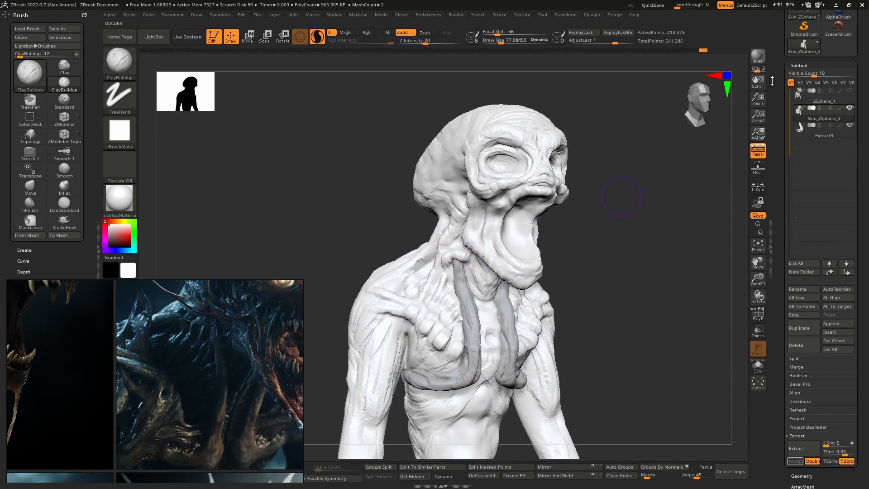
click(756, 61)
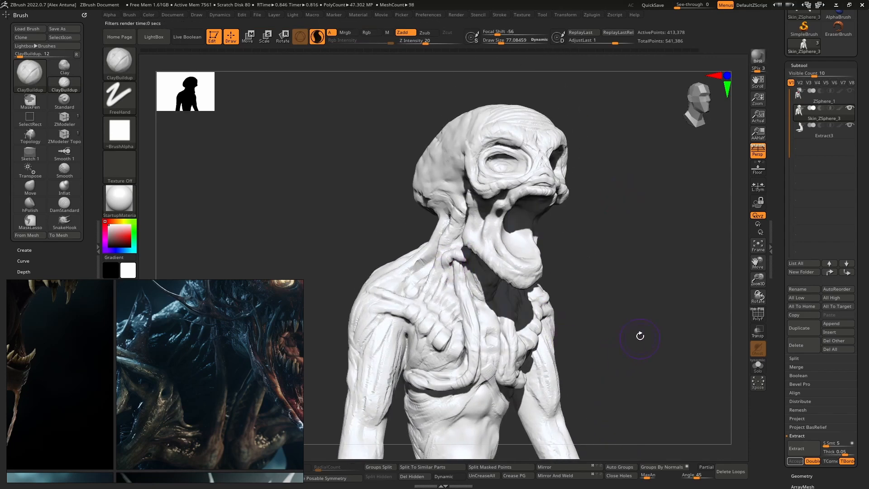
click(463, 14)
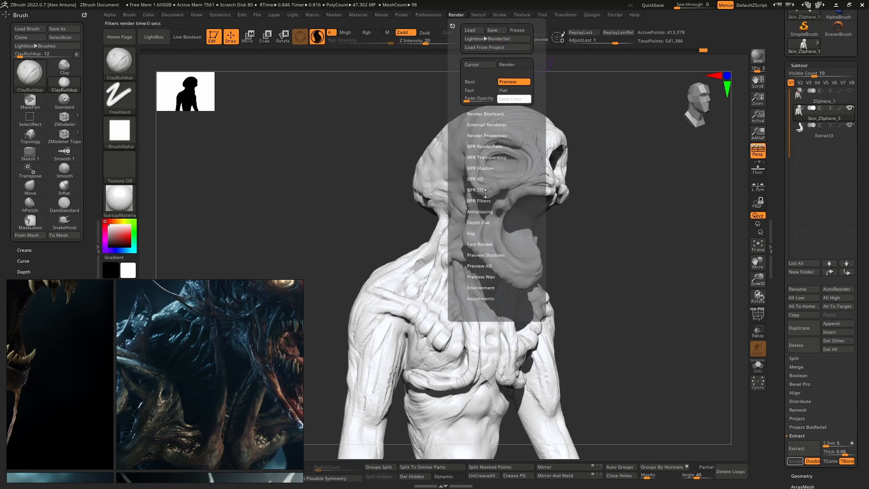
click(494, 135)
scroll(454, 208, down, 1)
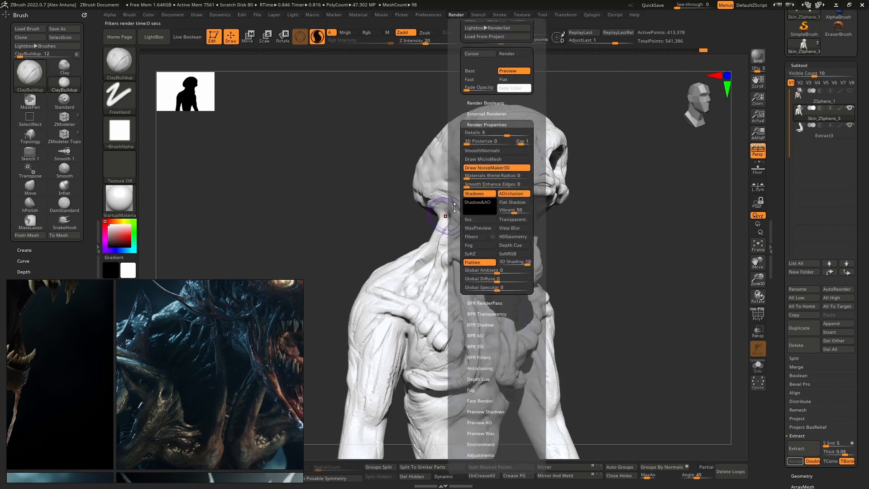
drag(454, 207, 455, 103)
click(486, 219)
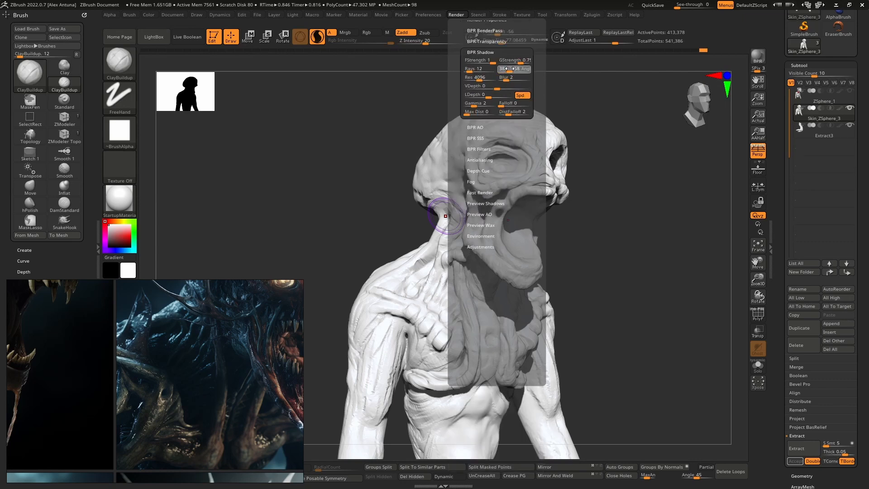
click(511, 69)
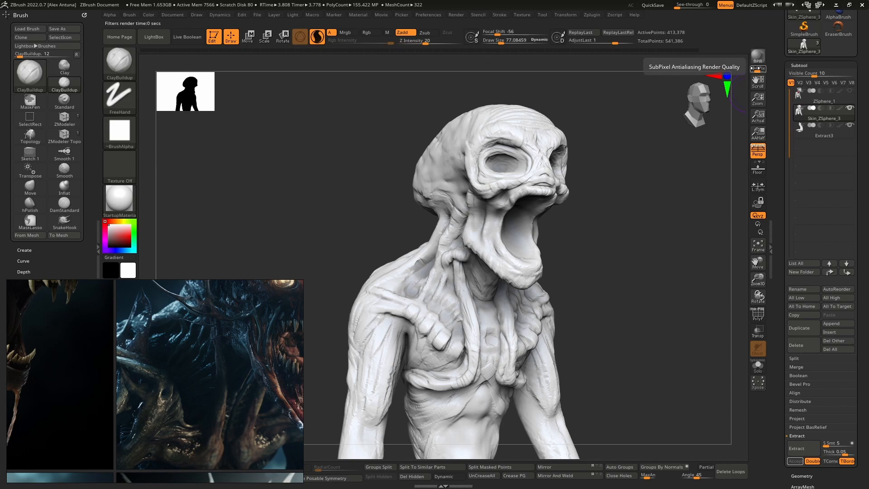
drag(757, 70, 752, 70)
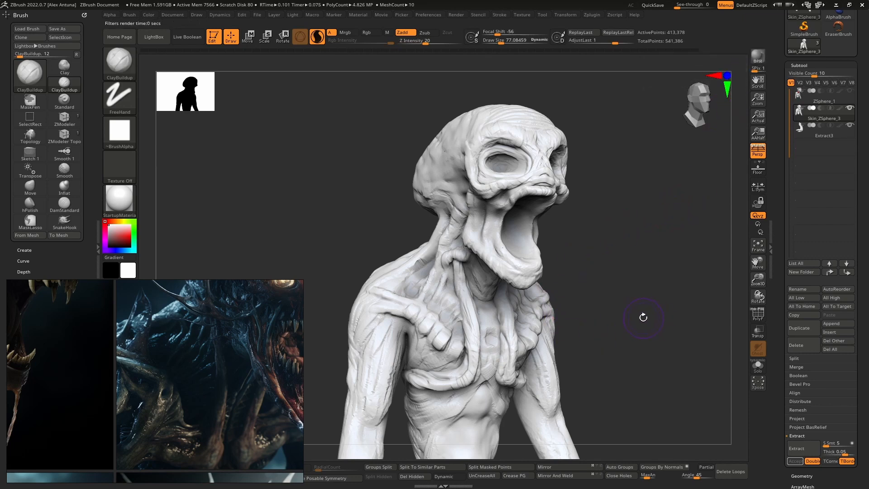
mouse_move(643, 317)
mouse_down()
mouse_move(632, 283)
mouse_move(653, 296)
mouse_up()
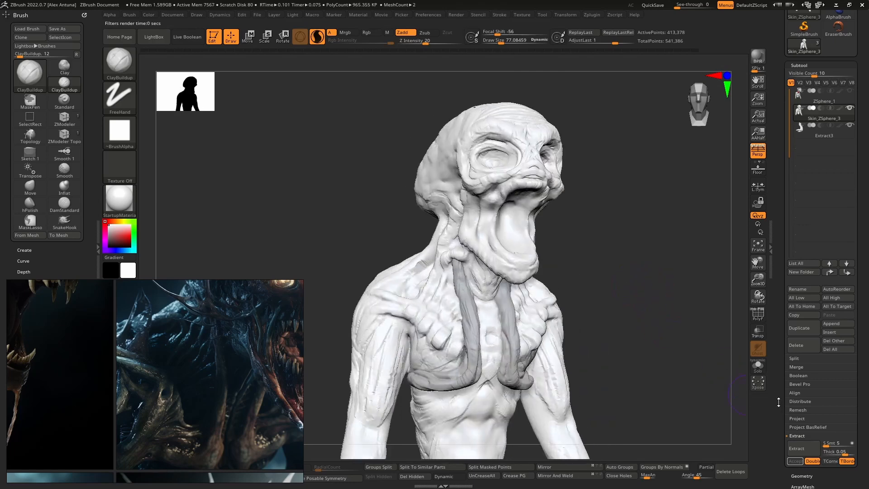
Step: Check the body mesh's wireframe and open the Tessimate options for its geometry
drag(778, 402, 783, 333)
click(808, 296)
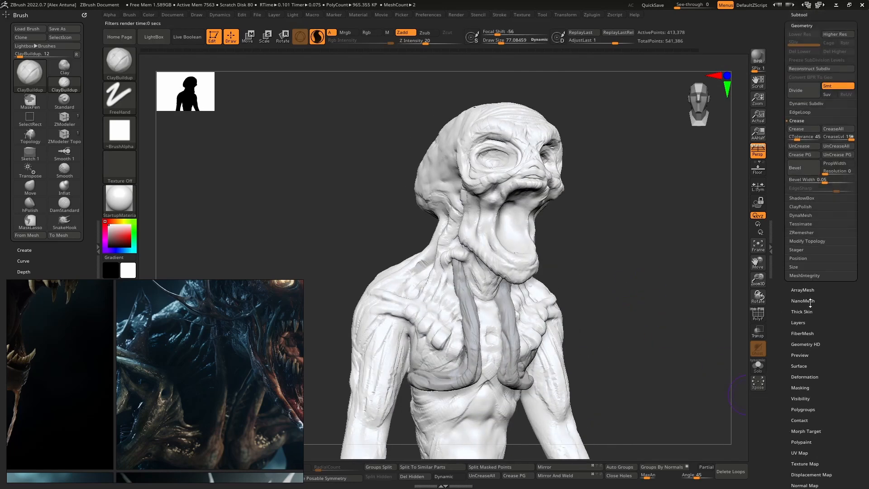
click(758, 313)
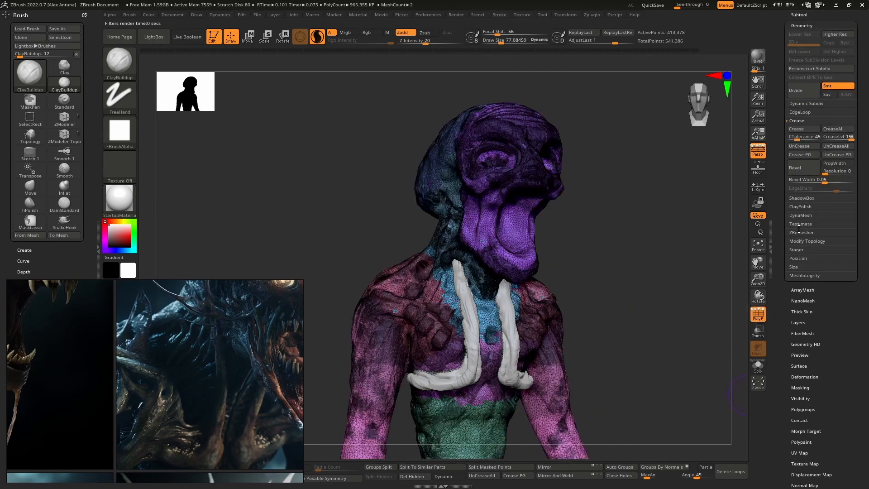
click(756, 311)
click(755, 311)
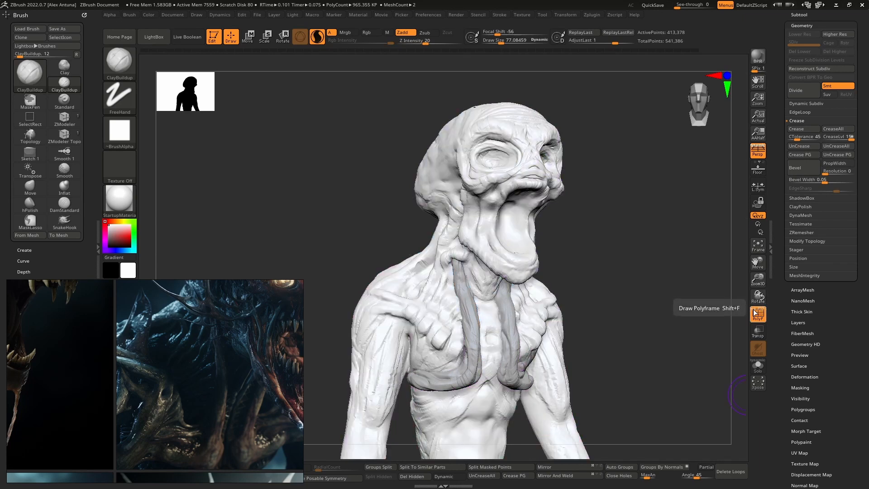
click(755, 311)
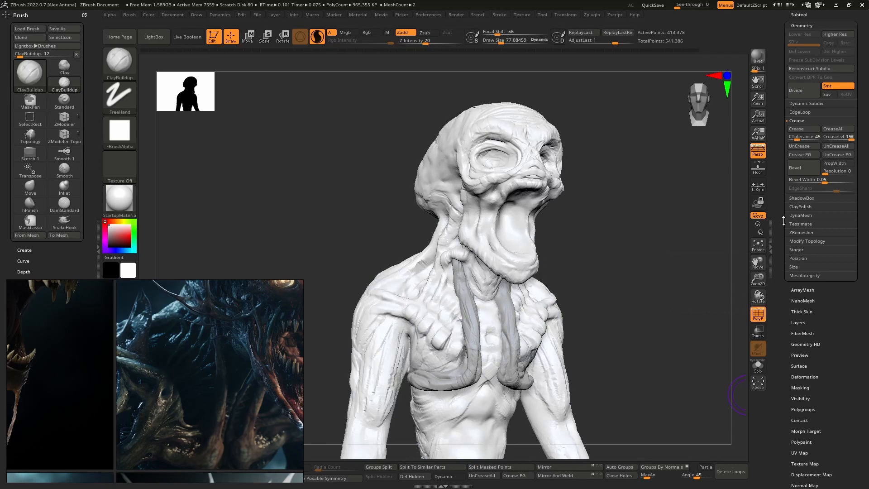
click(799, 215)
scroll(806, 129, up, 2)
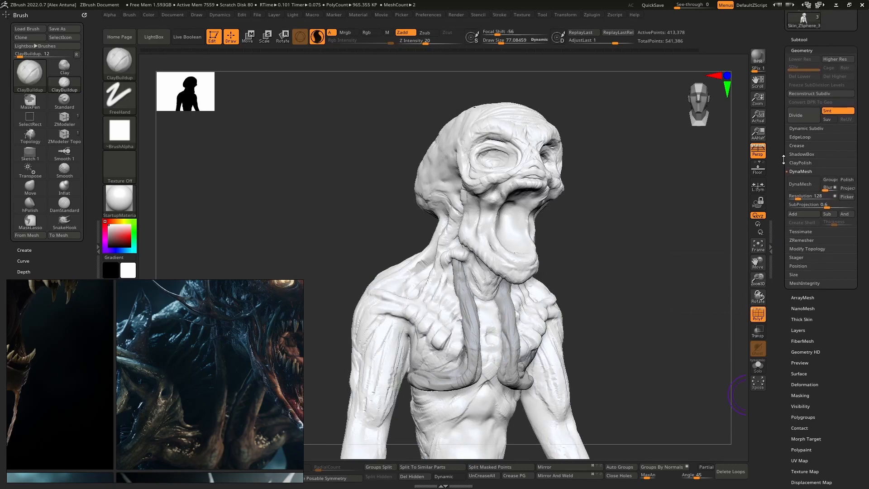
scroll(792, 217, up, 1)
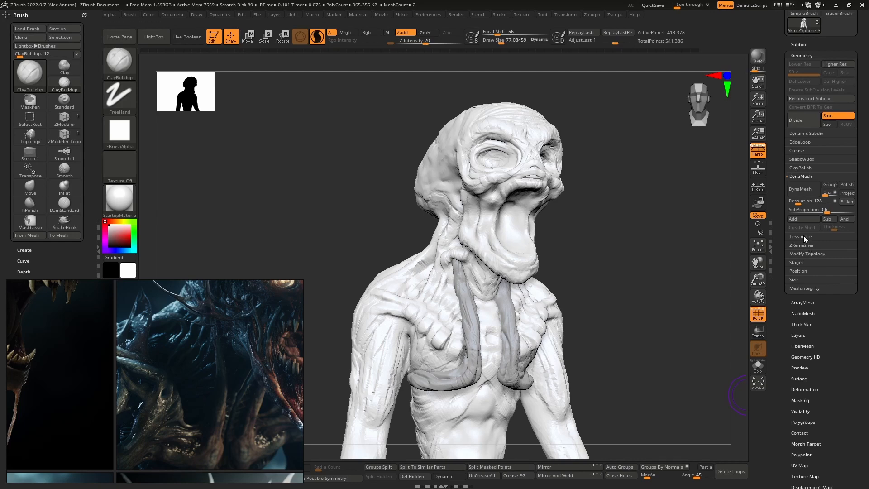
click(802, 236)
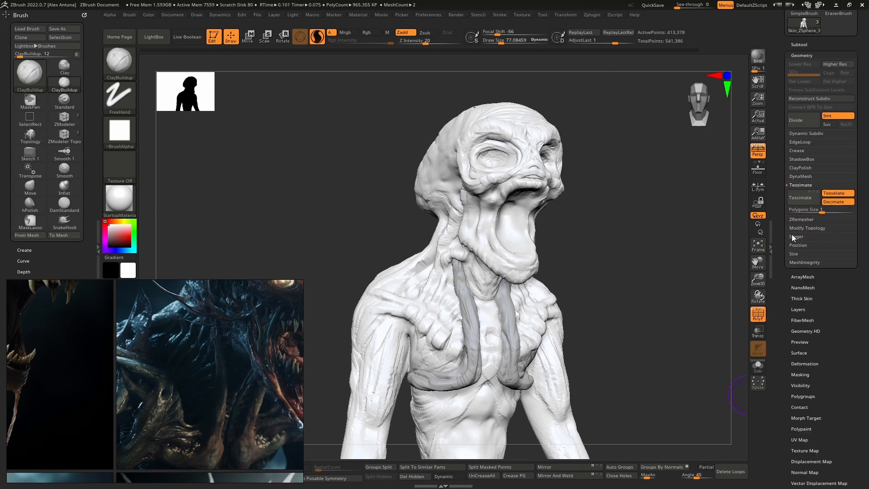
Step: Try Tessimate on the body mesh with polygon sizes of 0.1021 and 0.25, comparing the wireframe density
click(803, 199)
drag(805, 208, 808, 210)
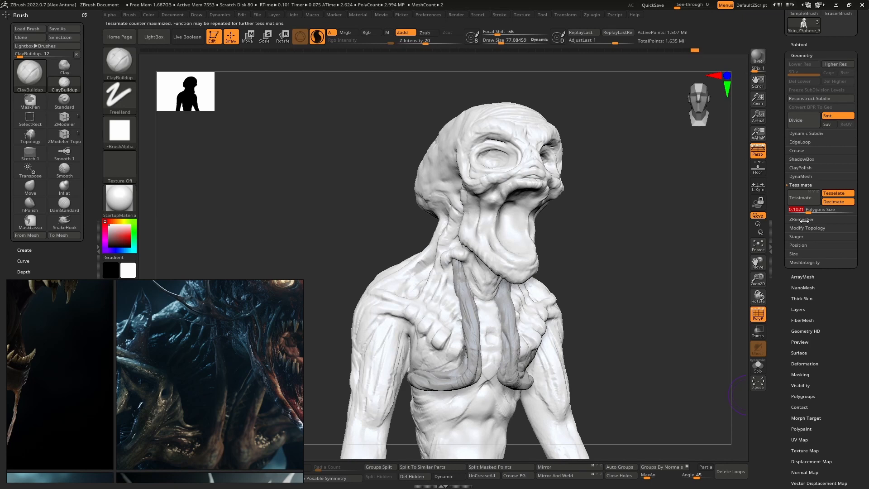
click(754, 310)
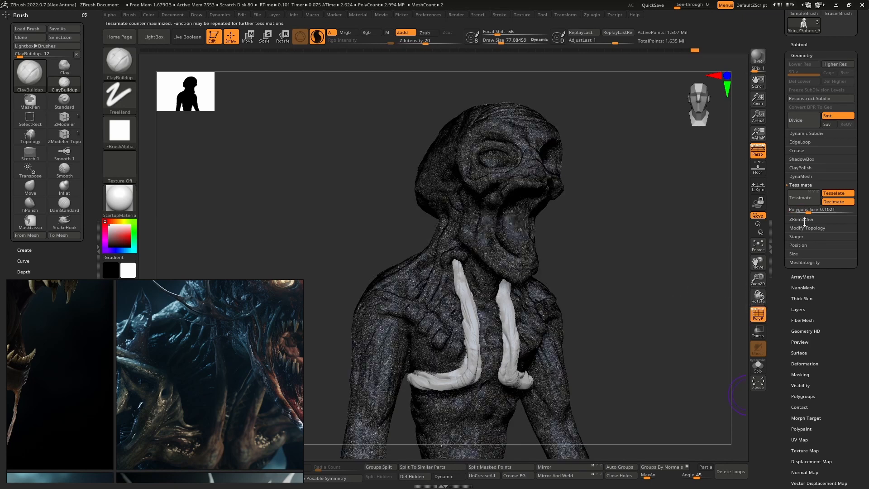
click(816, 214)
text(.2)
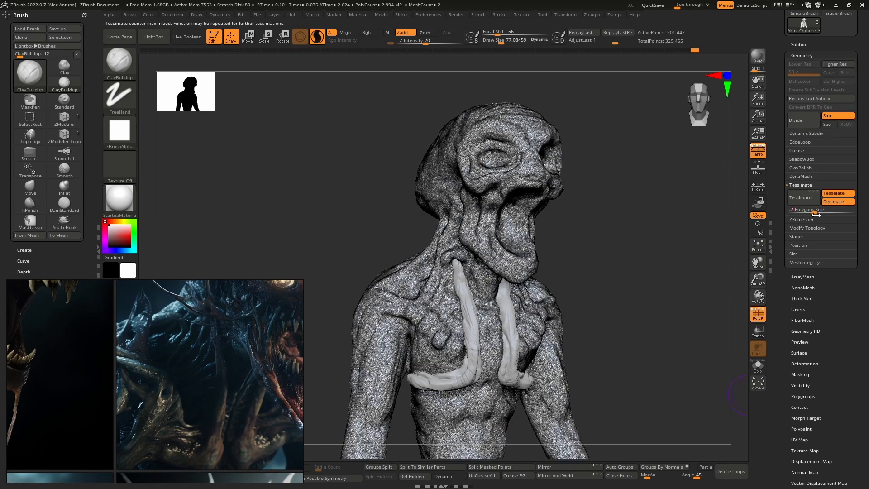
text(5)
key(Return)
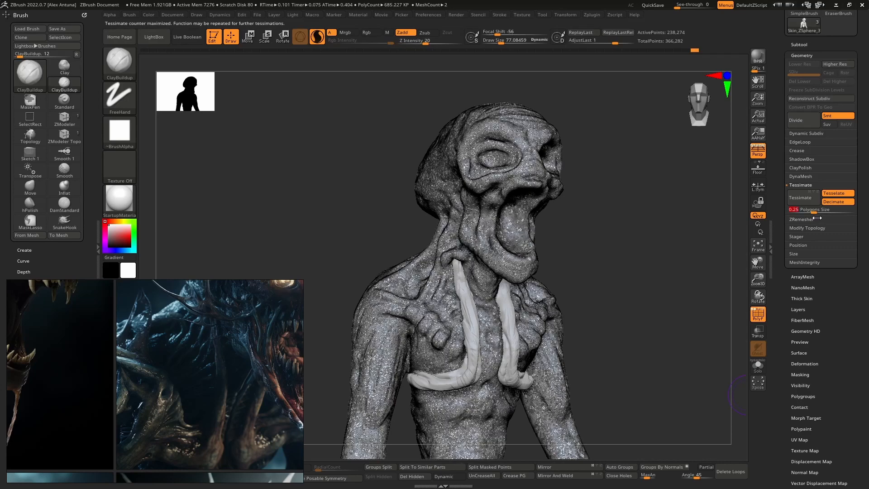
Step: Tessimate the body mesh with a polygon size of 0.2 and inspect its wireframe from the side
drag(817, 218, 815, 219)
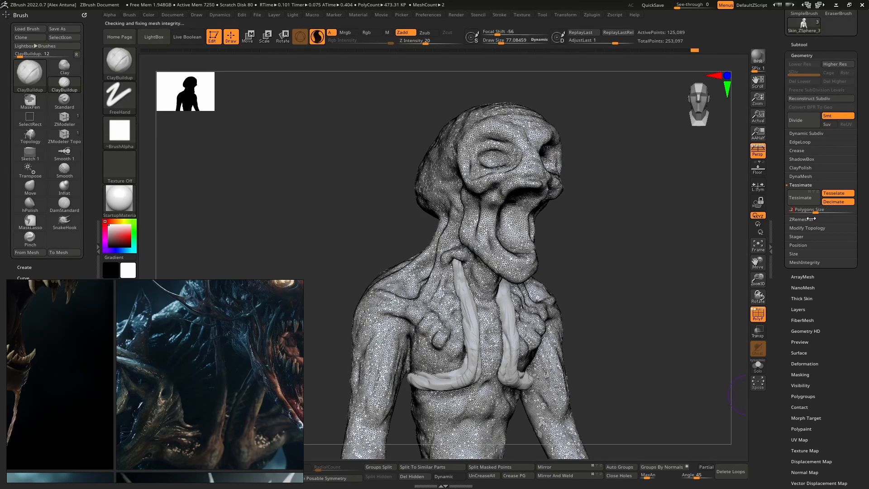
key(Return)
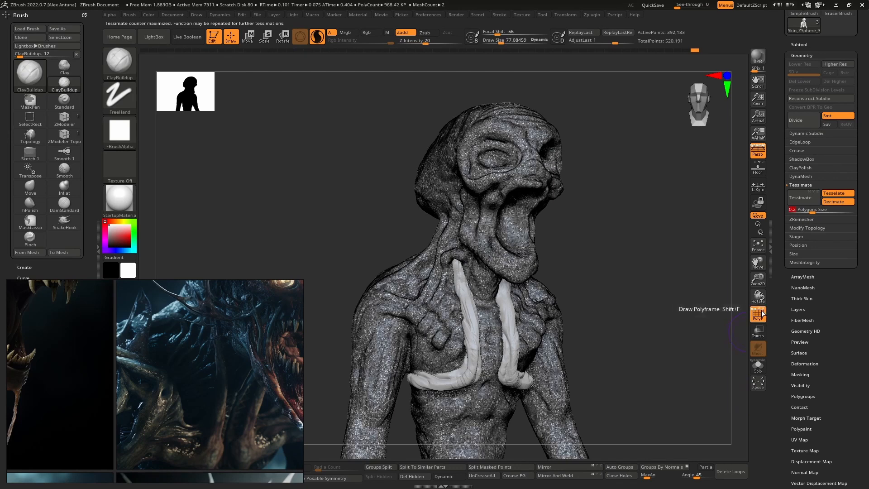
click(763, 313)
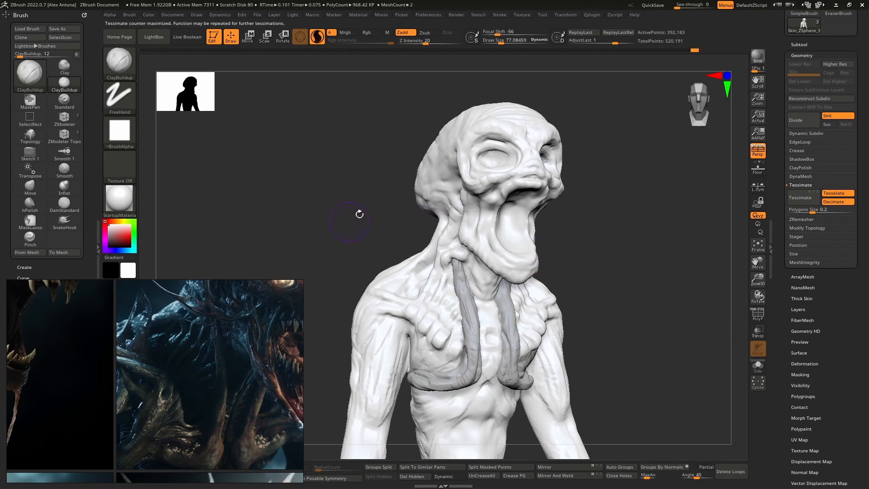
drag(340, 207, 360, 214)
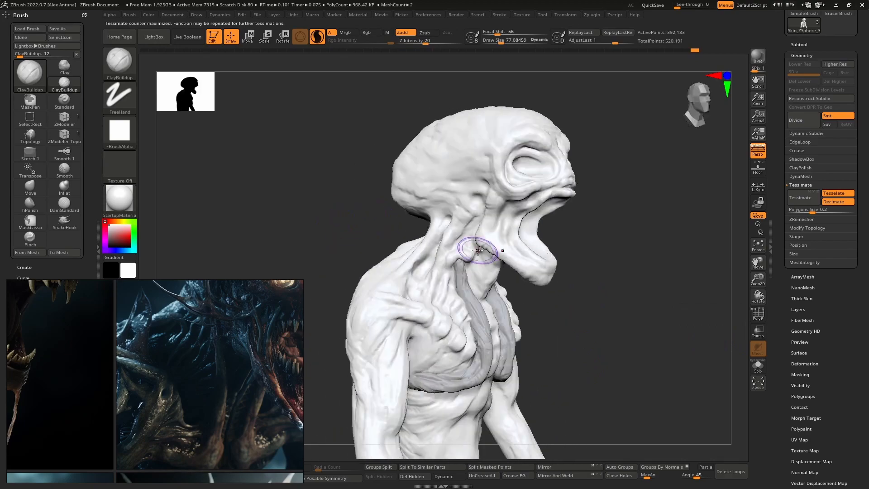
click(758, 313)
drag(671, 299, 588, 264)
click(758, 314)
mouse_move(539, 176)
ctrl+right_down()
mouse_move(542, 242)
mouse_move(555, 260)
mouse_move(521, 254)
ctrl+right_up()
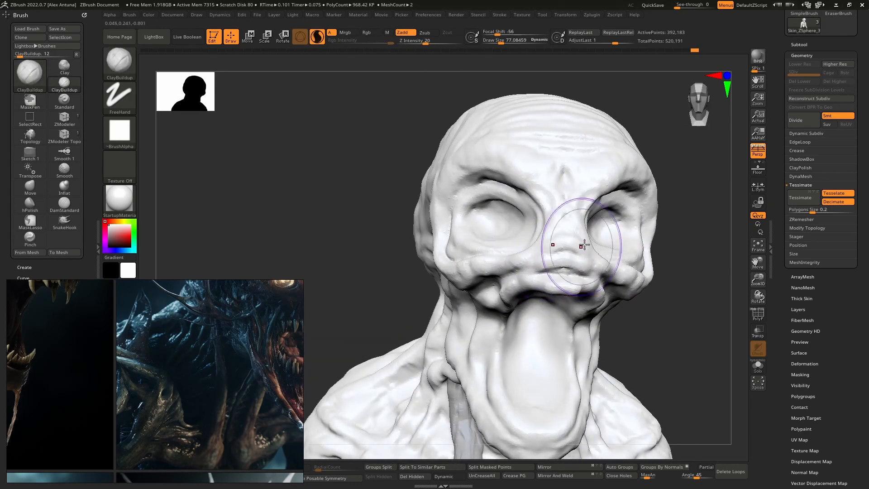
key(b)
key(d)
key(s)
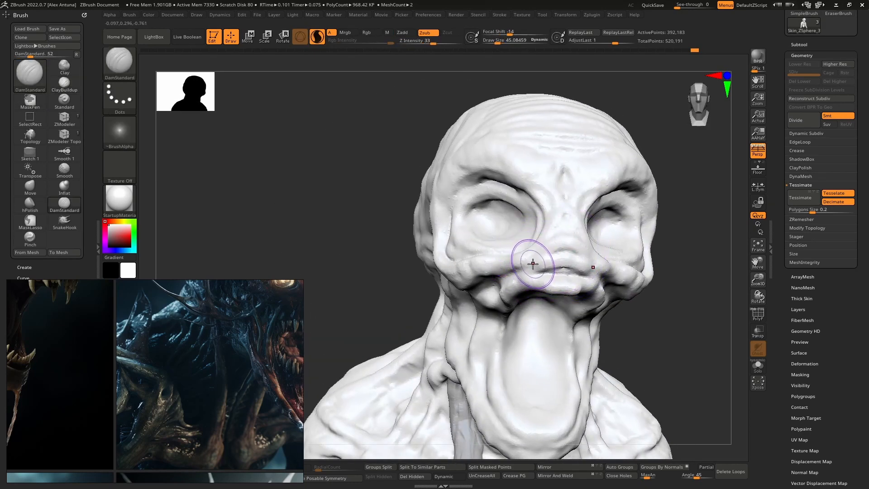
key(bracketleft)
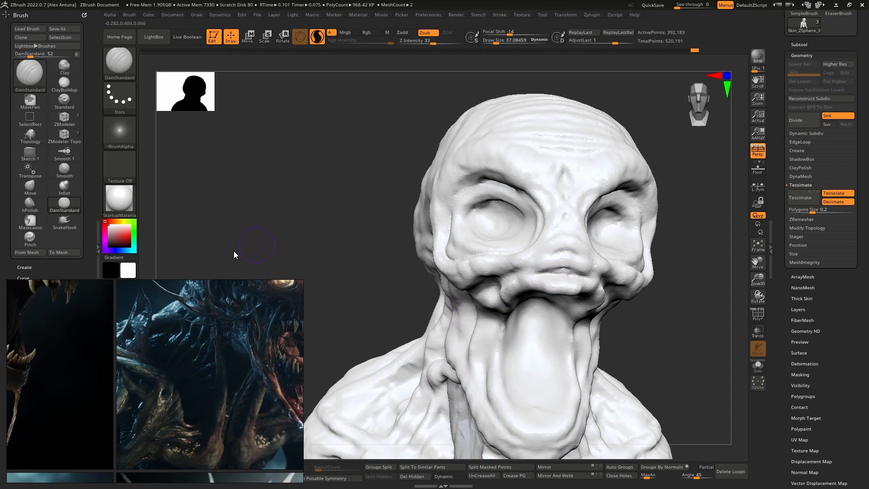
Step: Zoom the reference board in on the pale, wrinkled skull with yellow fangs and white tendrils
scroll(148, 359, down, 5)
middle_drag(147, 359, 241, 394)
scroll(181, 362, up, 5)
scroll(166, 368, down, 4)
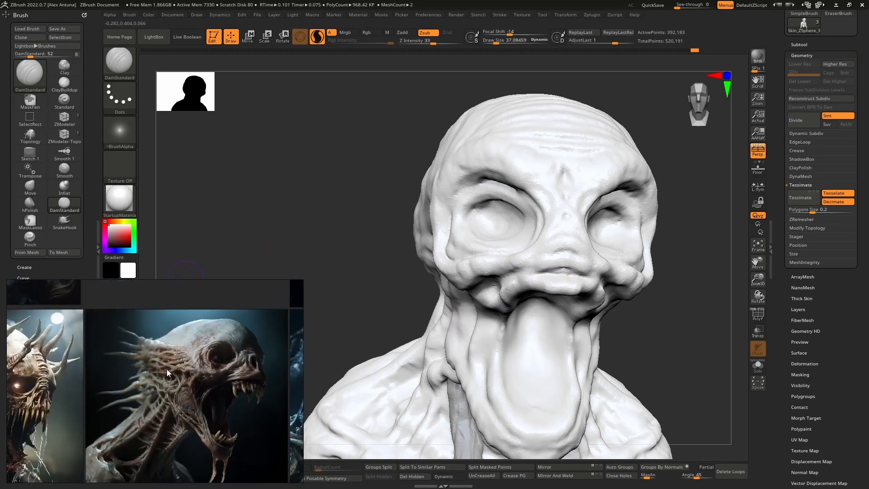
scroll(210, 373, up, 3)
scroll(153, 371, down, 3)
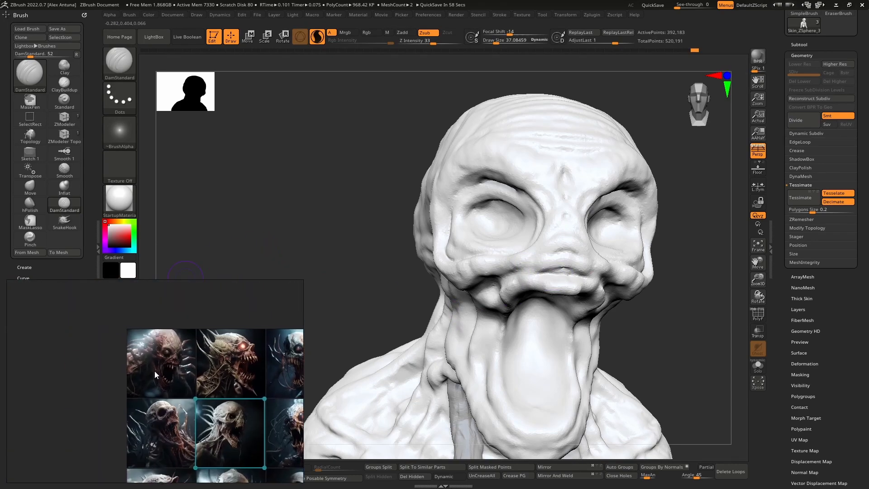
scroll(224, 411, up, 6)
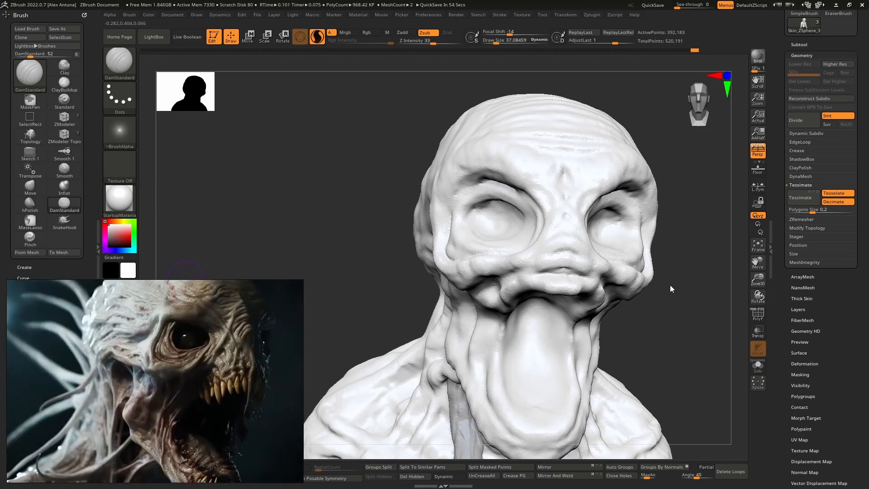
Step: Sculpt fine wrinkles over the nose and brow with ClayBuildup, starting at draw size about 18
right_drag(556, 258, 566, 266)
key(space)
drag(545, 260, 563, 246)
key(b)
key(c)
key(b)
key(bracketleft)
right_drag(560, 248, 556, 252)
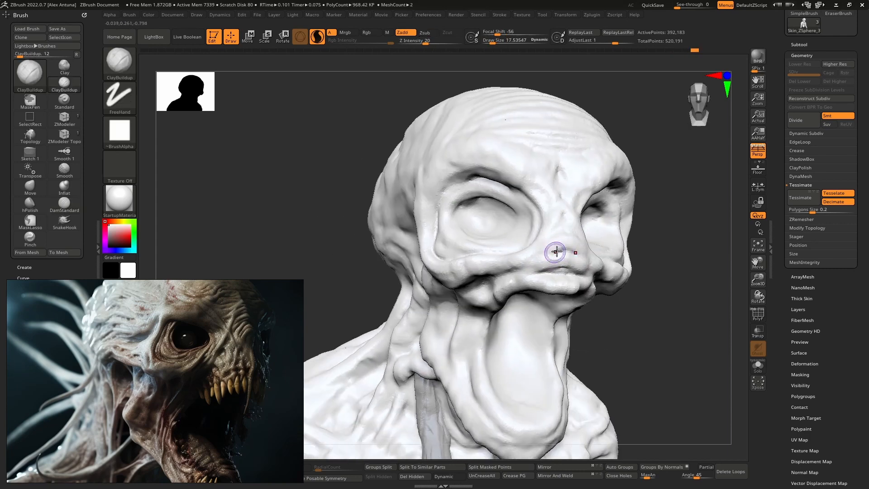
mouse_move(556, 252)
mouse_down()
mouse_move(568, 233)
mouse_move(560, 240)
mouse_move(569, 219)
mouse_move(557, 196)
mouse_move(571, 188)
mouse_move(453, 174)
mouse_move(465, 171)
mouse_move(445, 184)
mouse_up()
Step: Build up the outer eye socket rim, temple and cheekbone with ClayBuildup, starting at draw size about 26
right_drag(433, 225, 459, 211)
drag(415, 200, 421, 219)
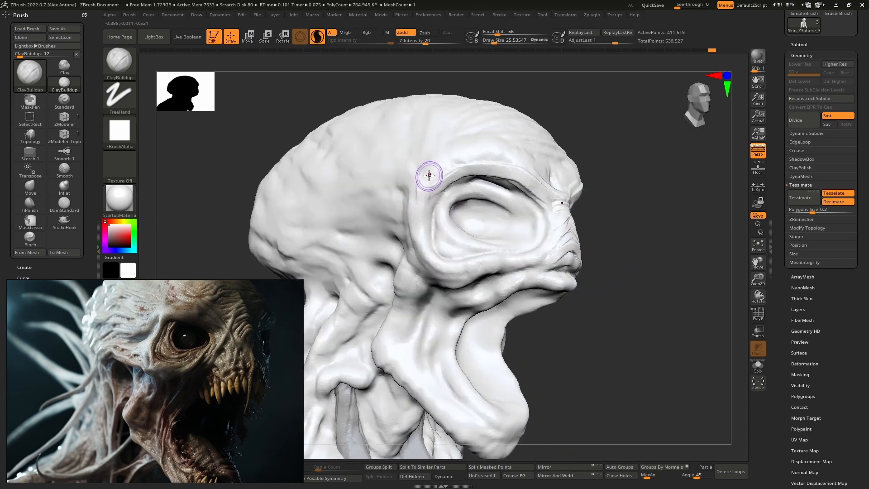
drag(429, 175, 425, 192)
mouse_move(410, 206)
right_down()
mouse_move(428, 210)
mouse_move(409, 188)
right_up()
mouse_move(409, 188)
mouse_down()
mouse_move(405, 202)
mouse_move(414, 194)
mouse_move(405, 180)
mouse_move(413, 194)
mouse_move(416, 181)
mouse_move(409, 254)
mouse_move(424, 270)
mouse_move(392, 271)
mouse_move(398, 266)
mouse_up()
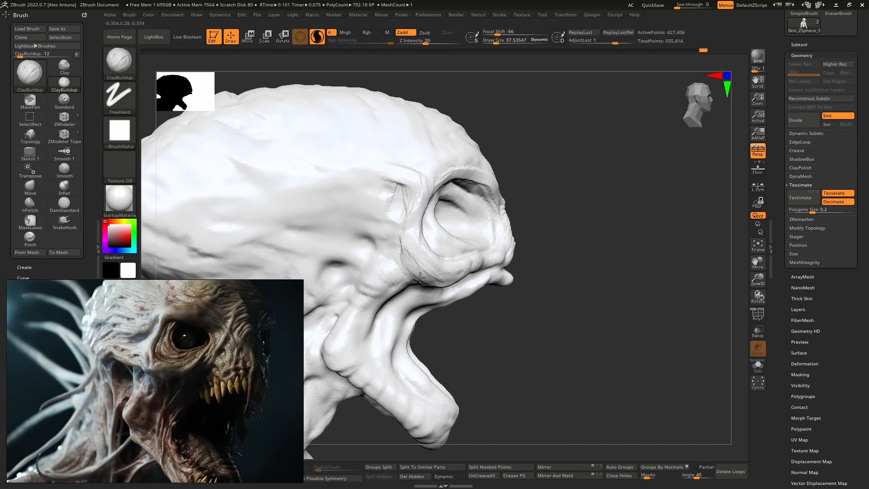
Step: Sculpt thin folds below the cheekbone at the jaw hinge with ClayBuildup, reducing the draw size to about 18
right_drag(404, 252, 391, 247)
key(bracketleft)
mouse_move(407, 286)
mouse_down()
mouse_move(414, 299)
mouse_move(414, 284)
mouse_up()
key(bracketleft)
right_drag(427, 316, 409, 314)
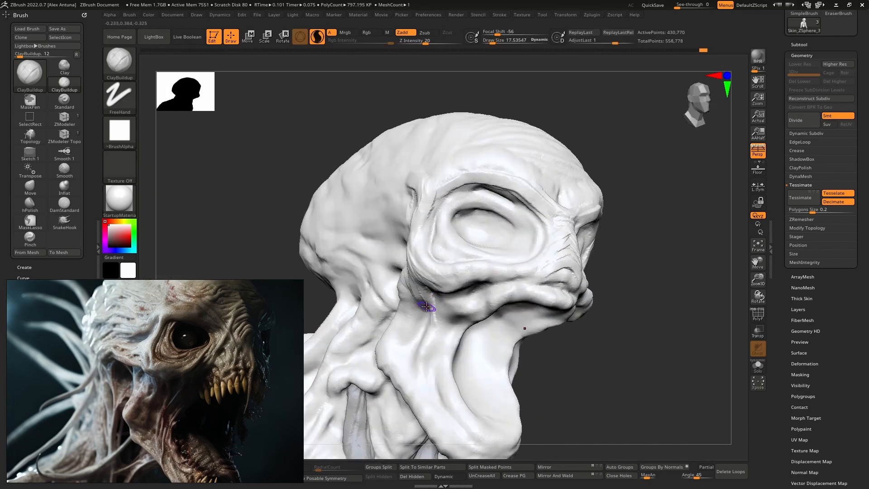
drag(424, 302, 435, 311)
Step: Soften the folds where the cheekbone meets the open jaw with the Smooth brush at draw size about 42
mouse_move(480, 316)
alt+right_down()
mouse_move(479, 254)
mouse_move(450, 272)
mouse_move(479, 270)
mouse_move(476, 292)
alt+right_up()
mouse_move(475, 292)
right_down()
mouse_move(500, 272)
mouse_move(489, 252)
right_up()
key(bracketright)
key(bracketright)
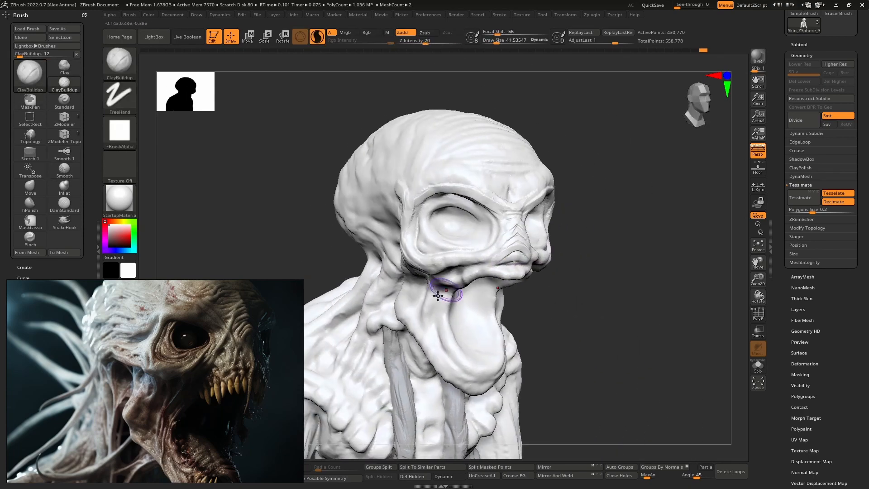
key(shift)
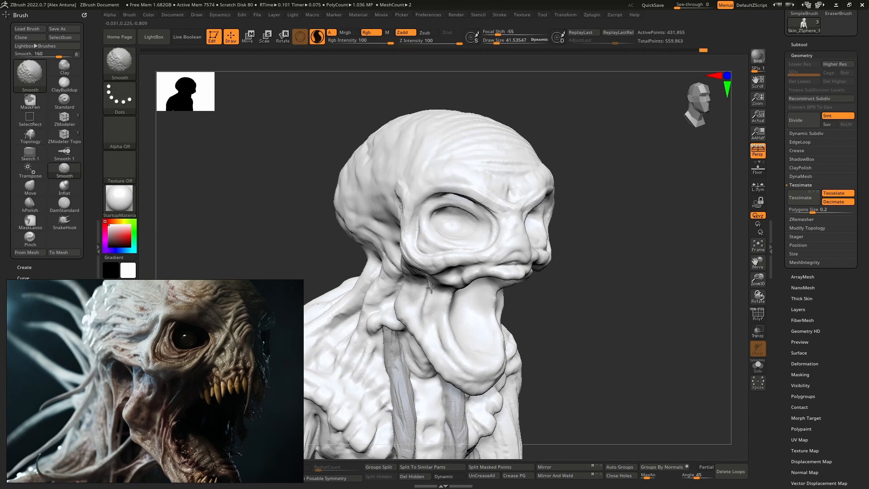
shift+drag(431, 288, 435, 292)
right_drag(445, 275, 470, 265)
shift+drag(439, 249, 414, 264)
mouse_move(436, 279)
right_down()
mouse_move(402, 280)
mouse_move(485, 248)
mouse_move(465, 226)
mouse_move(507, 256)
mouse_move(560, 228)
right_up()
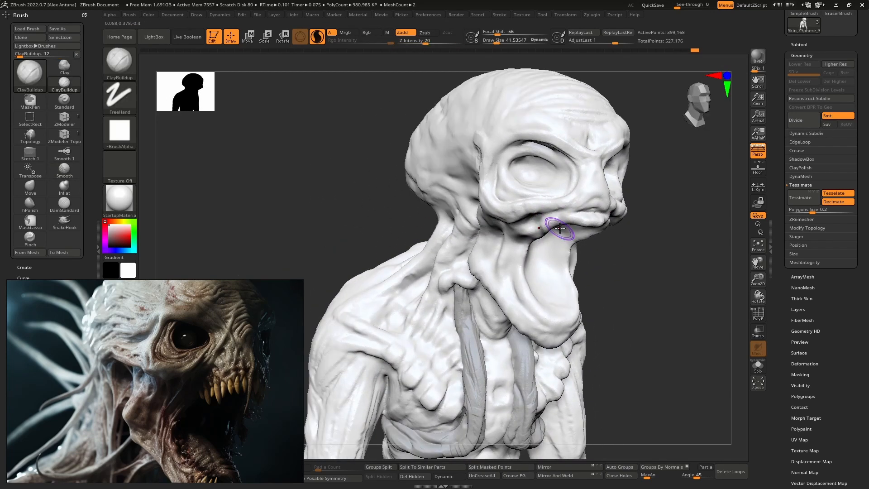
Step: Append a Sphere3D to the creature as a new subtool
scroll(802, 215, up, 3)
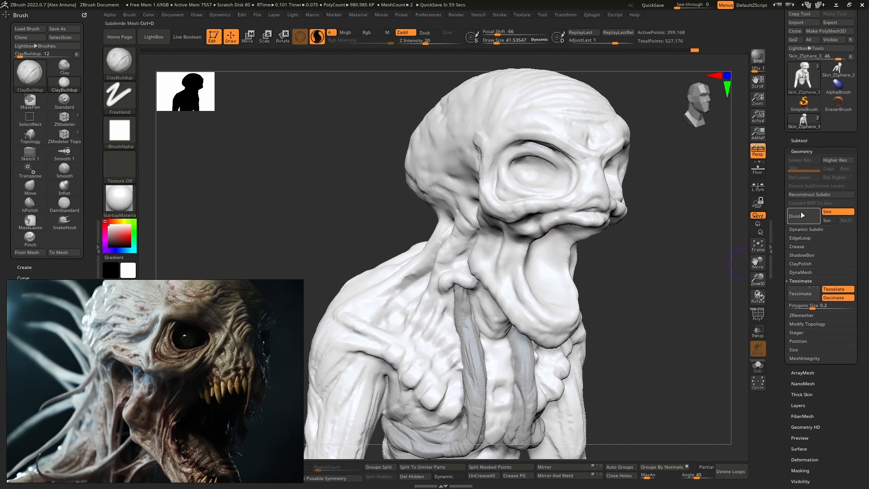
click(804, 141)
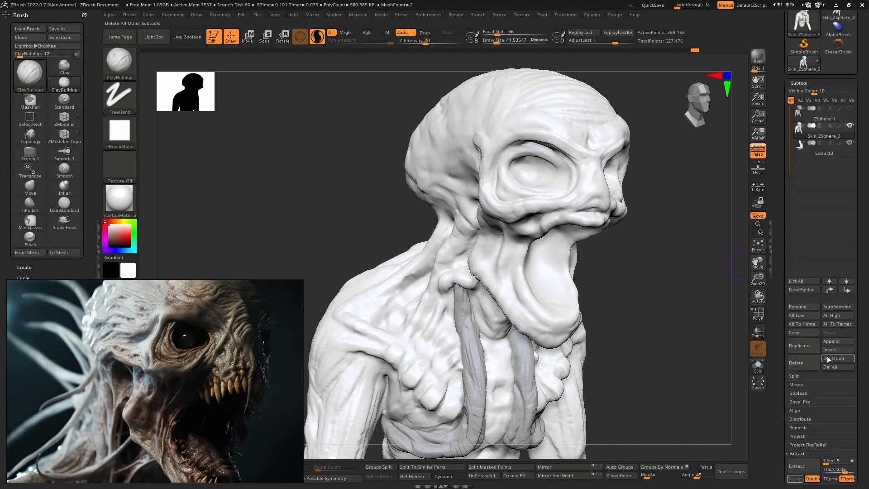
click(832, 342)
click(524, 346)
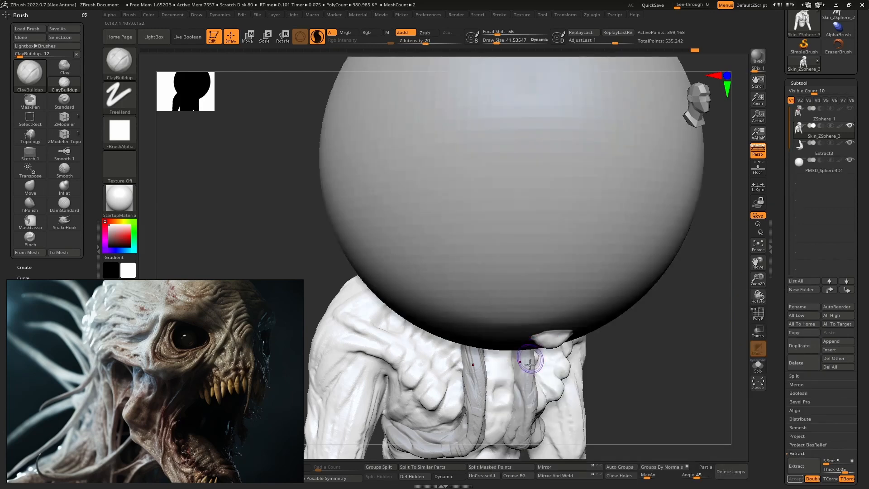
Step: Select the sphere subtool, scale it down and move it forward and sideways to sit in front of one eye socket
mouse_move(802, 172)
right_drag(516, 233, 489, 229)
key(w)
alt+right_drag(531, 203, 441, 256)
drag(528, 166, 458, 175)
drag(421, 215, 399, 387)
right_drag(399, 388, 427, 317)
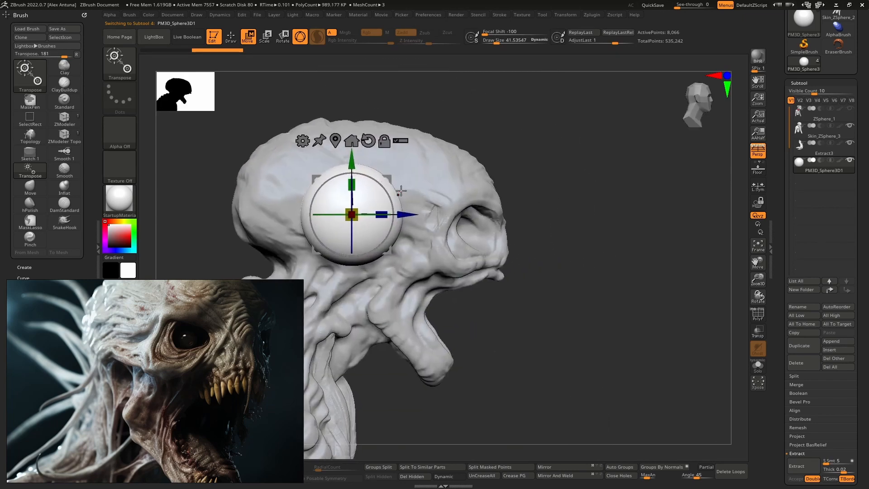
drag(392, 176, 534, 192)
right_drag(514, 199, 449, 226)
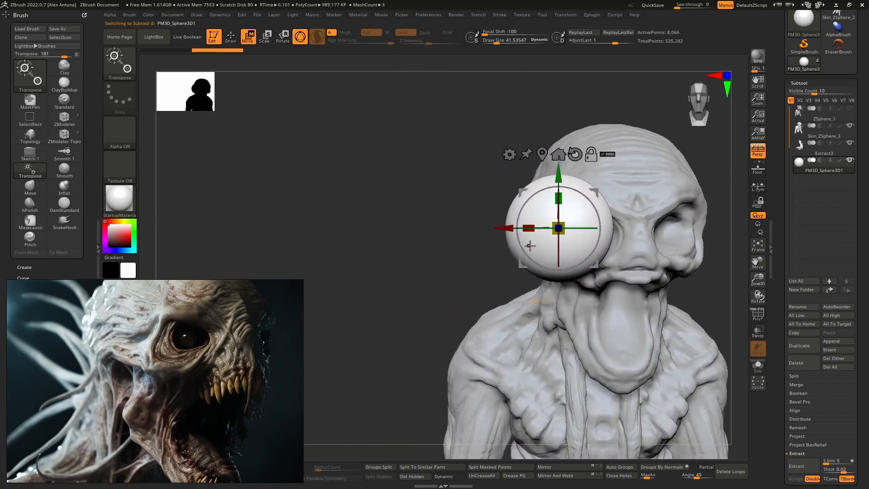
alt+right_drag(531, 245, 443, 235)
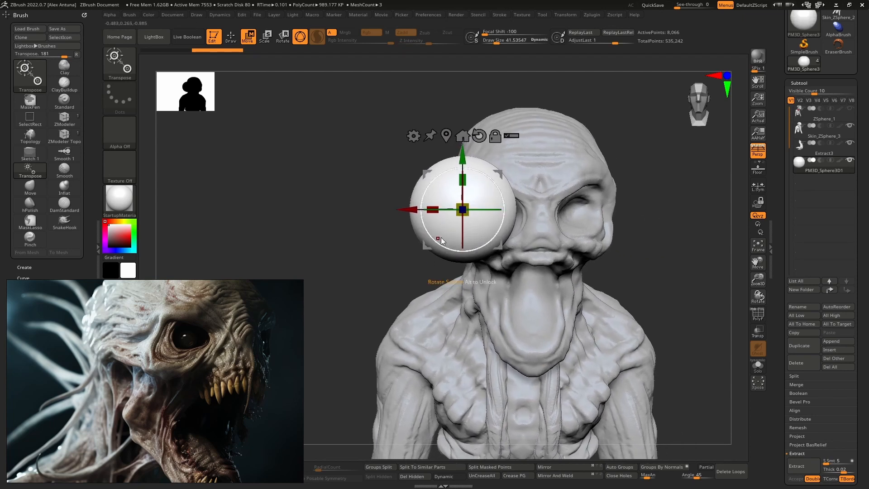
click(124, 206)
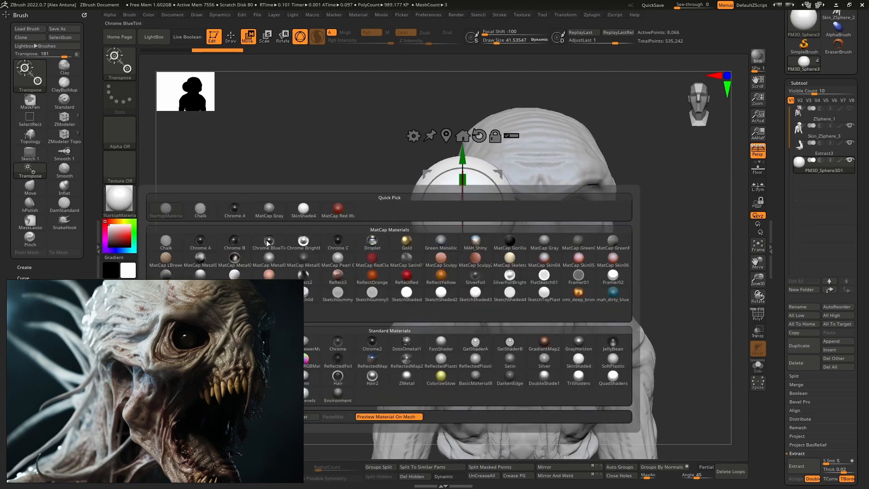
click(333, 241)
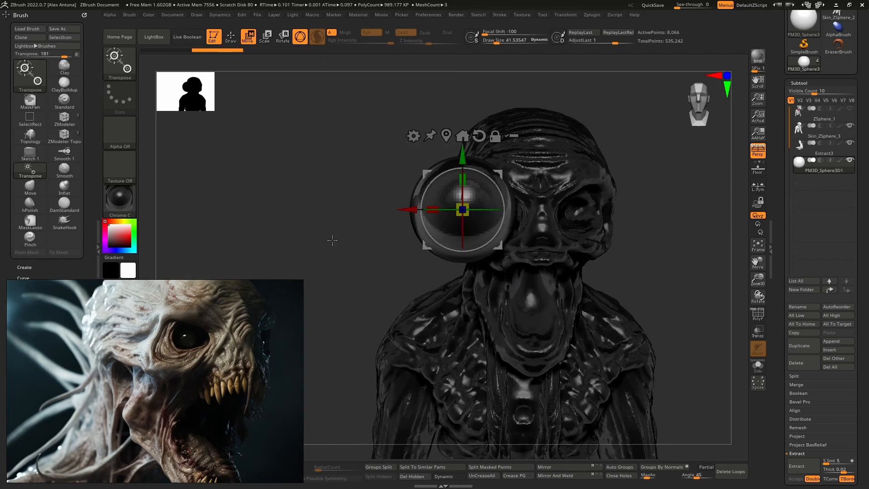
click(149, 15)
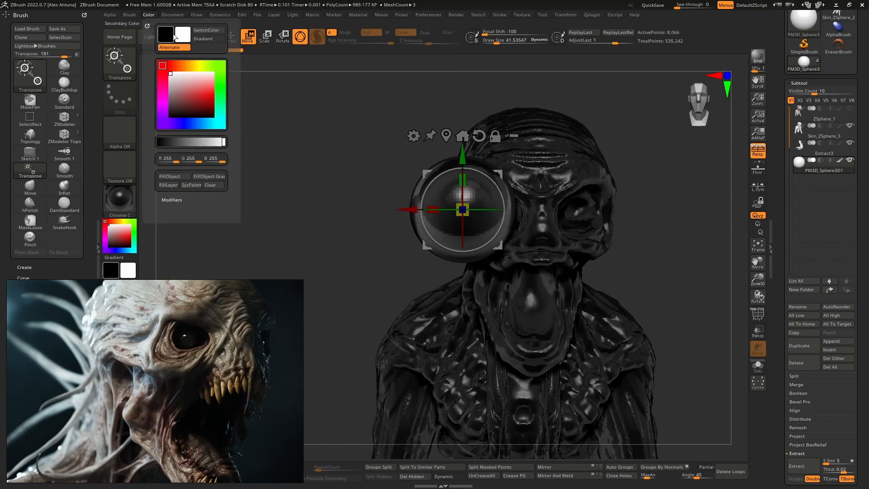
click(120, 206)
click(584, 363)
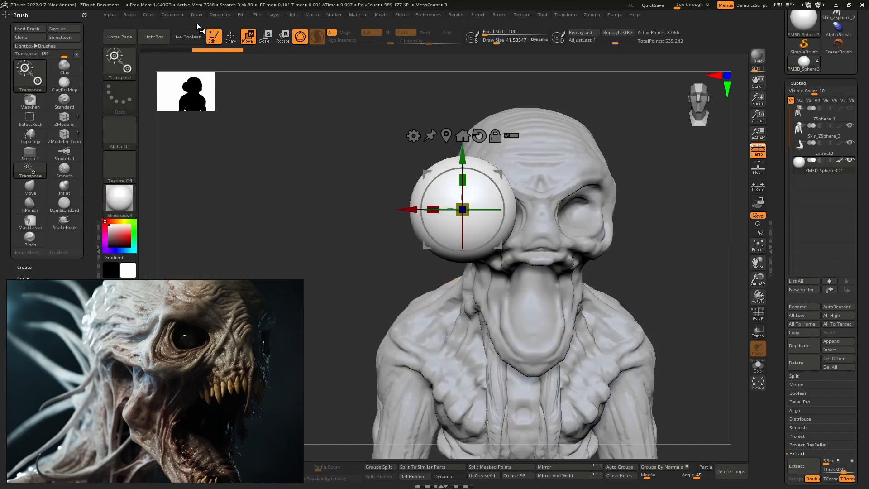
Step: Fill the eye sphere with the Chrome C material using the Mrgb channel
click(119, 199)
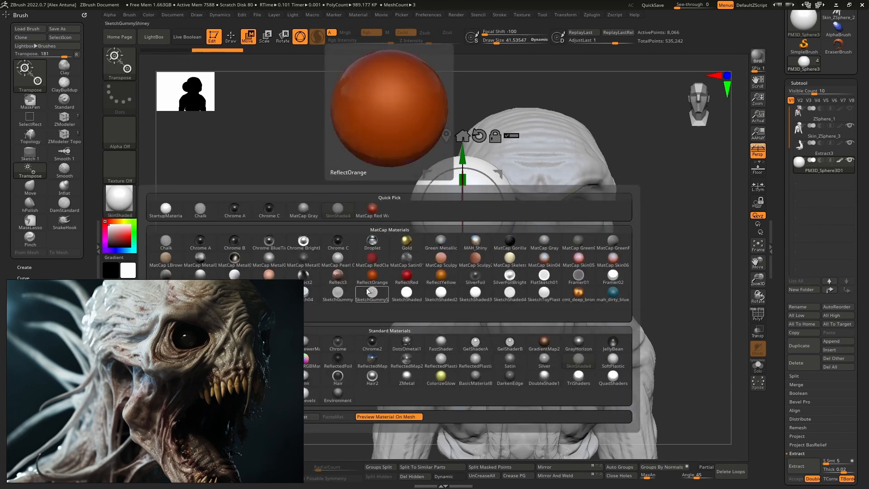
click(338, 243)
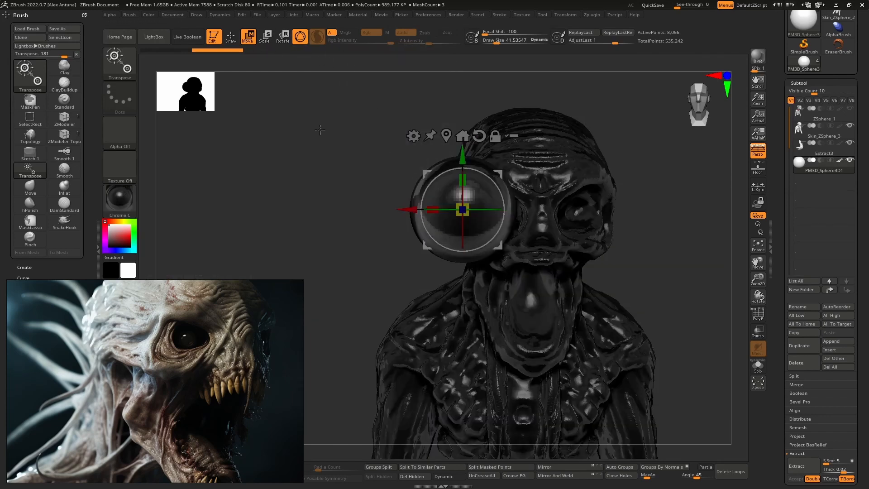
key(q)
click(347, 32)
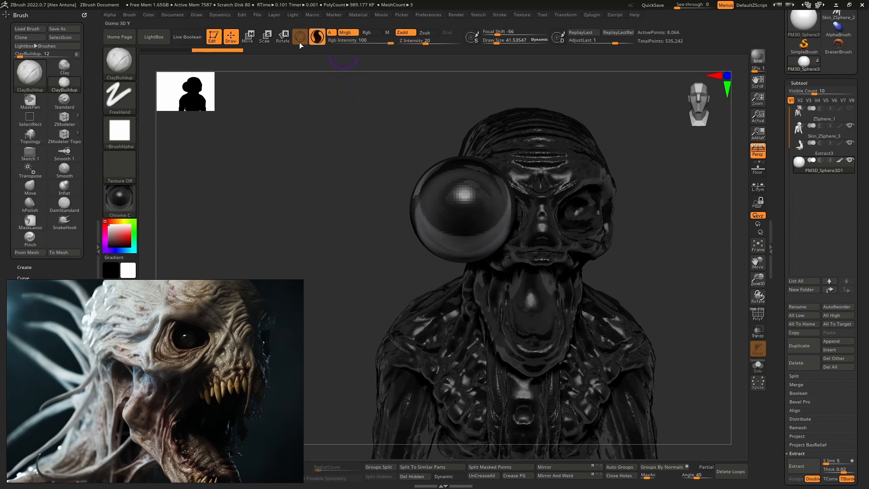
click(352, 33)
click(352, 33)
click(350, 35)
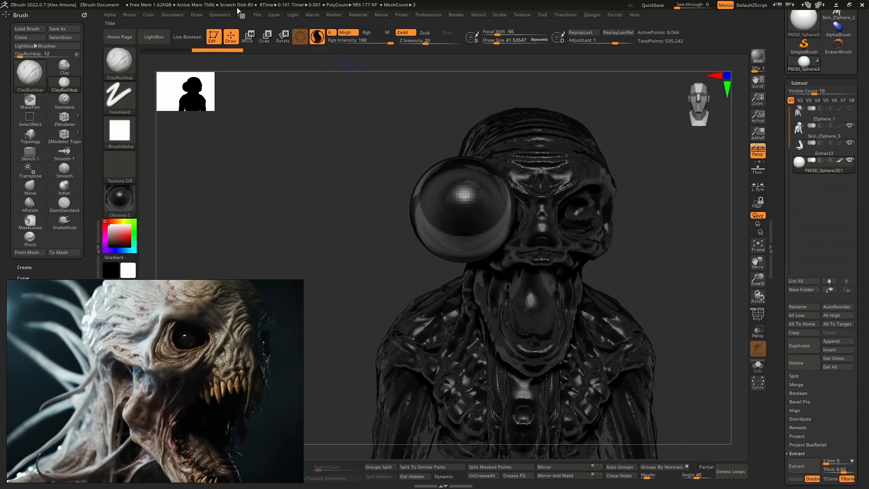
click(148, 15)
click(172, 180)
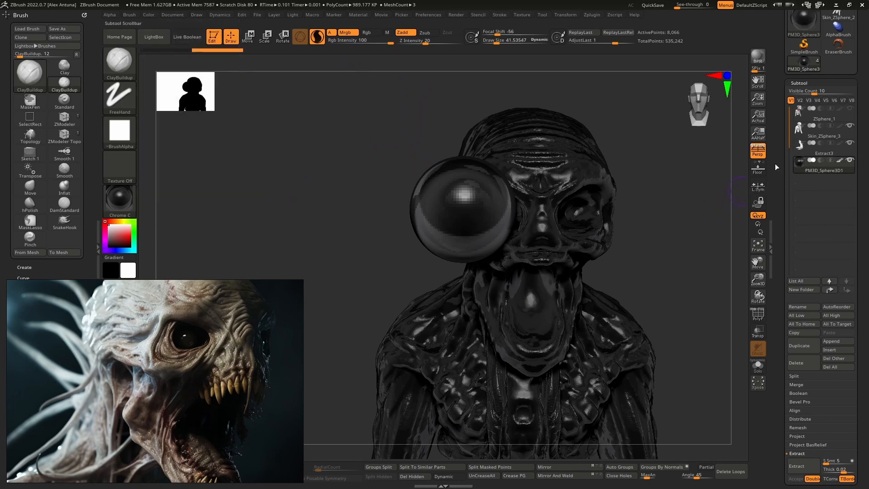
Step: Turn off the Mrgb channel and set the active material for the rest of the model to SkinShade4
click(345, 32)
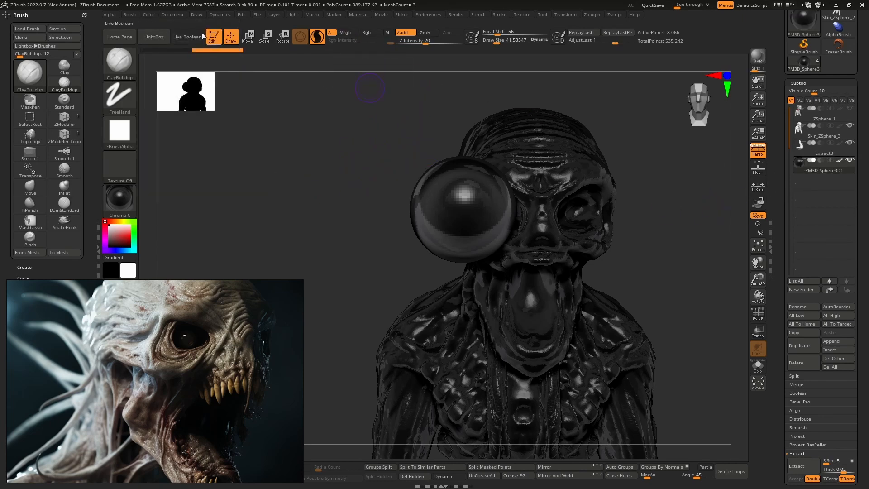
click(132, 208)
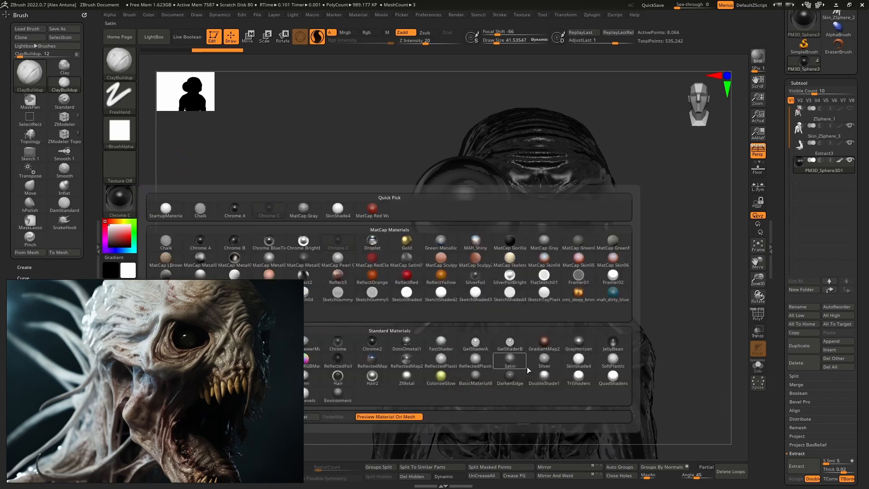
click(584, 362)
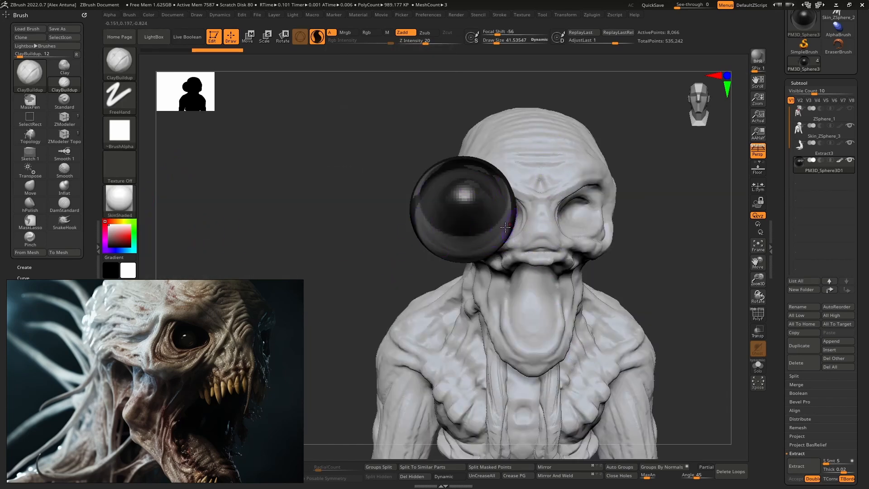
Step: Scale the chrome eyeball down and move it into the eye socket
key(w)
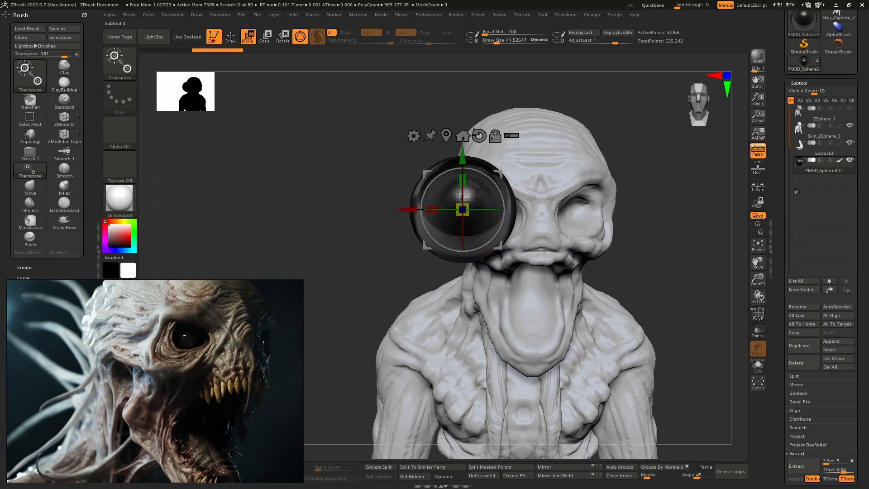
drag(462, 208, 439, 186)
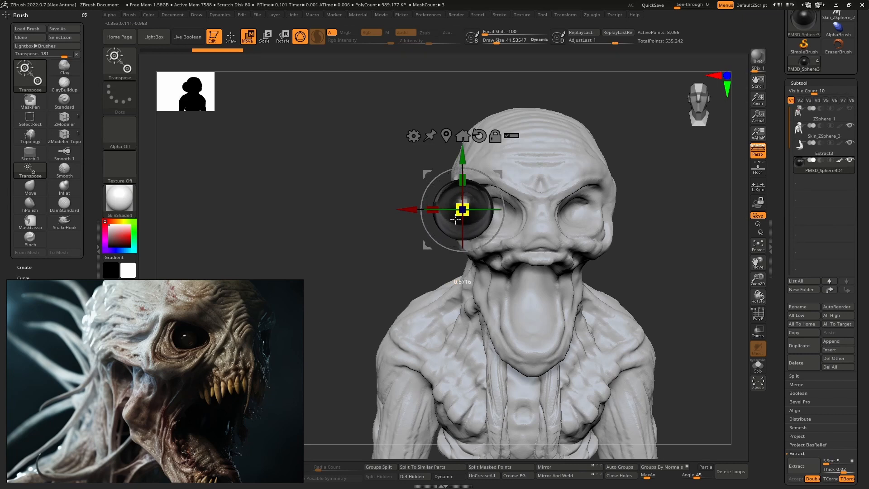
drag(500, 170, 534, 173)
shift+drag(400, 186, 471, 209)
right_drag(479, 210, 384, 199)
ctrl+right_drag(452, 167, 463, 193)
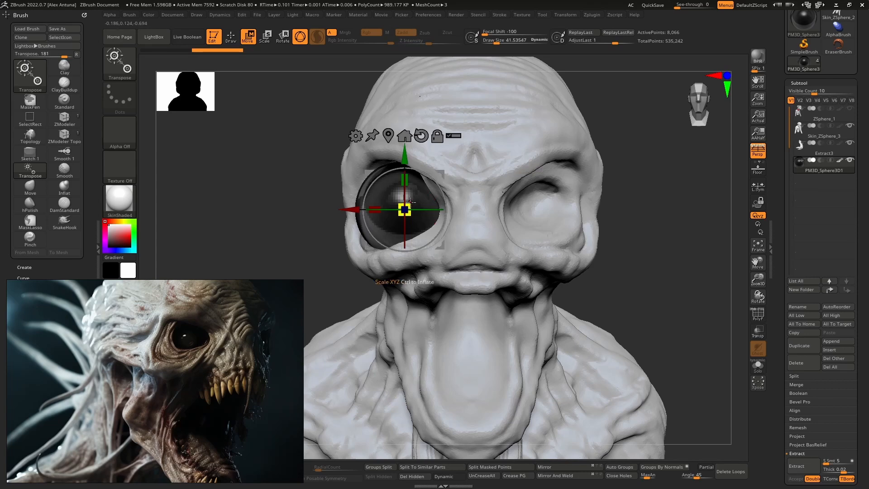
drag(411, 201, 405, 209)
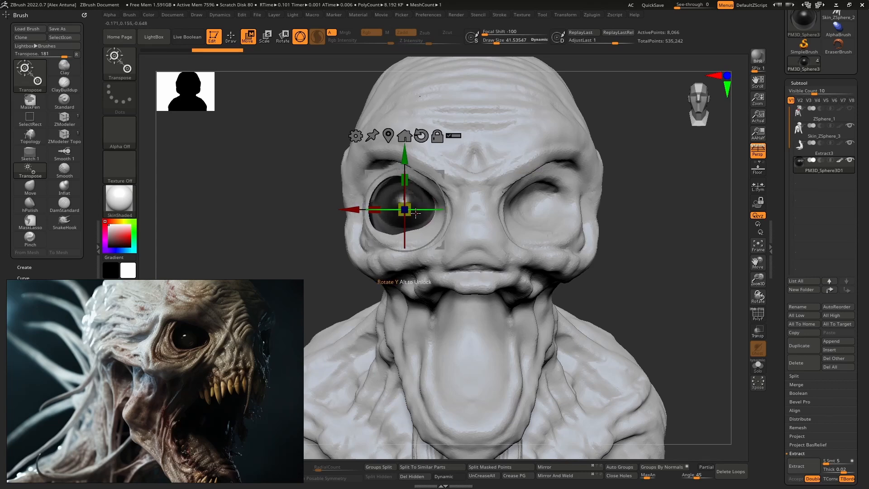
Step: Fine-tune the eyeball's position in the socket, checking it from the side and front
shift+right_drag(416, 213, 451, 217)
drag(418, 169, 437, 165)
right_drag(444, 181, 402, 190)
drag(449, 169, 447, 168)
alt+right_drag(487, 208, 517, 218)
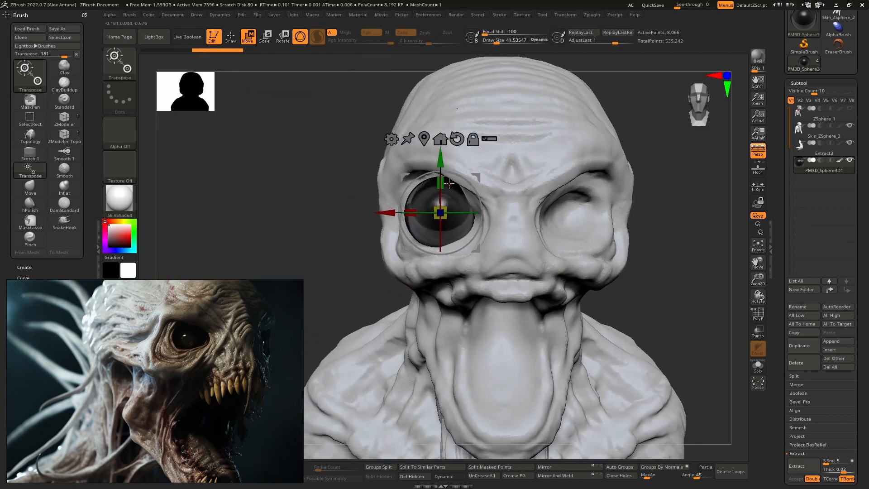
drag(449, 182, 446, 168)
right_drag(453, 182, 476, 230)
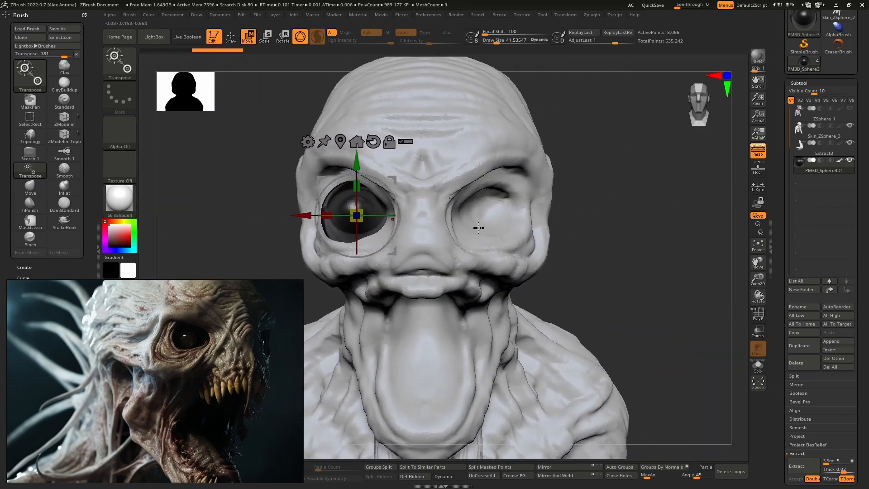
Step: Try to duplicate the eyeball toward the opposite socket with transparency on, and undo each copy
key(shift+t)
alt+right_drag(416, 208, 432, 196)
alt+drag(409, 165, 464, 166)
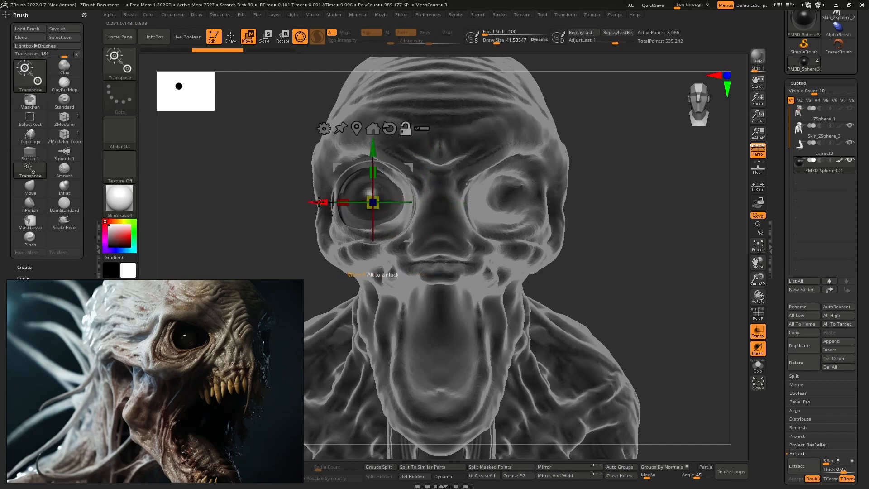
key(ctrl)
ctrl+drag(314, 202, 385, 199)
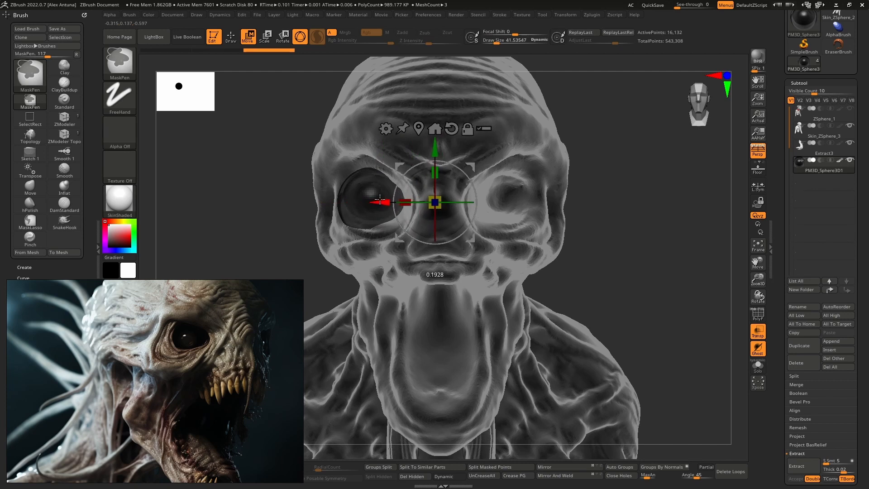
key(ctrl+z)
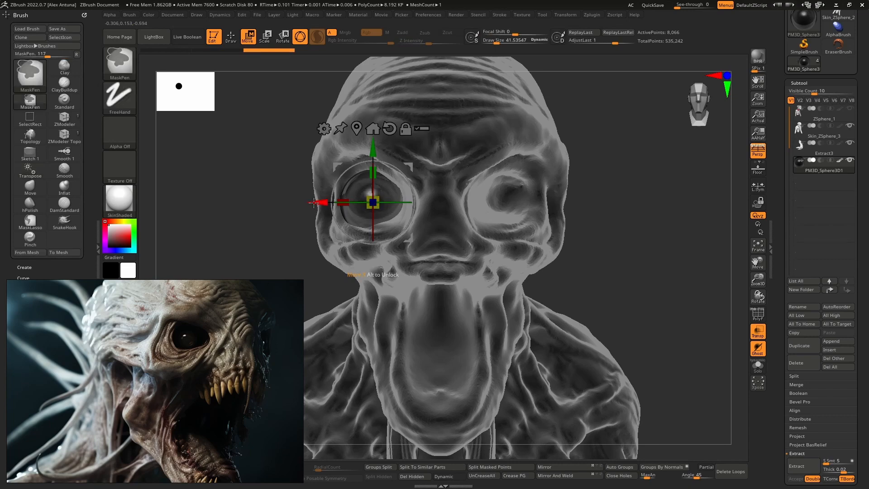
ctrl+drag(314, 202, 379, 197)
mouse_move(392, 194)
right_down()
mouse_move(434, 193)
mouse_move(392, 110)
mouse_move(386, 196)
mouse_move(395, 198)
right_up()
key(ctrl+z)
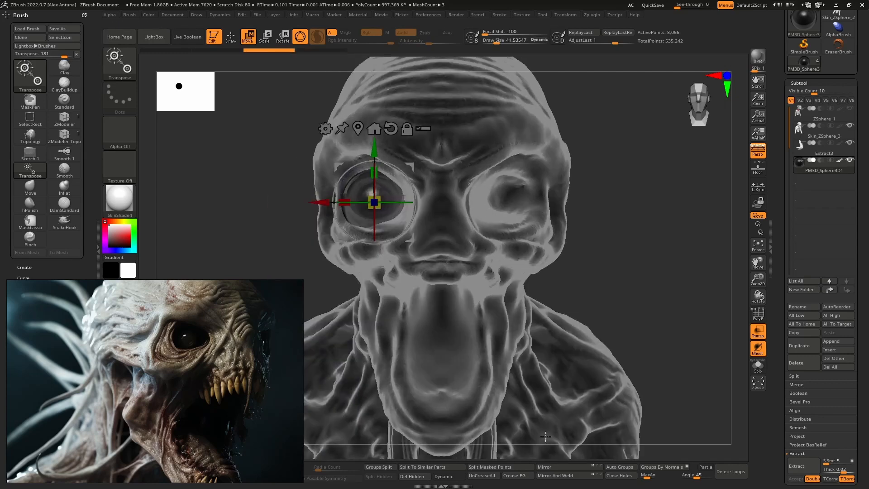
Step: Mirror and weld the eyeball into the opposite socket, and turn transparency off
click(563, 476)
mouse_move(563, 435)
right_down()
mouse_move(564, 362)
mouse_move(495, 252)
mouse_move(550, 253)
mouse_move(514, 258)
mouse_move(457, 204)
right_up()
key(q)
key(shift+t)
mouse_move(457, 204)
alt+right_down()
mouse_move(498, 221)
mouse_move(510, 174)
mouse_move(559, 178)
mouse_move(527, 180)
mouse_move(459, 251)
mouse_move(471, 213)
alt+right_up()
right_drag(470, 214, 452, 194)
Step: Select the head mesh and reshape the brow above the eyeball with an enlarged Move brush
alt+click(446, 172)
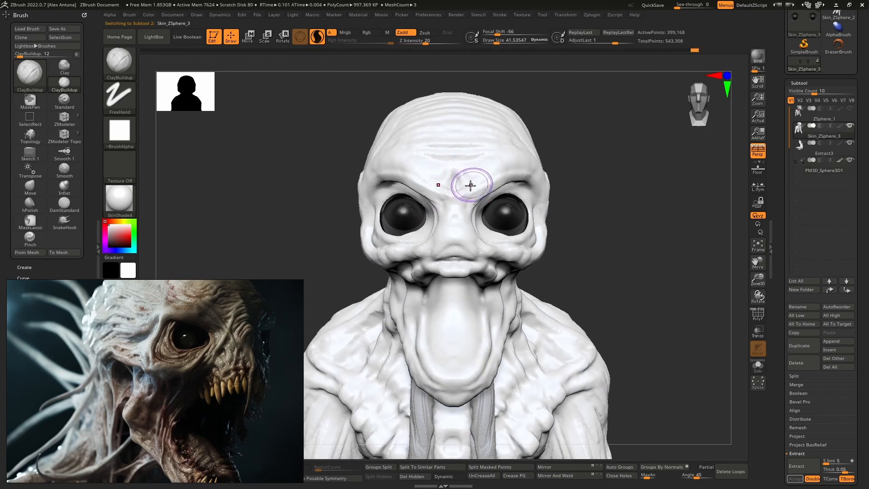
key(b)
key(m)
key(v)
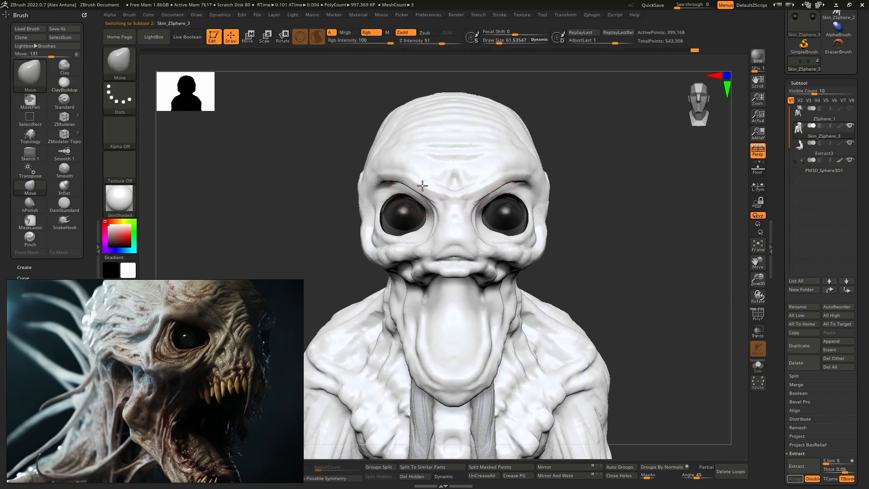
key(bracketright)
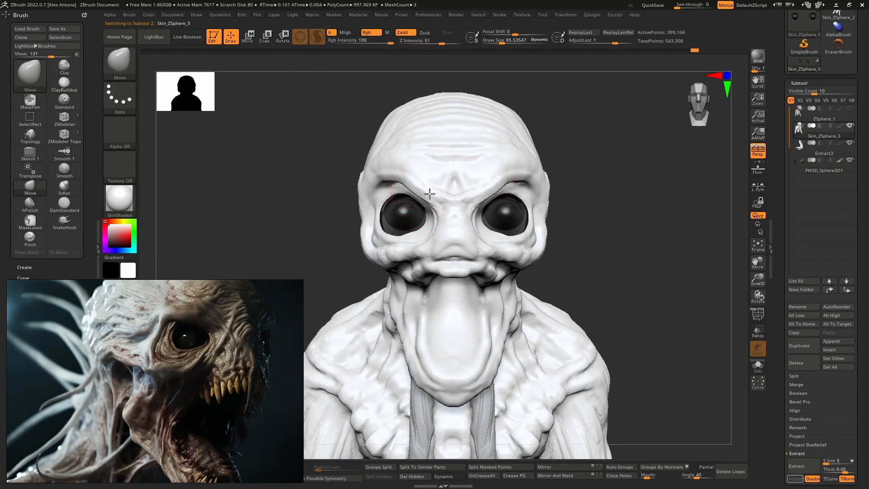
right_drag(438, 192, 453, 204)
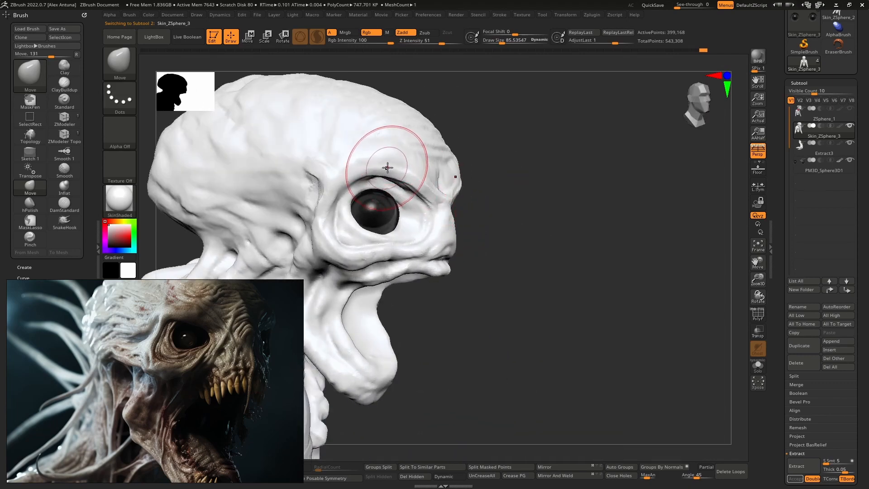
key(space)
drag(387, 168, 384, 168)
Step: Reshape the inner brow beside the eye and the middle of the upper lip with the Move brush at draw size about 73
mouse_move(430, 175)
right_down()
mouse_move(384, 178)
mouse_move(407, 179)
mouse_move(416, 110)
mouse_move(395, 177)
mouse_move(382, 170)
right_up()
key(shift)
right_drag(430, 182, 406, 159)
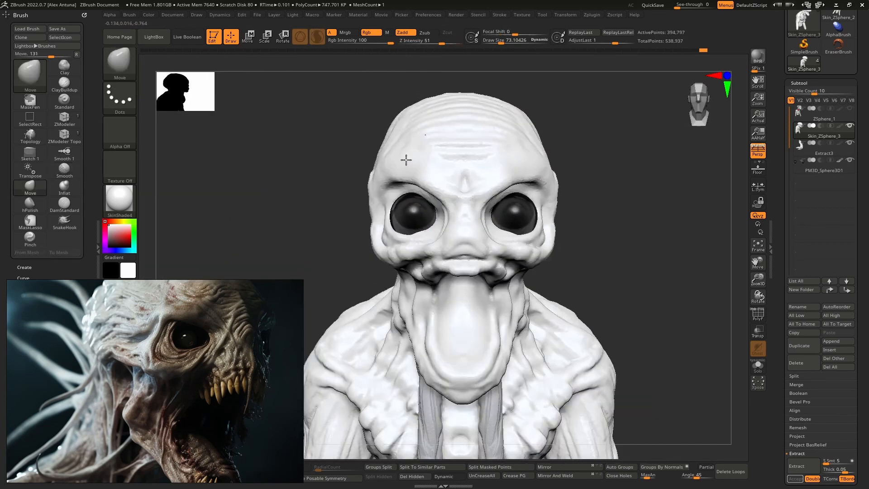
drag(425, 199, 439, 195)
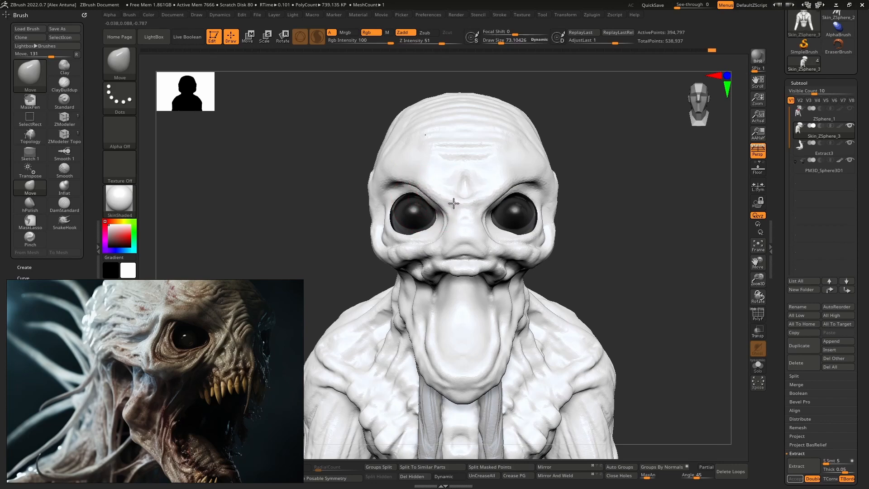
right_drag(460, 208, 481, 223)
right_drag(479, 261, 459, 256)
mouse_move(460, 256)
mouse_down()
mouse_move(468, 249)
mouse_move(466, 264)
mouse_up()
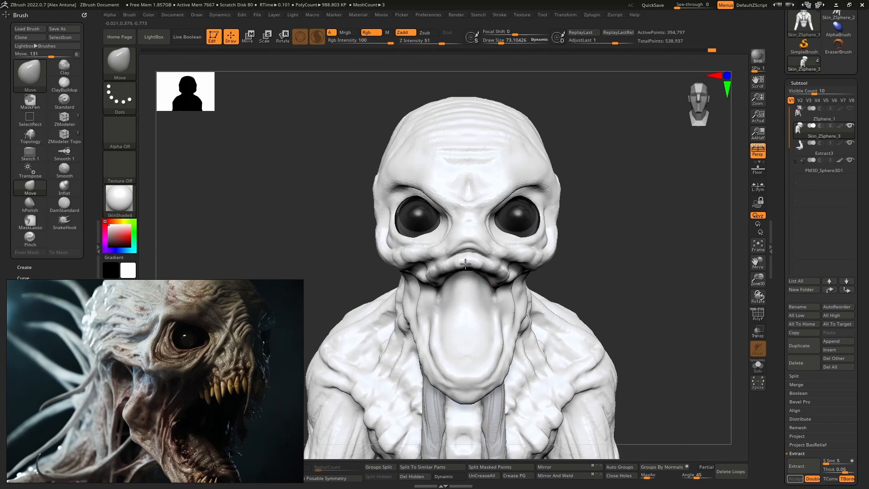
Step: Refine the underside of the upper lip and mouth corner with the Move brush at draw size about 48, smoothing the surface
right_drag(451, 275, 424, 275)
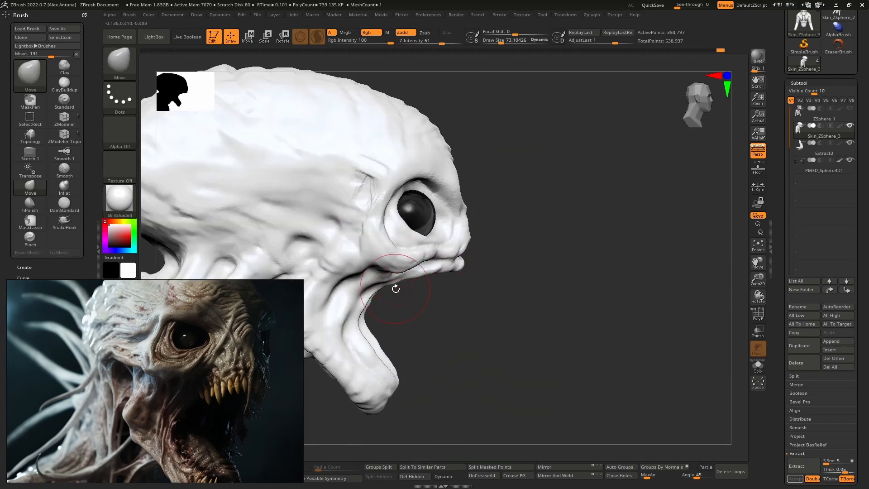
right_drag(396, 285, 398, 227)
key(space)
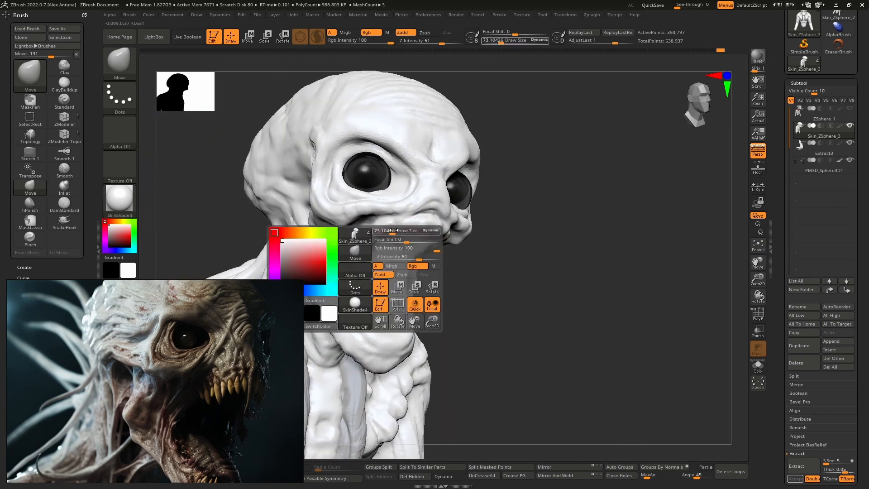
key(shift)
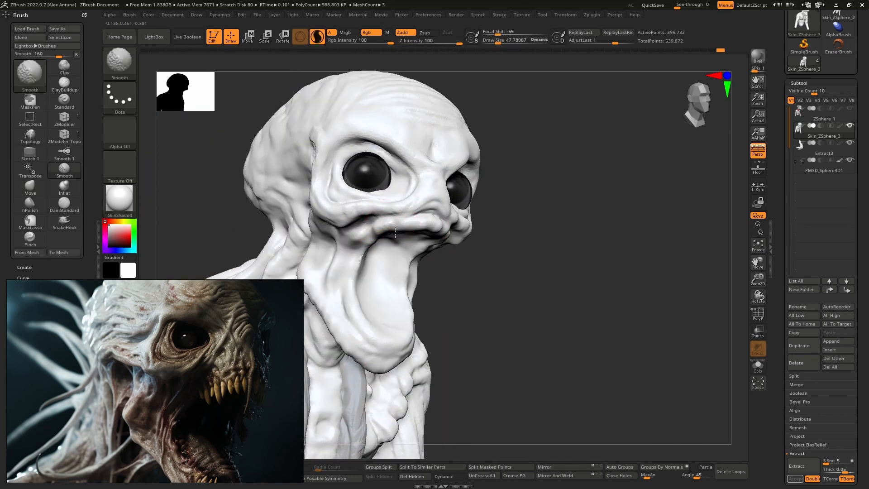
right_drag(407, 233, 481, 181)
ctrl+drag(534, 154, 566, 181)
Step: Sculpt the neck folds below the jaw with the ClayBuildup brush at draw size about 28
mouse_move(407, 210)
right_down()
mouse_move(498, 213)
mouse_move(456, 195)
mouse_move(473, 231)
mouse_move(446, 236)
mouse_move(441, 267)
mouse_move(458, 302)
right_up()
key(b)
key(c)
key(b)
mouse_move(479, 280)
alt+mouse_down()
mouse_move(455, 284)
mouse_move(469, 291)
alt+mouse_up()
key([)
key([)
key([)
right_drag(470, 290, 459, 260)
mouse_move(463, 282)
mouse_down()
mouse_move(468, 295)
mouse_move(460, 280)
mouse_up()
mouse_move(410, 303)
mouse_down()
mouse_move(455, 283)
mouse_move(413, 300)
mouse_move(417, 332)
mouse_move(398, 310)
mouse_up()
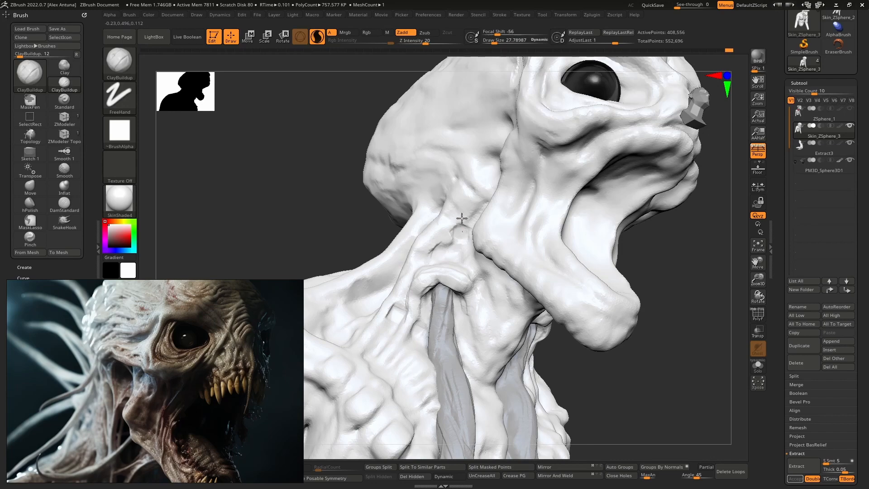
Step: Build up the neck and the area behind the jaw hinge with ClayBuildup at draw size about 26
drag(476, 209, 473, 207)
right_drag(473, 208, 477, 220)
key(space)
drag(480, 221, 477, 222)
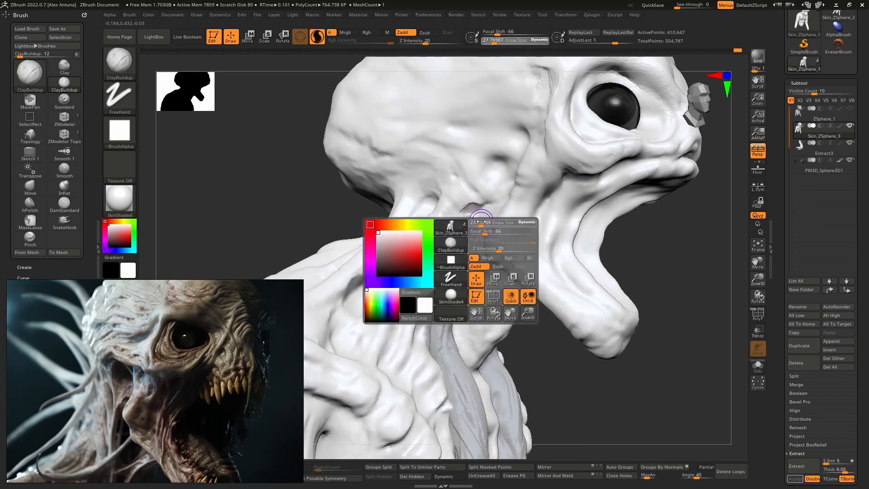
drag(491, 180, 497, 174)
Step: Carve long vertical grooves between the tendons stretching from the cheek to the lower jaw
mouse_move(496, 174)
right_down()
mouse_move(498, 201)
mouse_move(457, 221)
mouse_move(479, 242)
mouse_move(466, 232)
right_up()
mouse_move(443, 202)
alt+mouse_down()
mouse_move(456, 199)
mouse_move(437, 295)
alt+mouse_up()
mouse_move(474, 195)
alt+mouse_down()
mouse_move(466, 289)
mouse_move(469, 218)
alt+mouse_up()
mouse_move(458, 301)
alt+mouse_down()
mouse_move(456, 268)
mouse_move(501, 188)
alt+mouse_up()
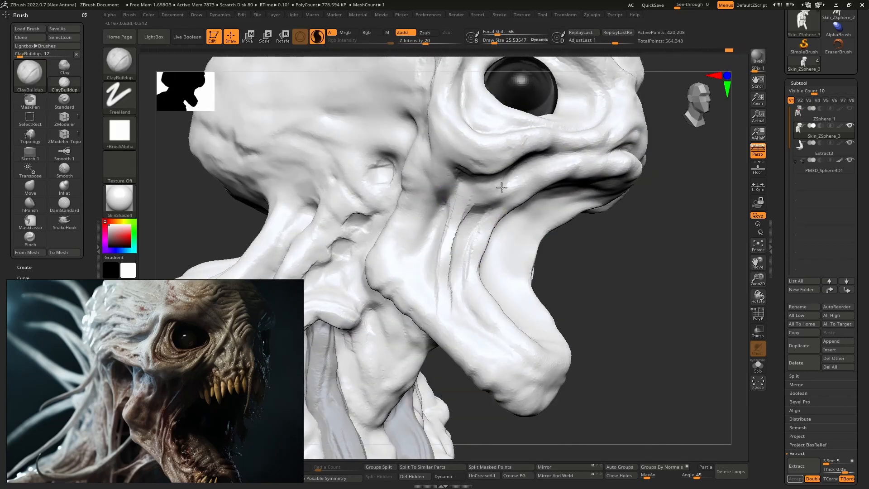
Step: Add fine skin wrinkles to the cheekbone fold below the eye with ClayBuildup at draw size about 18
mouse_move(510, 189)
right_down()
mouse_move(478, 164)
mouse_move(452, 186)
right_up()
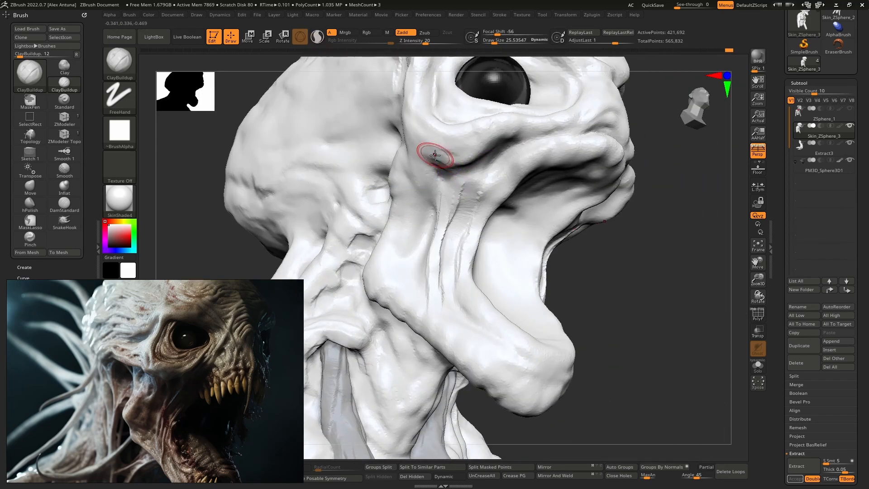
mouse_move(433, 152)
mouse_down()
mouse_move(461, 169)
mouse_move(460, 142)
mouse_move(484, 143)
mouse_up()
right_drag(484, 143, 431, 155)
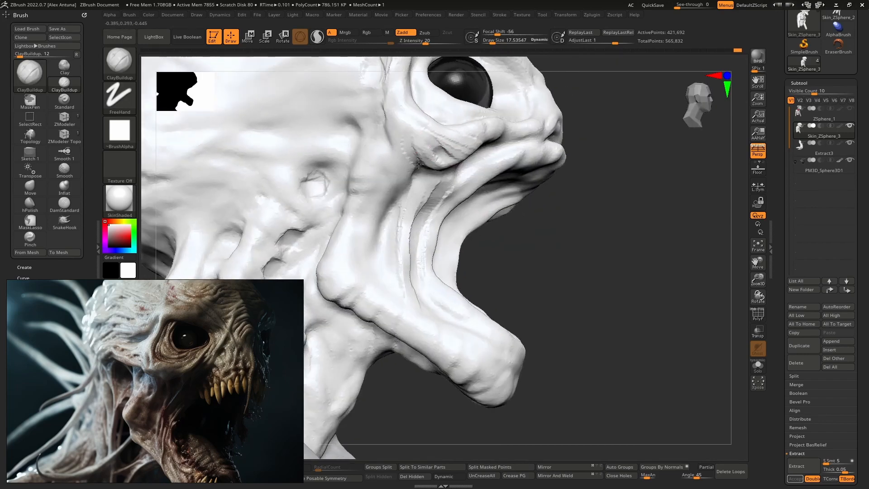
mouse_move(401, 145)
right_down()
mouse_move(408, 132)
mouse_move(394, 178)
right_up()
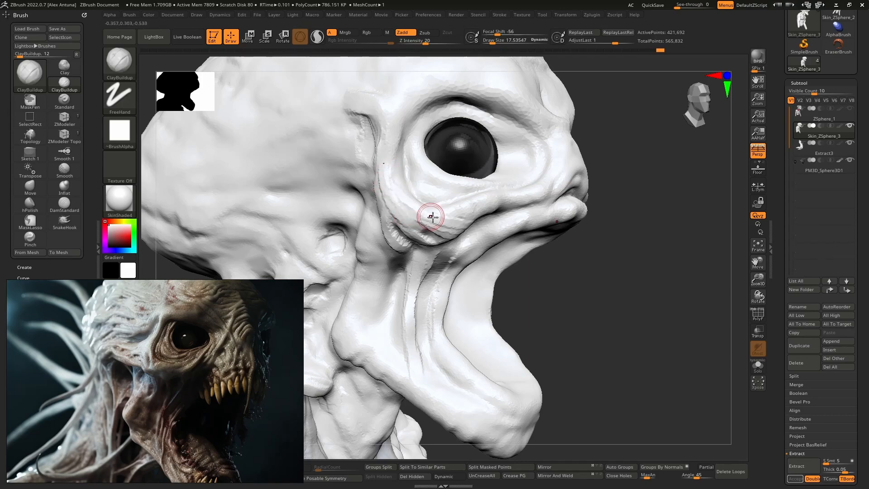
mouse_move(451, 205)
right_down()
mouse_move(465, 194)
mouse_move(425, 221)
right_up()
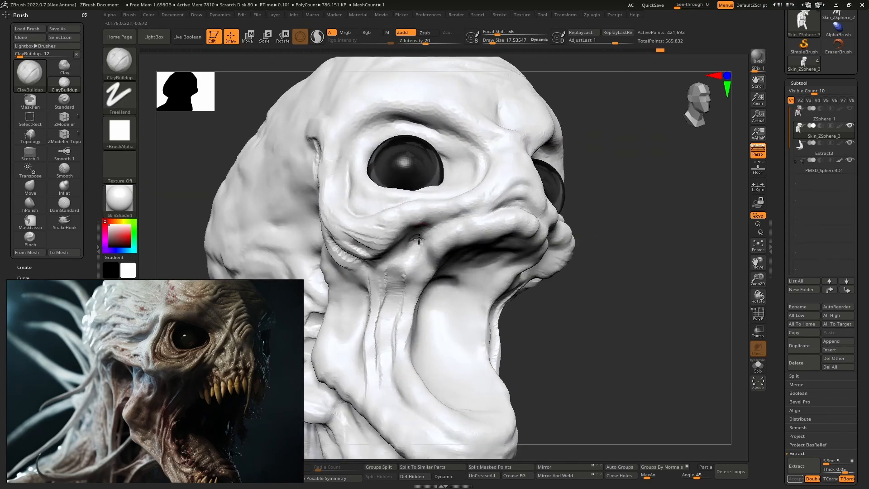
Step: Sculpt curved wrinkles across the nose with ClayBuildup at draw size 10 and soften them
mouse_move(478, 203)
right_down()
mouse_move(481, 196)
mouse_move(431, 248)
right_up()
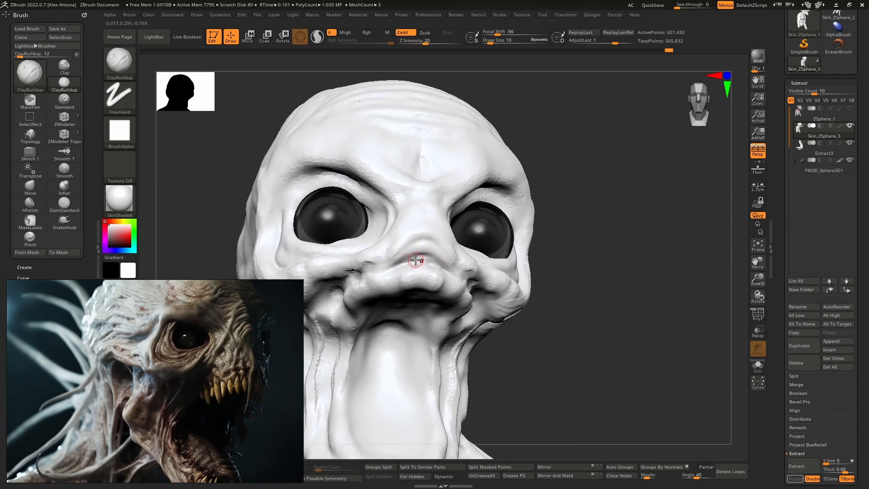
drag(444, 269, 399, 265)
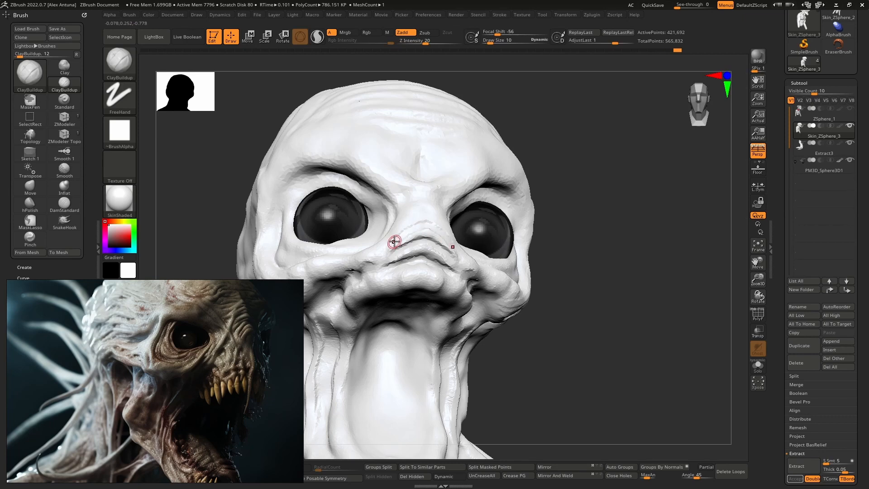
key(shift)
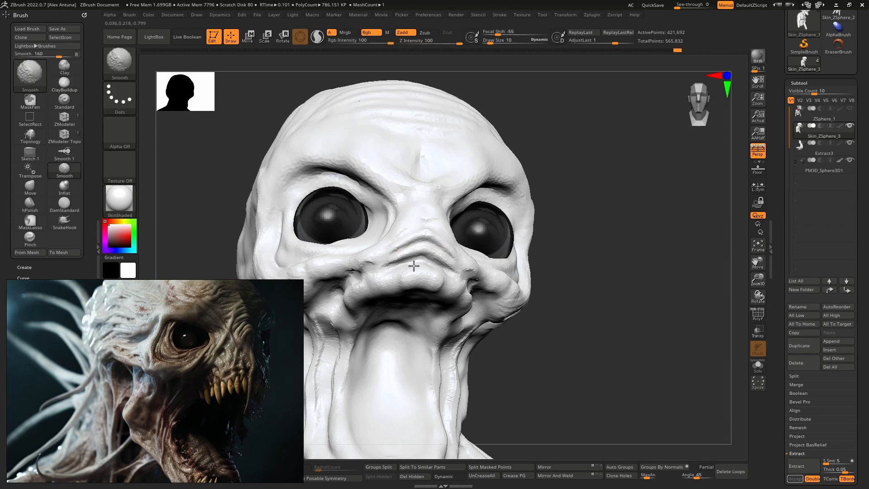
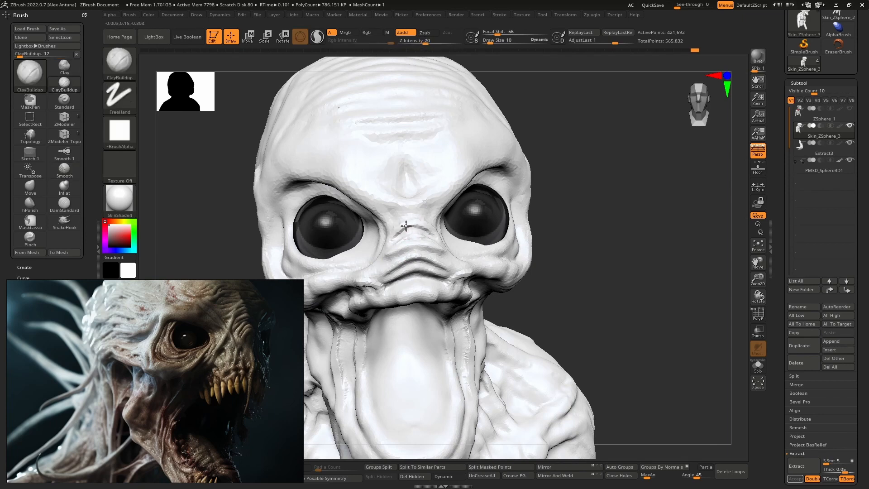
Step: Add frown wrinkles on the nose bridge between the brows and smooth the forehead at draw size 30
drag(386, 198, 404, 207)
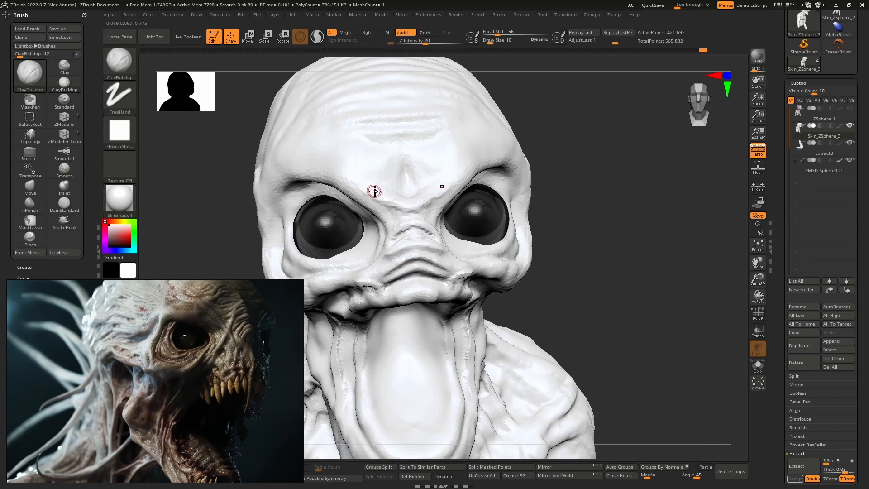
right_drag(374, 190, 392, 225)
mouse_move(379, 210)
alt+mouse_down()
mouse_move(401, 216)
mouse_move(343, 169)
mouse_move(370, 206)
mouse_move(421, 170)
mouse_move(406, 195)
mouse_move(397, 174)
alt+mouse_up()
key(])
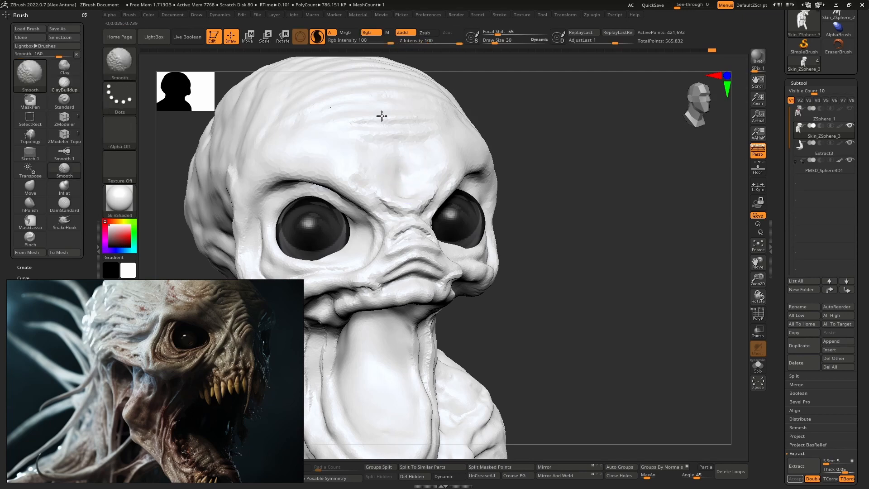
drag(387, 138, 385, 119)
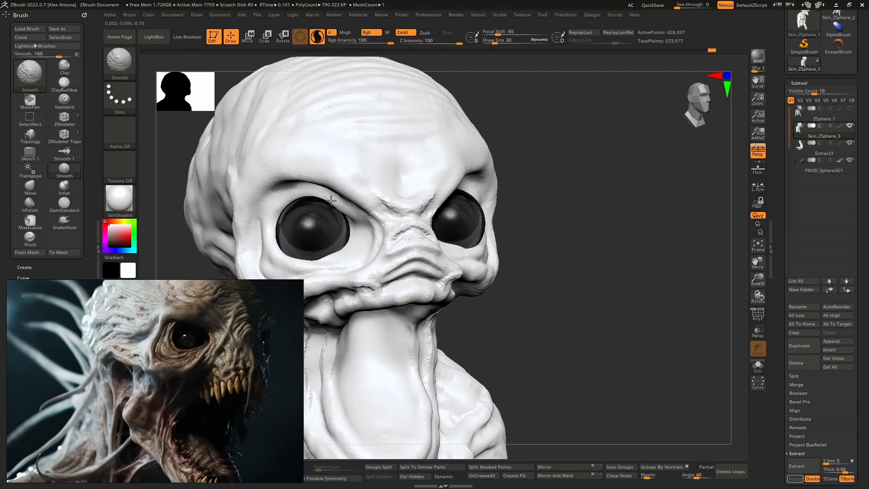
Step: Turn off Sculptris Pro and sculpt forehead and brow wrinkles with ClayBuildup at draw size 18
right_drag(414, 172, 393, 190)
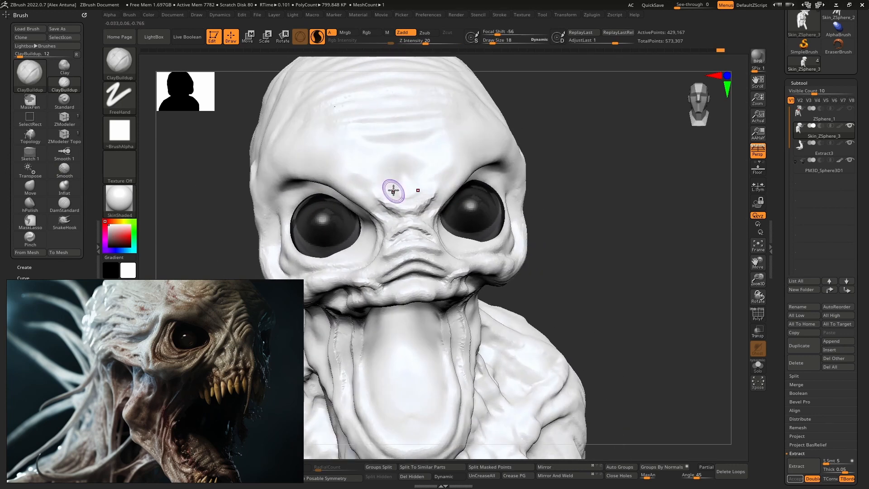
key(backslash)
mouse_move(398, 188)
mouse_down()
mouse_move(355, 177)
mouse_move(396, 185)
mouse_move(341, 162)
mouse_move(375, 168)
mouse_move(358, 143)
mouse_up()
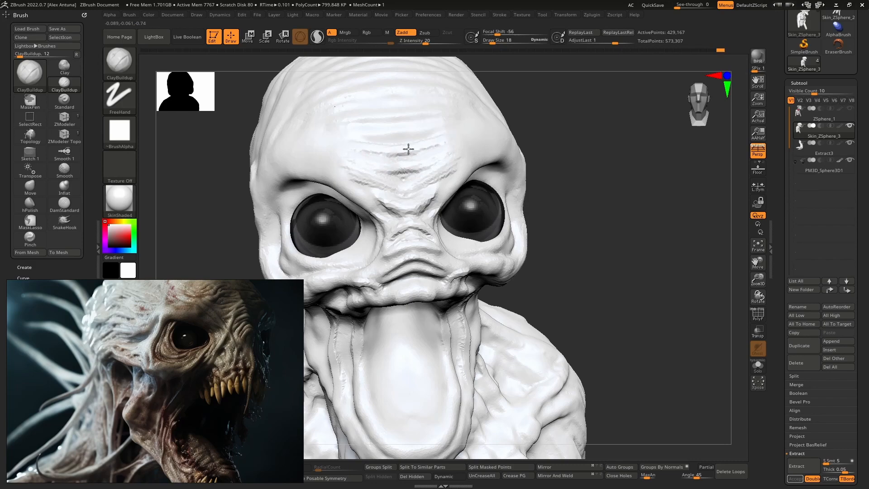
right_drag(333, 153, 361, 153)
mouse_move(377, 190)
mouse_down()
mouse_move(363, 182)
mouse_move(345, 191)
mouse_up()
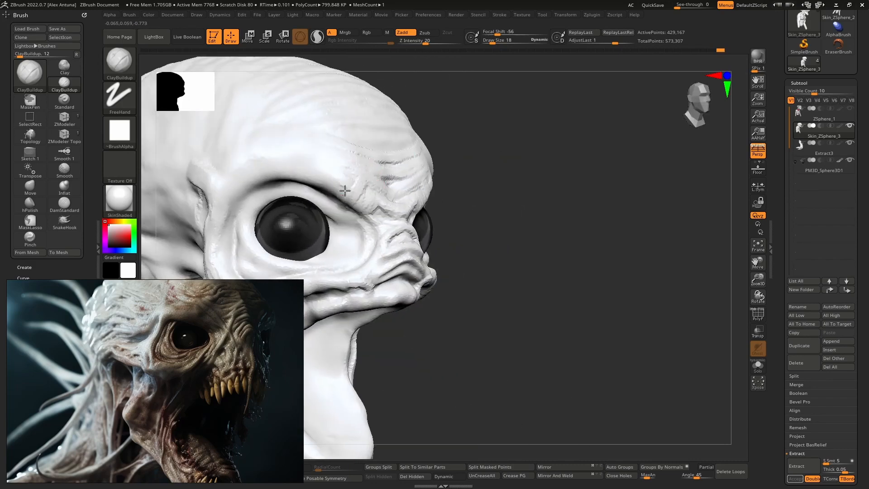
mouse_move(325, 163)
right_down()
mouse_move(382, 176)
mouse_move(349, 142)
right_up()
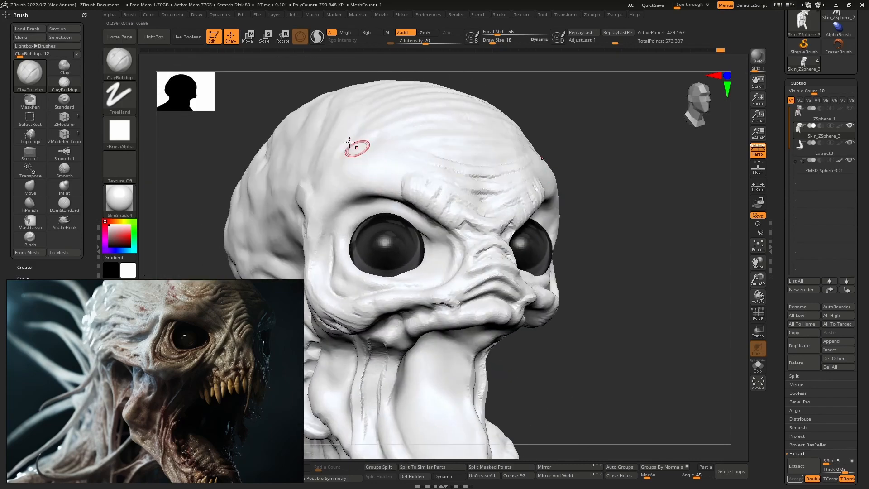
Step: Switch to the Clay brush, add soft folds around the eye socket and brow, and smooth the cheek wrinkles
click(117, 58)
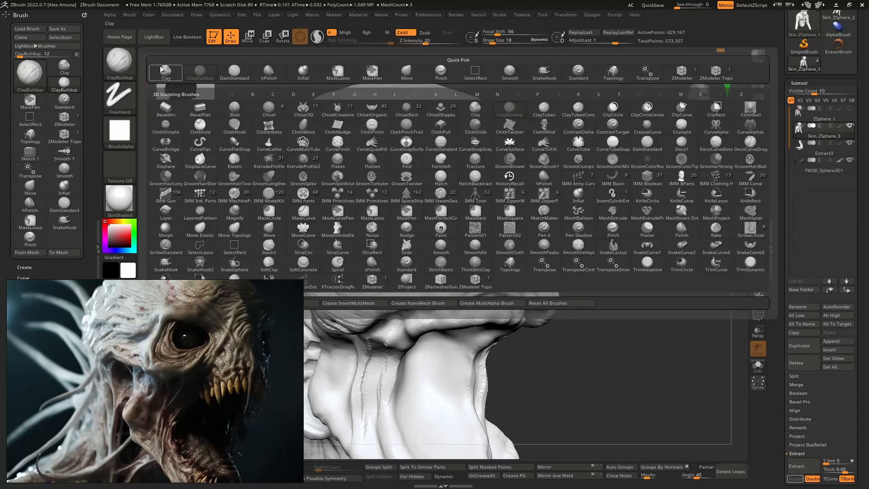
click(474, 110)
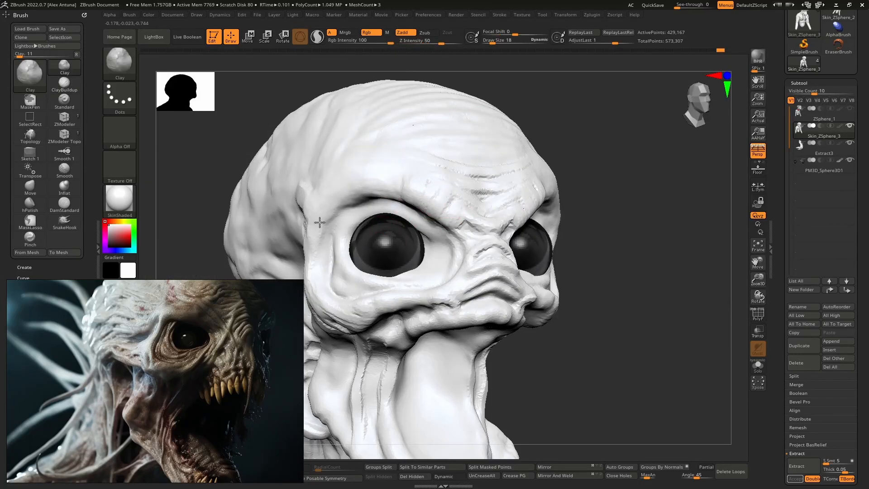
drag(319, 222, 323, 239)
mouse_move(421, 194)
mouse_down()
mouse_move(491, 244)
mouse_move(504, 241)
mouse_up()
alt+right_drag(425, 164, 485, 90)
shift+drag(412, 242, 383, 240)
shift+drag(503, 222, 583, 226)
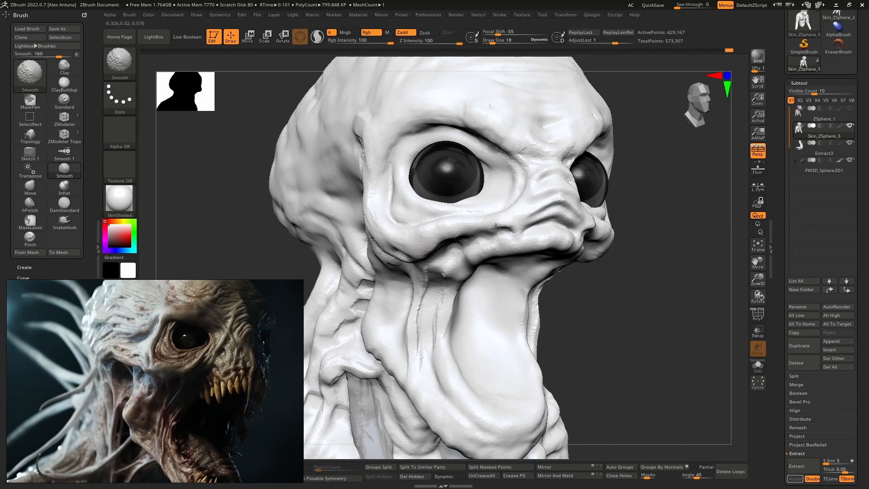
Step: Smooth the cheek tendons and refine the lower jaw with the Clay brush at draw size 26
right_drag(410, 229, 468, 233)
mouse_move(469, 234)
mouse_down()
mouse_move(472, 266)
mouse_move(455, 272)
mouse_up()
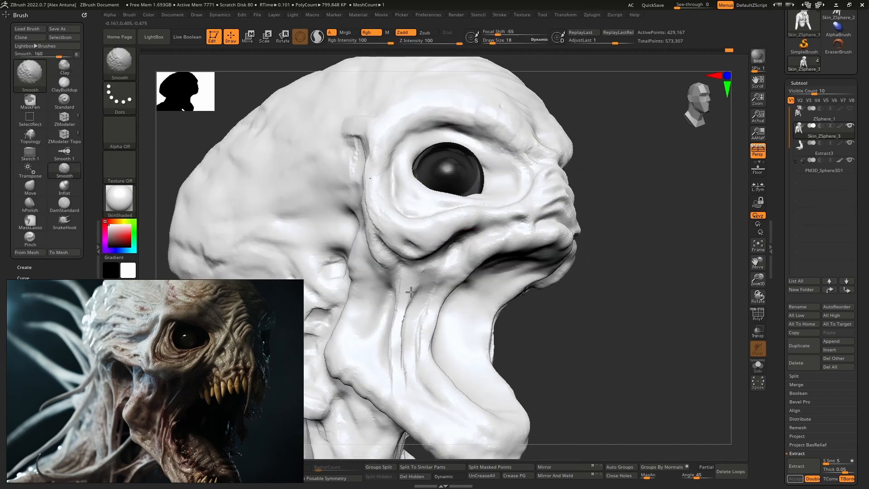
alt+right_drag(411, 291, 444, 229)
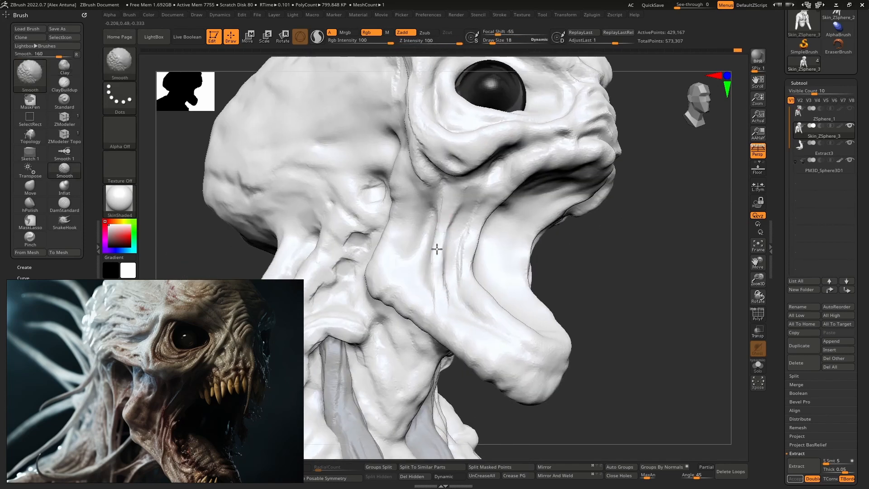
ctrl+right_drag(441, 282, 445, 262)
alt+right_drag(485, 319, 480, 293)
mouse_move(463, 311)
mouse_down()
mouse_move(464, 298)
mouse_move(475, 295)
mouse_move(478, 309)
mouse_move(443, 281)
mouse_up()
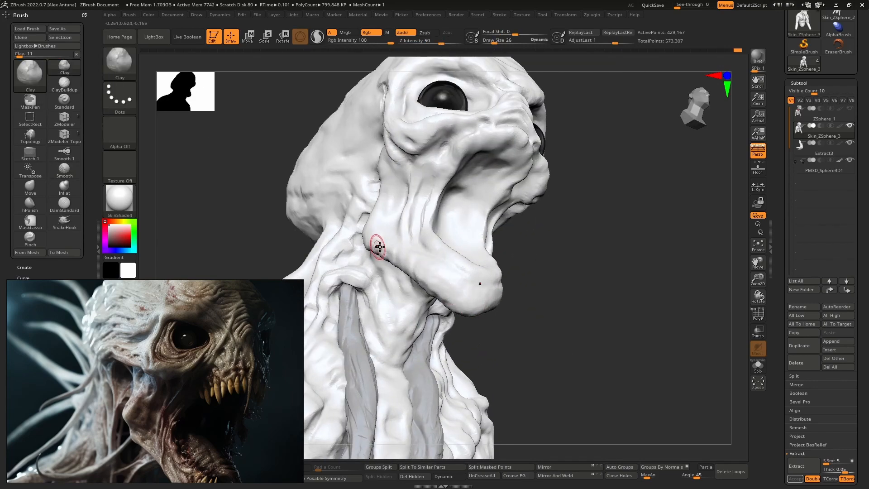
right_drag(379, 246, 441, 278)
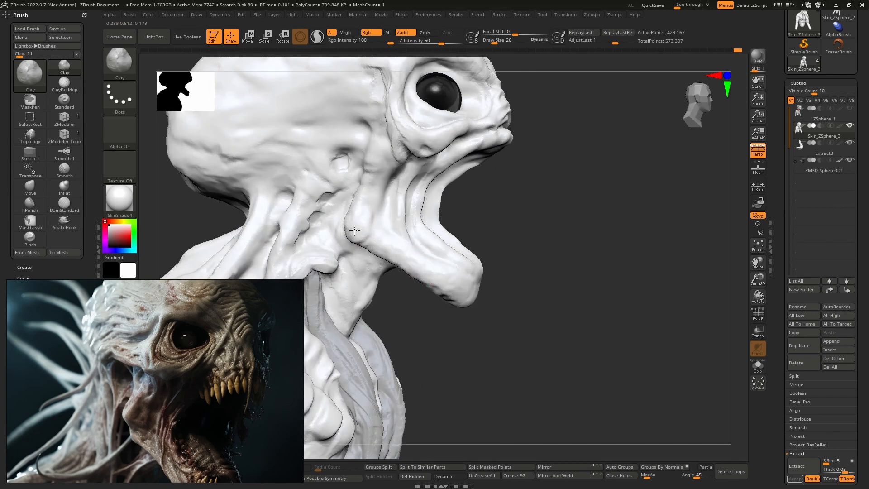
Step: Build up and smooth the temple beside the eye with the Clay brush at draw sizes 14 and 26, and smooth the cheek
alt+right_drag(373, 139, 392, 181)
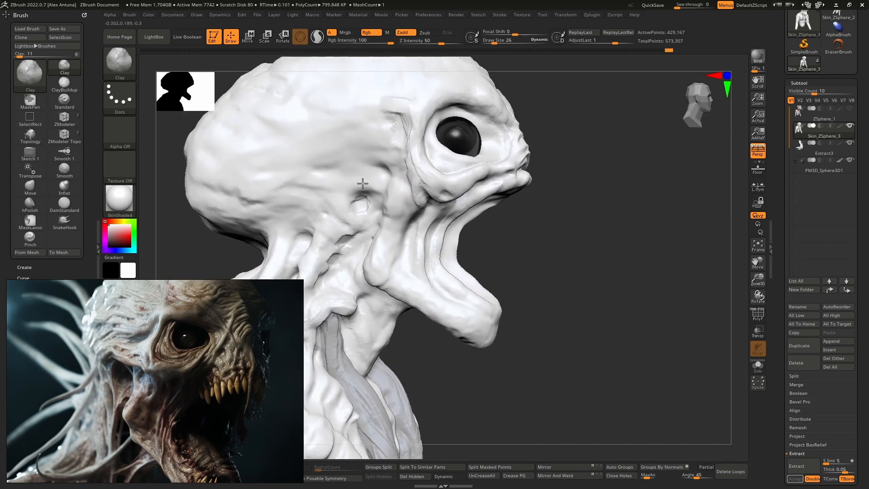
drag(375, 161, 390, 165)
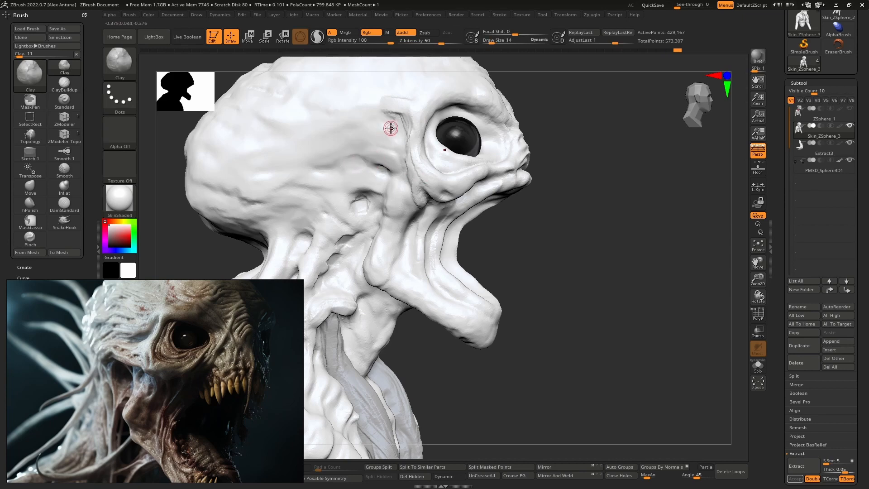
key(shift)
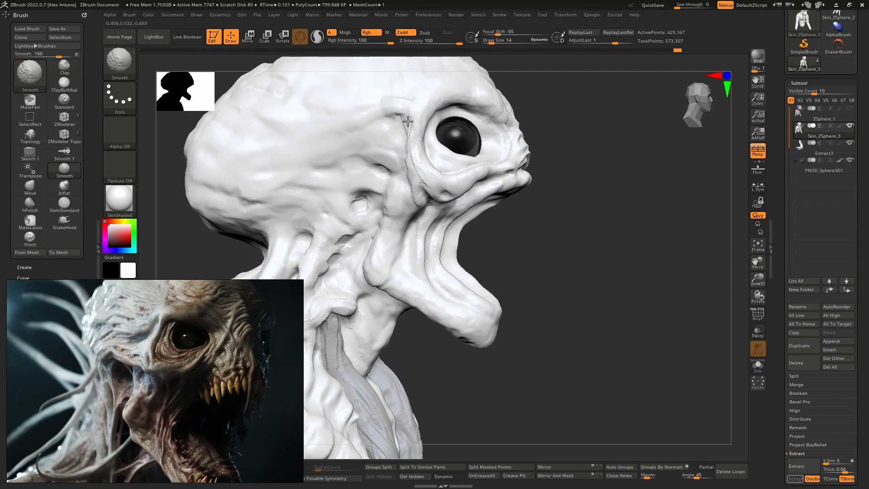
key(shift)
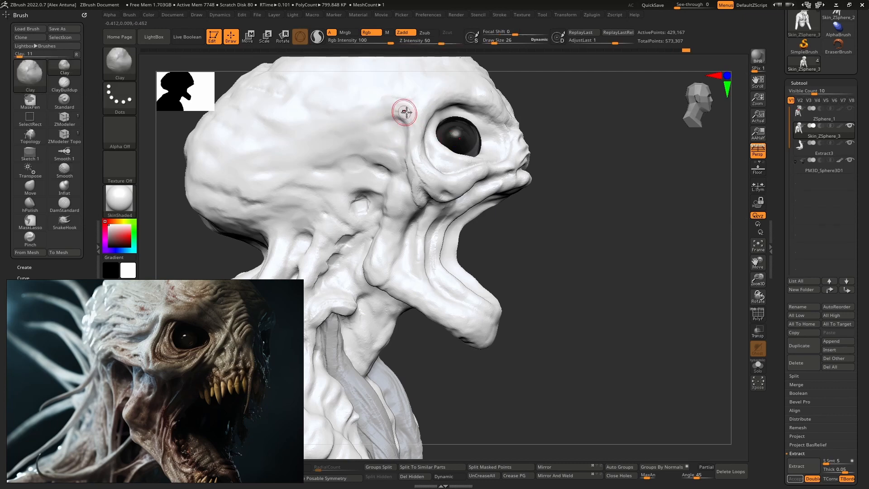
drag(340, 131, 308, 138)
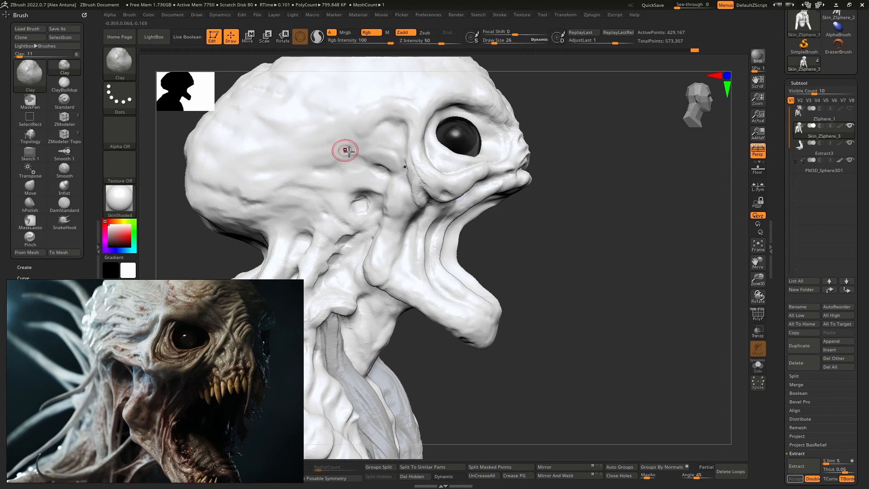
right_drag(432, 156, 362, 151)
alt+right_drag(408, 211, 409, 190)
shift+drag(411, 179, 404, 174)
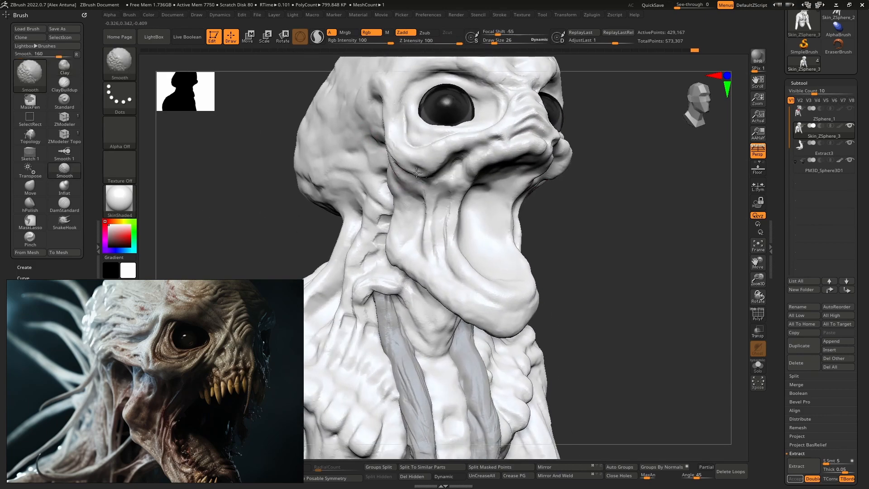
Step: Switch to the Move brush and reshape the upper lip and roof of the mouth at draw sizes 54 and 66
mouse_move(441, 179)
right_down()
mouse_move(405, 200)
mouse_move(454, 222)
mouse_move(449, 185)
right_up()
key(b)
key(m)
key(v)
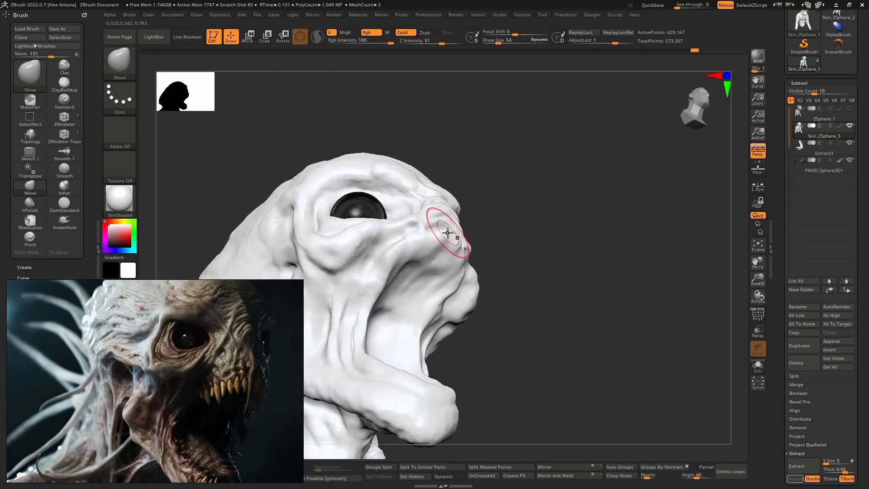
drag(450, 231, 442, 228)
mouse_move(441, 224)
right_down()
mouse_move(408, 222)
mouse_move(427, 208)
right_up()
drag(427, 209, 427, 200)
drag(417, 229, 411, 234)
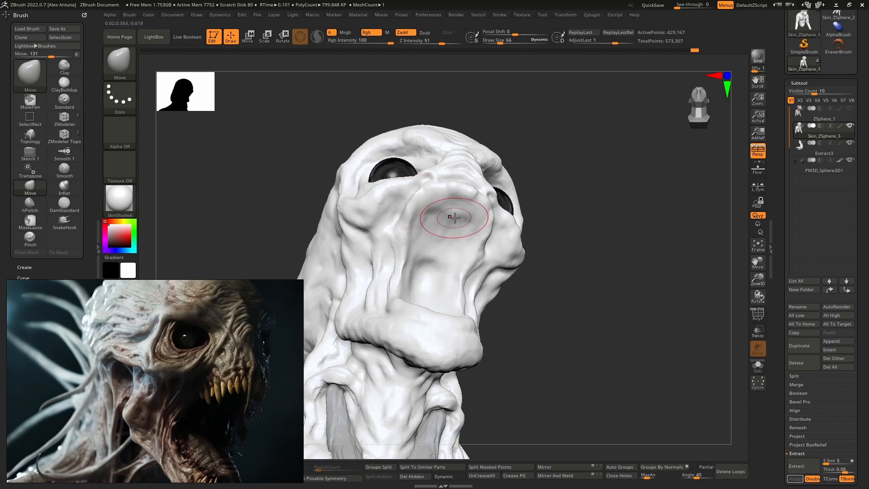
right_drag(457, 217, 462, 218)
drag(462, 218, 451, 207)
Step: Mask the inner surface of the open mouth down to the lower jaw and invert the mask to isolate it
mouse_move(429, 231)
right_down()
mouse_move(427, 275)
mouse_move(419, 273)
right_up()
ctrl+drag(419, 263, 421, 299)
ctrl+click(584, 301)
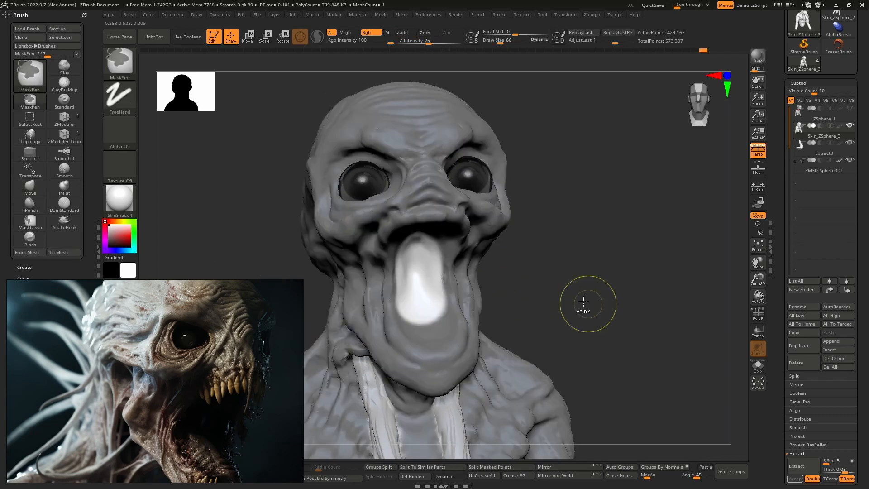
mouse_move(422, 281)
right_down()
mouse_move(470, 272)
mouse_move(469, 229)
mouse_move(567, 218)
right_up()
mouse_move(486, 223)
ctrl+right_down()
mouse_move(497, 248)
mouse_move(504, 229)
mouse_move(497, 221)
ctrl+right_up()
ctrl+drag(494, 202, 487, 211)
ctrl+drag(485, 265, 481, 275)
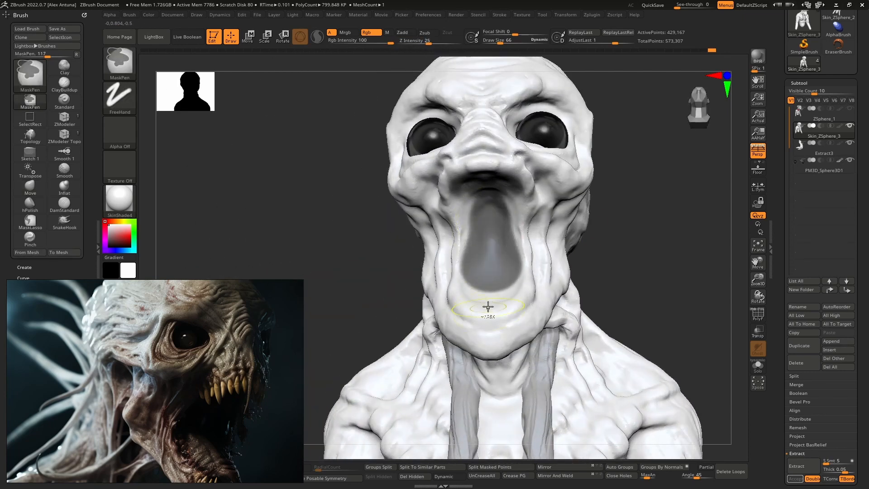
ctrl+click(642, 249)
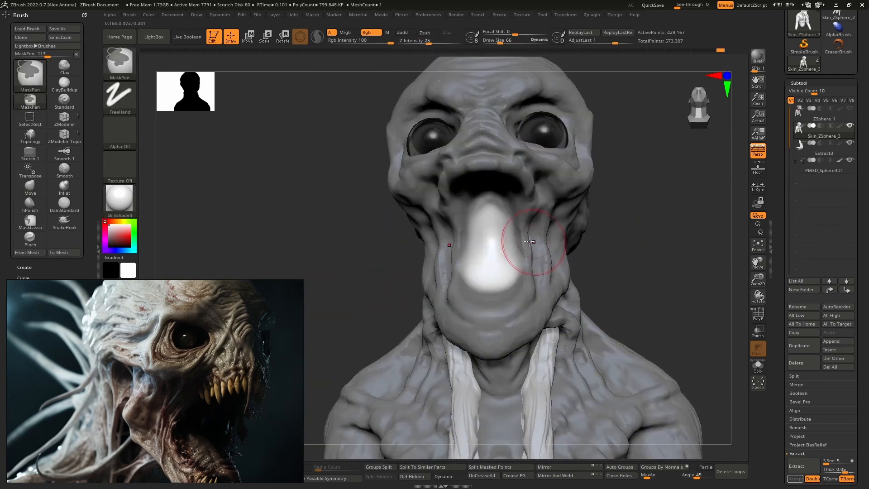
Step: Center the transform gizmo on the unmasked mouth interior, reposition that surface to deepen the cavity, and clear the mask
key(w)
right_drag(490, 238, 521, 246)
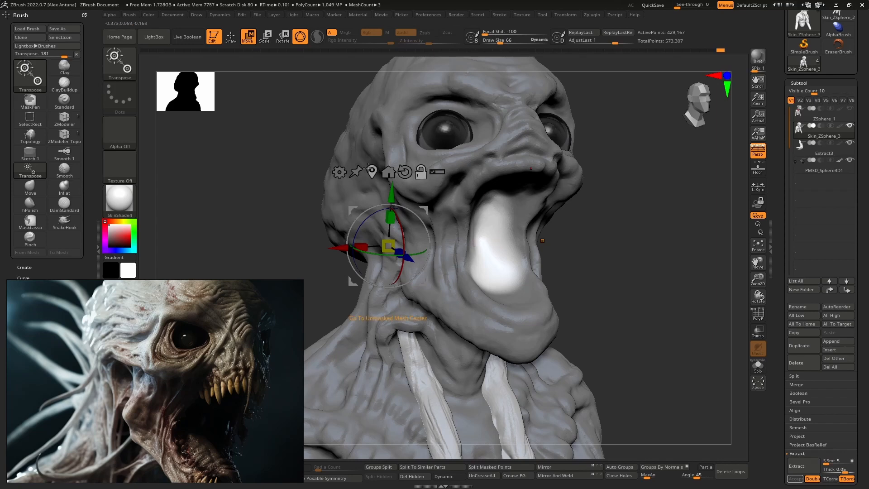
click(371, 171)
right_drag(492, 226, 501, 274)
drag(491, 280, 460, 291)
right_drag(460, 292, 507, 236)
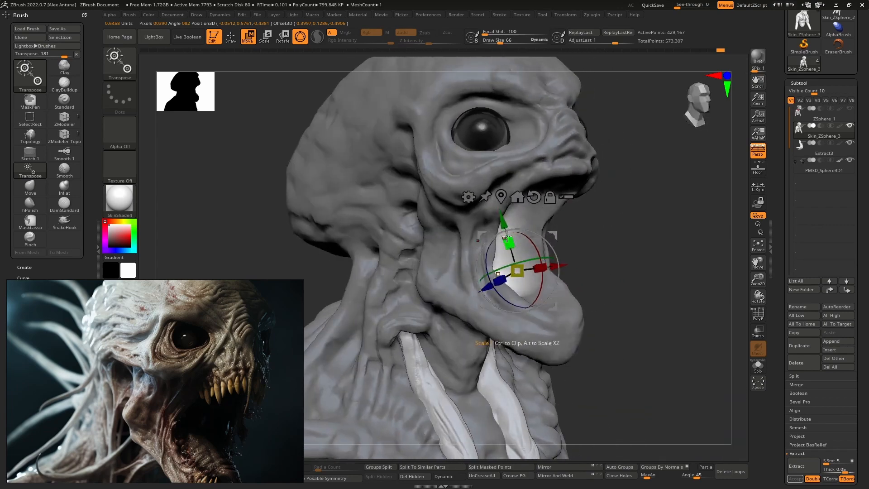
mouse_move(485, 205)
right_down()
mouse_move(606, 262)
mouse_move(570, 256)
mouse_move(543, 226)
right_up()
key(q)
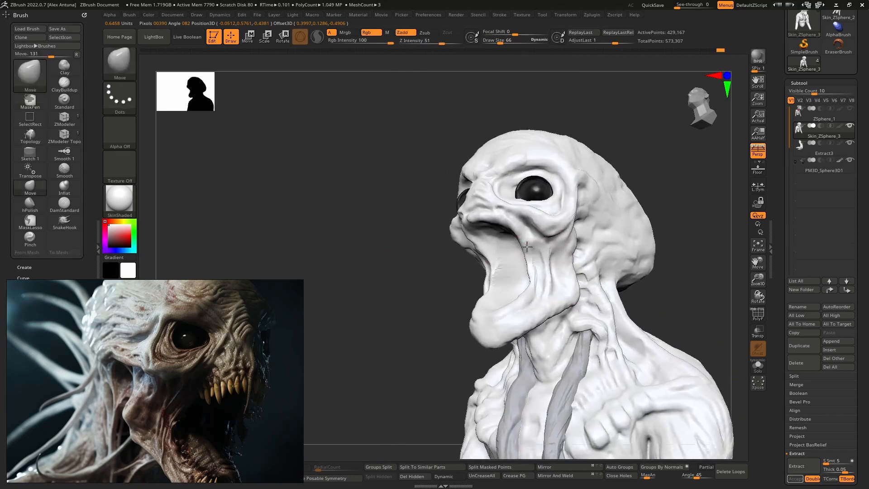
Step: Smooth the mouth interior and pull its side walls outward with the Move brush at draw size 90
right_drag(502, 249, 527, 257)
shift+drag(528, 258, 535, 277)
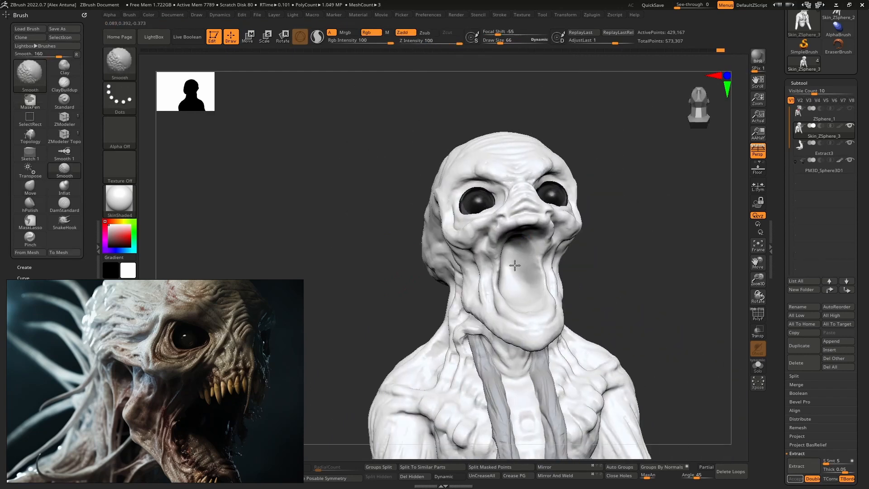
mouse_move(495, 264)
right_down()
mouse_move(480, 268)
mouse_move(484, 286)
mouse_move(487, 255)
mouse_move(485, 263)
right_up()
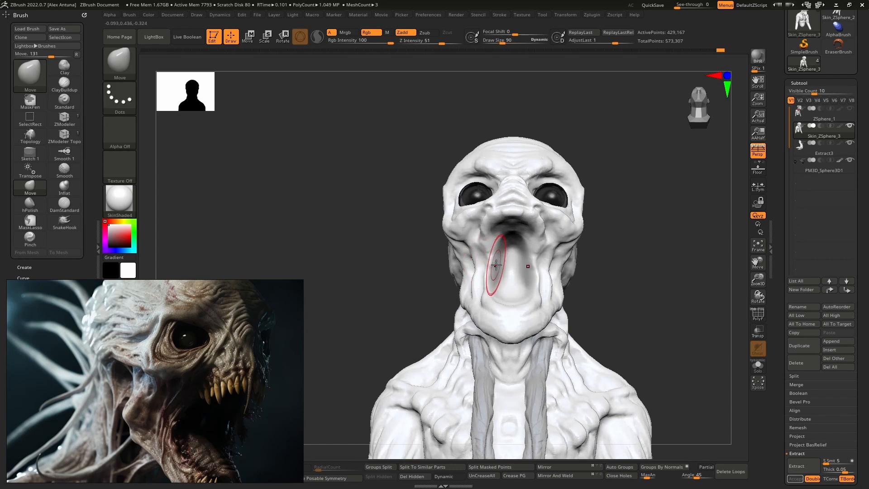
drag(498, 264, 488, 250)
mouse_move(489, 252)
right_down()
mouse_move(523, 259)
mouse_move(529, 285)
mouse_move(504, 278)
mouse_move(520, 229)
mouse_move(537, 267)
mouse_move(552, 276)
mouse_move(515, 271)
mouse_move(499, 282)
right_up()
Step: Bring the full-profile creature reference into view and adjust the brow and temple around the eye with Move at draw size 102
scroll(156, 375, down, 5)
middle_drag(155, 375, 186, 371)
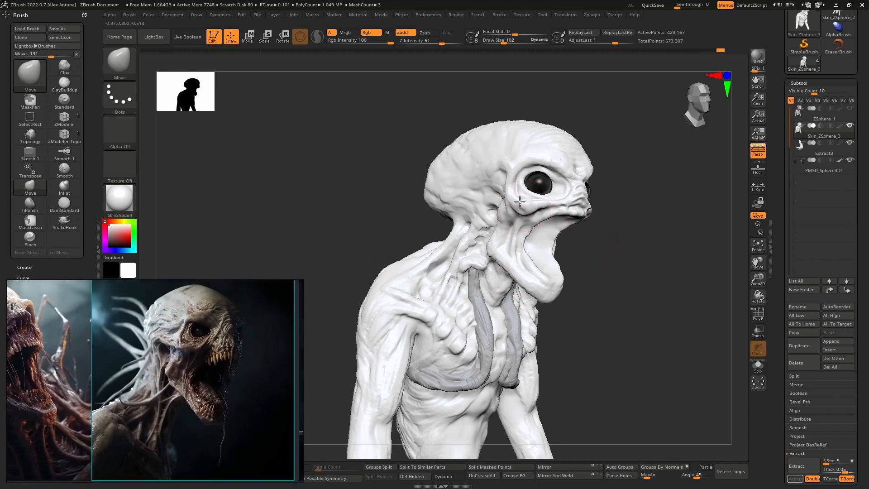
drag(548, 164, 549, 168)
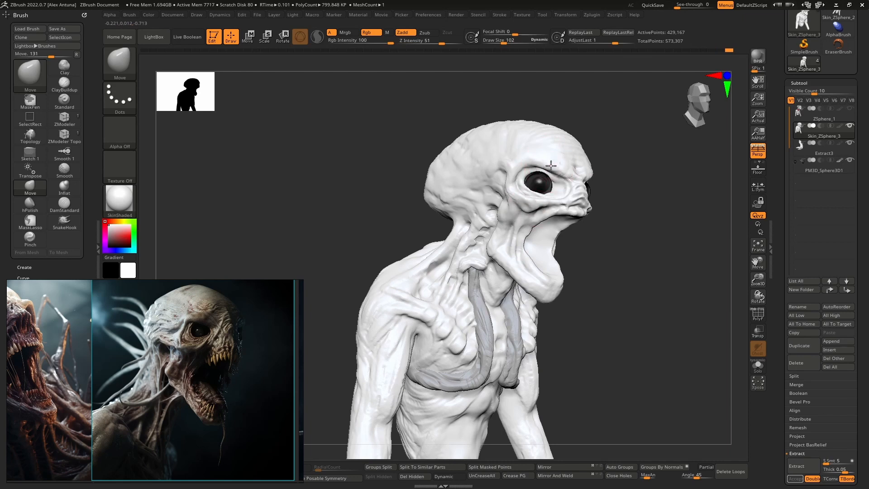
right_drag(525, 164, 544, 196)
drag(505, 188, 514, 188)
right_drag(519, 191, 488, 184)
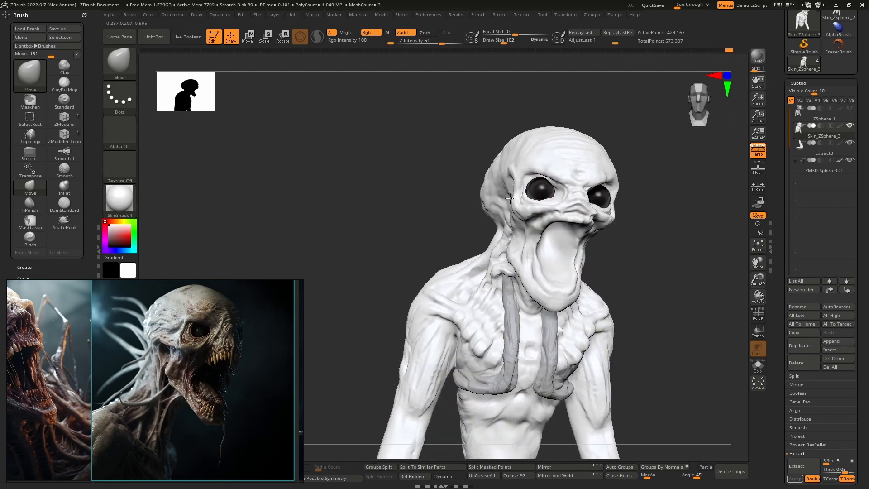
drag(550, 182, 555, 185)
Step: Refine the brow, cheek and mouth shapes from several angles with the Move brush and smooth the surface, reducing the draw size to 61.5876
mouse_move(533, 186)
right_down()
mouse_move(561, 189)
mouse_move(558, 177)
mouse_move(571, 183)
mouse_move(562, 182)
right_up()
drag(562, 182, 578, 210)
mouse_move(547, 214)
right_down()
mouse_move(617, 210)
mouse_move(588, 218)
mouse_move(569, 246)
mouse_move(544, 230)
mouse_move(524, 235)
right_up()
key(space)
drag(550, 236, 543, 236)
mouse_move(594, 214)
right_down()
mouse_move(568, 212)
mouse_move(589, 220)
right_up()
alt+right_drag(590, 220, 661, 221)
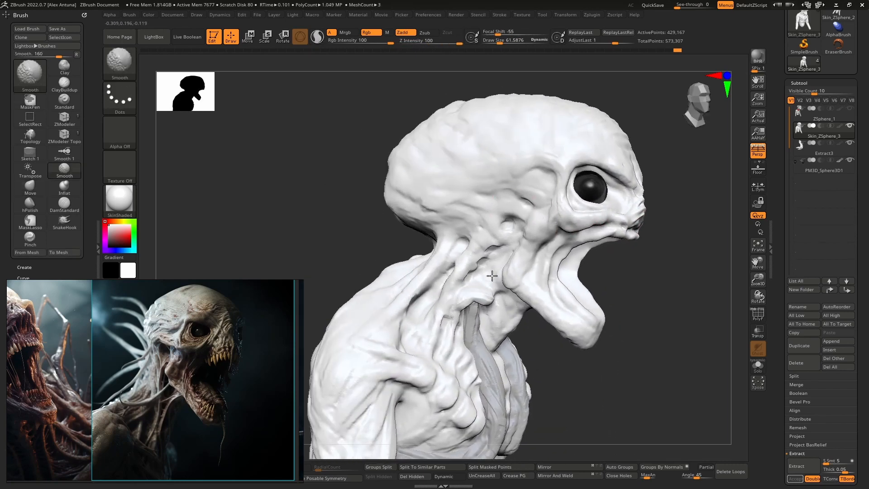
mouse_move(504, 324)
alt+right_down()
mouse_move(534, 240)
mouse_move(494, 231)
alt+right_up()
alt+right_drag(494, 231, 505, 321)
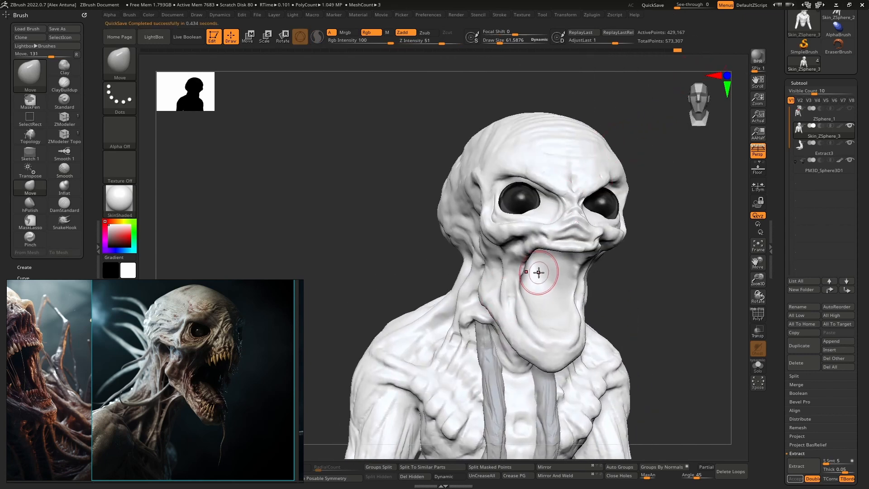
mouse_move(494, 291)
right_down()
mouse_move(459, 278)
mouse_move(468, 255)
mouse_move(435, 289)
mouse_move(446, 283)
right_up()
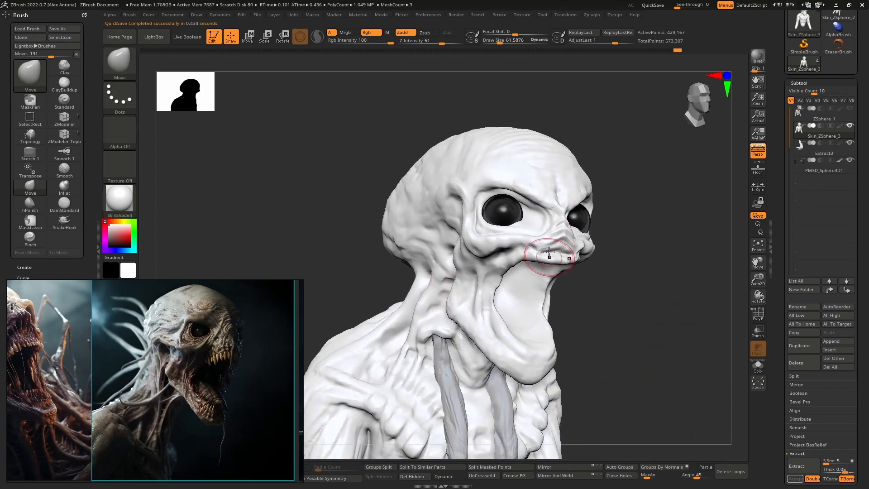
drag(532, 235, 524, 295)
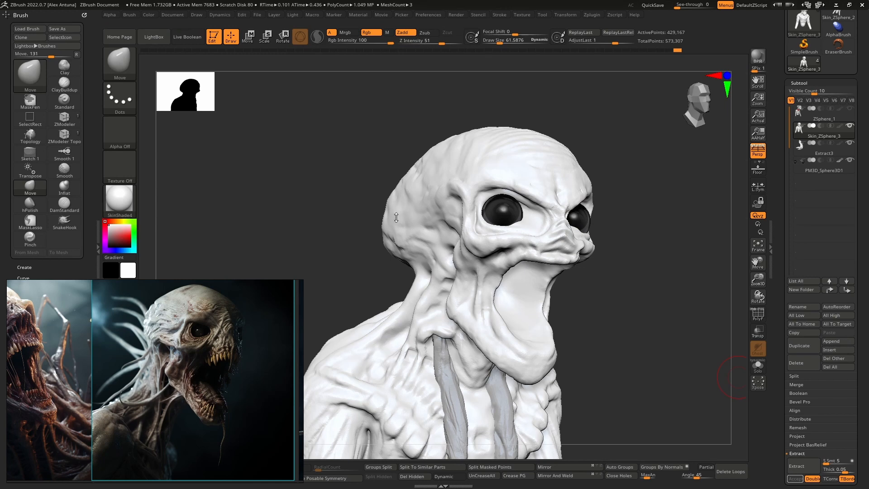
Step: Switch to the screen annotation pen and mark upper and lower teeth and the eye socket rims in blue
mouse_move(606, 166)
mouse_down()
mouse_move(626, 138)
mouse_move(720, 103)
mouse_up()
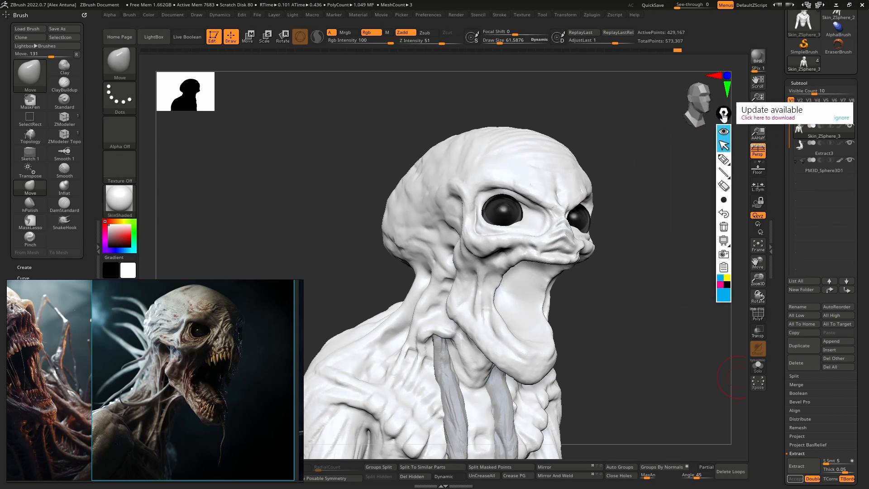
mouse_move(722, 159)
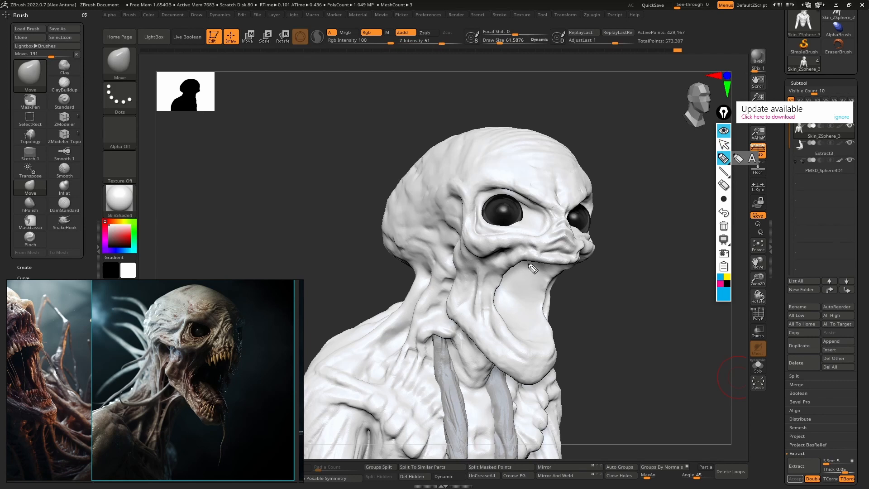
mouse_move(539, 261)
mouse_down()
mouse_move(544, 267)
mouse_move(534, 264)
mouse_up()
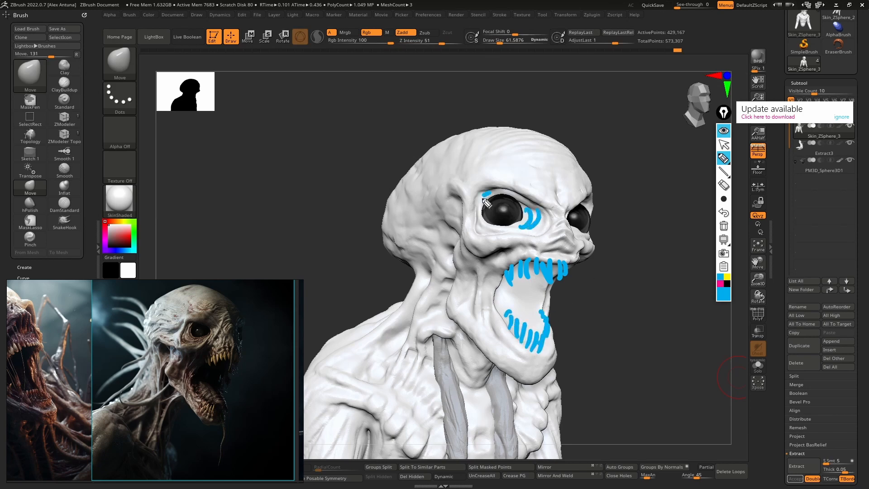
mouse_move(487, 202)
mouse_down()
mouse_move(491, 211)
mouse_move(536, 203)
mouse_up()
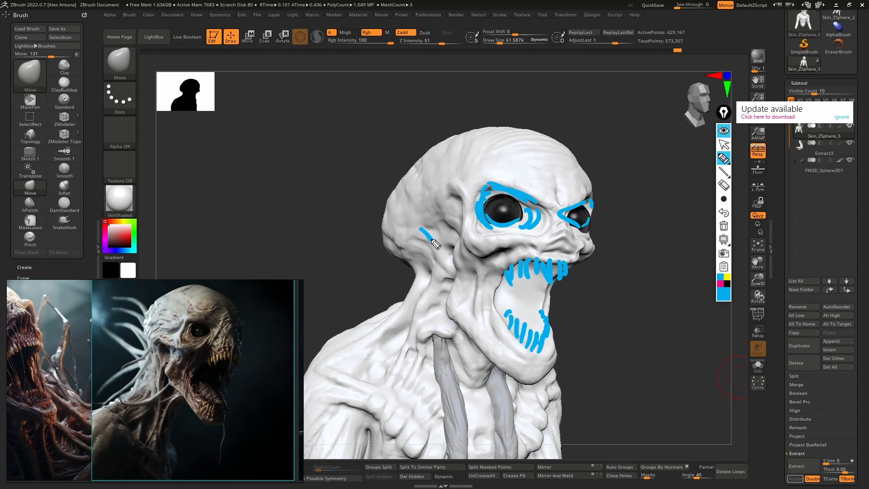
Step: Annotate the neck muscles, the collar below the jaw and the forked cheek tendon with blue strokes
drag(432, 240, 417, 300)
mouse_move(429, 295)
mouse_down()
mouse_move(434, 219)
mouse_move(412, 338)
mouse_move(420, 369)
mouse_move(461, 323)
mouse_move(466, 387)
mouse_up()
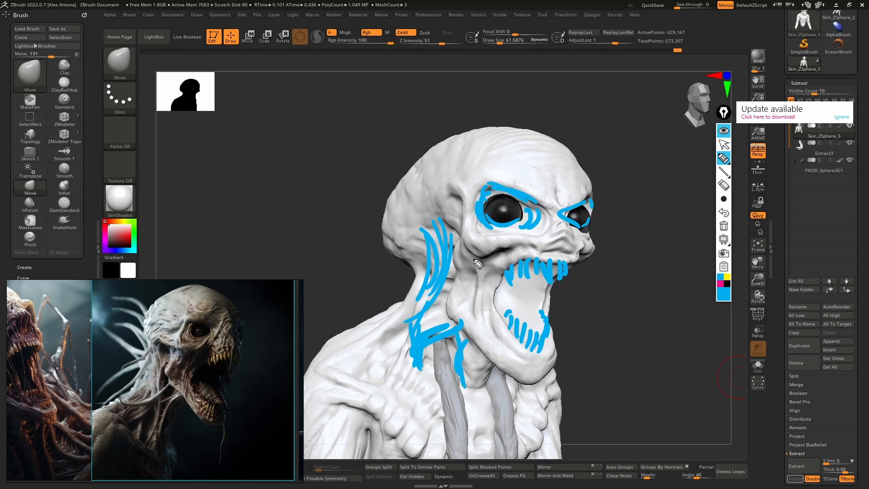
drag(483, 282, 483, 321)
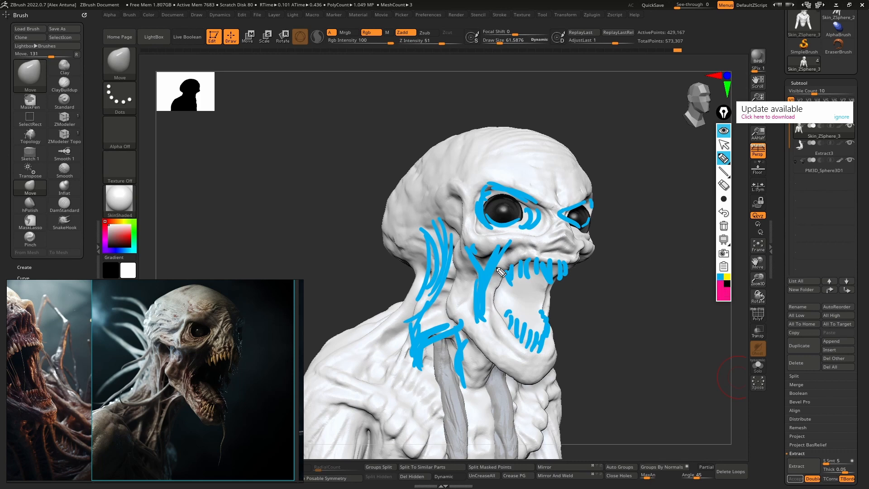
Step: Annotate the cheek tendon, upper lip, nose, neck and shoulder flow lines with pink strokes
drag(507, 252, 482, 313)
drag(470, 254, 482, 294)
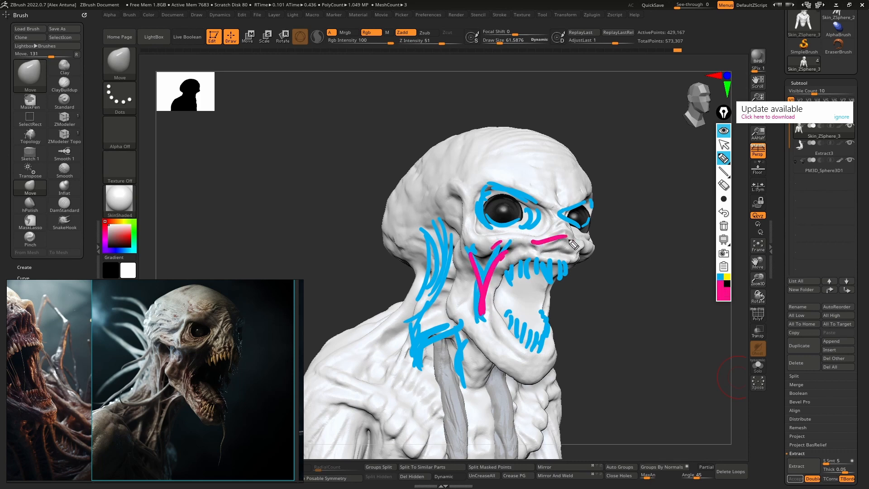
mouse_move(572, 248)
mouse_down()
mouse_move(553, 226)
mouse_move(492, 247)
mouse_up()
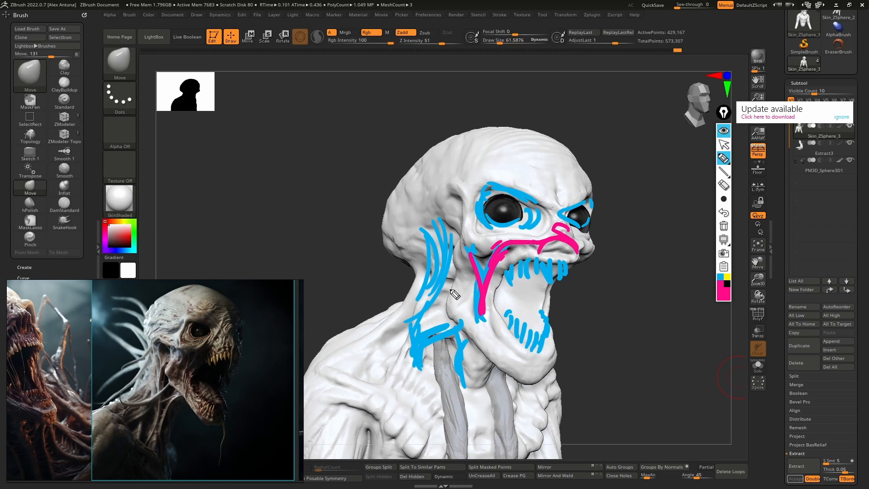
mouse_move(442, 275)
mouse_down()
mouse_move(408, 315)
mouse_move(332, 365)
mouse_up()
drag(379, 341, 358, 380)
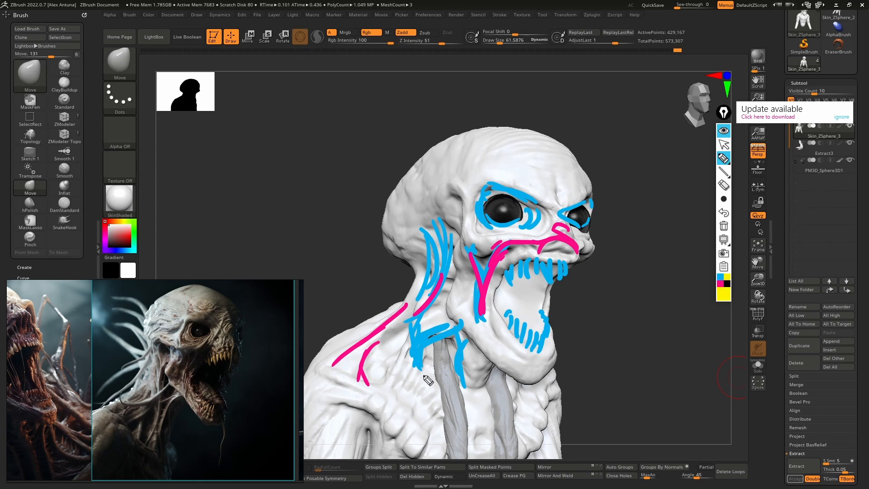
Step: Mark the hanging chest strands with yellow strokes, and erase all annotations from the screen
drag(437, 352, 456, 443)
drag(442, 337, 472, 430)
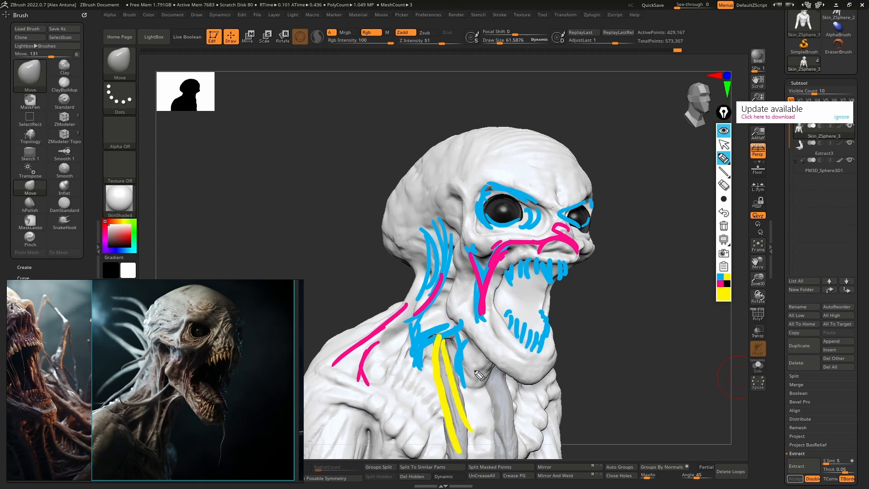
drag(498, 370, 513, 456)
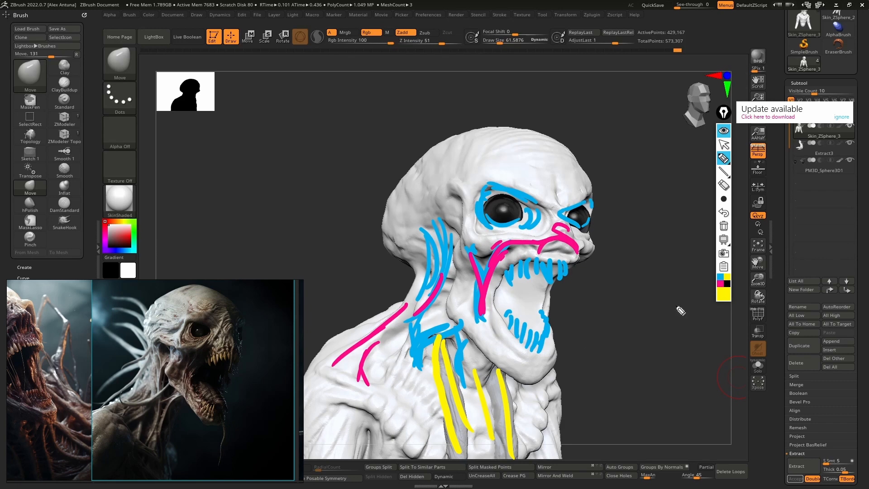
click(723, 226)
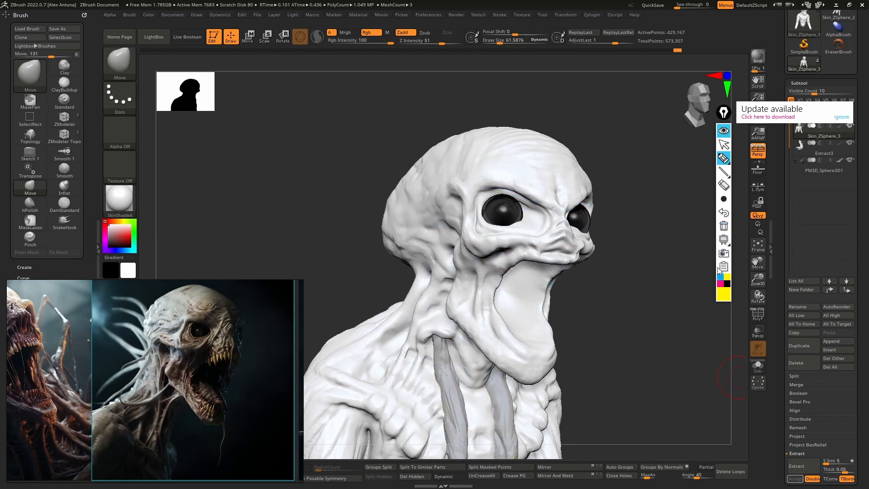
Step: Exit the screen annotation mode and return to the creature bust for sculpting
click(720, 300)
click(742, 295)
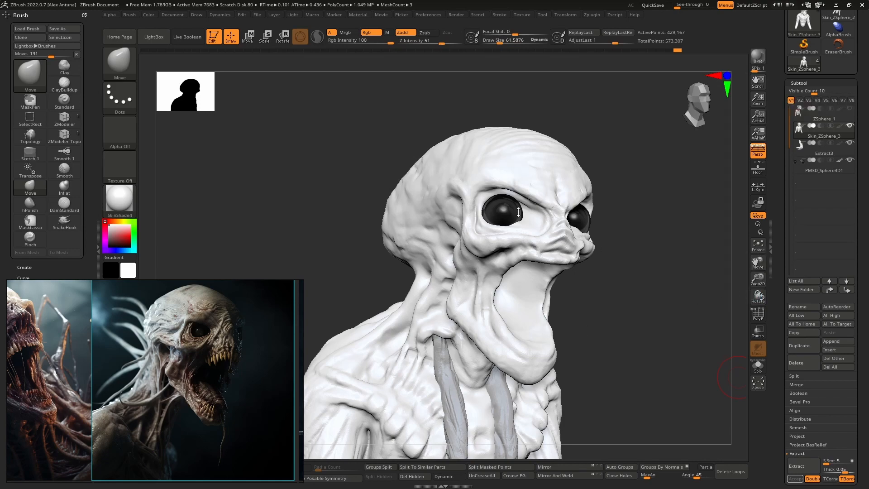
mouse_move(369, 151)
mouse_down()
mouse_move(450, 155)
mouse_move(398, 159)
mouse_move(374, 151)
mouse_move(423, 161)
mouse_up()
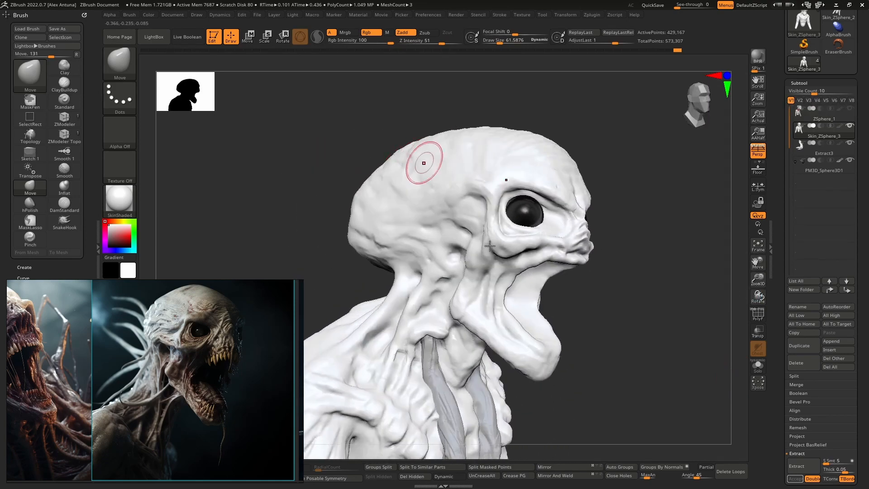
Step: Render BPR previews of the creature from its side and from a three-quarter front angle
mouse_move(486, 269)
alt+right_down()
mouse_move(506, 196)
mouse_move(484, 252)
mouse_move(500, 283)
mouse_move(462, 276)
mouse_move(467, 285)
mouse_move(450, 283)
mouse_move(457, 301)
mouse_move(546, 341)
mouse_move(529, 334)
mouse_move(590, 238)
alt+right_up()
click(758, 56)
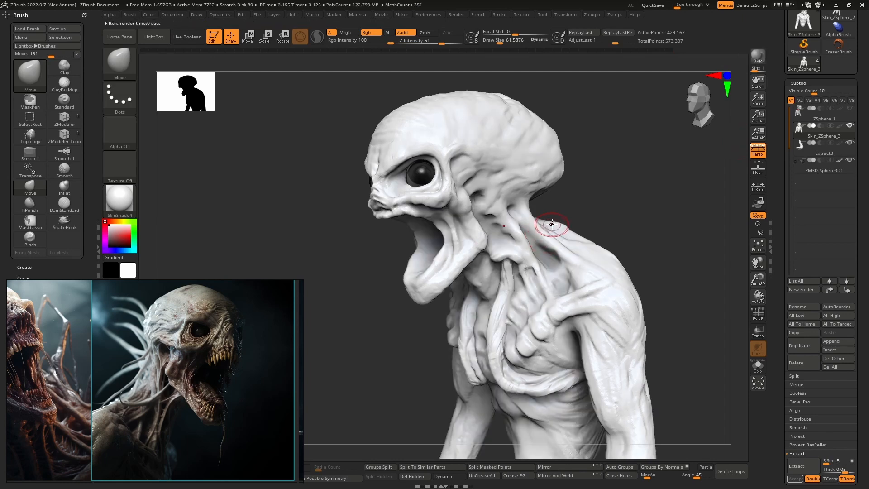
right_drag(552, 224, 612, 194)
click(757, 57)
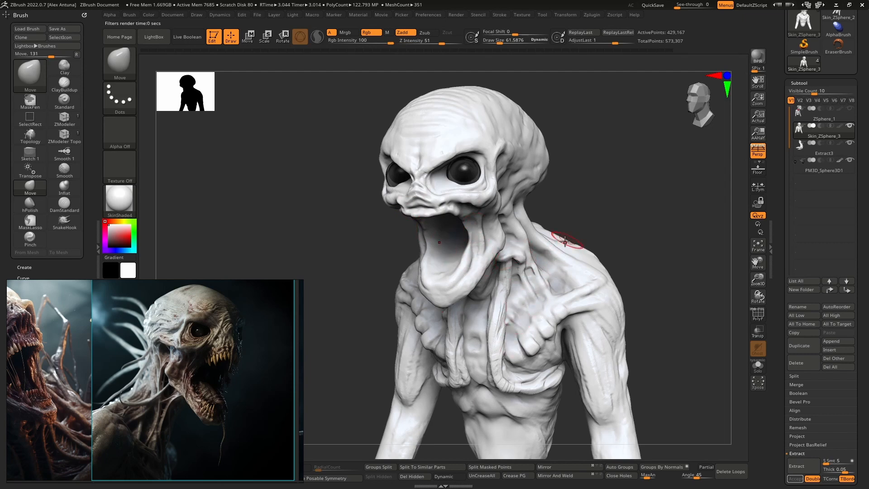
Step: Enlarge the Move brush to a draw size of about 150 and adjust the silhouette around the creature's neck
mouse_move(520, 255)
right_down()
mouse_move(503, 278)
mouse_move(527, 233)
mouse_move(460, 265)
mouse_move(512, 248)
mouse_move(534, 255)
mouse_move(508, 251)
mouse_move(533, 241)
mouse_move(474, 275)
right_up()
key(bracketright)
key(bracketright)
key(bracketright)
key(bracketright)
key(bracketright)
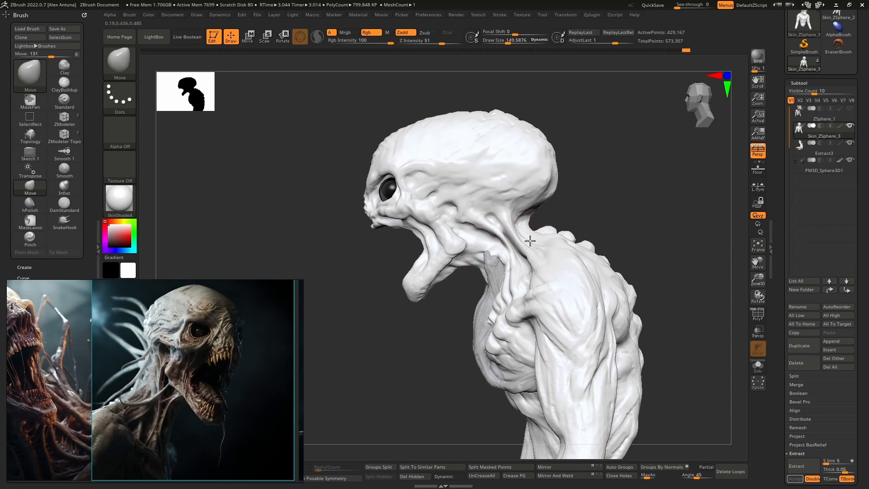
mouse_move(566, 245)
right_down()
mouse_move(467, 242)
mouse_move(476, 252)
mouse_move(528, 238)
mouse_move(492, 239)
right_up()
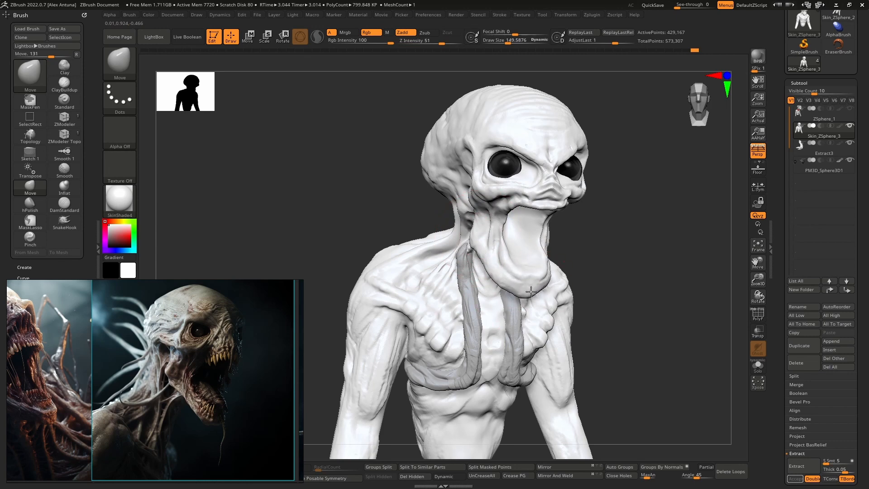
mouse_move(515, 265)
right_down()
mouse_move(525, 271)
mouse_move(504, 282)
mouse_move(578, 273)
mouse_move(564, 273)
mouse_move(643, 224)
right_up()
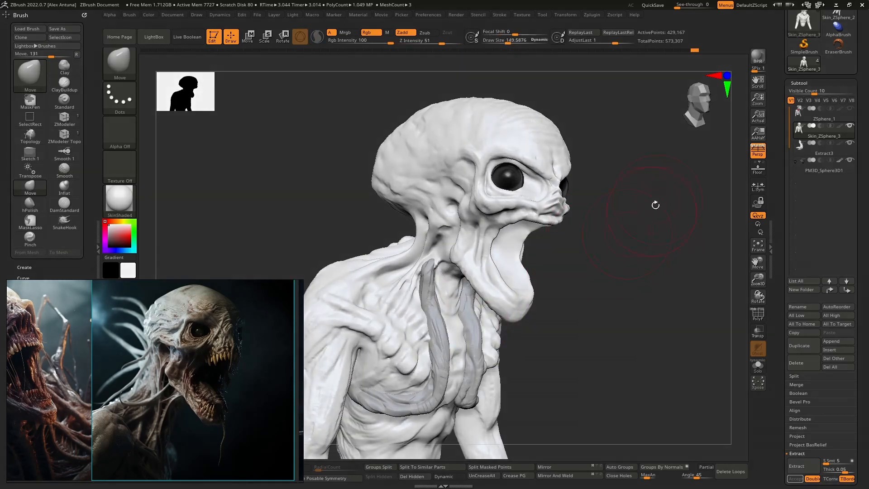